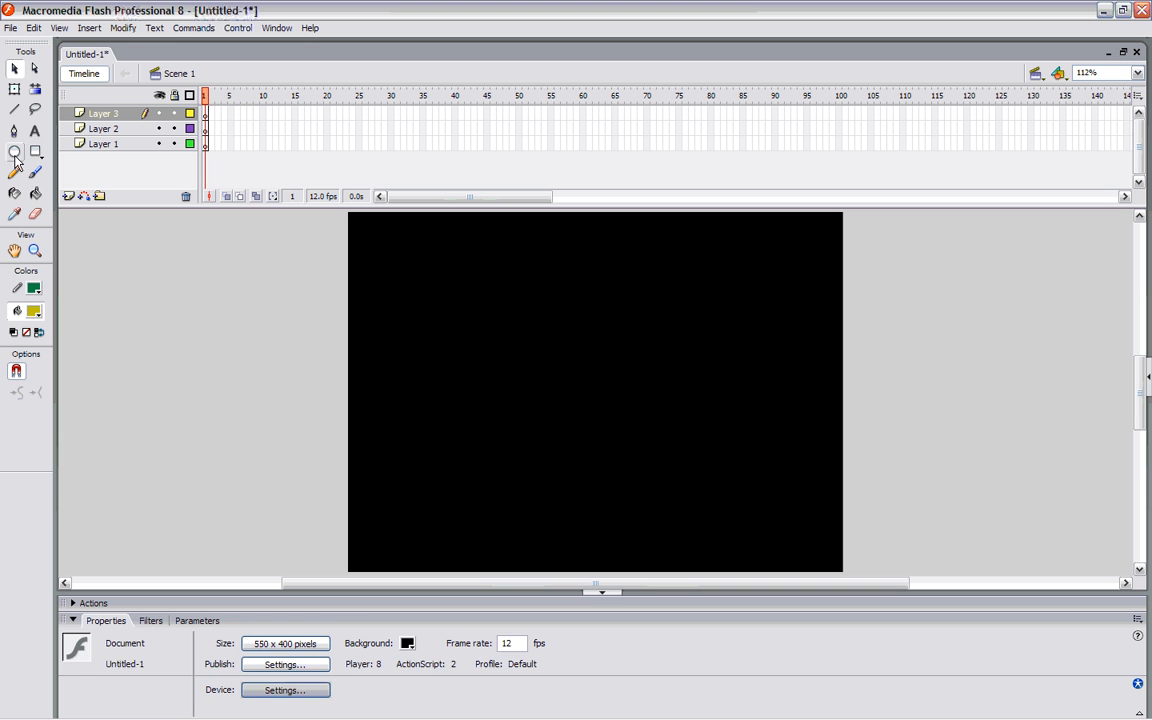
- Set up the Oval tool with a blue stroke colour and a red fill colour
{"action": "left_click", "coordinate": [15, 155]}
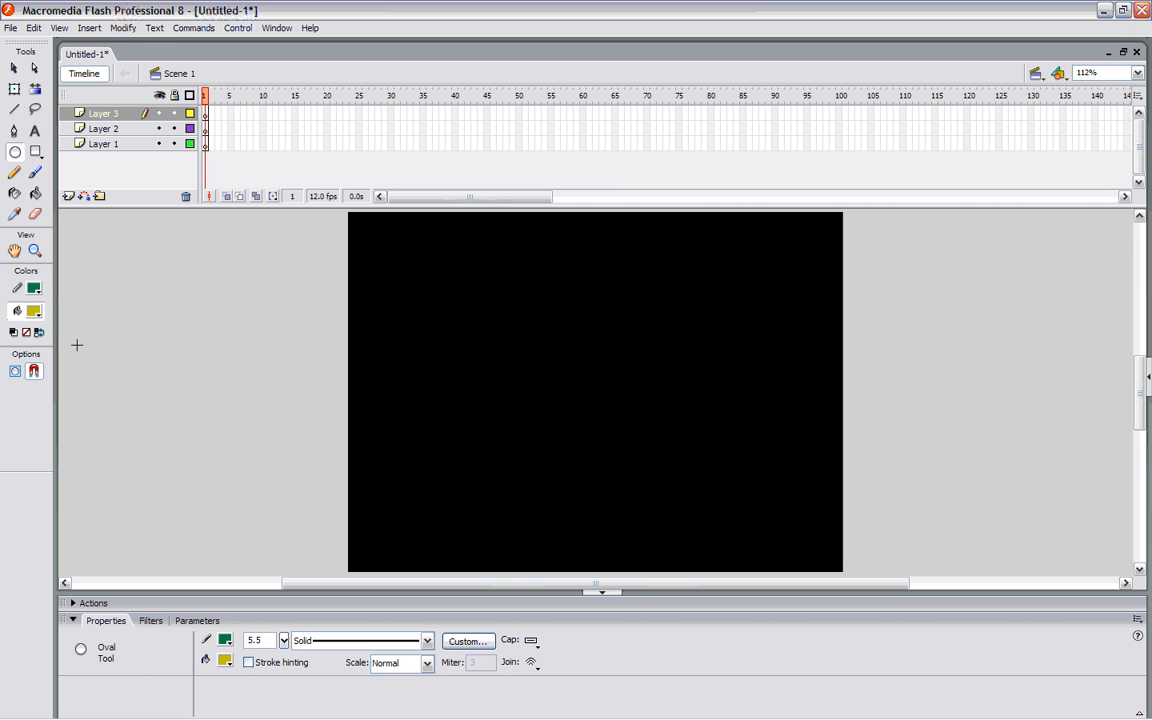
{"action": "left_click", "coordinate": [16, 288]}
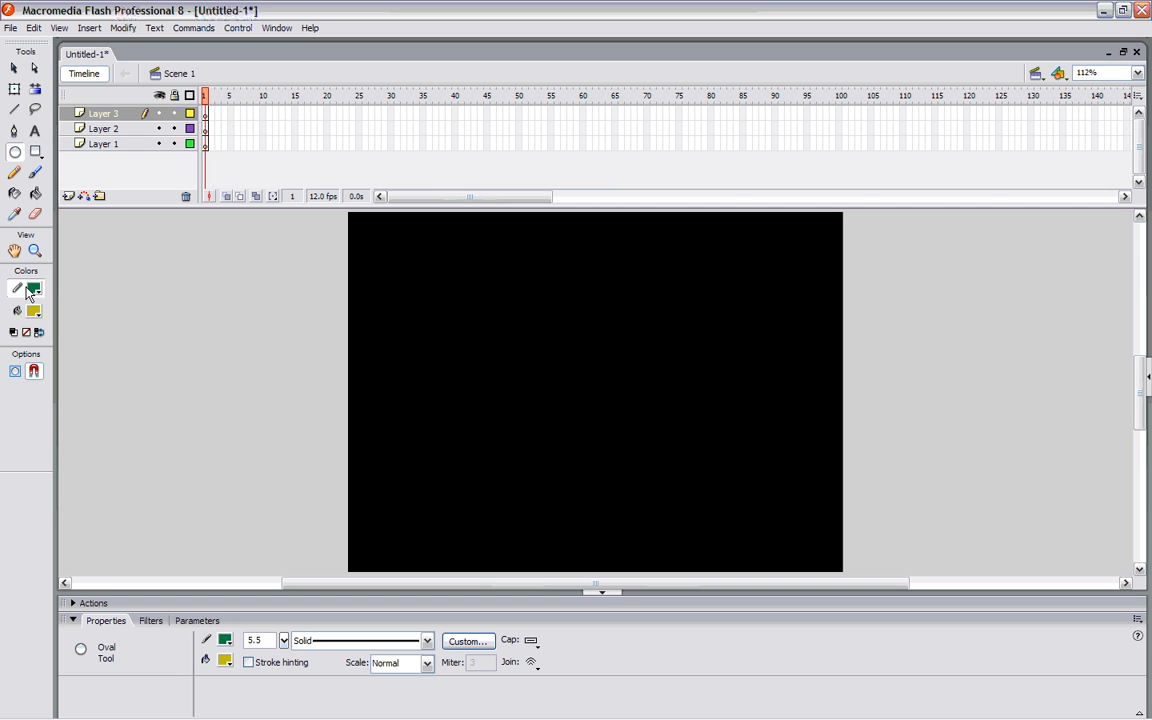
{"action": "left_click", "coordinate": [27, 333]}
{"action": "left_click", "coordinate": [27, 336]}
{"action": "left_click", "coordinate": [27, 298]}
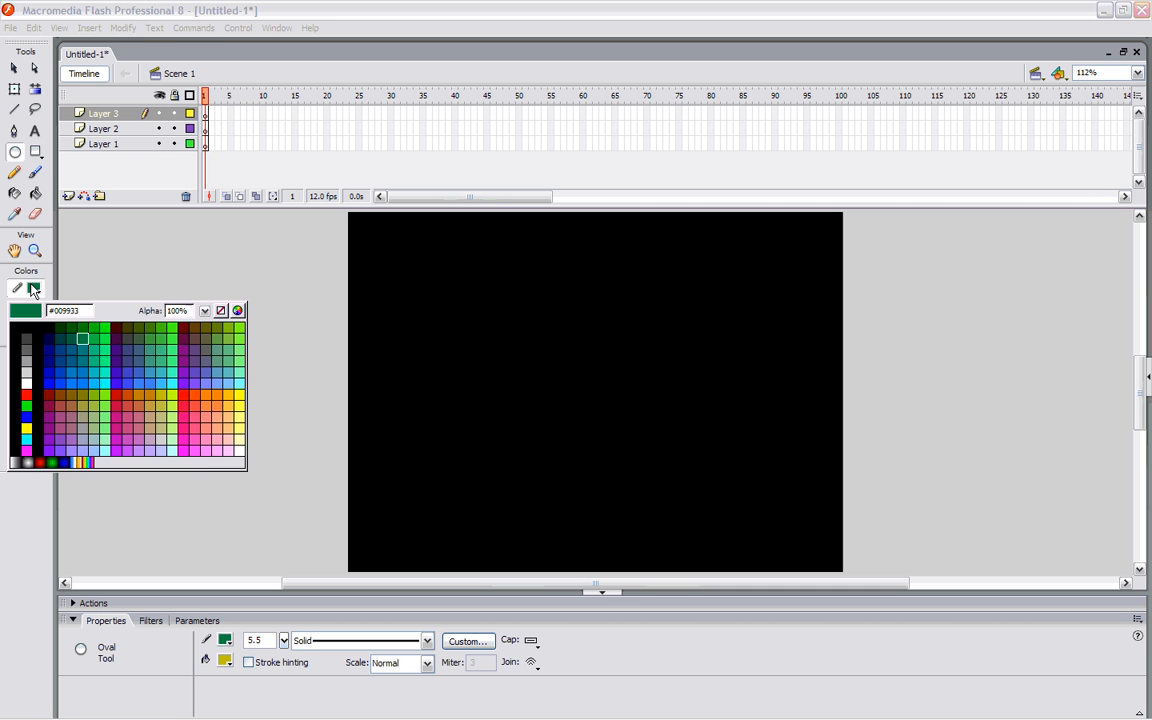
{"action": "left_click", "coordinate": [27, 416]}
{"action": "left_click", "coordinate": [33, 311]}
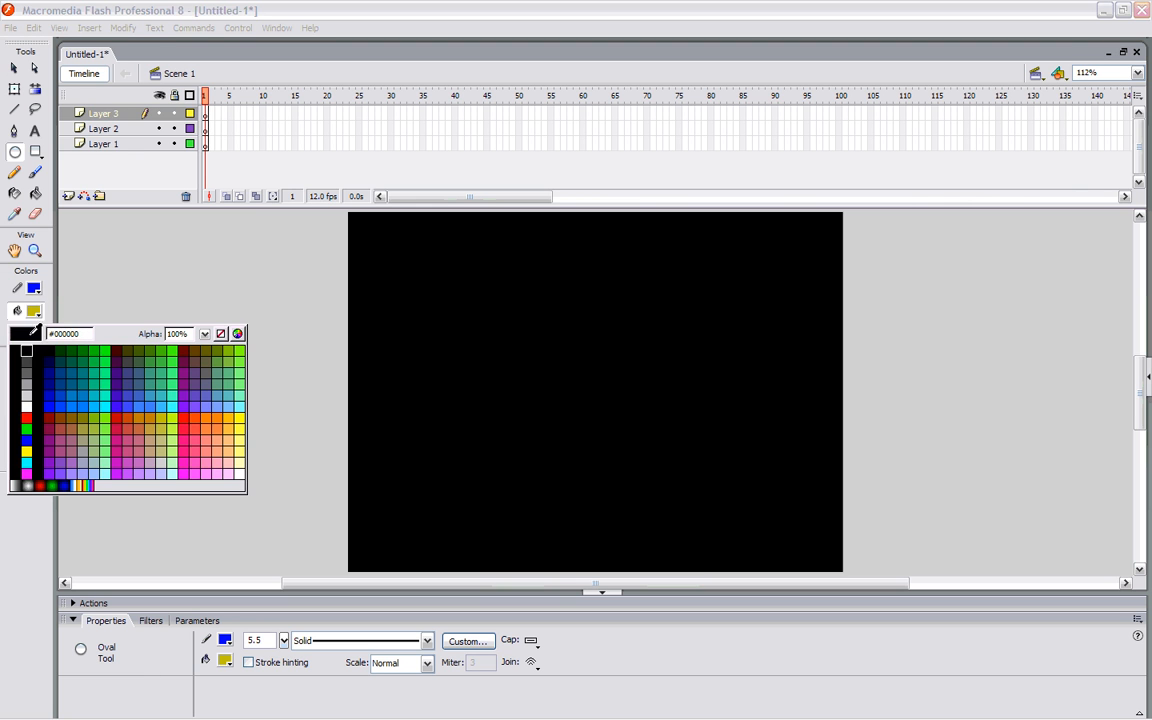
{"action": "left_click", "coordinate": [27, 416]}
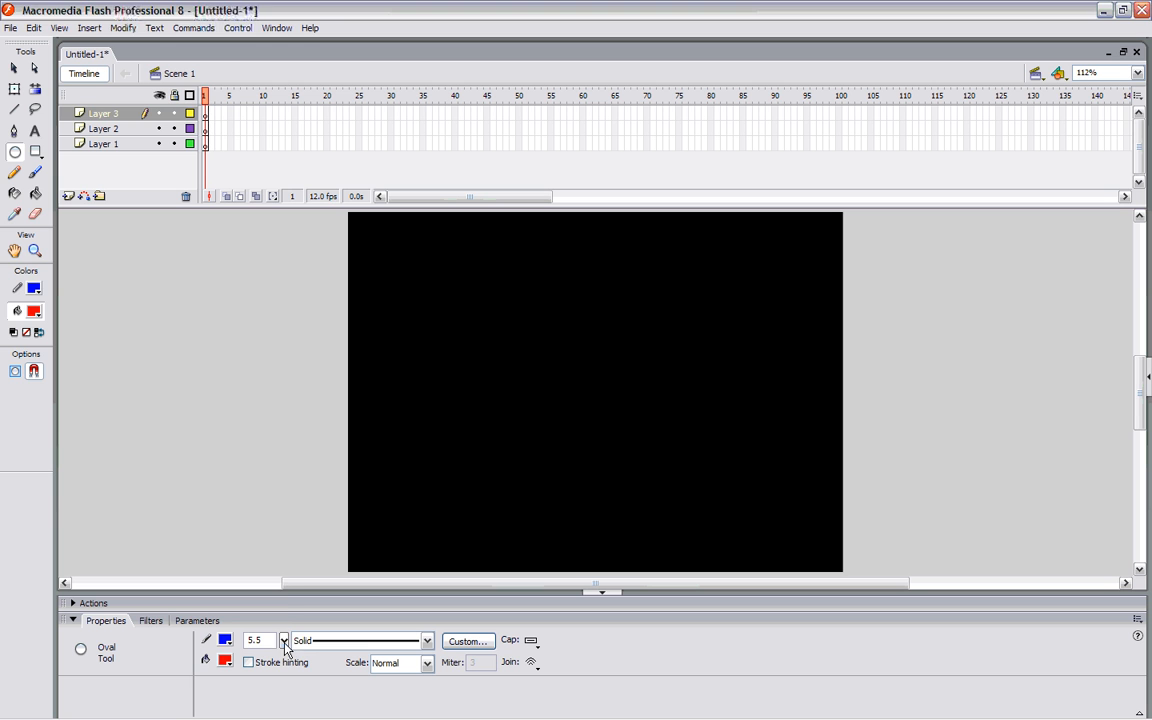
- Set the stroke height to 2 and draw an upright oval about 73 by 102 pixels on the stage's left half
{"action": "mouse_move", "coordinate": [284, 645]}
{"action": "left_mouse_down"}
{"action": "mouse_move", "coordinate": [283, 609]}
{"action": "mouse_move", "coordinate": [283, 644]}
{"action": "left_mouse_up"}
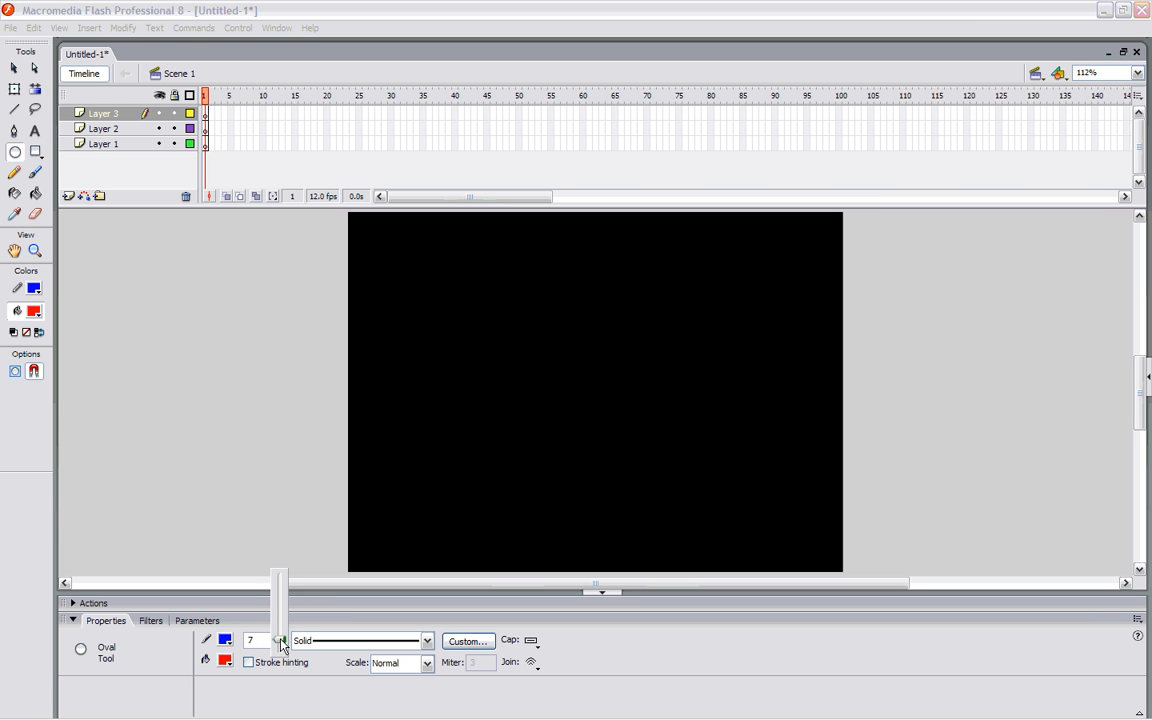
{"action": "left_click_drag", "start_coordinate": [283, 647], "coordinate": [284, 656]}
{"action": "left_click_drag", "start_coordinate": [283, 660], "coordinate": [283, 655]}
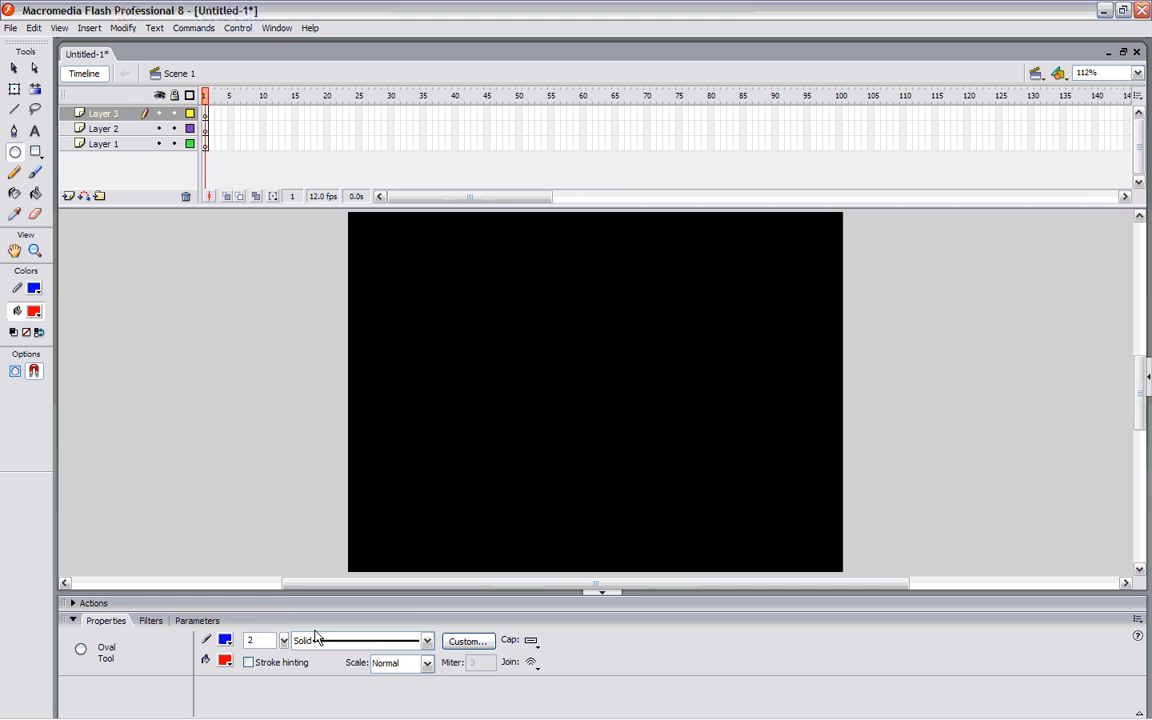
{"action": "left_click_drag", "start_coordinate": [416, 317], "coordinate": [482, 408]}
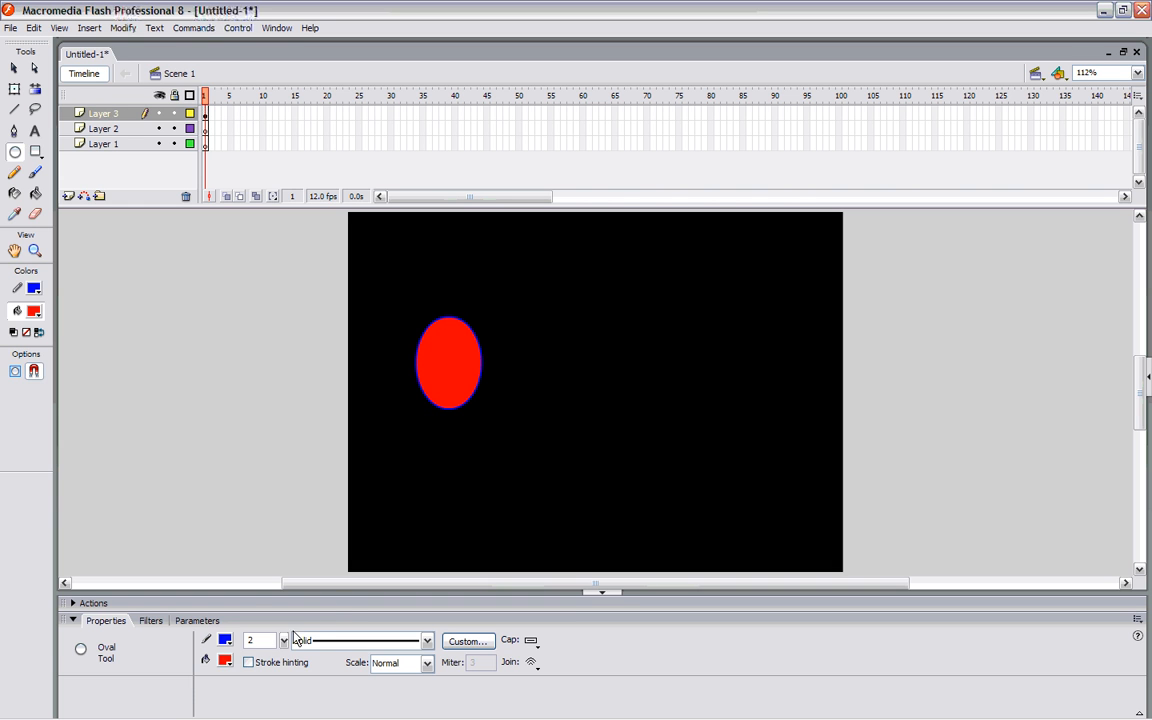
- Select the oval's outline and reduce its stroke height to 0.25
{"action": "left_click", "coordinate": [14, 68]}
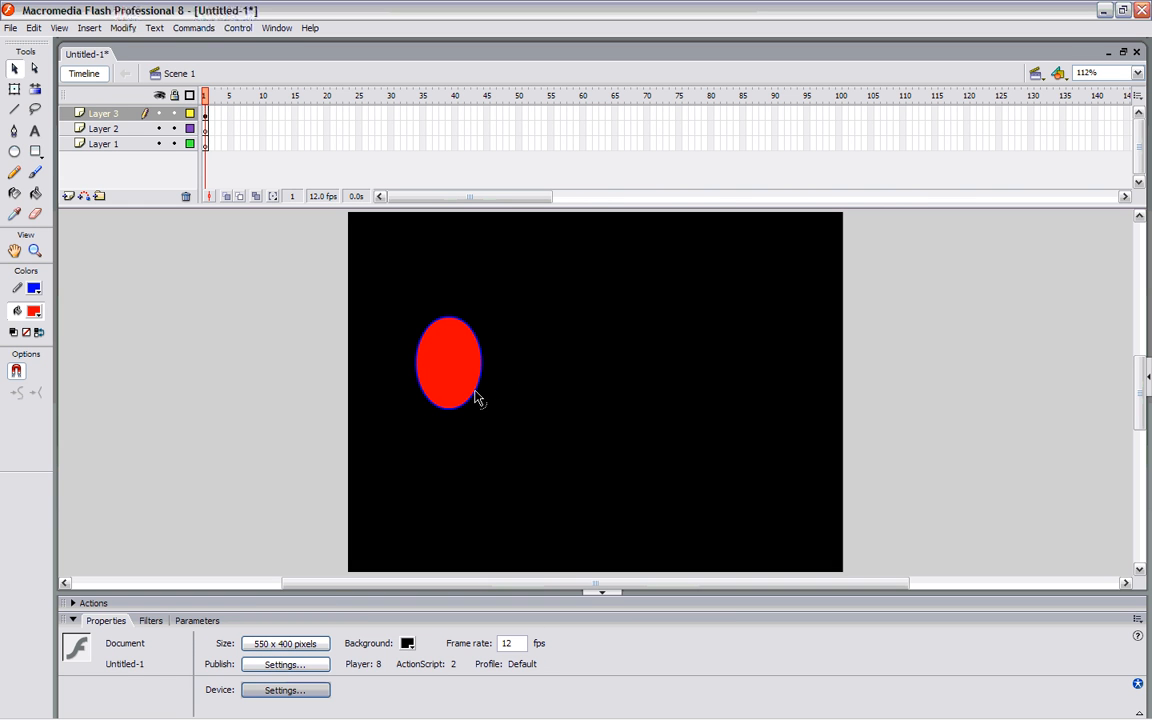
{"action": "left_click", "coordinate": [479, 398]}
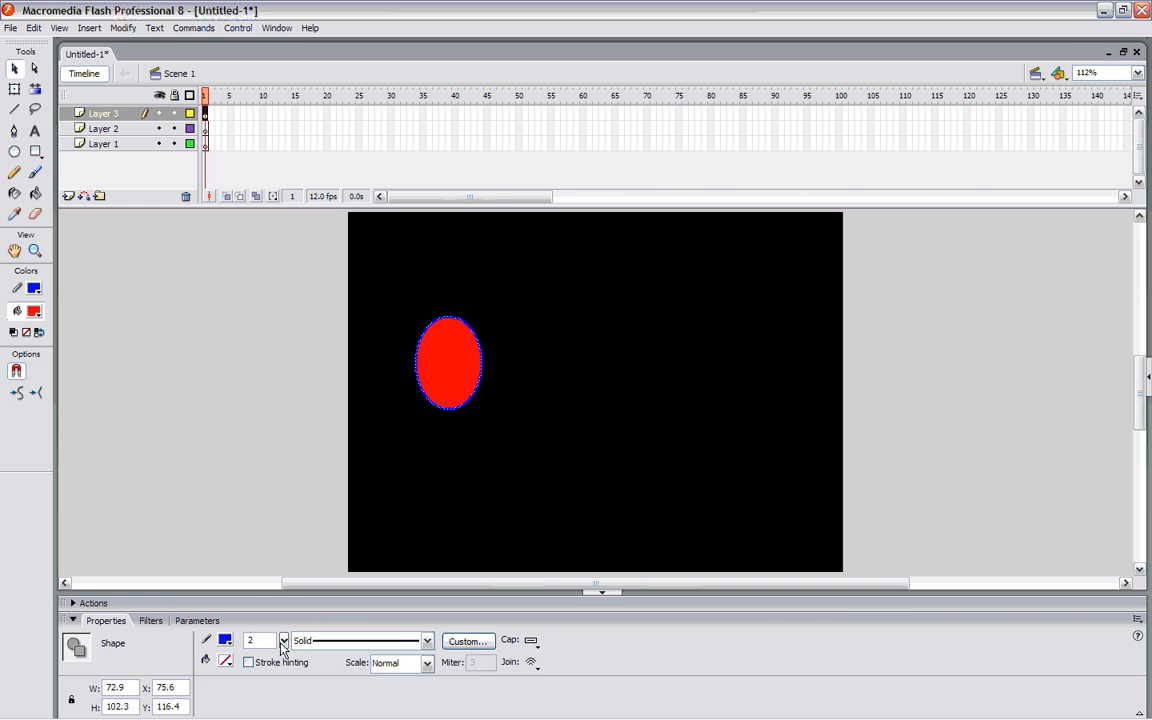
{"action": "mouse_move", "coordinate": [283, 640]}
{"action": "left_mouse_down"}
{"action": "mouse_move", "coordinate": [257, 595]}
{"action": "mouse_move", "coordinate": [257, 610]}
{"action": "left_mouse_up"}
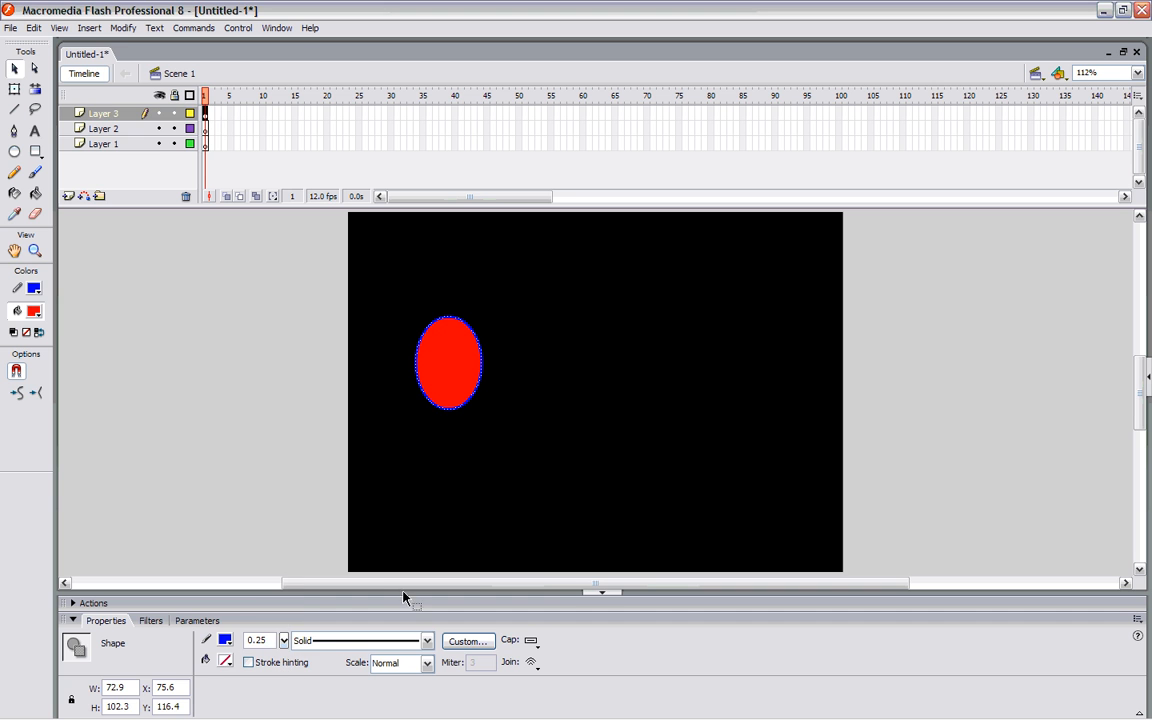
{"action": "left_click", "coordinate": [480, 478]}
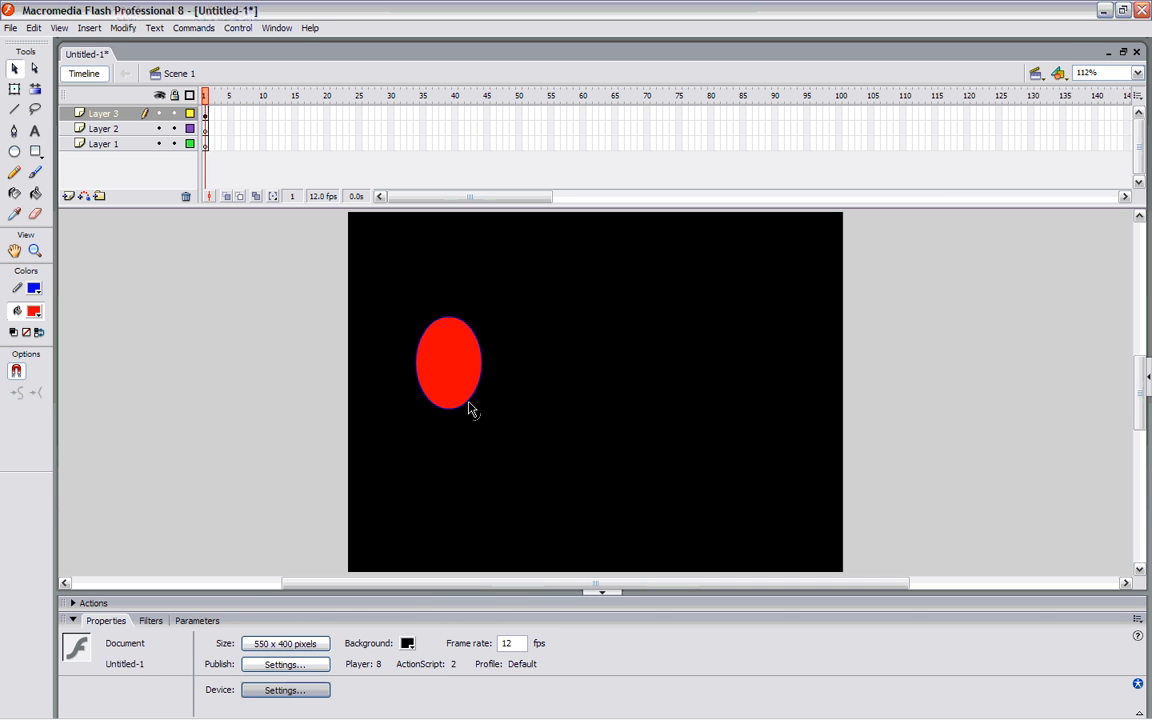
- Magnify the oval to examine its thin outline closely, and return the view to Show Frame
{"action": "left_click", "coordinate": [472, 408]}
{"action": "left_click", "coordinate": [470, 413]}
{"action": "left_click", "coordinate": [35, 250]}
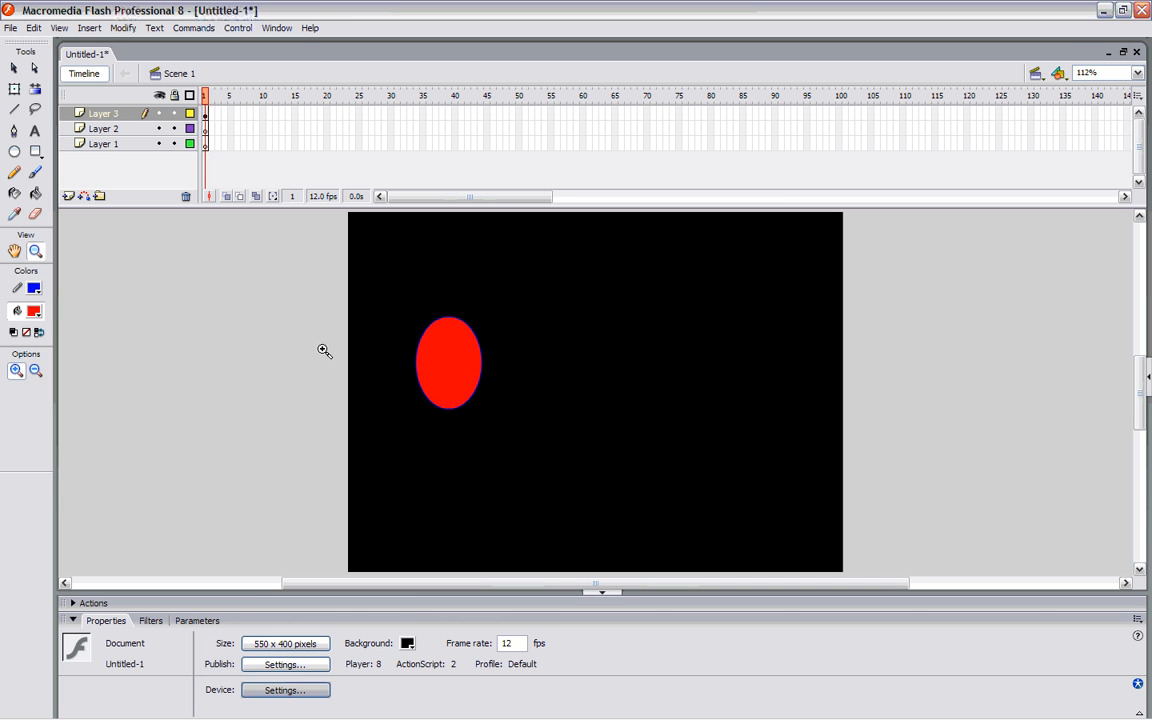
{"action": "left_click", "coordinate": [460, 367]}
{"action": "left_click", "coordinate": [575, 385]}
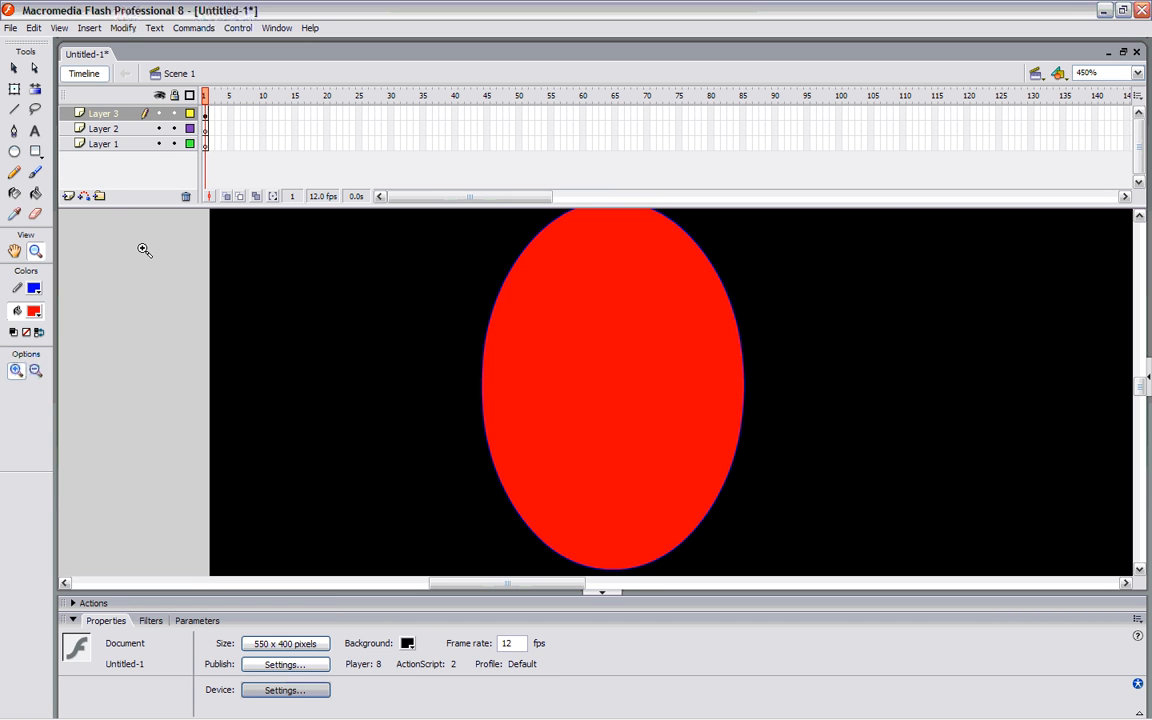
{"action": "left_click", "coordinate": [1137, 73]}
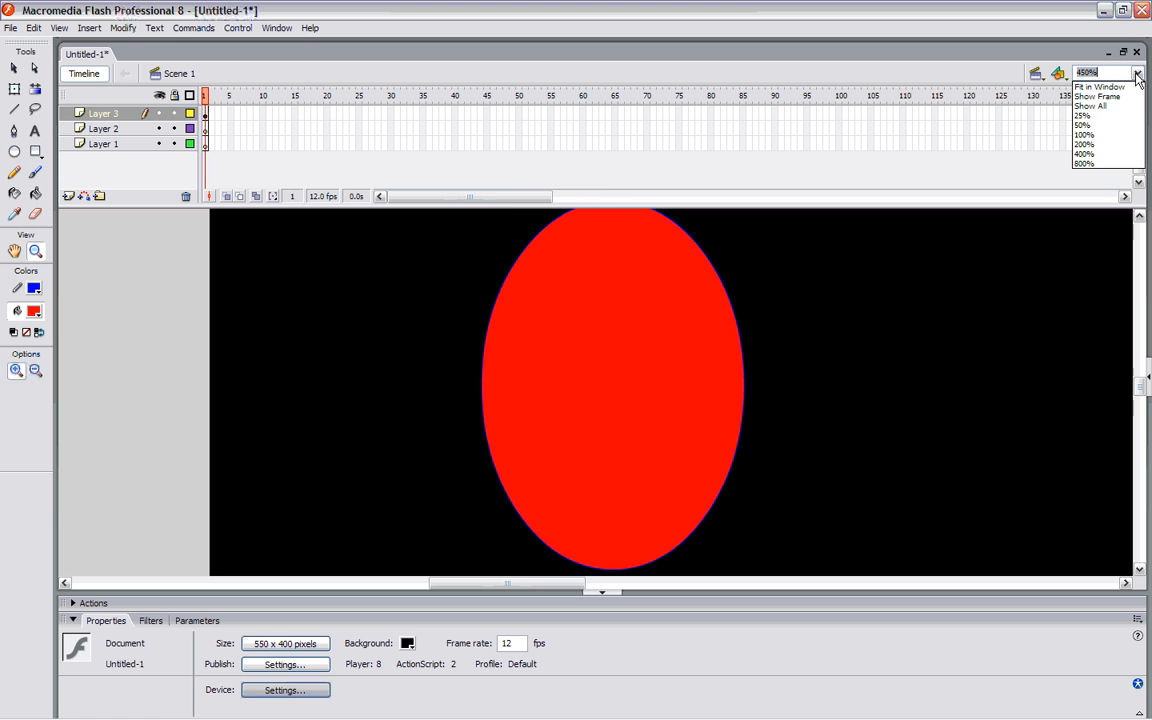
{"action": "left_click", "coordinate": [1120, 96]}
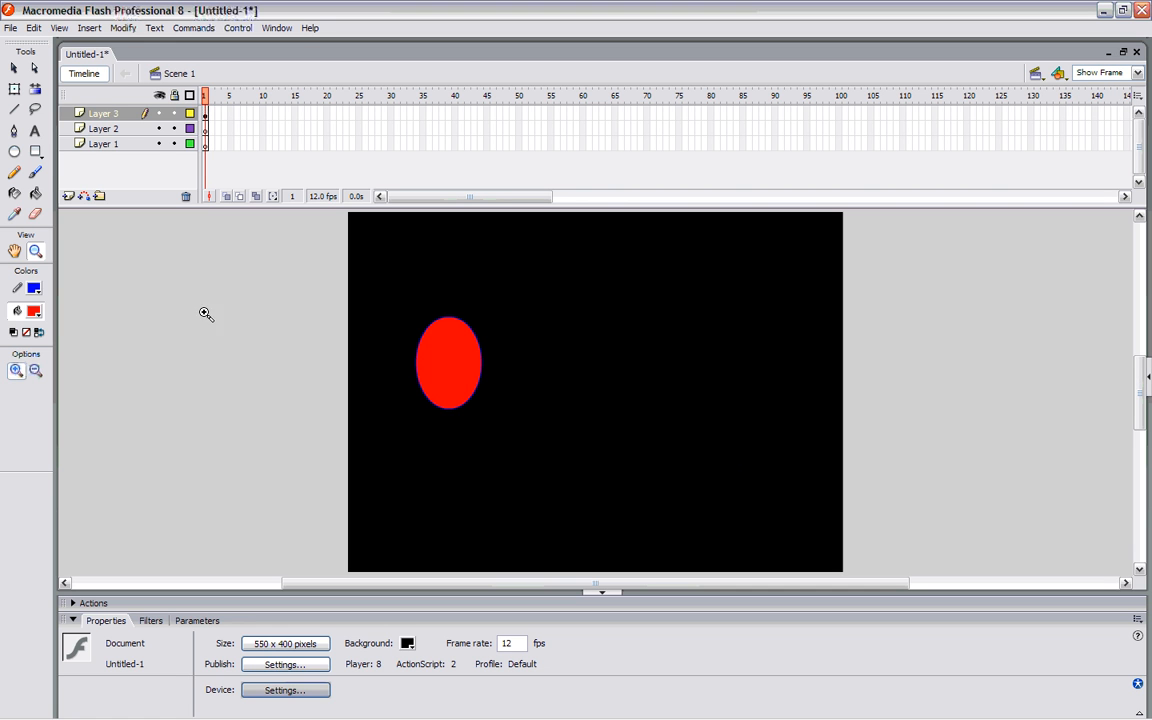
- Select the oval's outline and thicken its stroke height to 8
{"action": "left_click", "coordinate": [14, 67]}
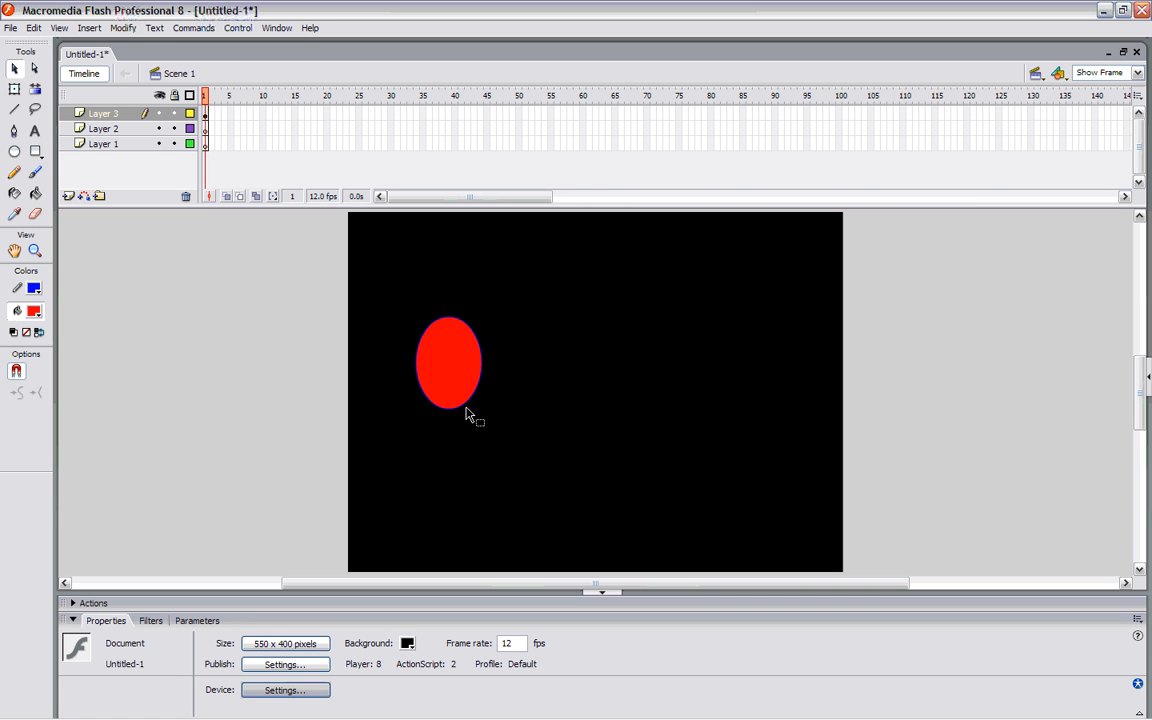
{"action": "left_click", "coordinate": [466, 408]}
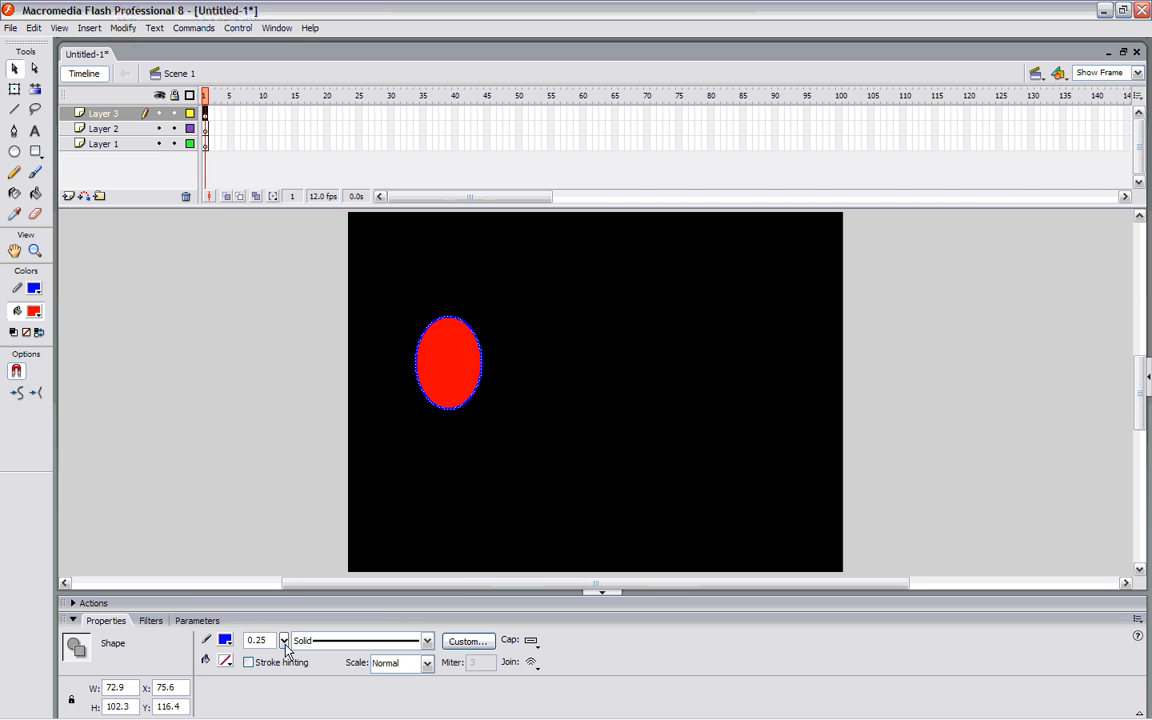
{"action": "left_click_drag", "start_coordinate": [284, 642], "coordinate": [285, 623]}
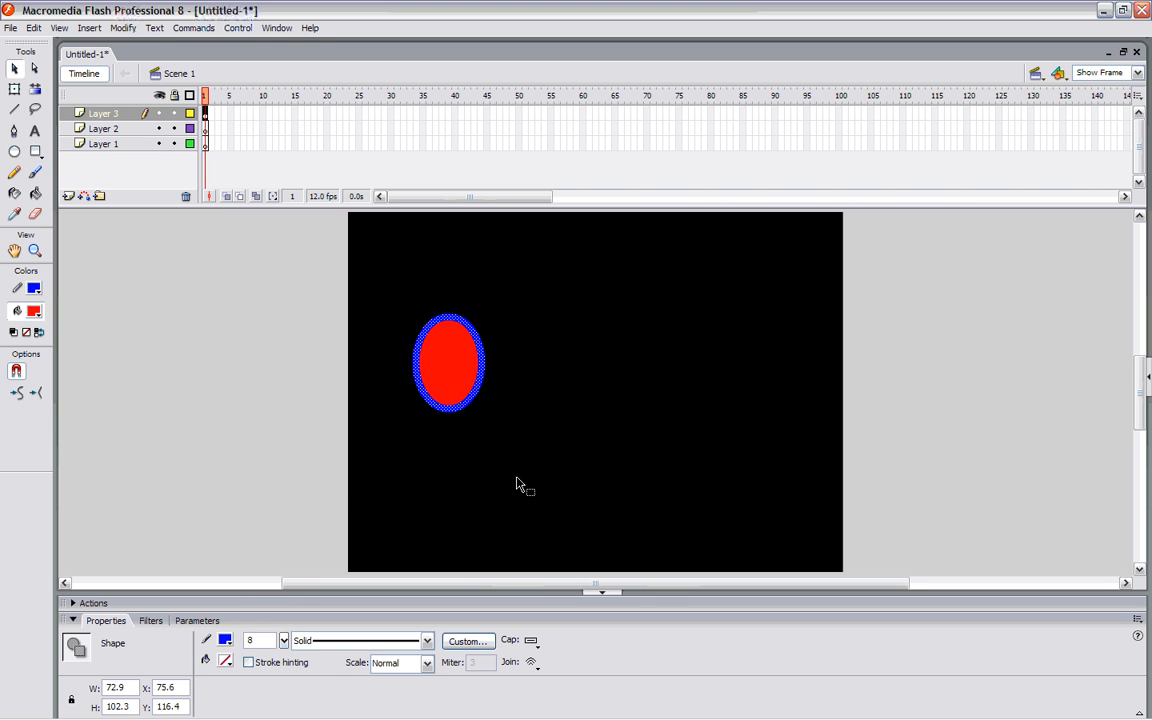
{"action": "left_click", "coordinate": [470, 492]}
- Set the stroke height of the oval's outline to 4.75
{"action": "left_click", "coordinate": [453, 410]}
{"action": "mouse_move", "coordinate": [284, 642]}
{"action": "left_mouse_down"}
{"action": "mouse_move", "coordinate": [285, 652]}
{"action": "mouse_move", "coordinate": [284, 641]}
{"action": "left_mouse_up"}
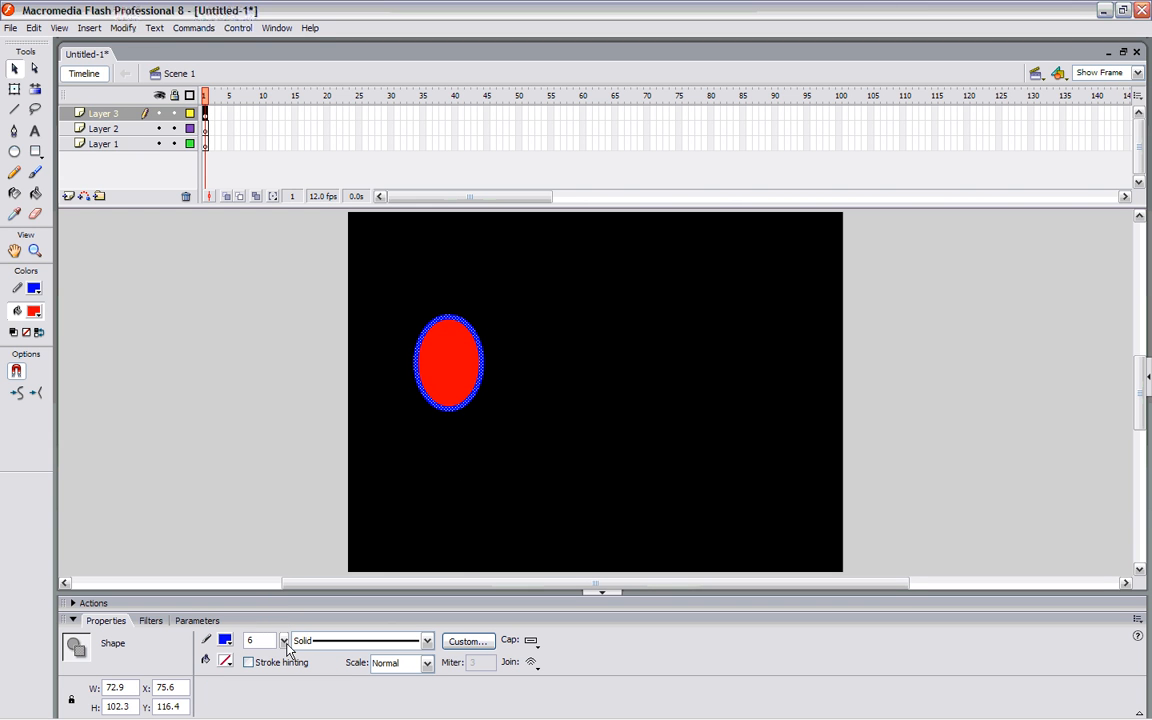
{"action": "left_click_drag", "start_coordinate": [285, 648], "coordinate": [283, 652]}
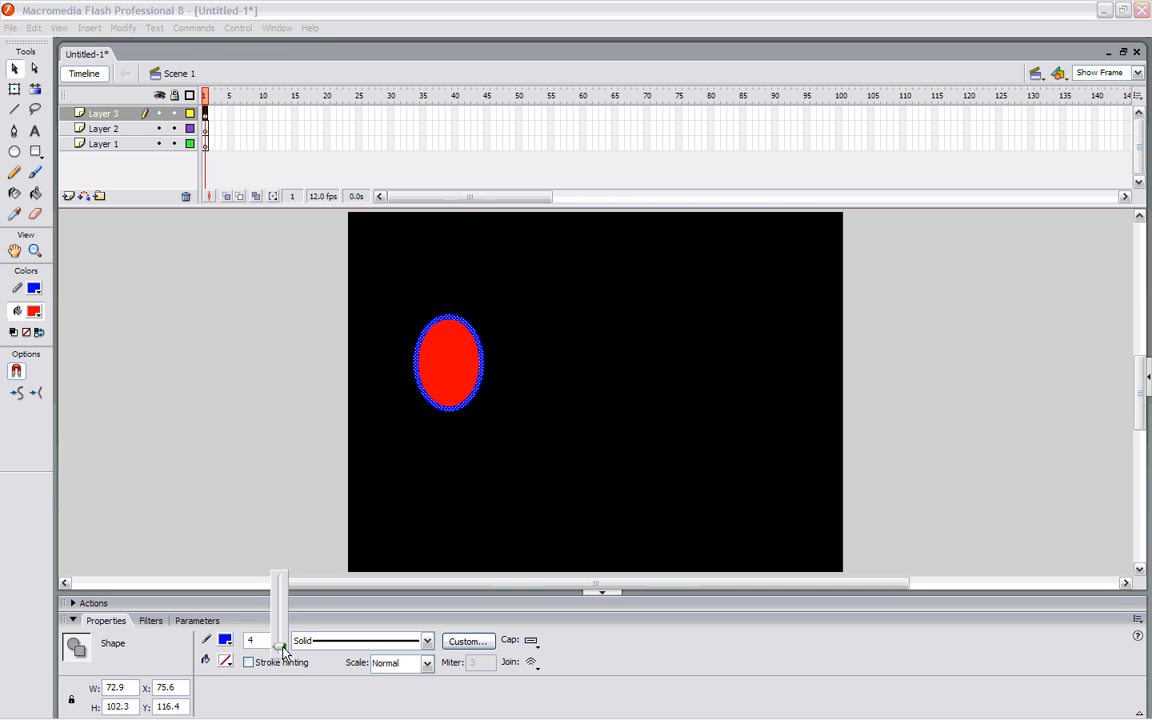
{"action": "left_click", "coordinate": [314, 533]}
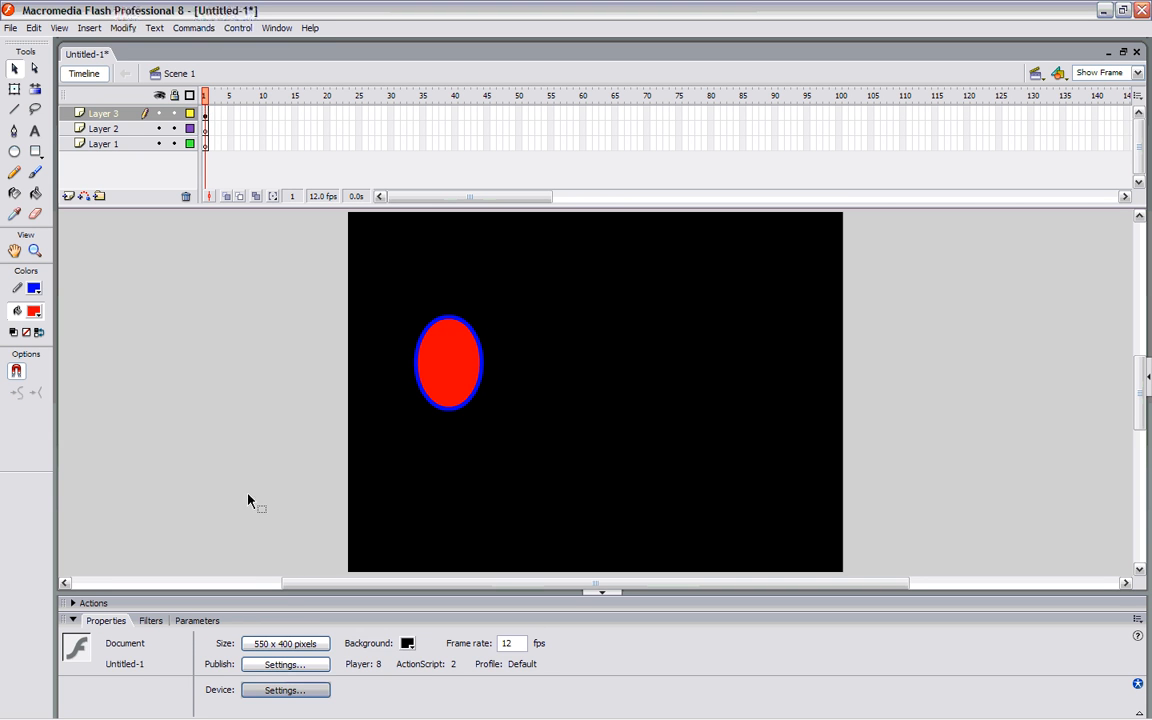
- Select the oval's fill and outline separately and then both together, and clear the selection
{"action": "left_click", "coordinate": [455, 381]}
{"action": "left_click", "coordinate": [449, 411]}
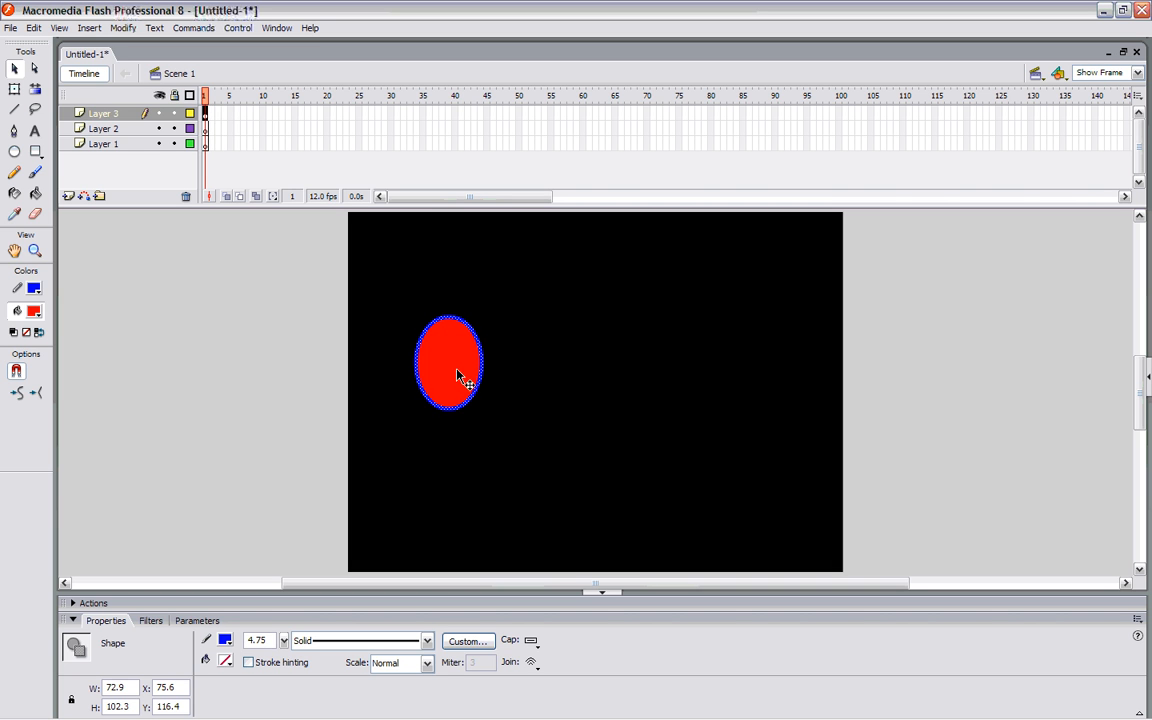
{"action": "double_click", "coordinate": [463, 378]}
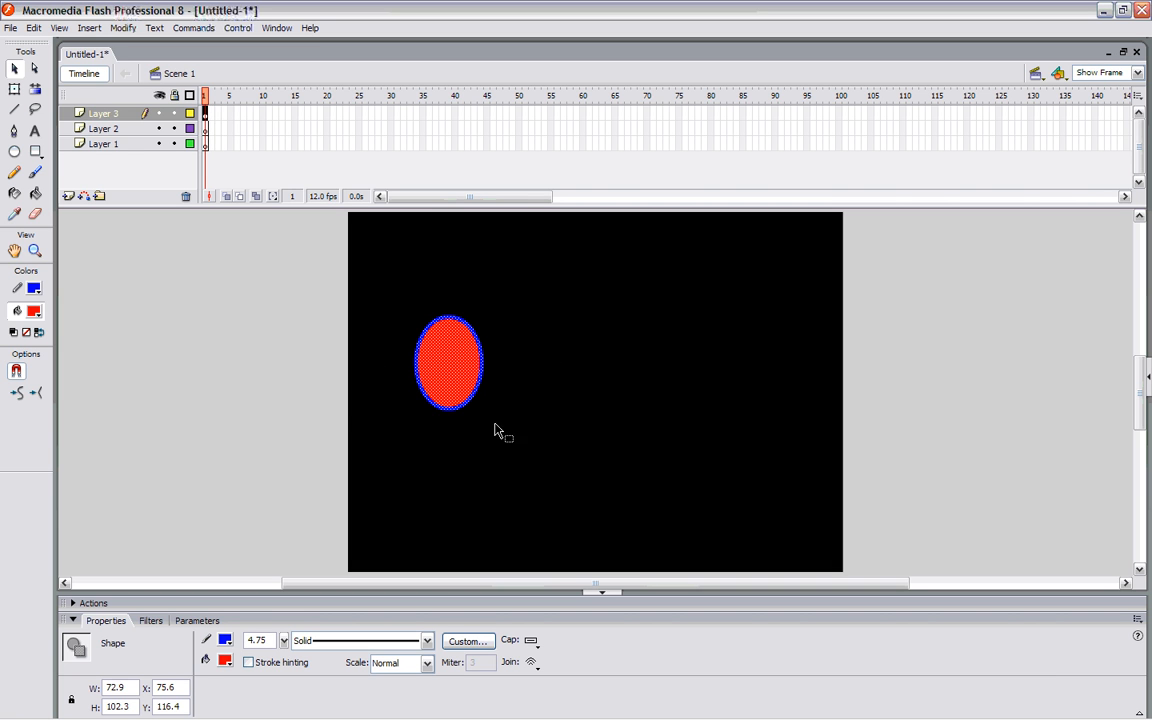
{"action": "left_click", "coordinate": [395, 420]}
{"action": "mouse_move", "coordinate": [391, 283]}
{"action": "left_mouse_down"}
{"action": "mouse_move", "coordinate": [533, 483]}
{"action": "mouse_move", "coordinate": [513, 436]}
{"action": "mouse_move", "coordinate": [520, 445]}
{"action": "left_mouse_up"}
{"action": "left_click_drag", "start_coordinate": [342, 263], "coordinate": [520, 452]}
{"action": "left_click", "coordinate": [530, 458]}
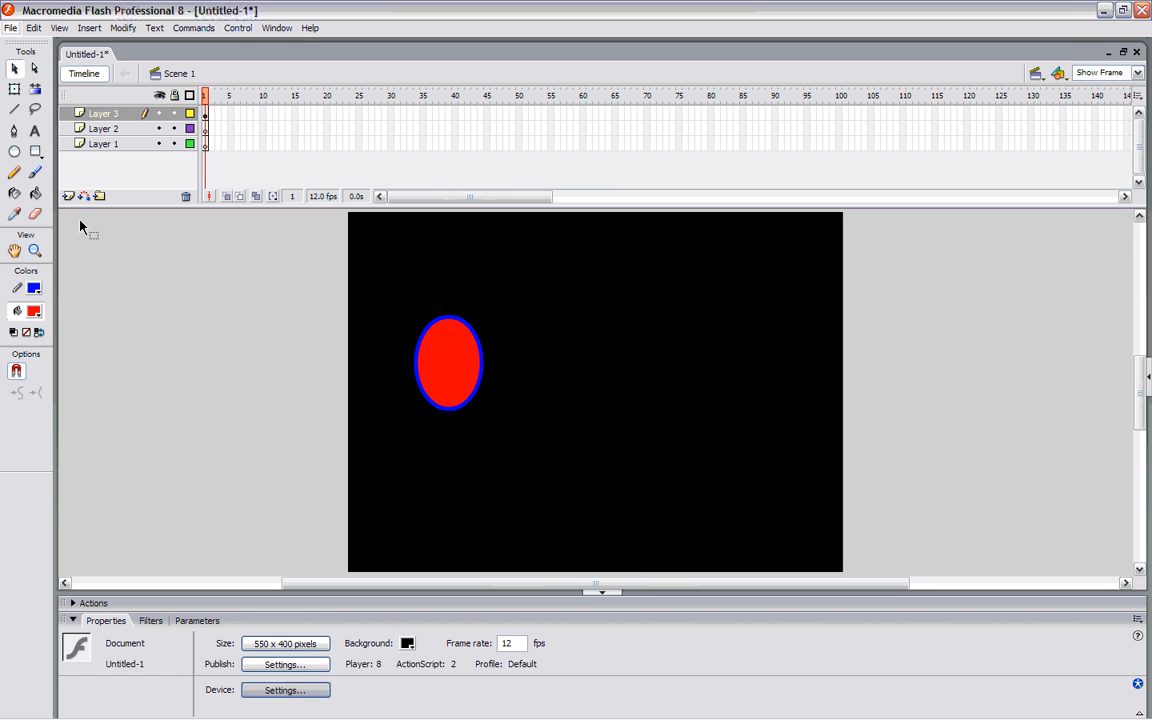
- Draw a second, taller upright oval near the stage's centre, to the right of the first, with the Oval tool
{"action": "left_click", "coordinate": [16, 153]}
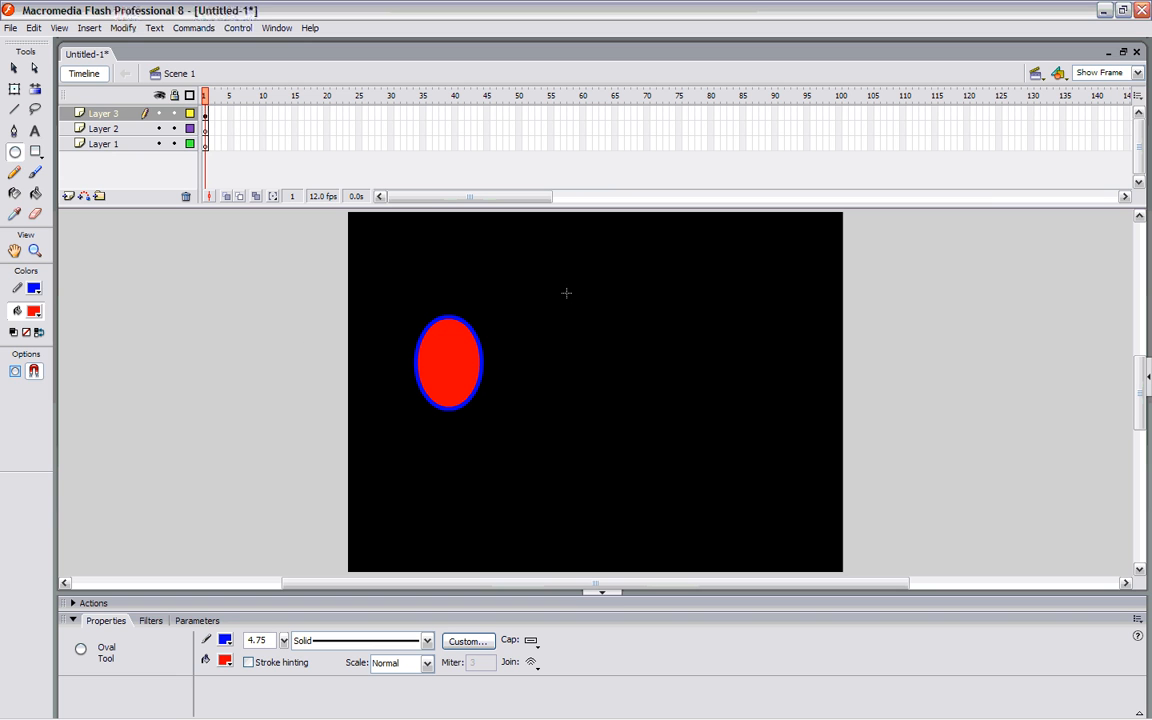
{"action": "left_click_drag", "start_coordinate": [539, 291], "coordinate": [567, 363]}
{"action": "left_click_drag", "start_coordinate": [567, 363], "coordinate": [598, 351]}
{"action": "left_click_drag", "start_coordinate": [598, 351], "coordinate": [621, 483]}
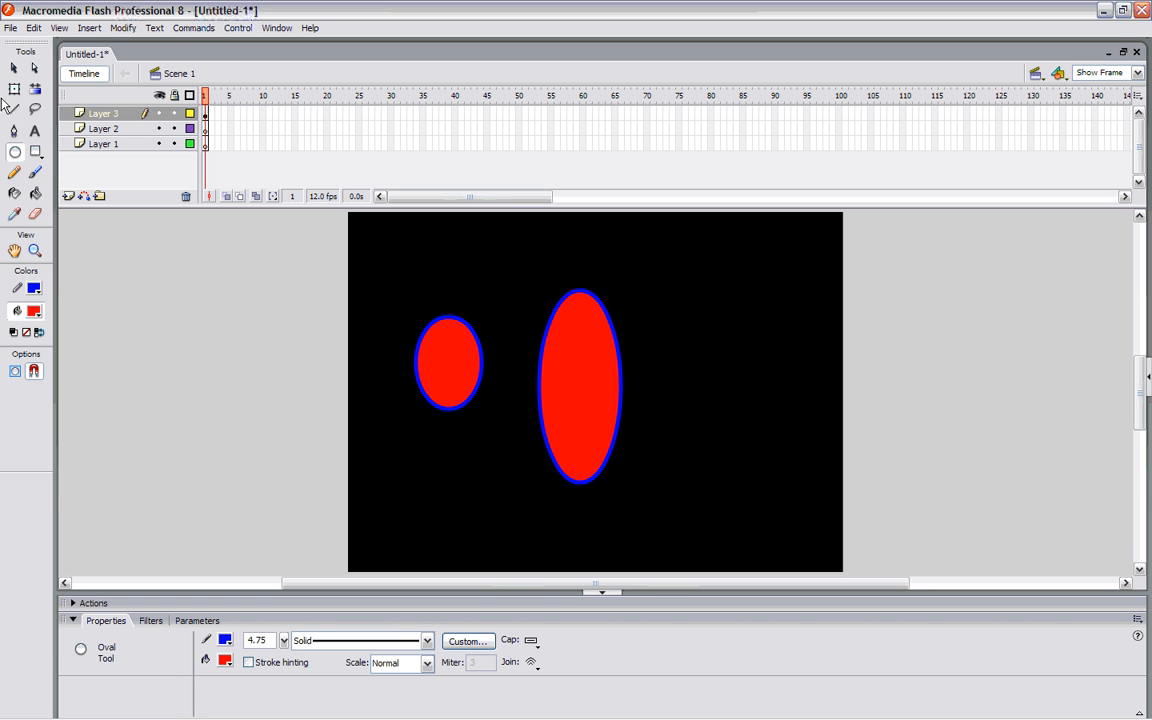
- Move the small oval with its fill and outline onto the upper part of the tall oval and deselect it
{"action": "left_click", "coordinate": [14, 68]}
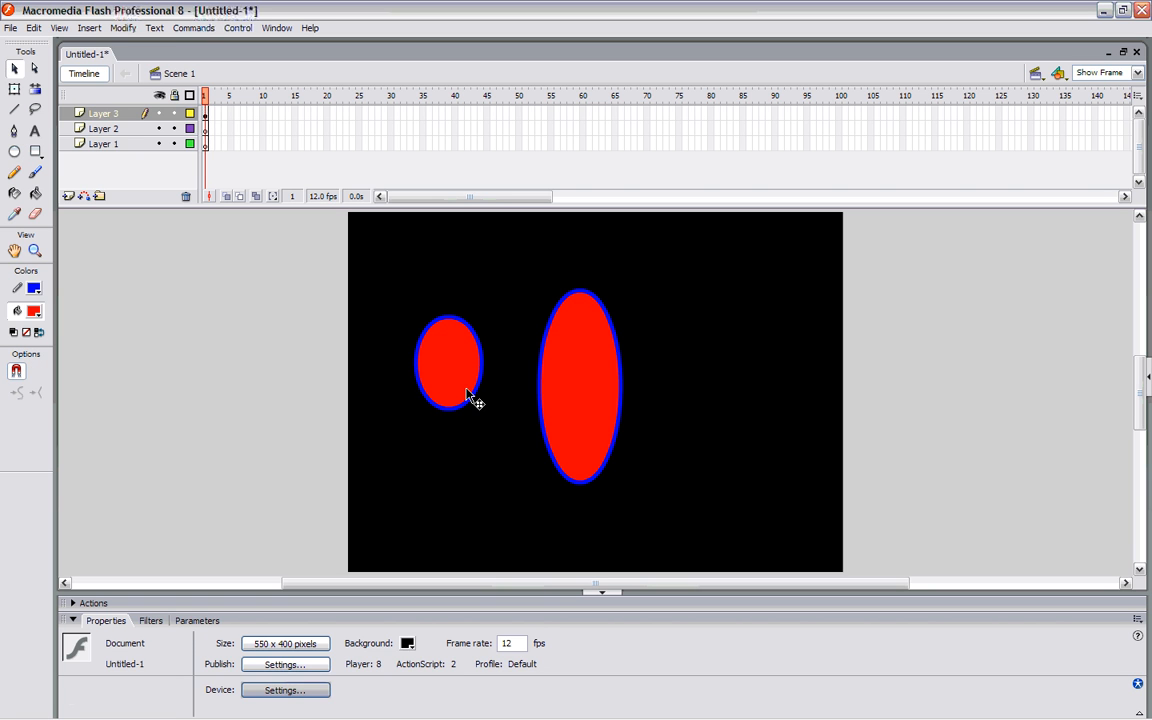
{"action": "double_click", "coordinate": [466, 392]}
{"action": "left_click_drag", "start_coordinate": [466, 392], "coordinate": [589, 340]}
{"action": "left_click", "coordinate": [685, 385]}
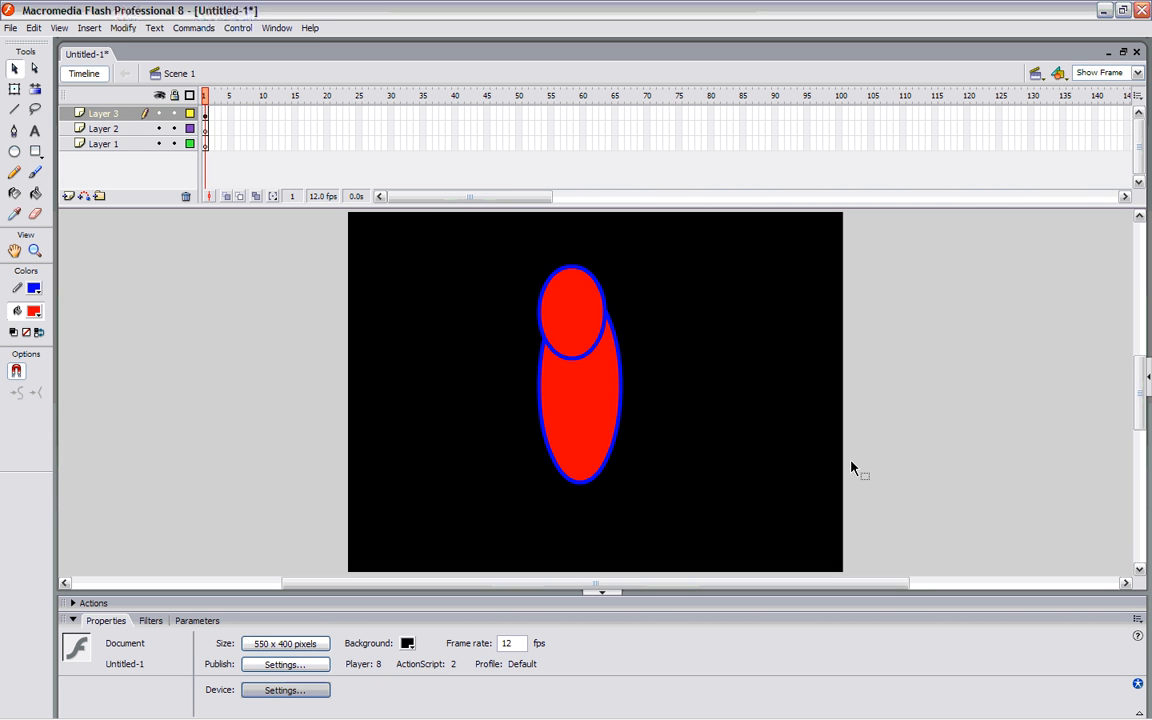
- Try moving the small oval's outline away from the overlapping shapes and selecting the remaining fill, and undo the move
{"action": "left_click", "coordinate": [579, 362]}
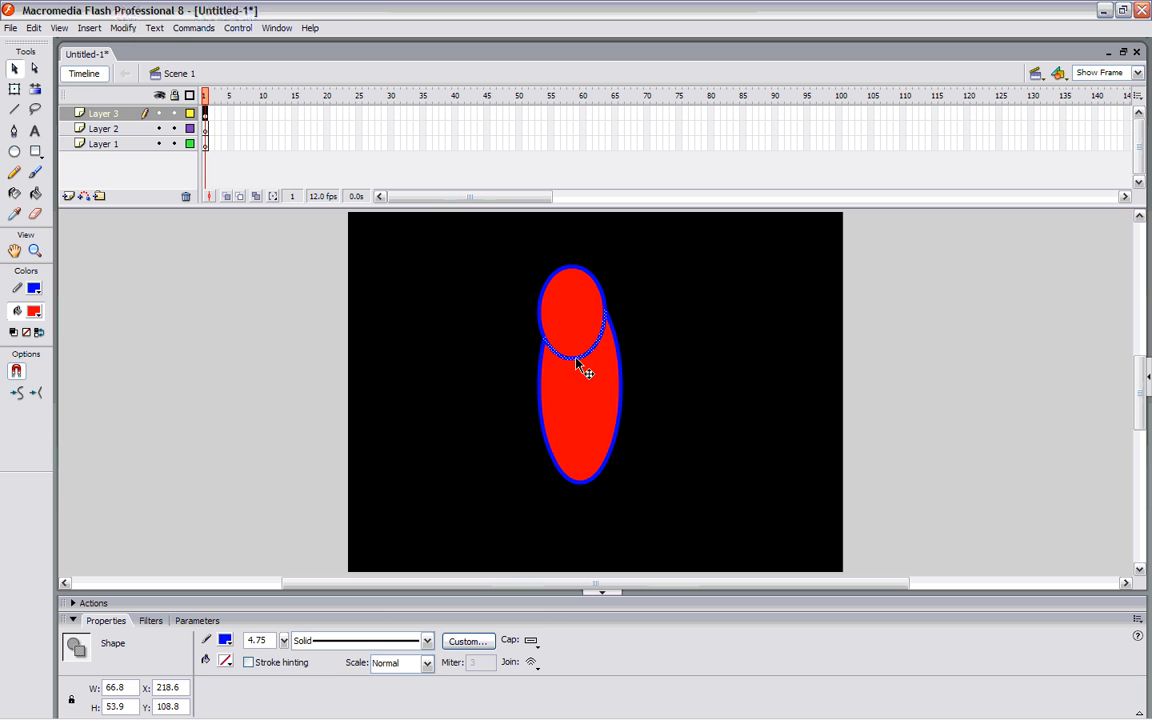
{"action": "left_click_drag", "start_coordinate": [579, 365], "coordinate": [452, 357]}
{"action": "mouse_move", "coordinate": [586, 309]}
{"action": "left_mouse_down"}
{"action": "mouse_move", "coordinate": [489, 296]}
{"action": "mouse_move", "coordinate": [604, 314]}
{"action": "mouse_move", "coordinate": [592, 320]}
{"action": "left_mouse_up"}
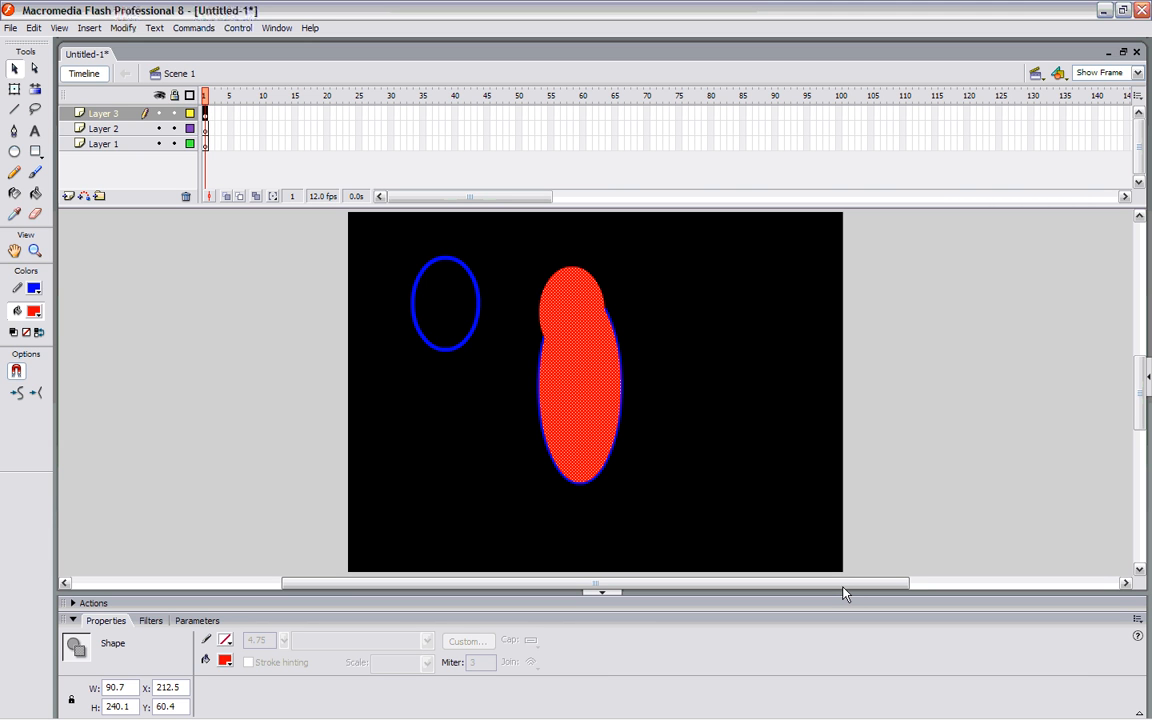
{"action": "key", "text": "ctrl+z"}
{"action": "key", "text": "ctrl+z"}
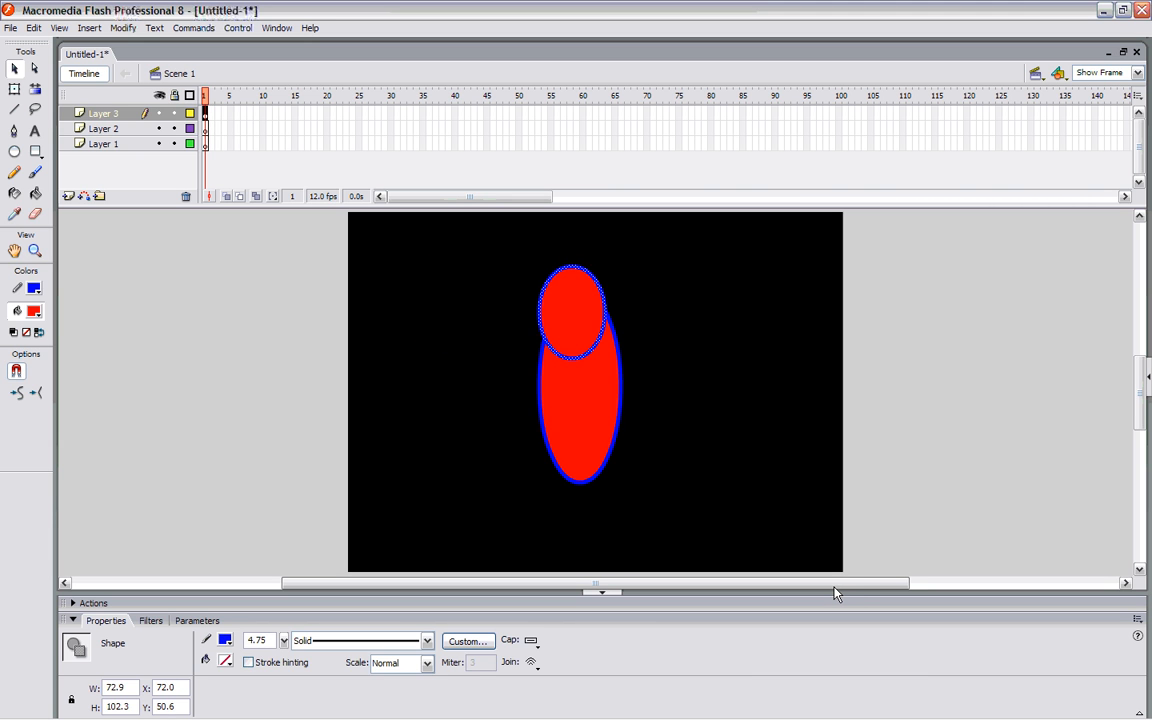
- Move the small oval's fill and outline off the tall oval to about X 101, Y 49, and deselect it
{"action": "double_click", "coordinate": [575, 325]}
{"action": "left_click_drag", "start_coordinate": [579, 326], "coordinate": [476, 317]}
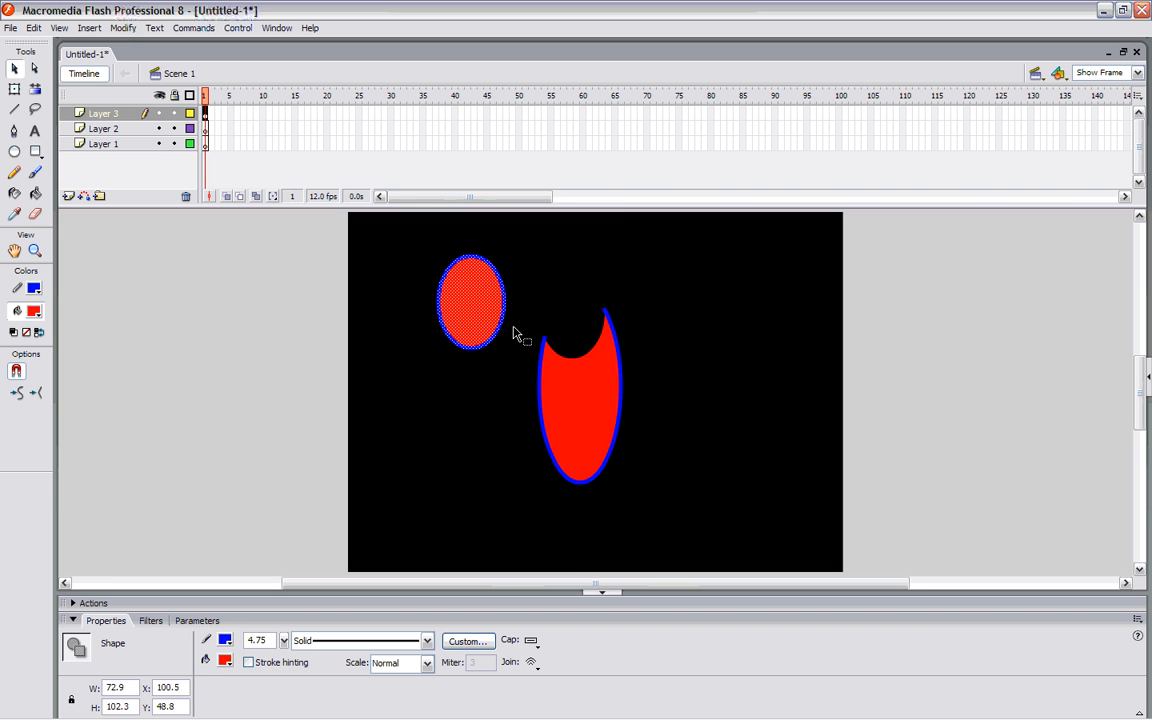
{"action": "left_click", "coordinate": [680, 400]}
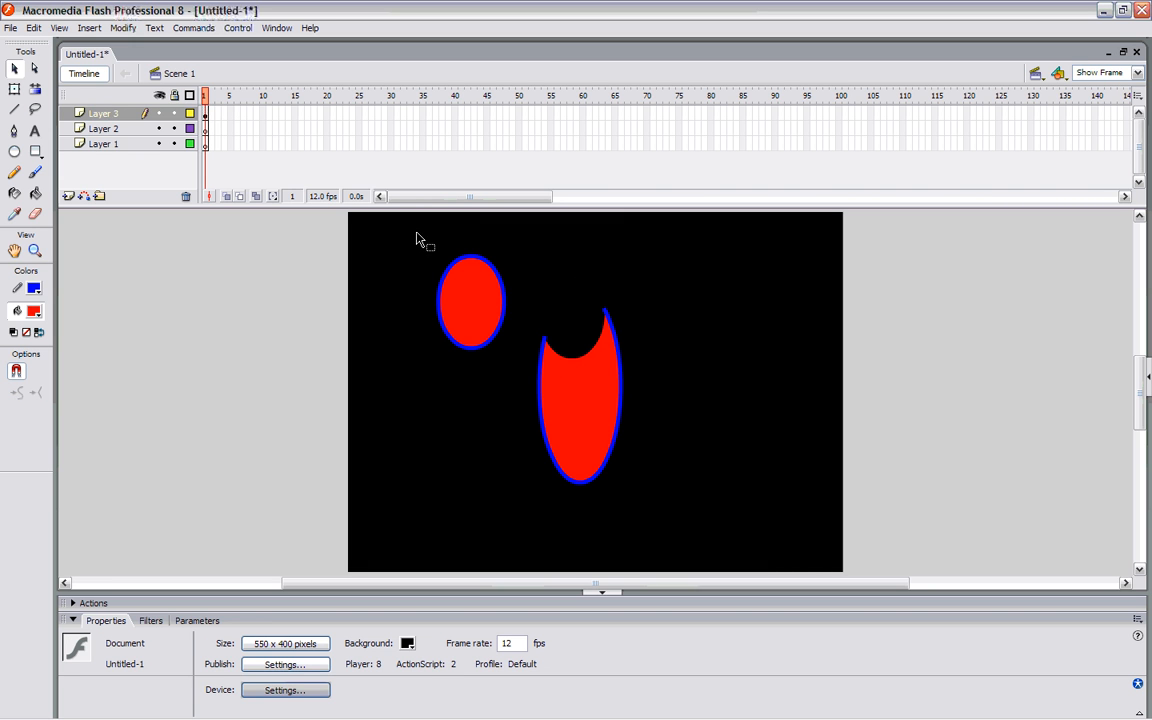
- Select the whole small oval and move it over the lower right side of the cut tall oval
{"action": "left_click_drag", "start_coordinate": [421, 247], "coordinate": [512, 380]}
{"action": "left_click_drag", "start_coordinate": [465, 337], "coordinate": [612, 460]}
{"action": "left_click", "coordinate": [710, 530]}
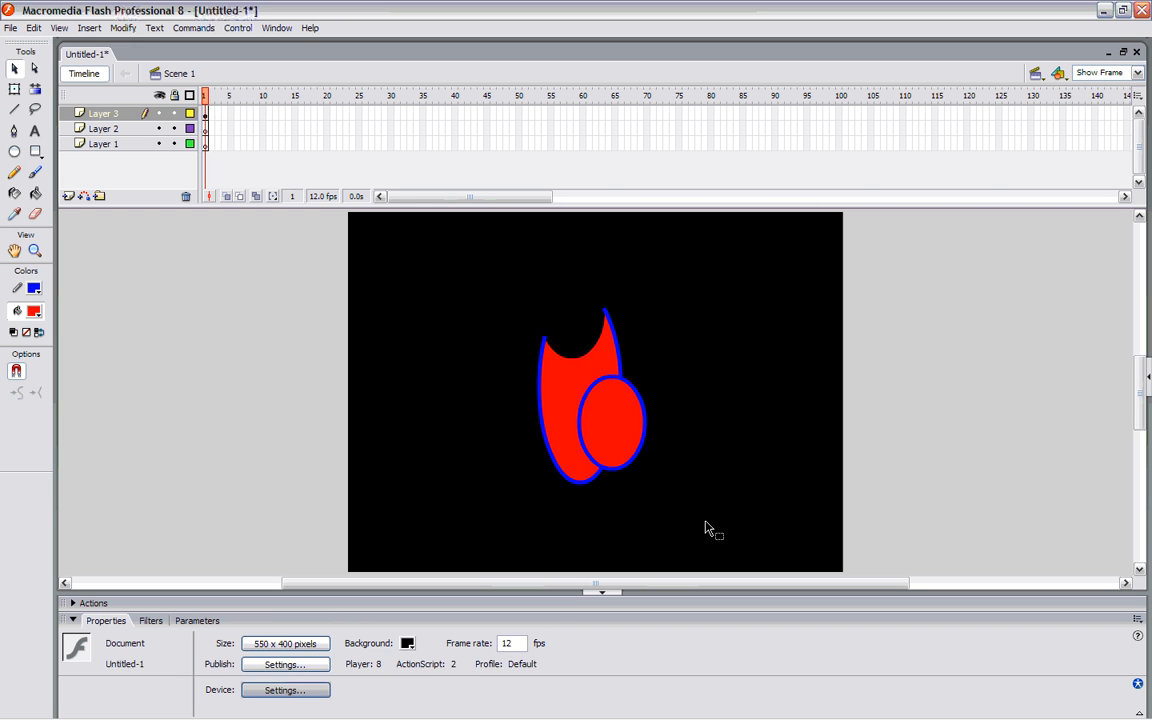
- Move the small oval's fill and outline off the tall oval to about X 393, Y 188, and deselect it
{"action": "left_click", "coordinate": [620, 450]}
{"action": "double_click", "coordinate": [620, 450]}
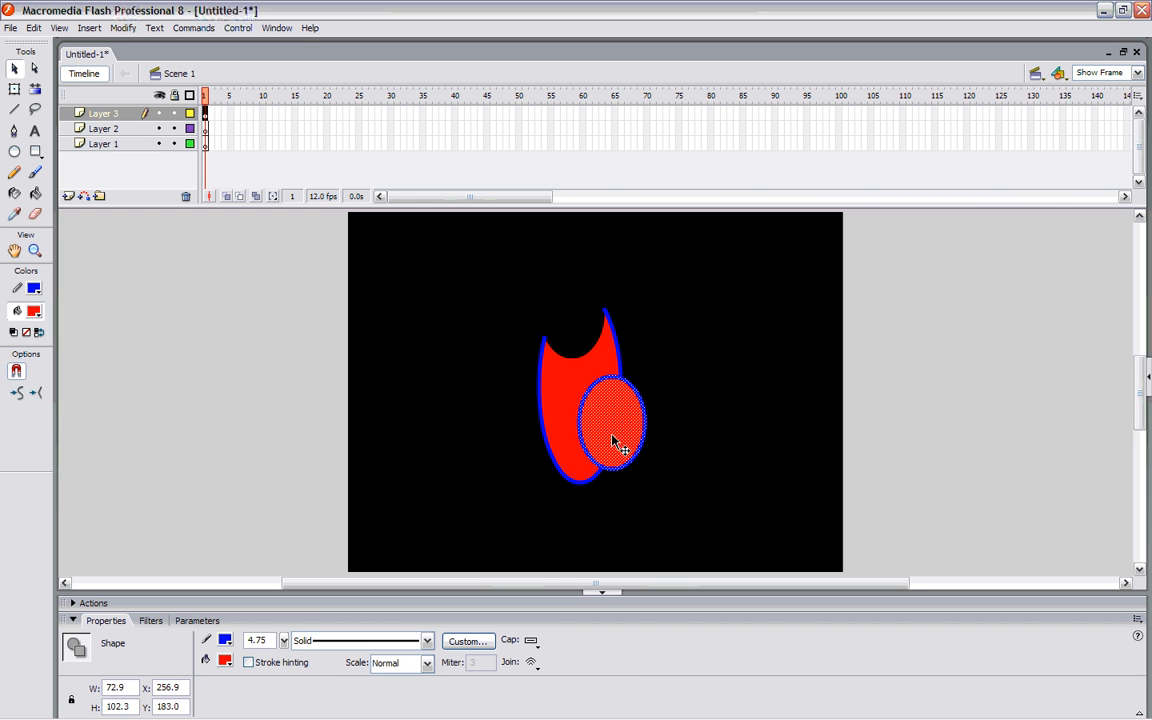
{"action": "left_click_drag", "start_coordinate": [615, 442], "coordinate": [740, 452]}
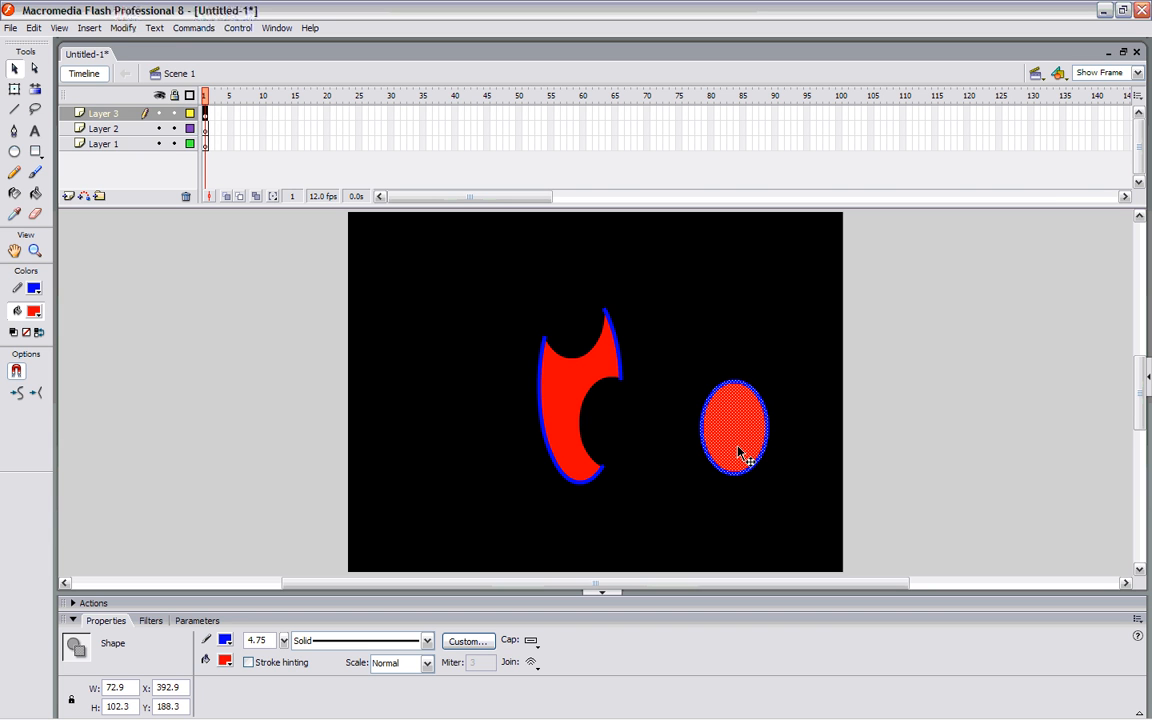
{"action": "left_click", "coordinate": [663, 365]}
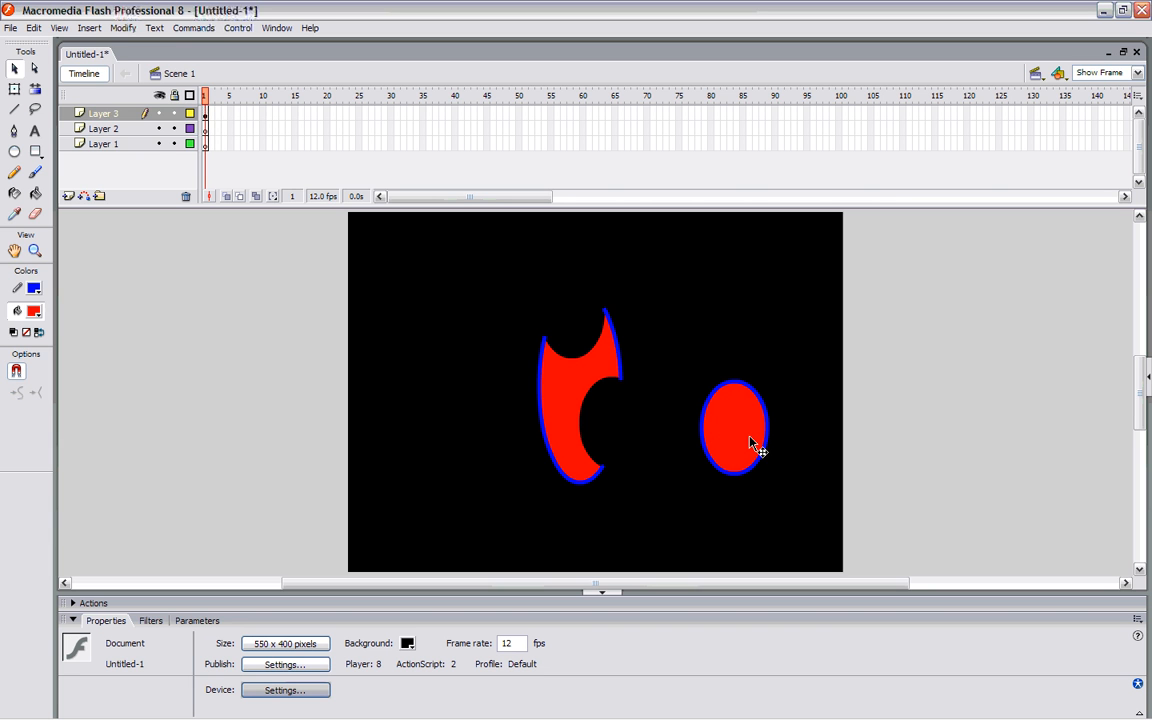
- Try moving only the small oval's fill onto the upper right side of the cut tall oval, and undo the move
{"action": "left_click_drag", "start_coordinate": [755, 447], "coordinate": [707, 433]}
{"action": "left_click_drag", "start_coordinate": [648, 381], "coordinate": [650, 384]}
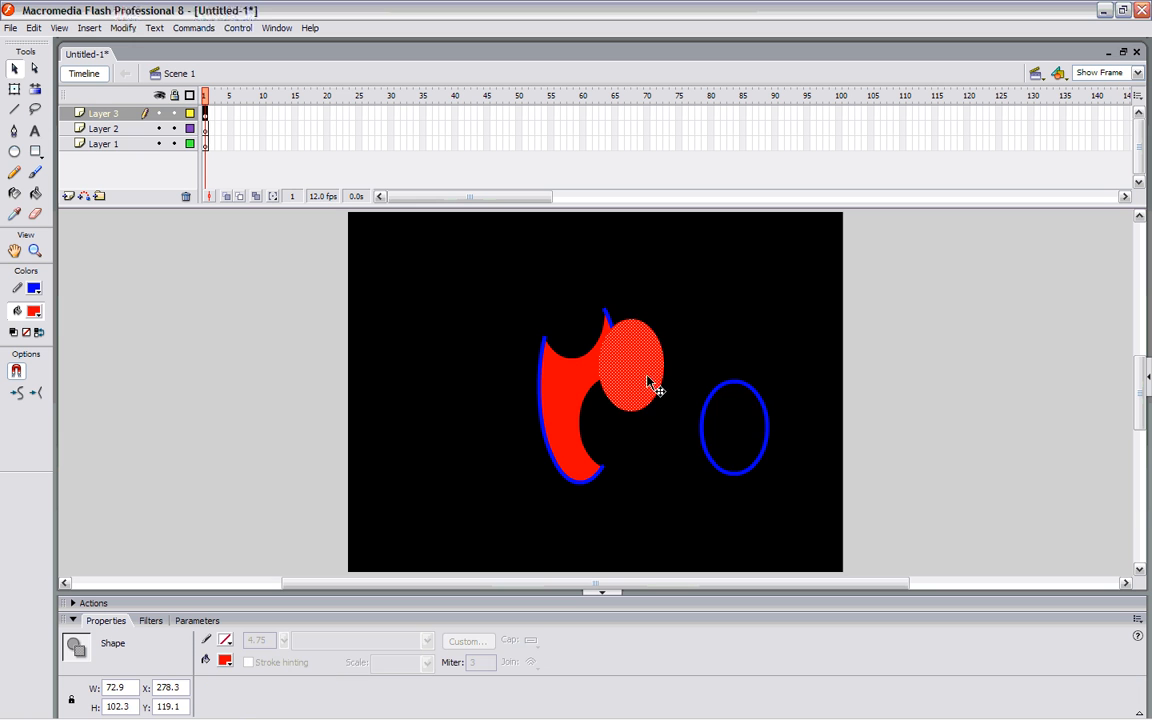
{"action": "key", "text": "ctrl+z"}
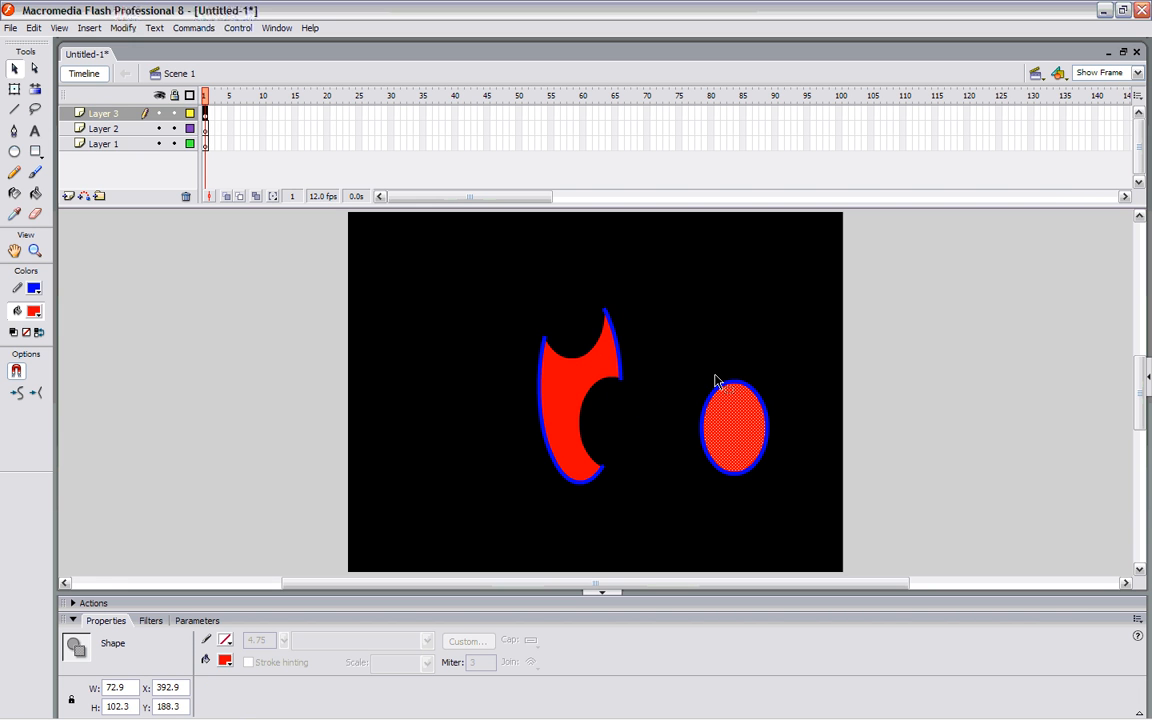
- Move the whole small oval with its outline over the upper right side of the cut tall oval and deselect it
{"action": "double_click", "coordinate": [740, 430]}
{"action": "left_click_drag", "start_coordinate": [740, 430], "coordinate": [636, 382]}
{"action": "left_click", "coordinate": [746, 380]}
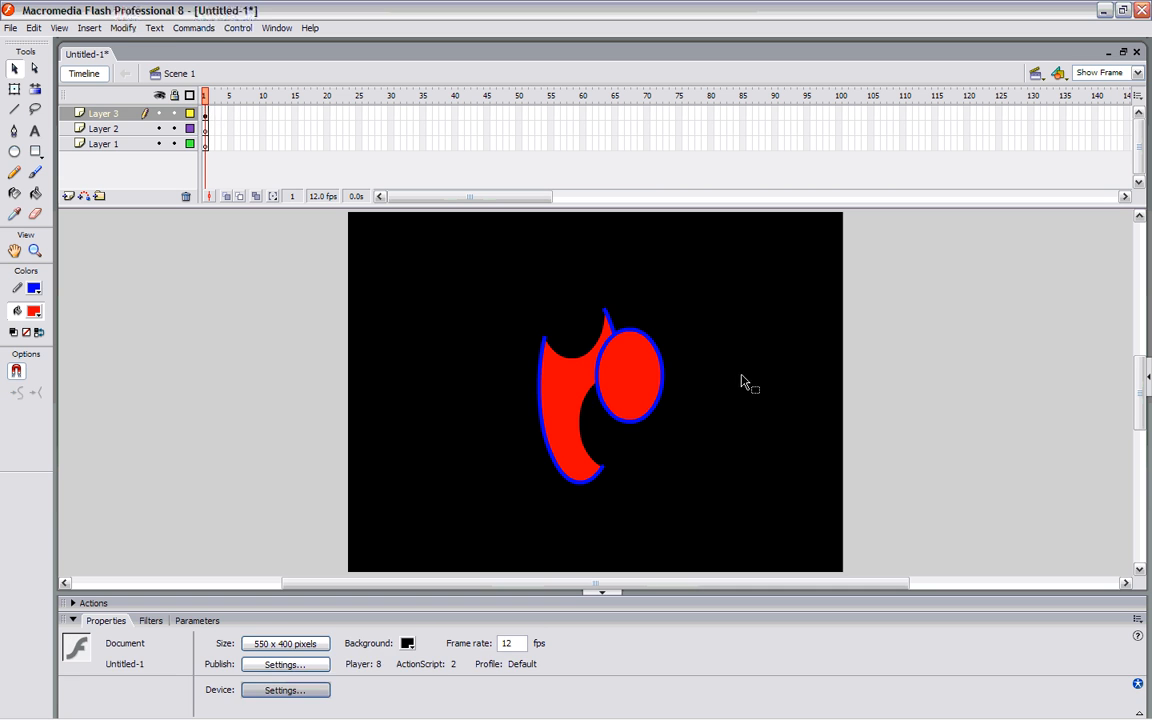
- Delete the small oval's outline segment inside the overlap, and select the merged fill and the small oval's remaining outline
{"action": "left_click", "coordinate": [659, 411]}
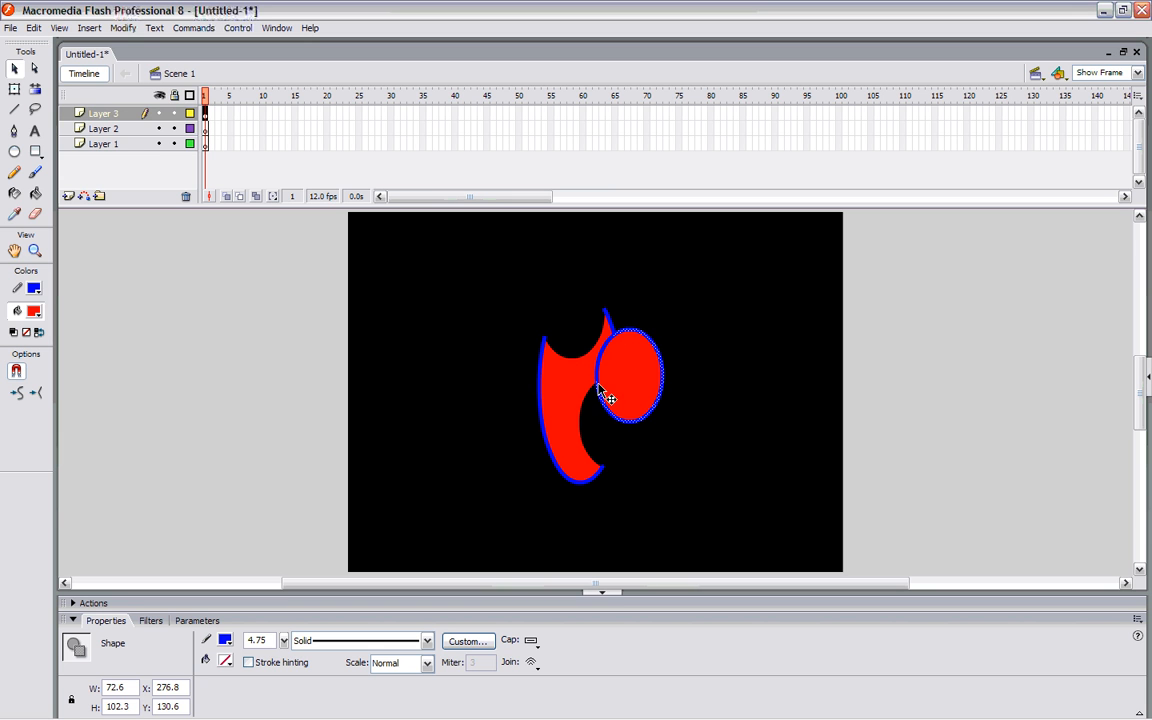
{"action": "left_click", "coordinate": [697, 414]}
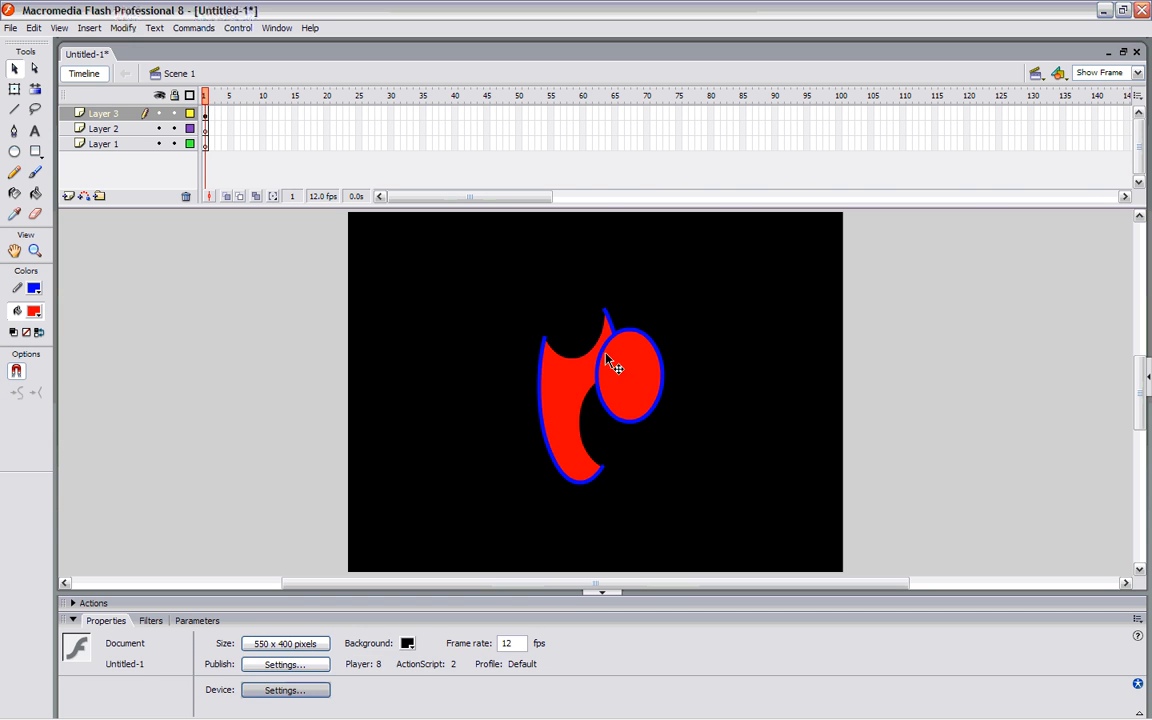
{"action": "left_click", "coordinate": [602, 362]}
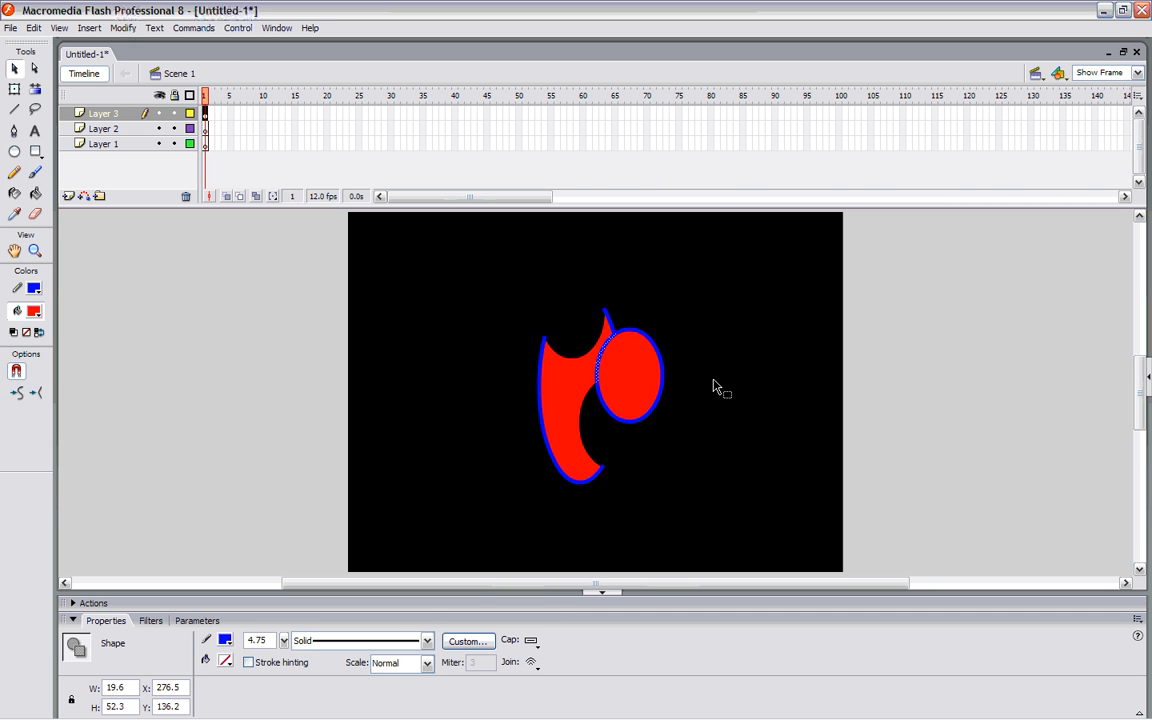
{"action": "key", "text": "Delete"}
{"action": "left_click", "coordinate": [630, 384]}
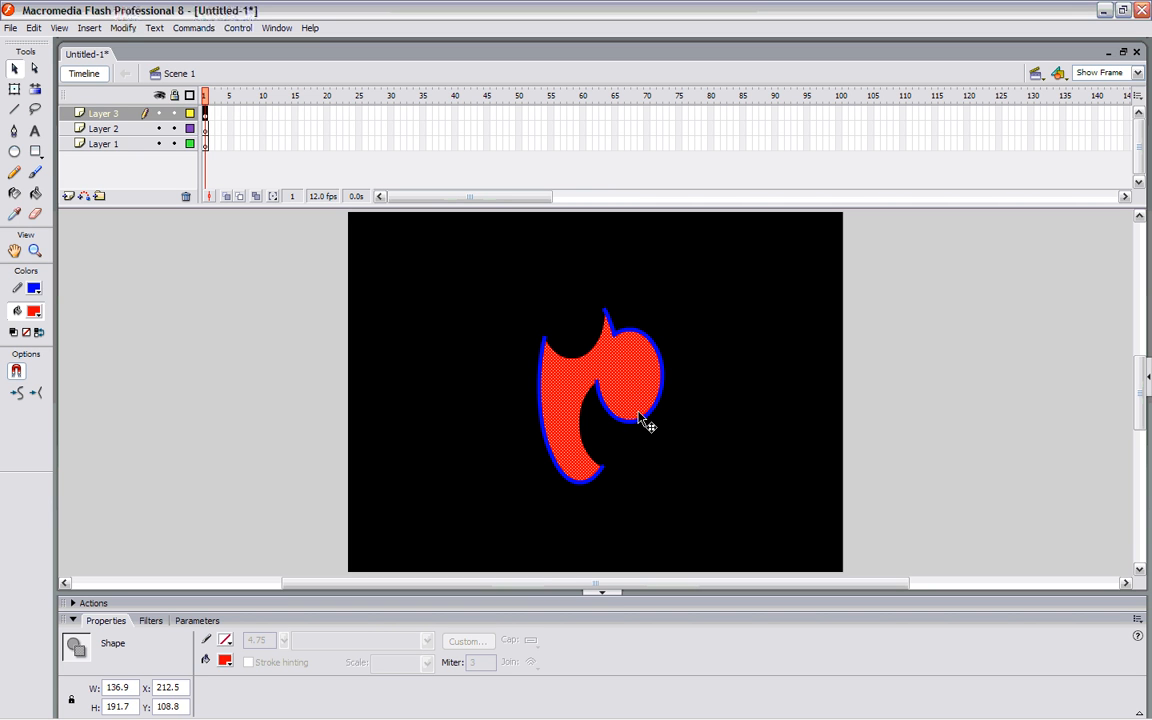
{"action": "left_click", "coordinate": [641, 422]}
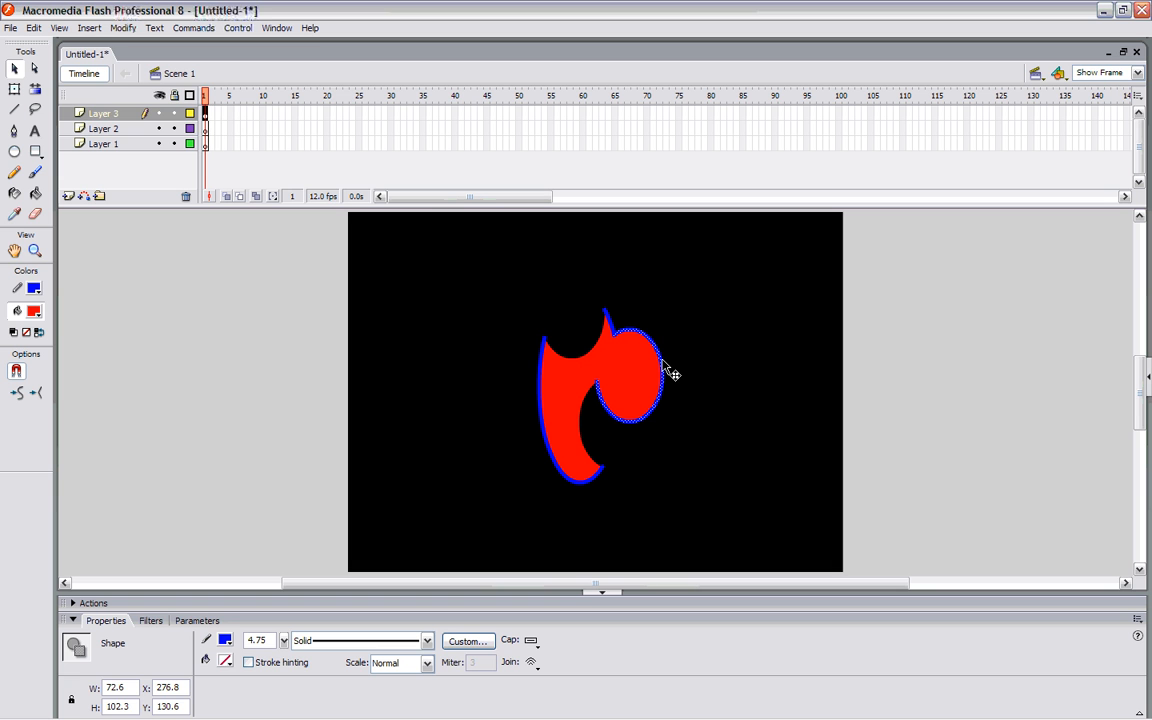
- Undo the merging and cutting edits back to the two separate, uncut ovals
{"action": "key", "text": "ctrl+z"}
{"action": "key", "text": "ctrl+z"}
{"action": "key", "text": "ctrl+z"}
{"action": "key", "text": "ctrl+z"}
{"action": "key", "text": "ctrl+z"}
{"action": "key", "text": "ctrl+z"}
{"action": "key", "text": "ctrl+z"}
{"action": "key", "text": "ctrl+z"}
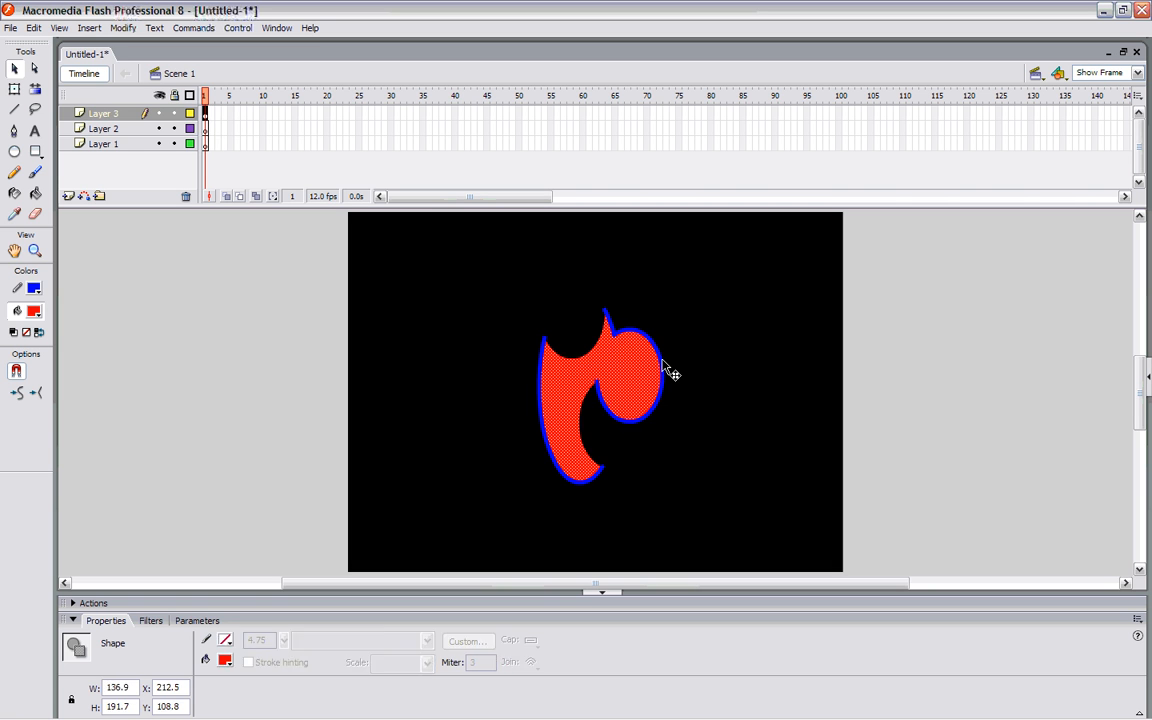
{"action": "key", "text": "ctrl+z"}
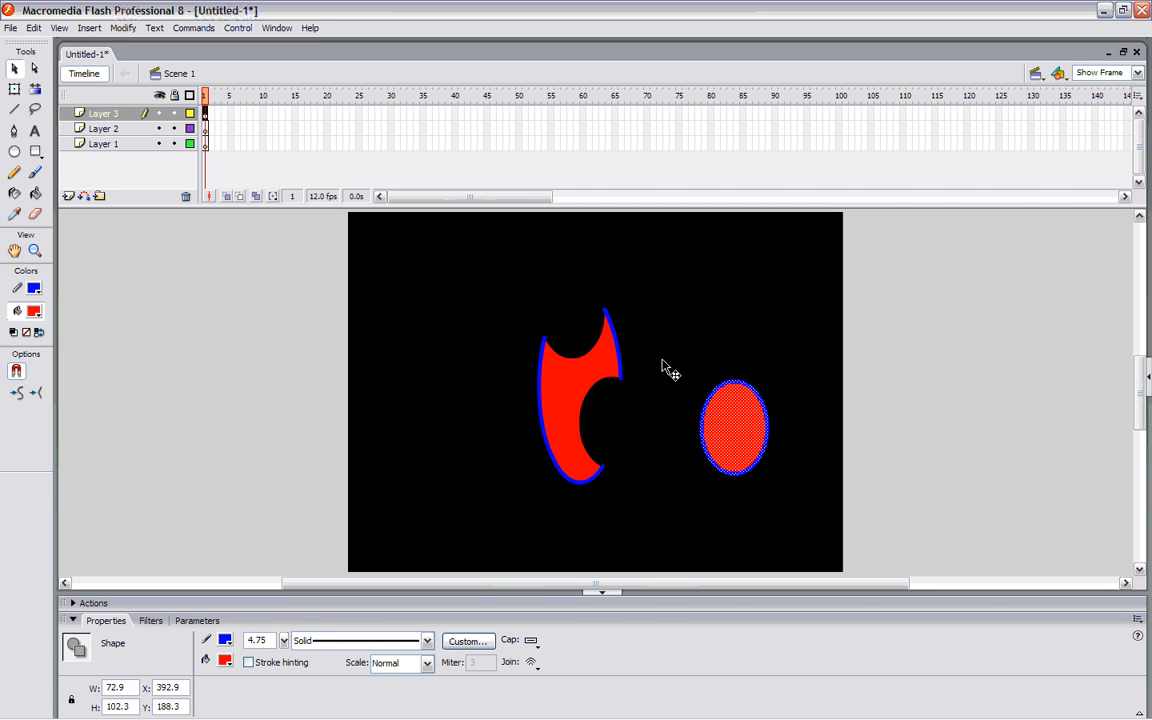
{"action": "key", "text": "ctrl+z"}
{"action": "key", "text": "ctrl+z"}
{"action": "key", "text": "ctrl+z"}
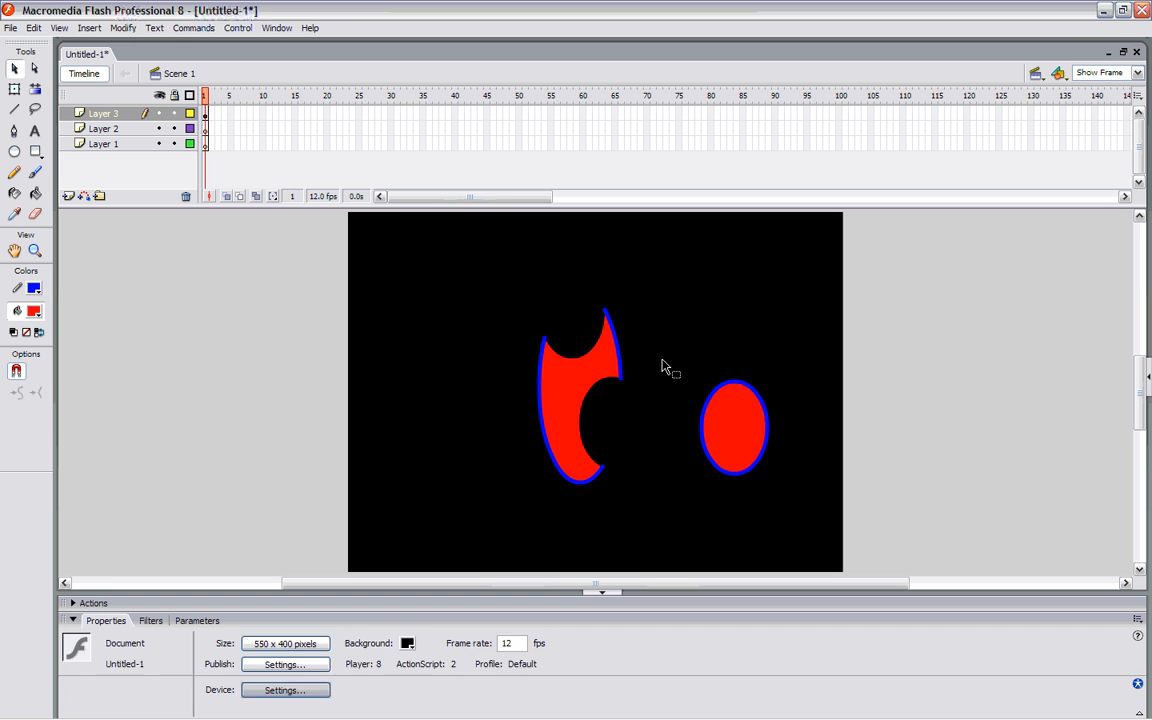
{"action": "key", "text": "ctrl+z"}
{"action": "key", "text": "ctrl+z"}
{"action": "key", "text": "ctrl+z"}
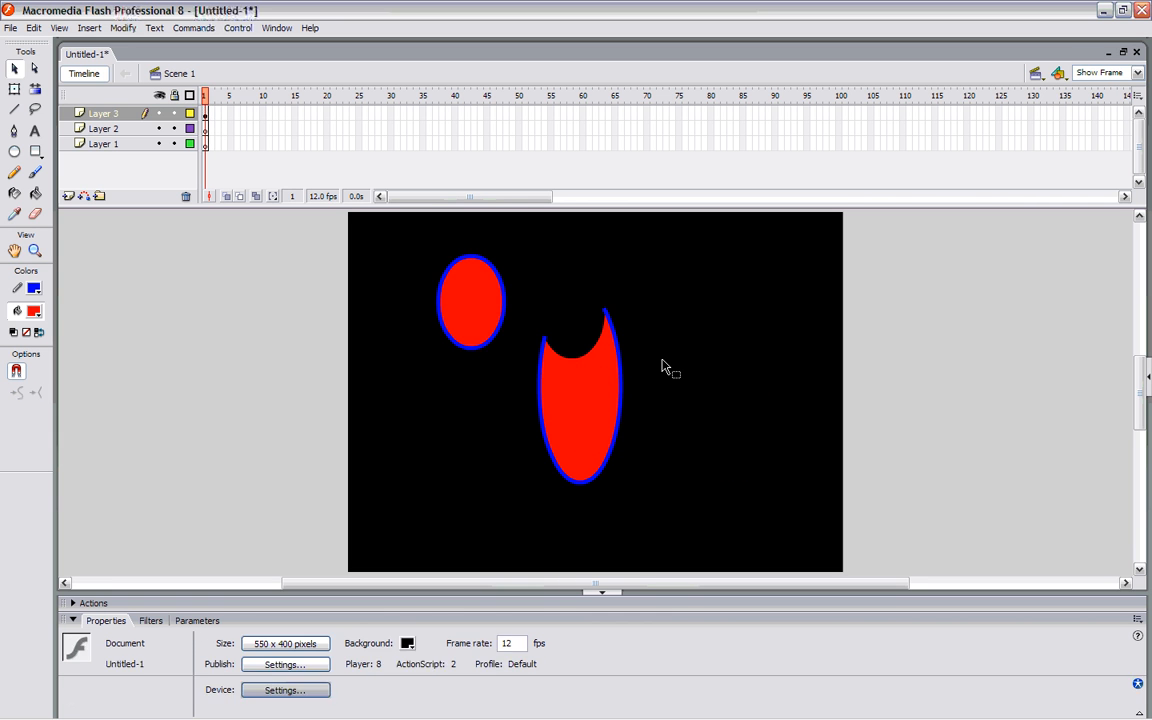
{"action": "key", "text": "ctrl+z"}
{"action": "key", "text": "ctrl+z"}
{"action": "key", "text": "ctrl+z"}
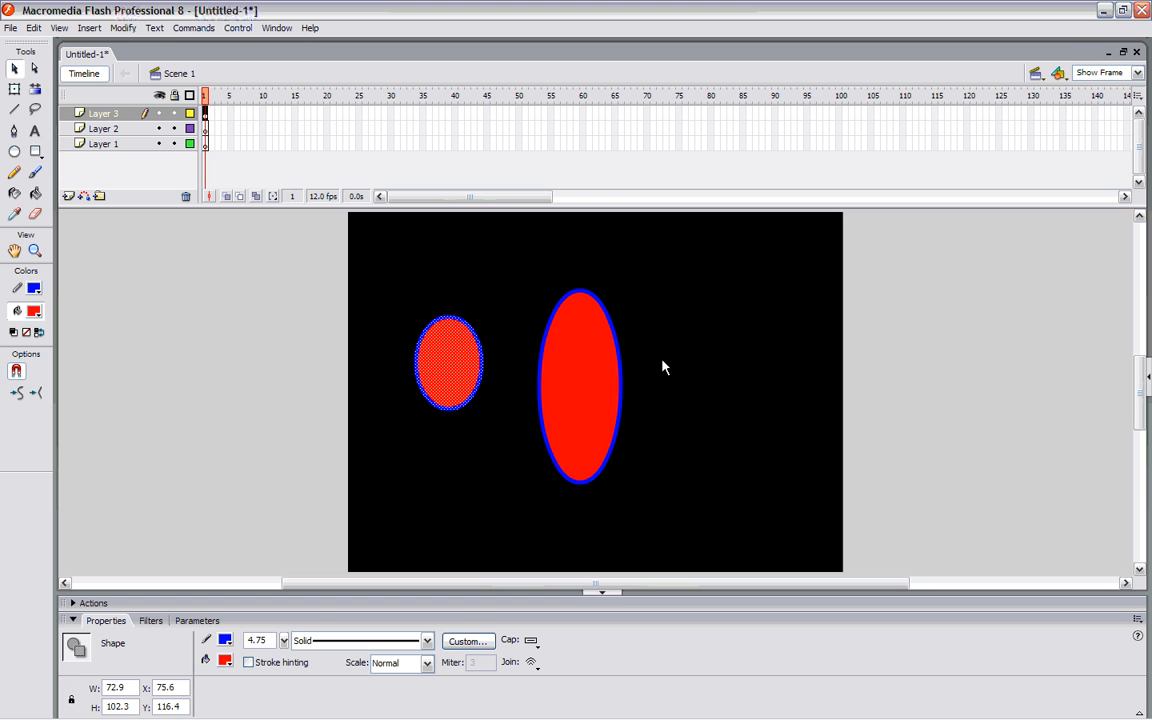
{"action": "key", "text": "ctrl+z"}
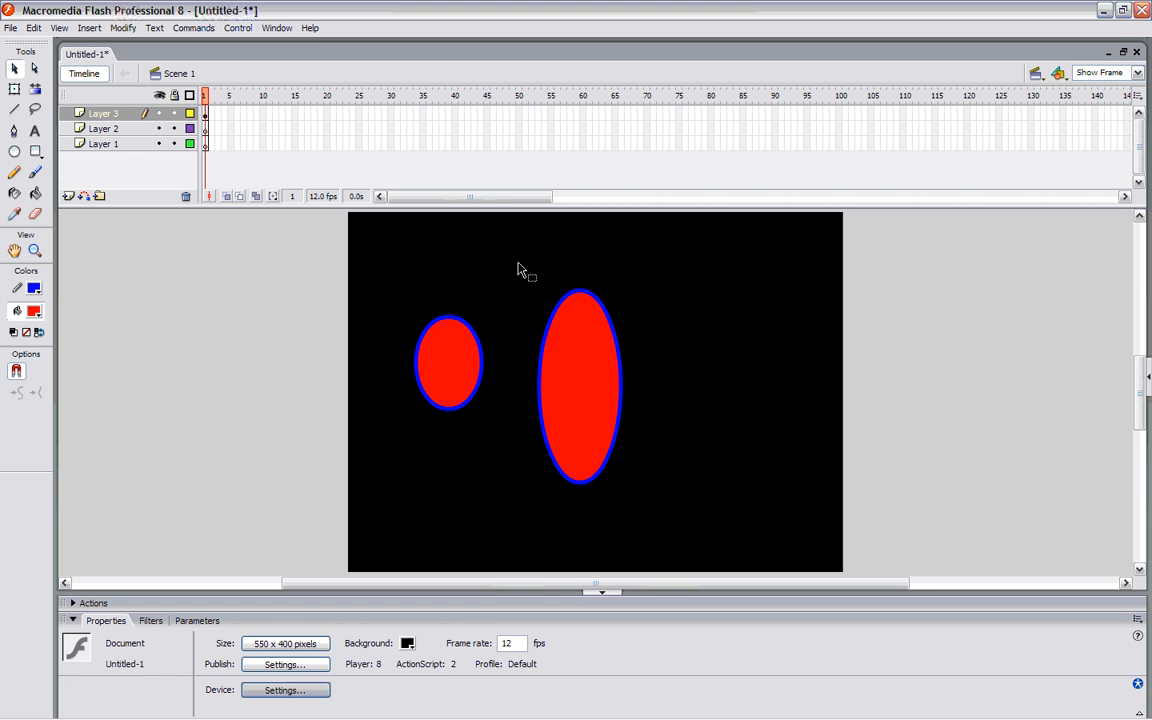
- Delete the tall oval, and pull the small oval's outline outward at its lower right and upper left into a freeform shape
{"action": "left_click_drag", "start_coordinate": [518, 264], "coordinate": [666, 498]}
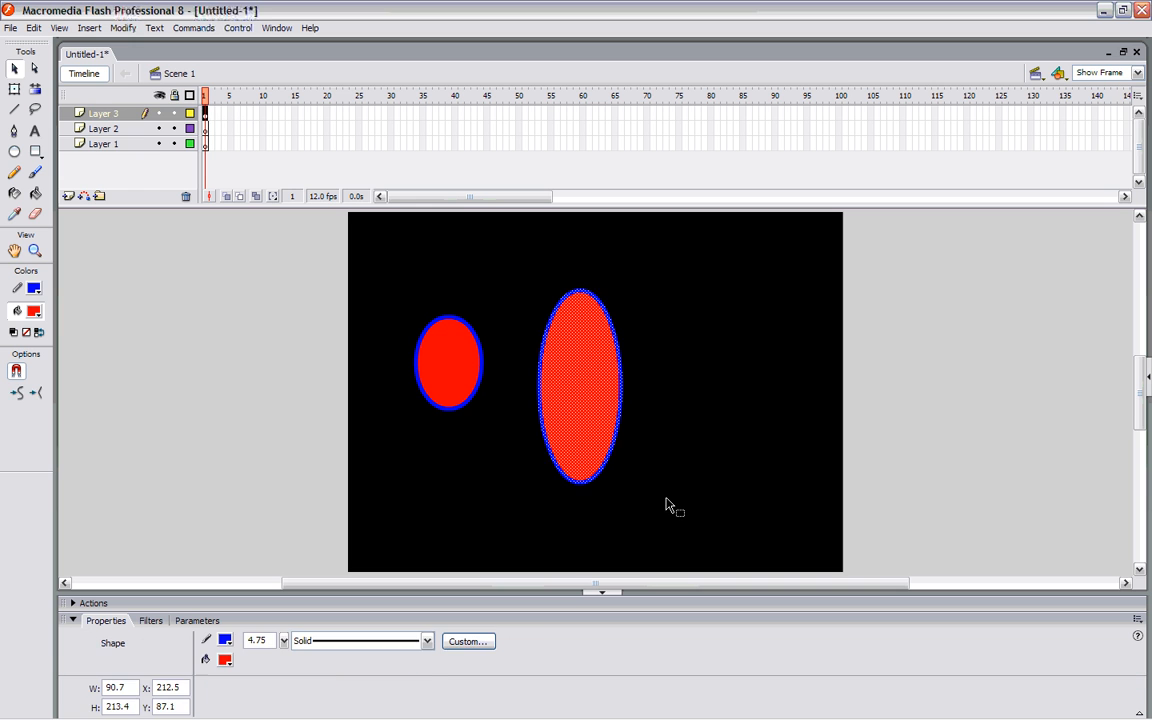
{"action": "key", "text": "Delete"}
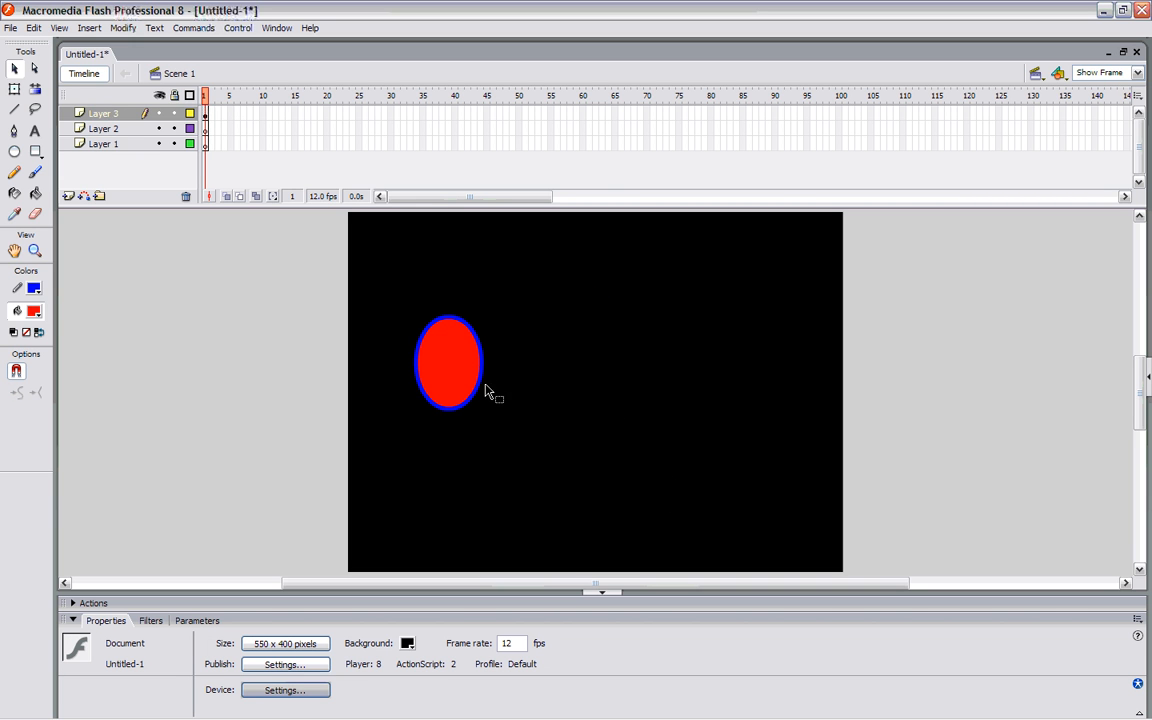
{"action": "left_click_drag", "start_coordinate": [481, 386], "coordinate": [505, 412]}
{"action": "left_click_drag", "start_coordinate": [505, 412], "coordinate": [505, 412]}
{"action": "left_click_drag", "start_coordinate": [445, 320], "coordinate": [385, 265]}
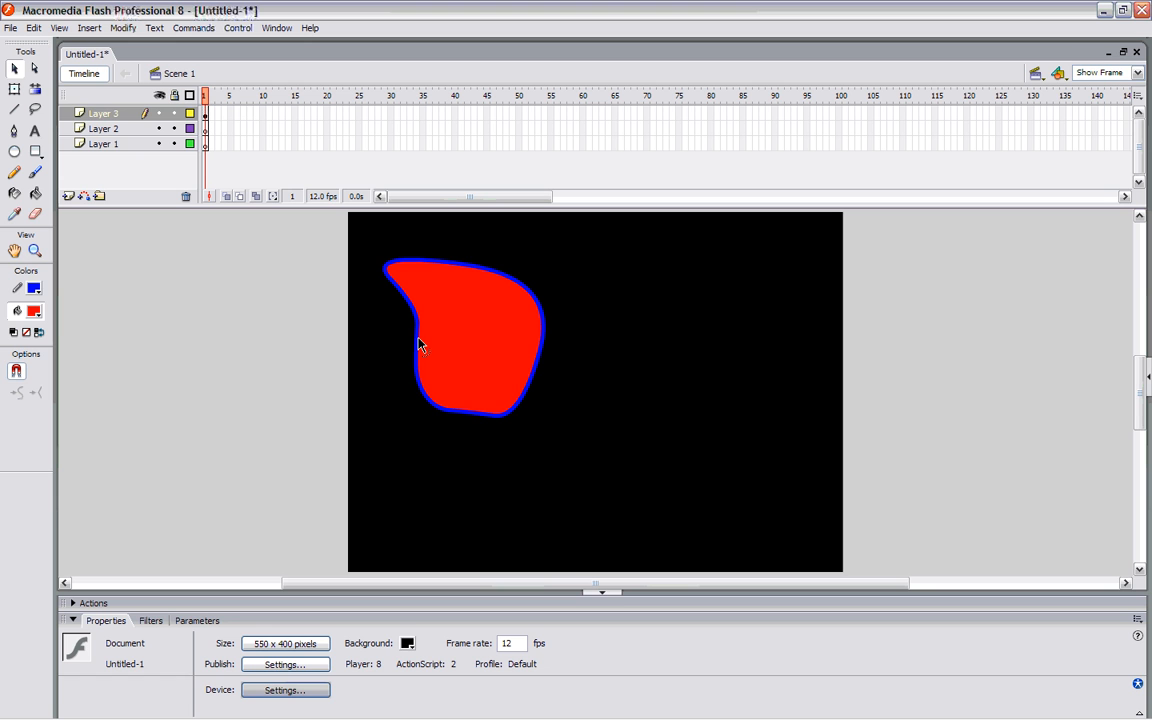
- Bend the freeform shape's left and lower edges, undo the last corner pull, and pull the lower corner across the right edge
{"action": "left_click_drag", "start_coordinate": [420, 345], "coordinate": [550, 420]}
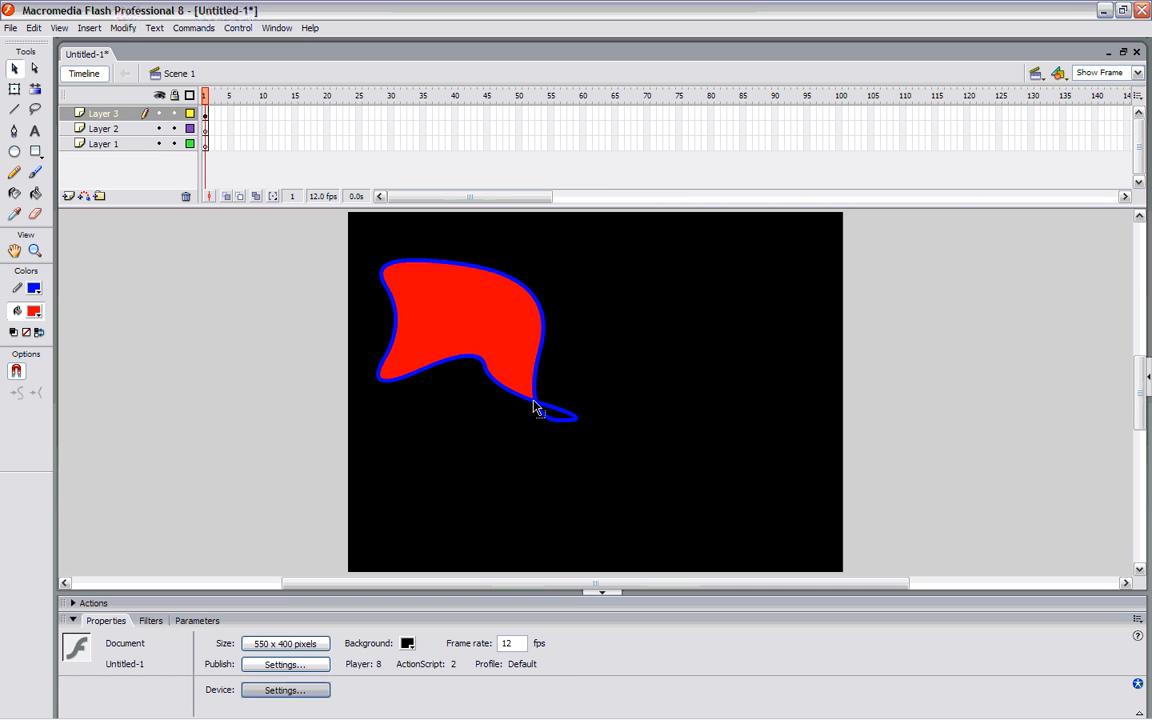
{"action": "key", "text": "ctrl+z"}
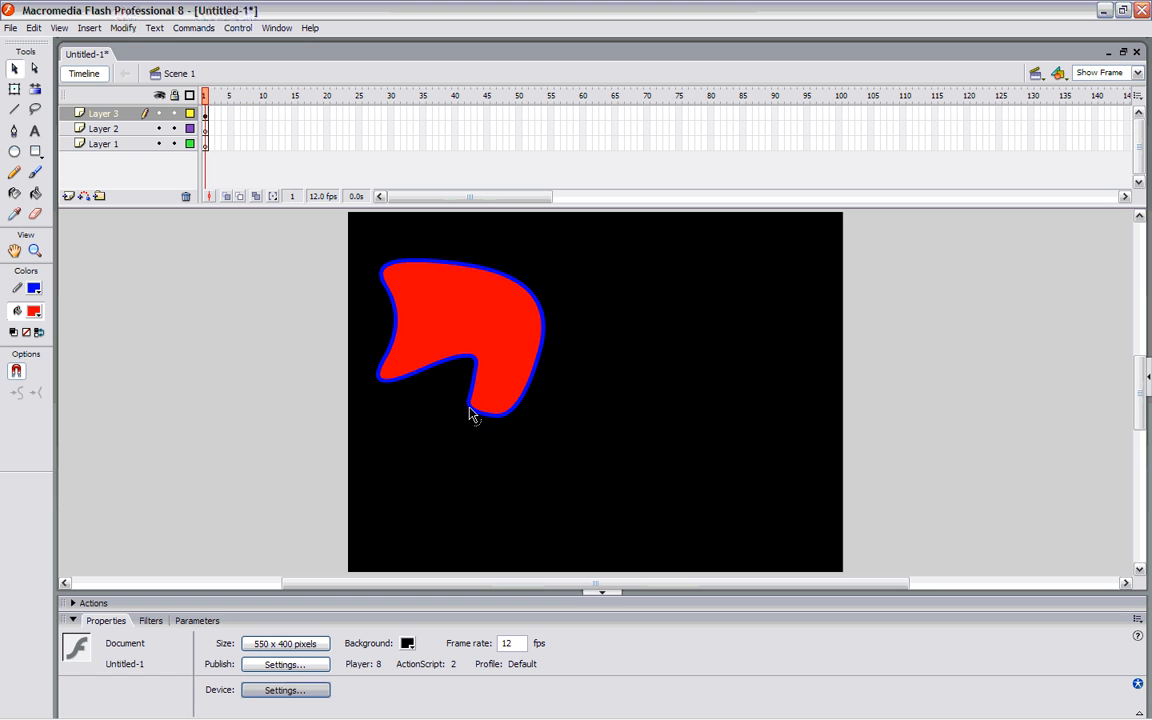
{"action": "left_click_drag", "start_coordinate": [473, 411], "coordinate": [545, 368]}
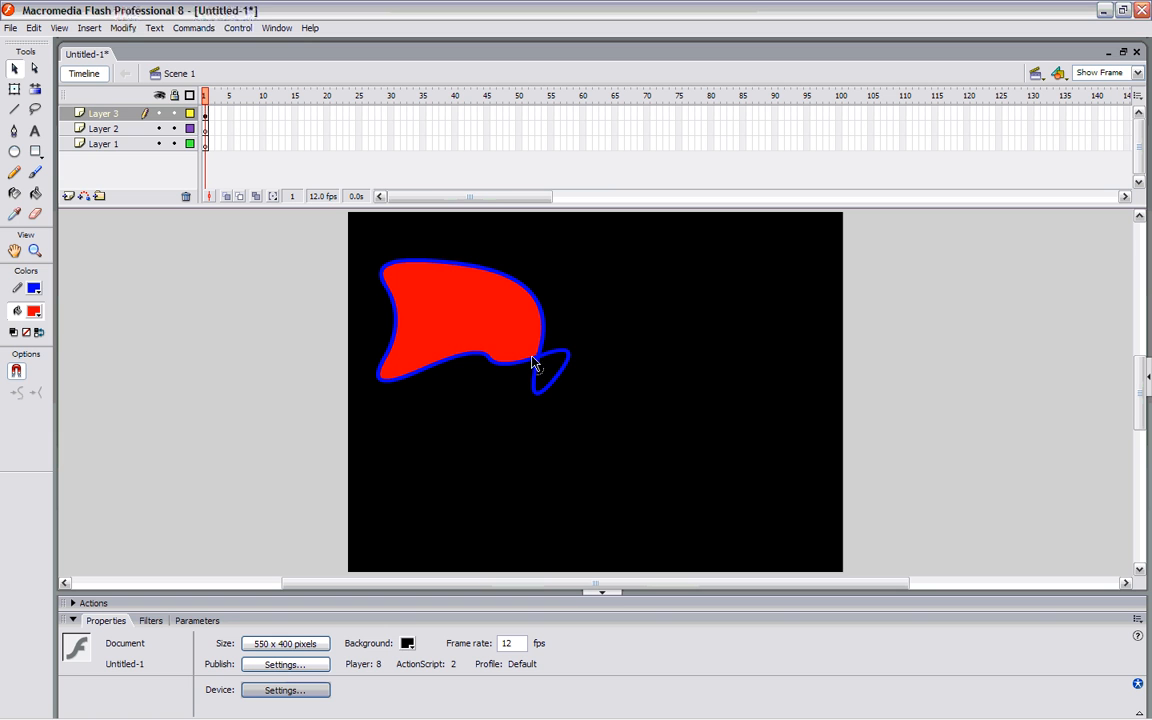
- Pull the outline's crossing corners into loops and spikes at the shape's lower right, and bend its lower and upper edges upward
{"action": "left_click_drag", "start_coordinate": [531, 366], "coordinate": [567, 362]}
{"action": "mouse_move", "coordinate": [563, 356]}
{"action": "left_mouse_down"}
{"action": "mouse_move", "coordinate": [560, 386]}
{"action": "mouse_move", "coordinate": [568, 369]}
{"action": "left_mouse_up"}
{"action": "left_click_drag", "start_coordinate": [543, 362], "coordinate": [578, 305]}
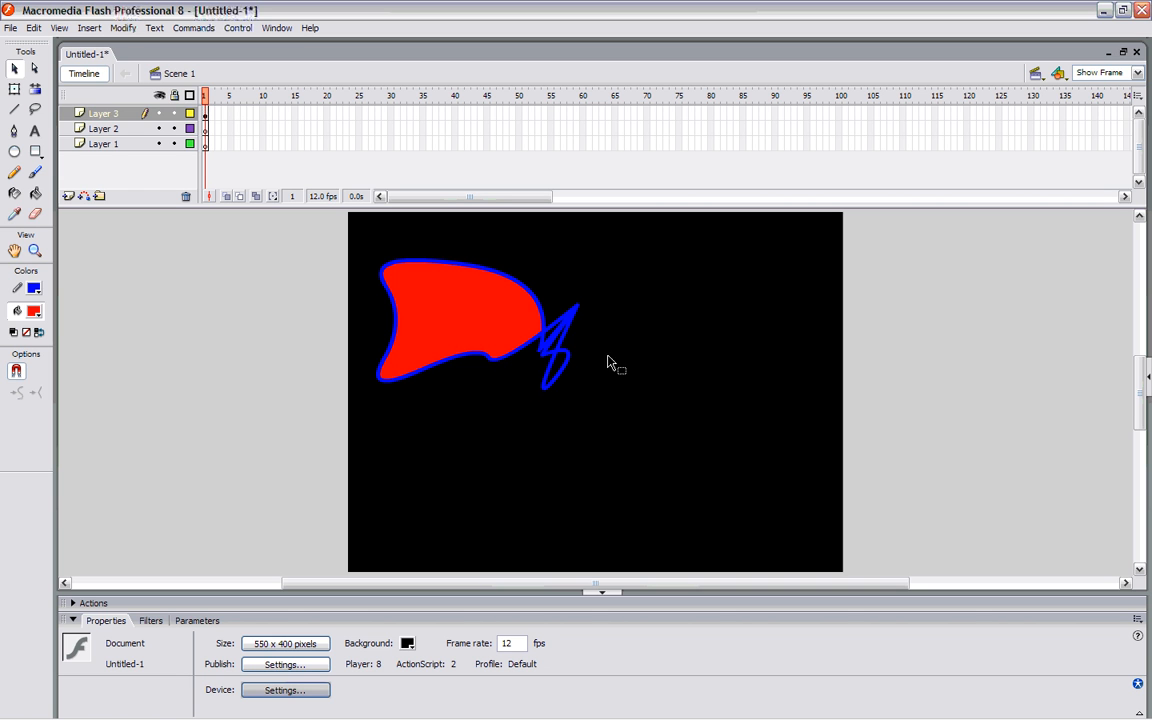
{"action": "mouse_move", "coordinate": [540, 351]}
{"action": "left_mouse_down"}
{"action": "mouse_move", "coordinate": [525, 347]}
{"action": "mouse_move", "coordinate": [547, 356]}
{"action": "mouse_move", "coordinate": [536, 366]}
{"action": "left_mouse_up"}
{"action": "left_click_drag", "start_coordinate": [579, 312], "coordinate": [471, 410]}
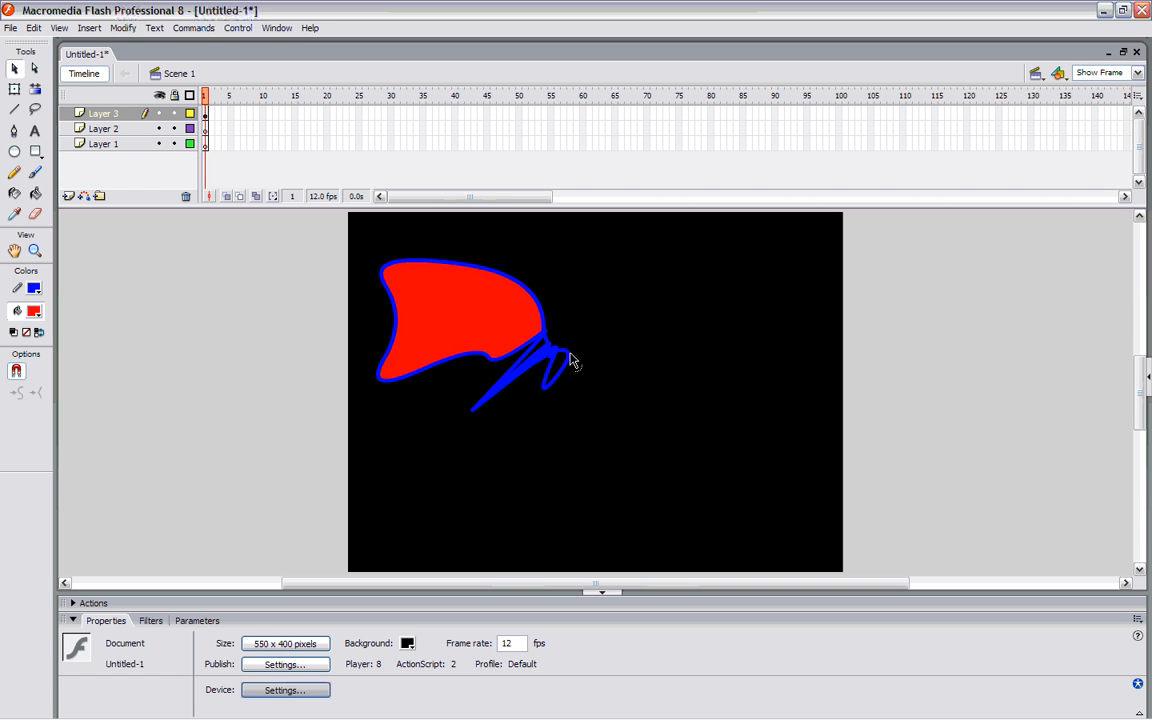
{"action": "left_click_drag", "start_coordinate": [476, 362], "coordinate": [443, 320]}
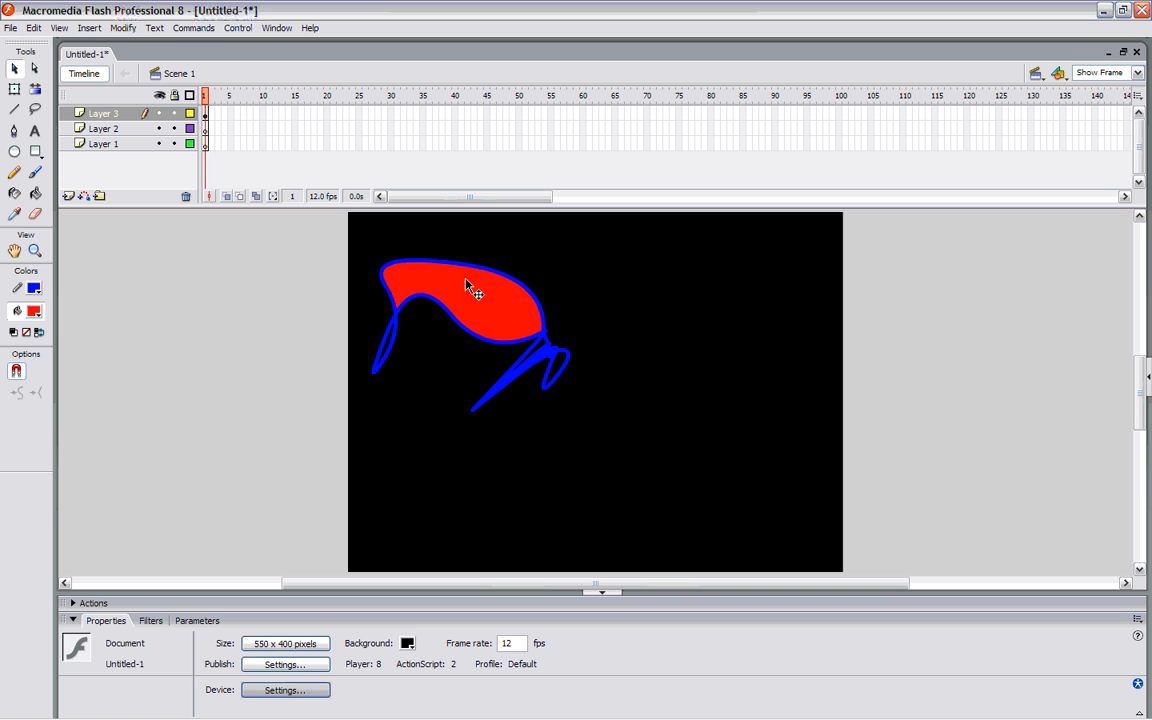
{"action": "mouse_move", "coordinate": [461, 272]}
{"action": "left_mouse_down"}
{"action": "mouse_move", "coordinate": [478, 298]}
{"action": "mouse_move", "coordinate": [470, 266]}
{"action": "left_mouse_up"}
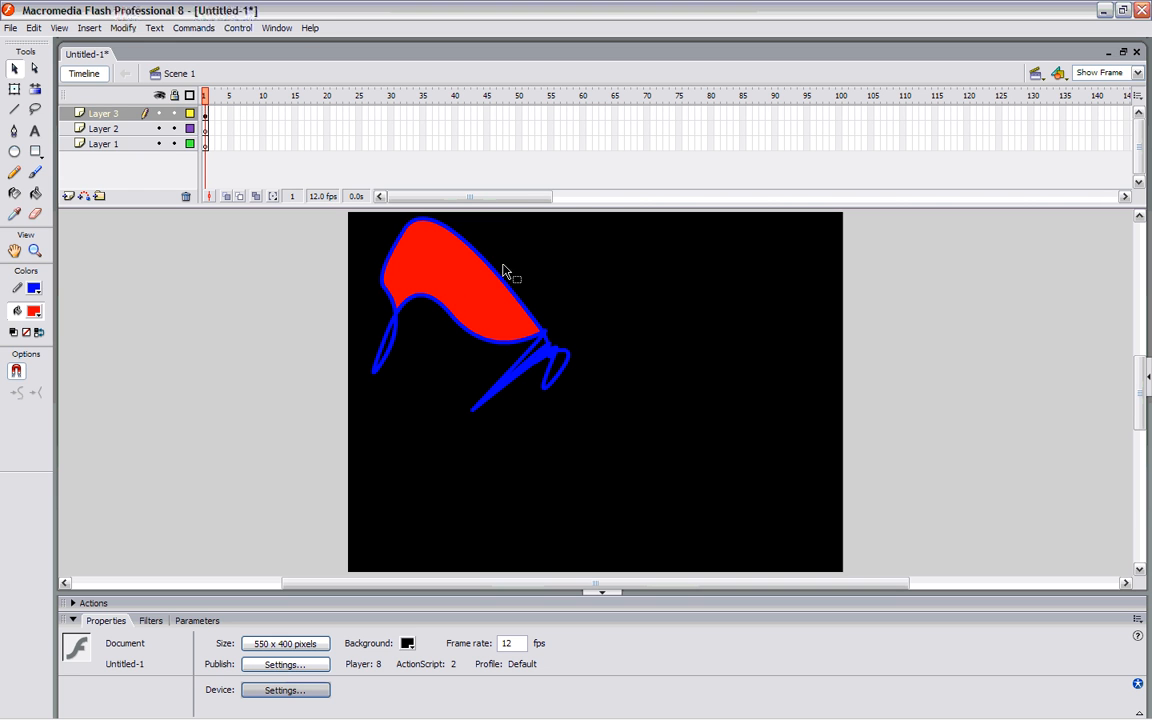
- Draw a filled circle to the right of the freeform shape, and stretch the blue spike and loop between the two shapes
{"action": "left_click", "coordinate": [15, 151]}
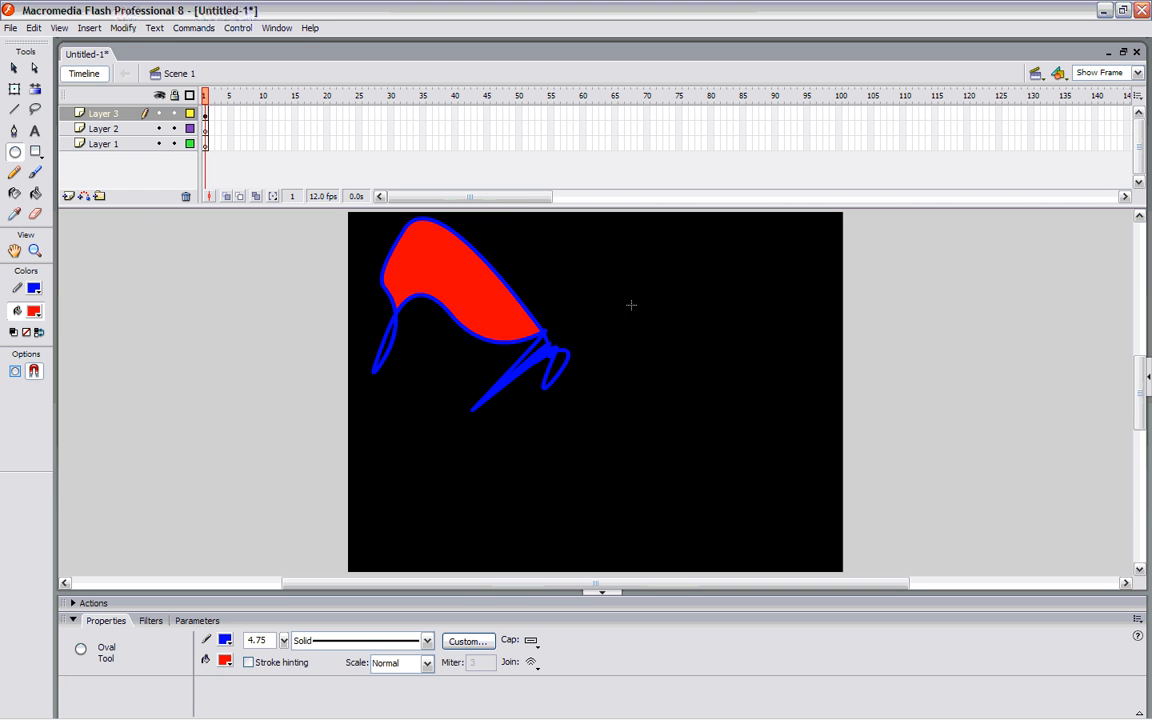
{"action": "mouse_move", "coordinate": [621, 291]}
{"action": "left_mouse_down"}
{"action": "mouse_move", "coordinate": [707, 355]}
{"action": "mouse_move", "coordinate": [702, 372]}
{"action": "left_mouse_up"}
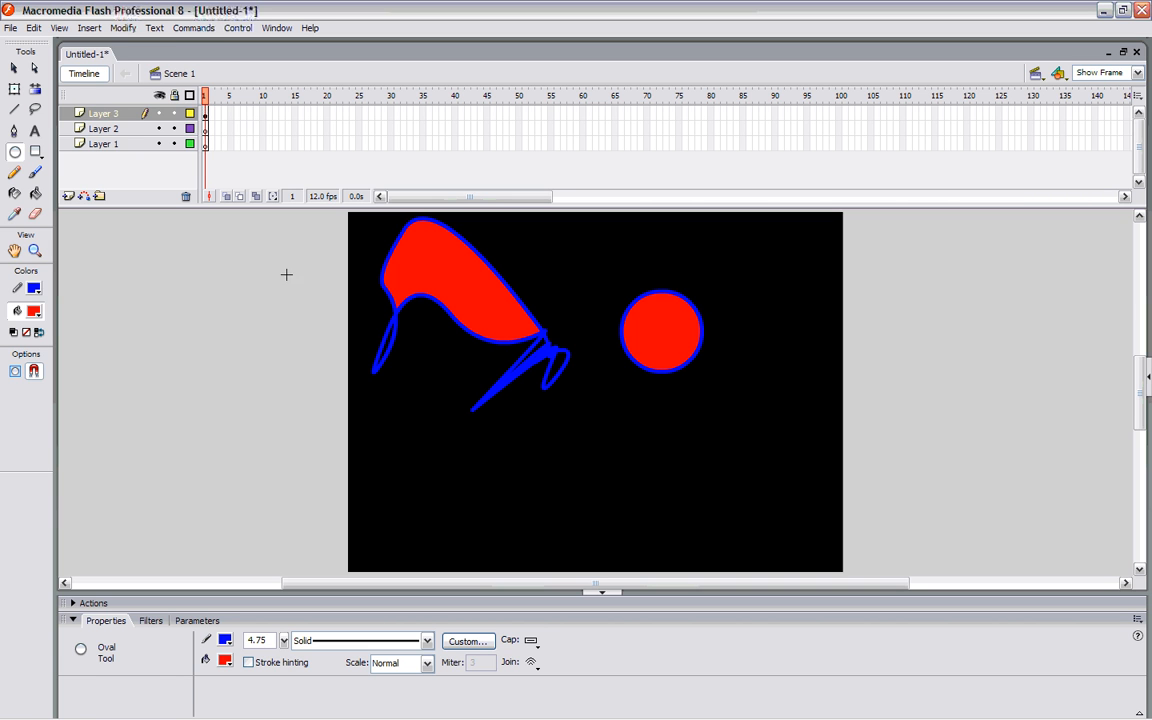
{"action": "left_click", "coordinate": [14, 68]}
{"action": "mouse_move", "coordinate": [553, 372]}
{"action": "left_mouse_down"}
{"action": "mouse_move", "coordinate": [612, 411]}
{"action": "mouse_move", "coordinate": [577, 433]}
{"action": "mouse_move", "coordinate": [522, 404]}
{"action": "mouse_move", "coordinate": [525, 420]}
{"action": "mouse_move", "coordinate": [592, 345]}
{"action": "mouse_move", "coordinate": [567, 302]}
{"action": "left_mouse_up"}
{"action": "left_click", "coordinate": [577, 361]}
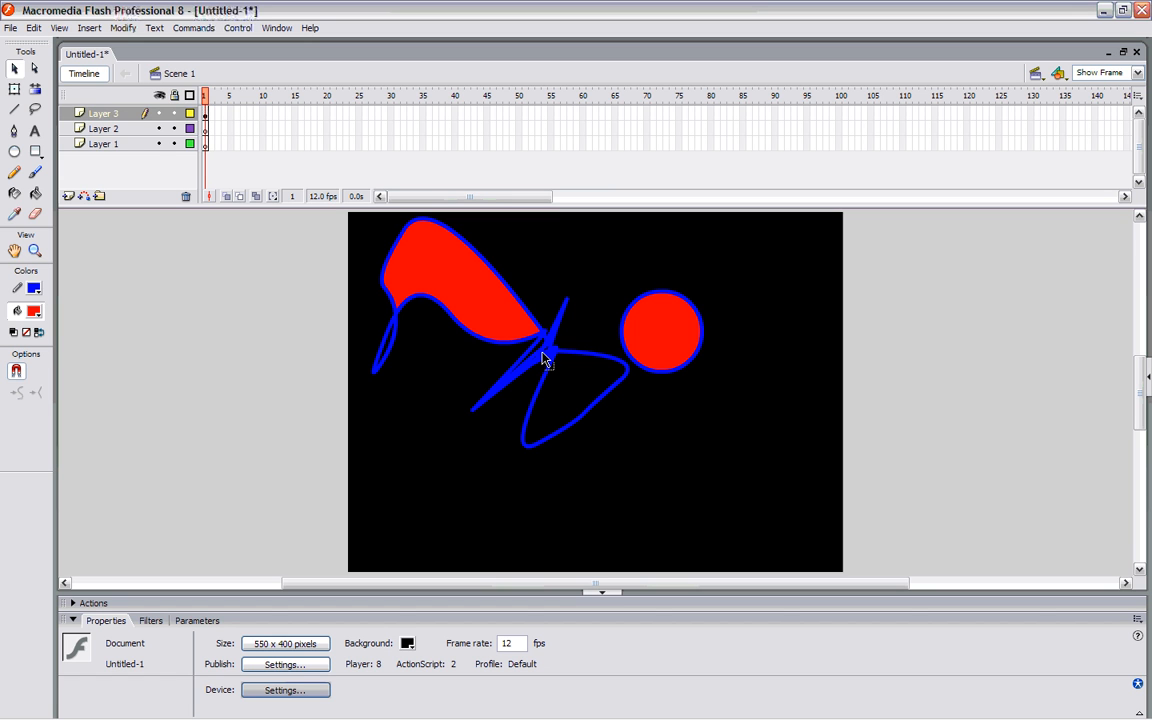
{"action": "mouse_move", "coordinate": [545, 360]}
{"action": "left_mouse_down"}
{"action": "mouse_move", "coordinate": [558, 378]}
{"action": "mouse_move", "coordinate": [552, 366]}
{"action": "left_mouse_up"}
- Select all the artwork on the stage and delete it
{"action": "left_click_drag", "start_coordinate": [760, 486], "coordinate": [316, 200]}
{"action": "key", "text": "Delete"}
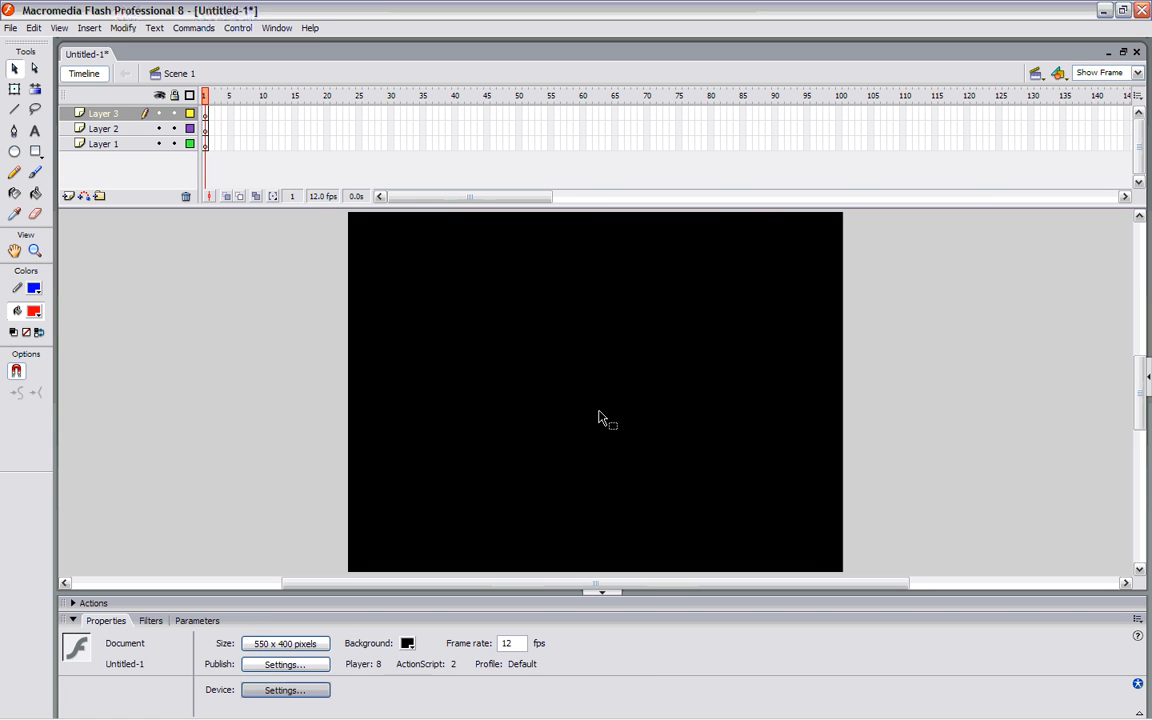
- Choose the Rectangle tool, view its corner radius settings, and close them without changing the radius
{"action": "left_click", "coordinate": [36, 153]}
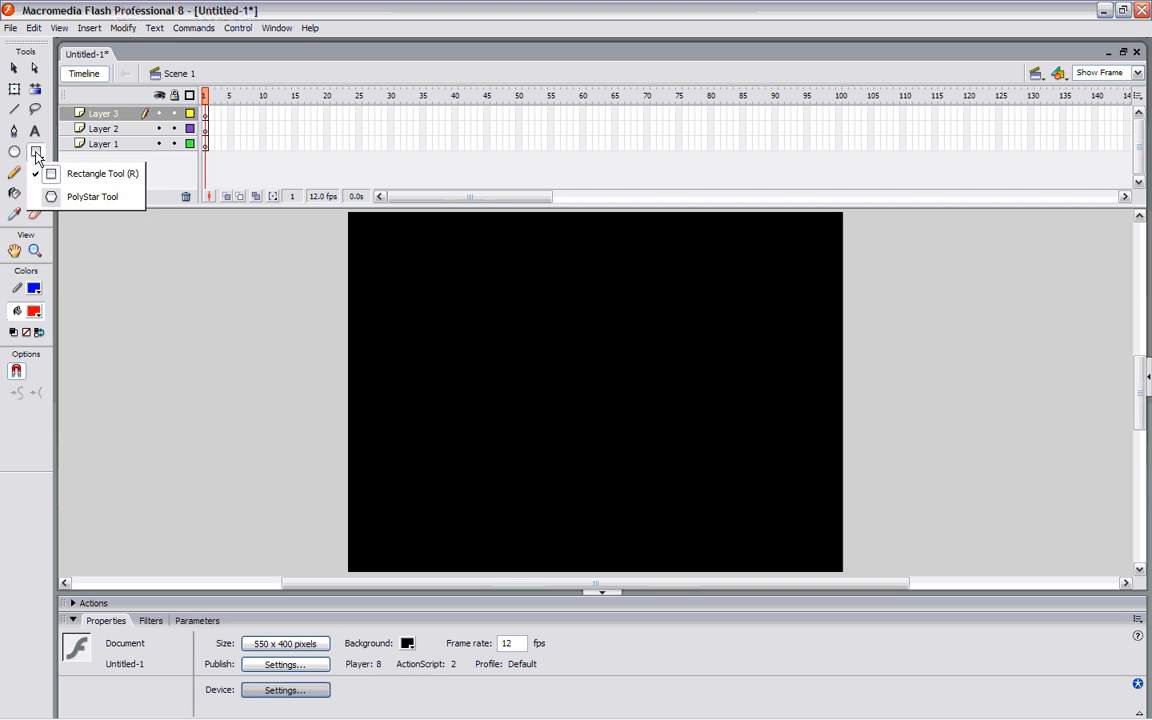
{"action": "double_click", "coordinate": [36, 153]}
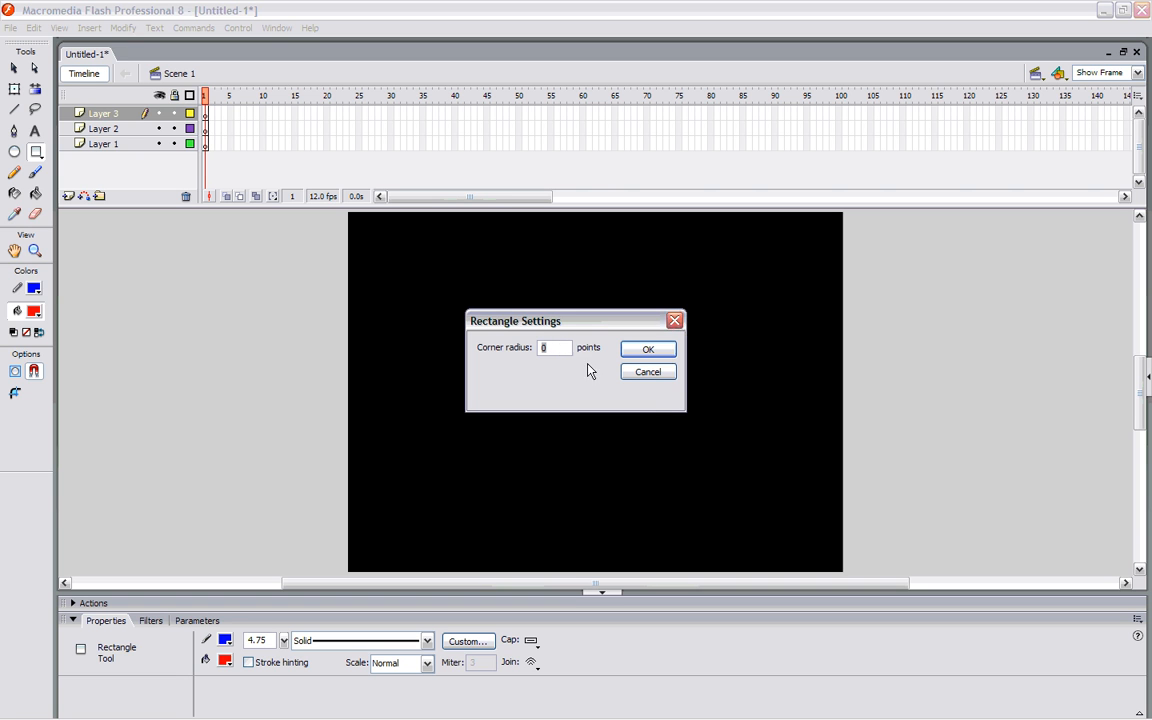
{"action": "left_click", "coordinate": [662, 377]}
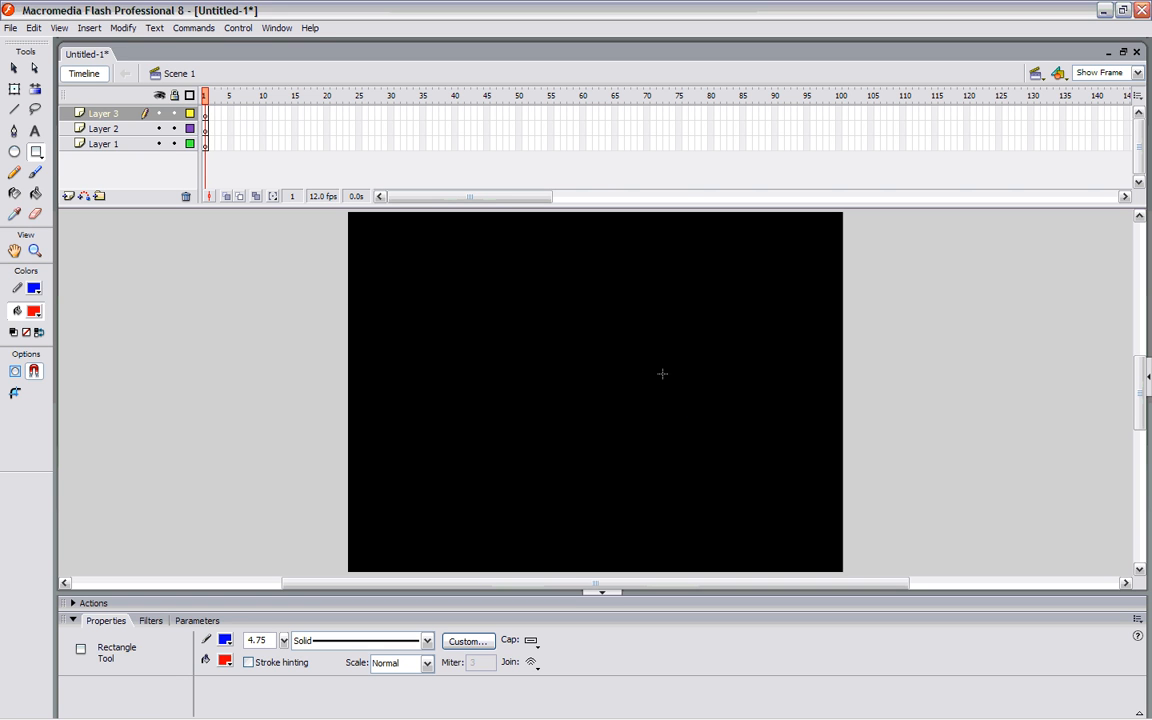
{"action": "left_click", "coordinate": [42, 157]}
{"action": "left_click", "coordinate": [42, 157]}
{"action": "double_click", "coordinate": [38, 150]}
{"action": "left_click", "coordinate": [652, 374]}
{"action": "double_click", "coordinate": [40, 153]}
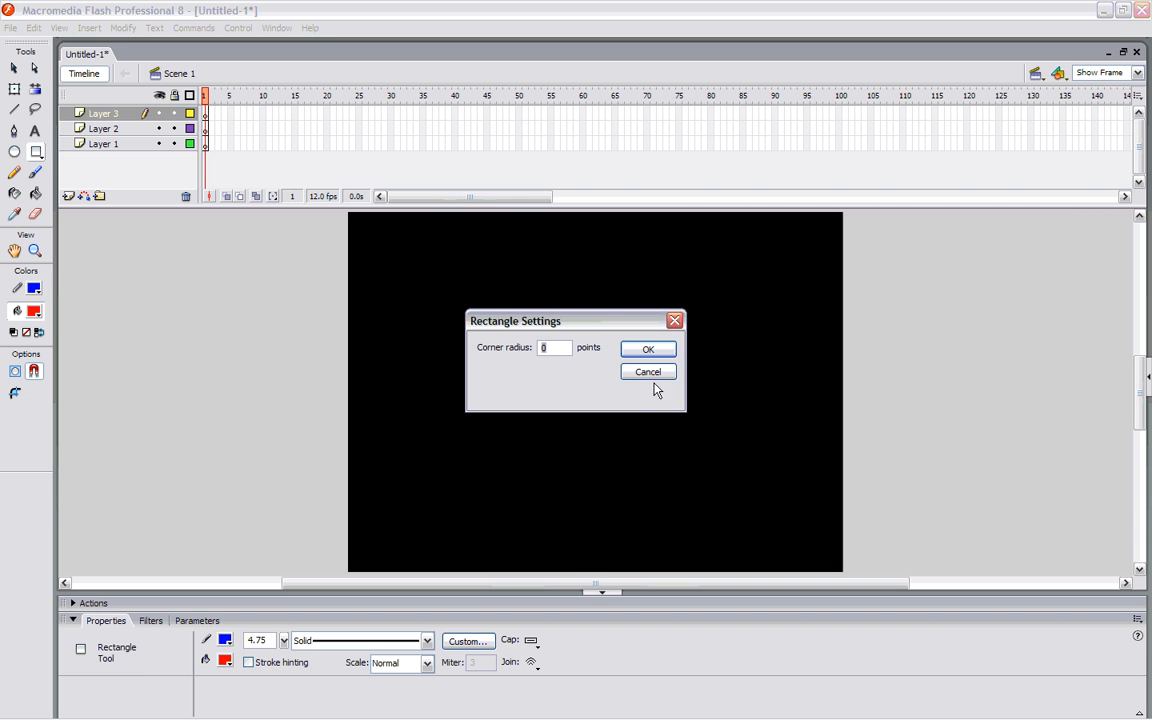
{"action": "left_click", "coordinate": [650, 374]}
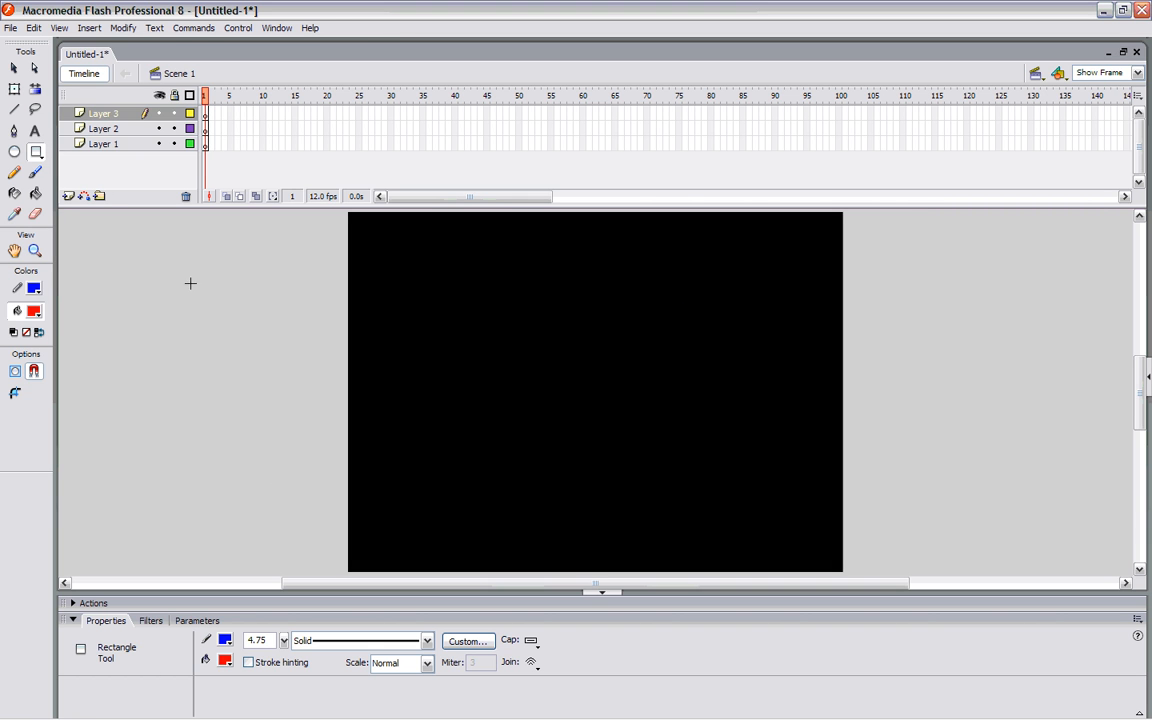
- Draw a red rectangle with a blue stroke, about 186 by 202 pixels, on the stage's left half and delete it
{"action": "mouse_move", "coordinate": [425, 262]}
{"action": "left_mouse_down"}
{"action": "mouse_move", "coordinate": [494, 401]}
{"action": "mouse_move", "coordinate": [586, 450]}
{"action": "left_mouse_up"}
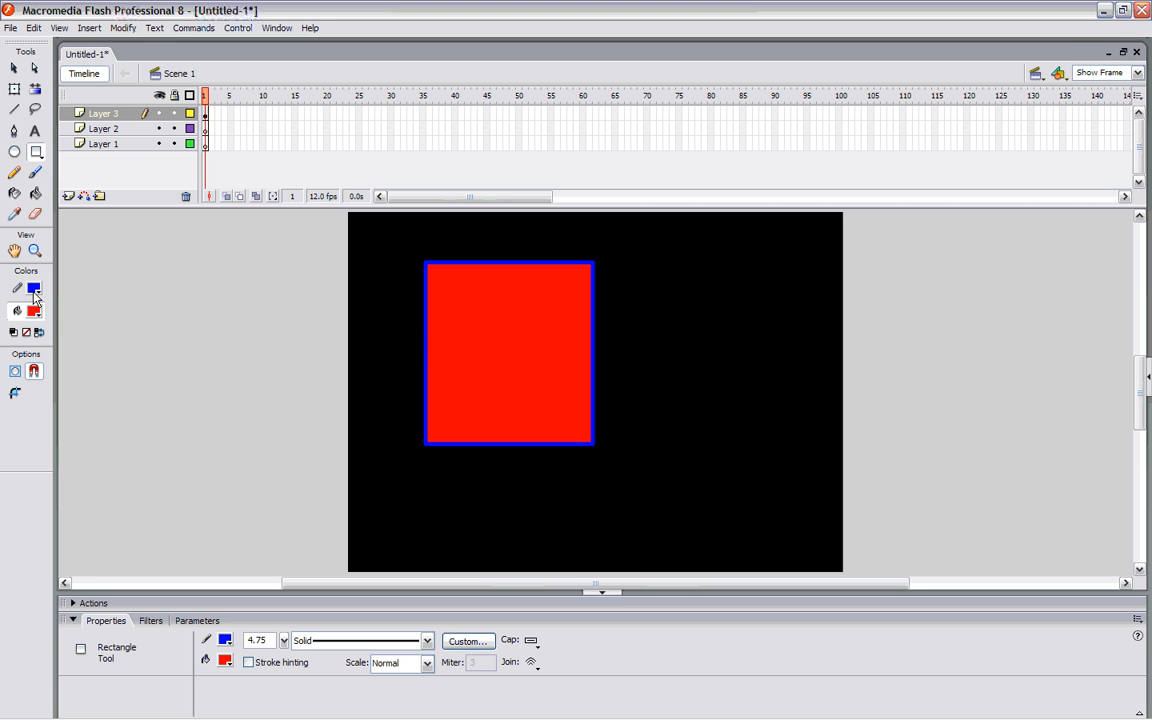
{"action": "key", "text": "v"}
{"action": "left_click_drag", "start_coordinate": [620, 479], "coordinate": [420, 250]}
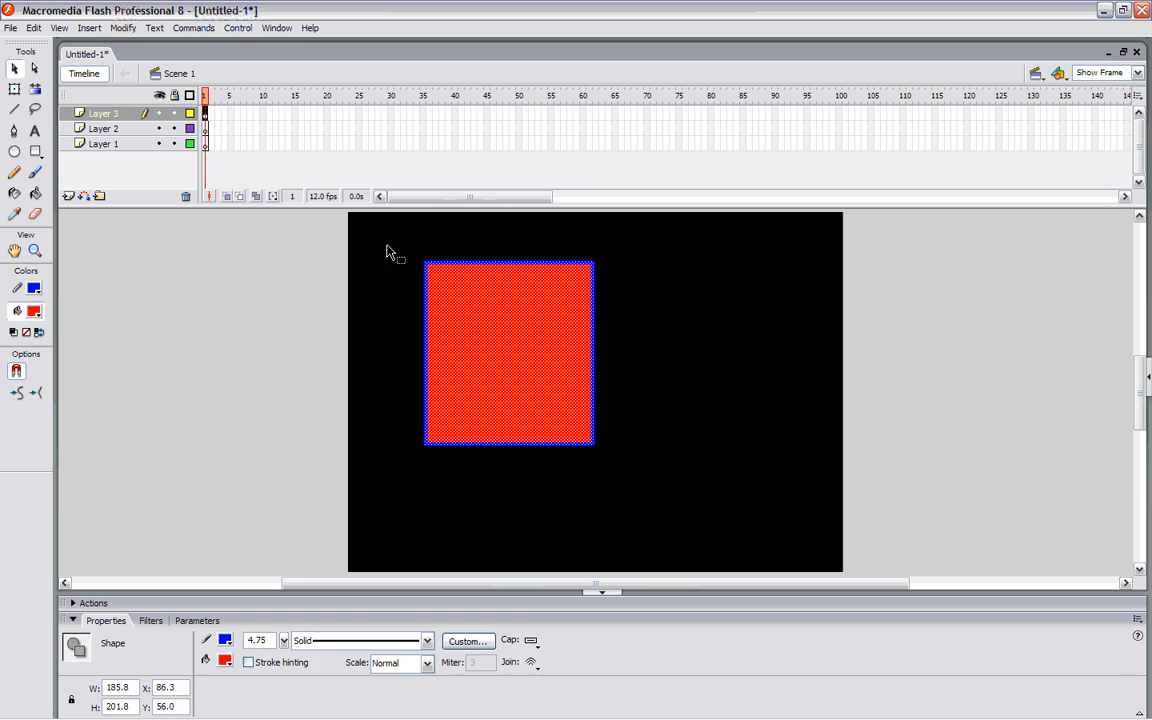
{"action": "key", "text": "Delete"}
- Set the stroke colour to none and draw a red rectangle without an outline on the stage's left half
{"action": "left_click", "coordinate": [17, 288]}
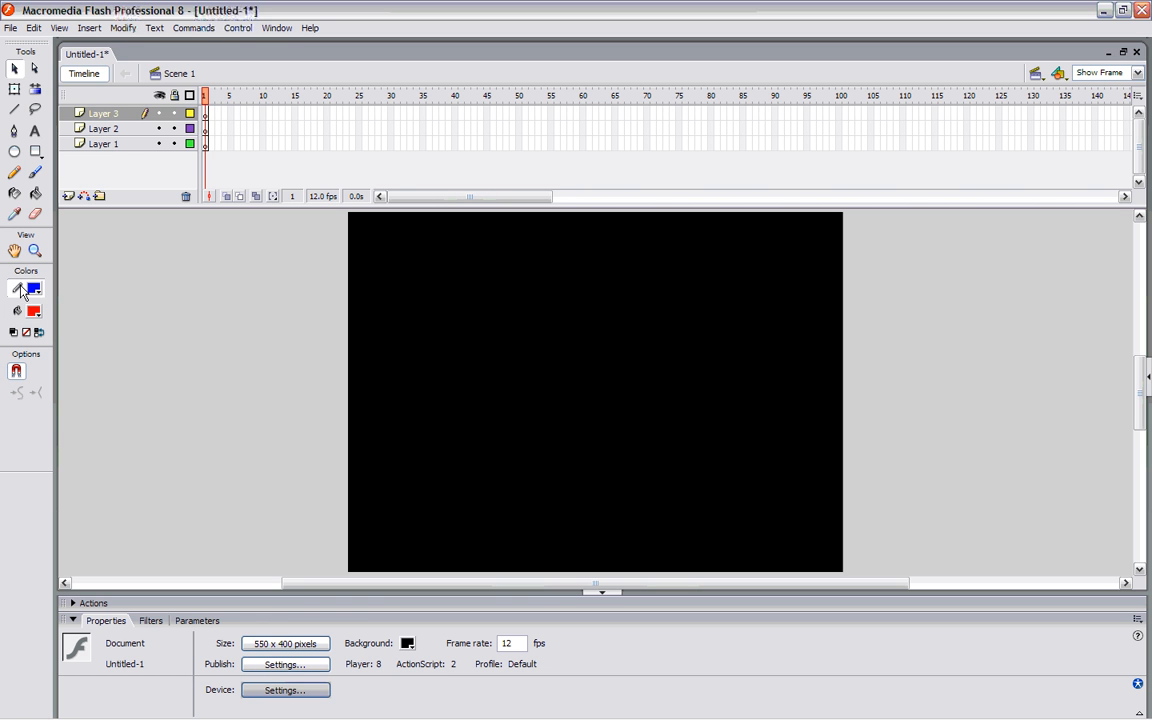
{"action": "left_click", "coordinate": [26, 332]}
{"action": "left_click_drag", "start_coordinate": [430, 286], "coordinate": [567, 428]}
{"action": "left_click", "coordinate": [35, 152]}
{"action": "left_click_drag", "start_coordinate": [382, 278], "coordinate": [538, 450]}
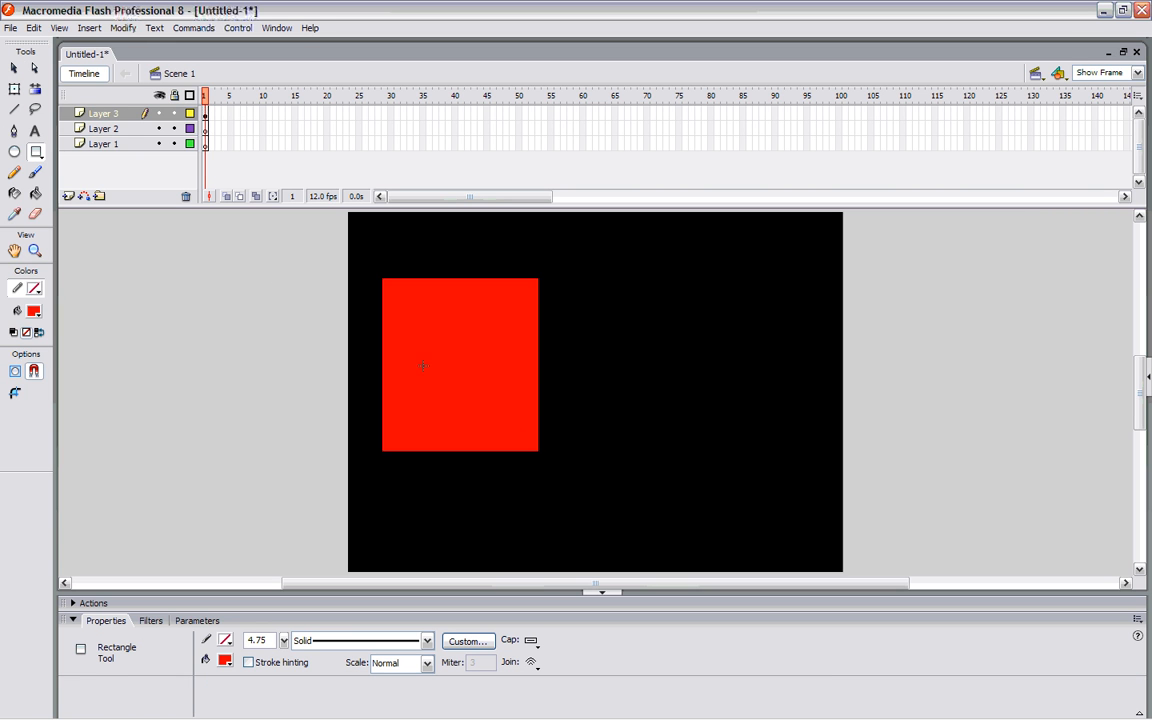
- Bend all four edges of the red rectangle inward with the Selection tool
{"action": "left_click", "coordinate": [14, 68]}
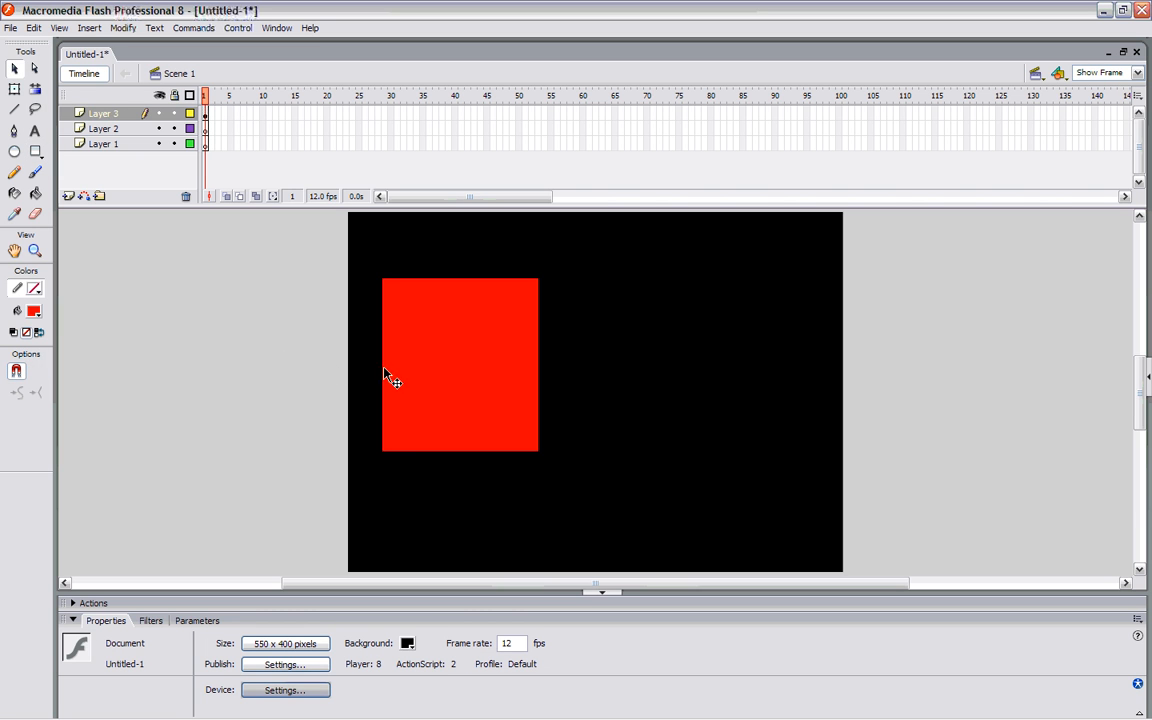
{"action": "left_click_drag", "start_coordinate": [384, 370], "coordinate": [402, 372]}
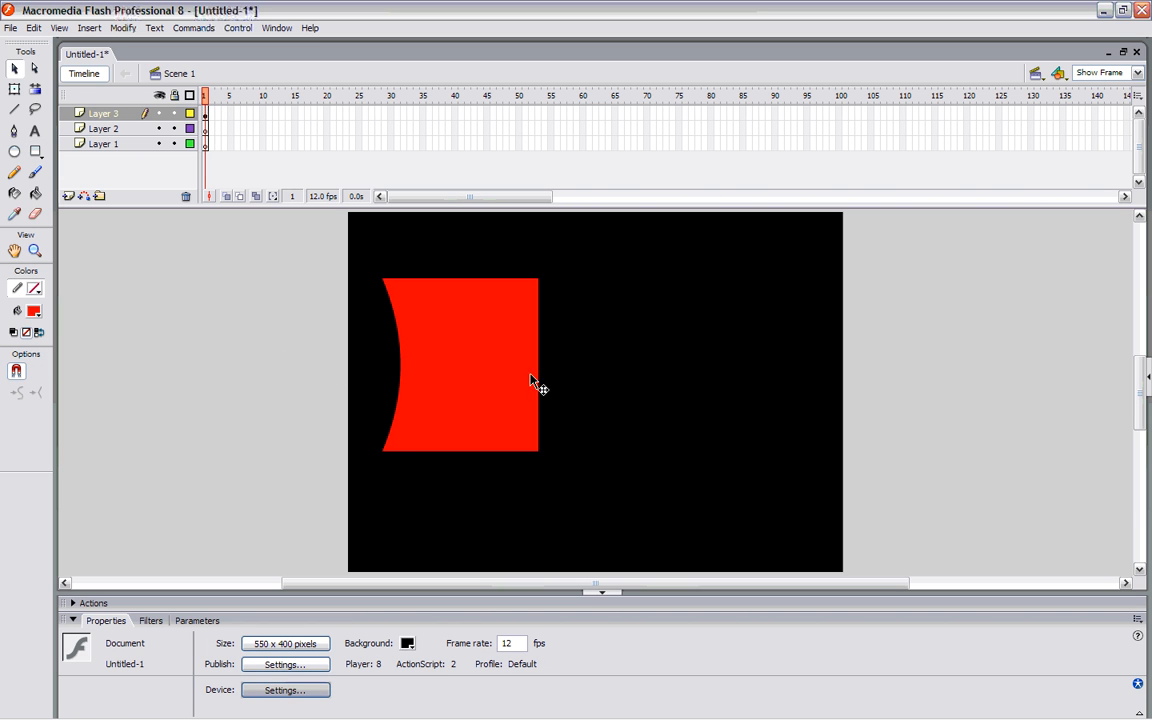
{"action": "left_click_drag", "start_coordinate": [536, 378], "coordinate": [521, 385]}
{"action": "left_click_drag", "start_coordinate": [447, 282], "coordinate": [453, 323]}
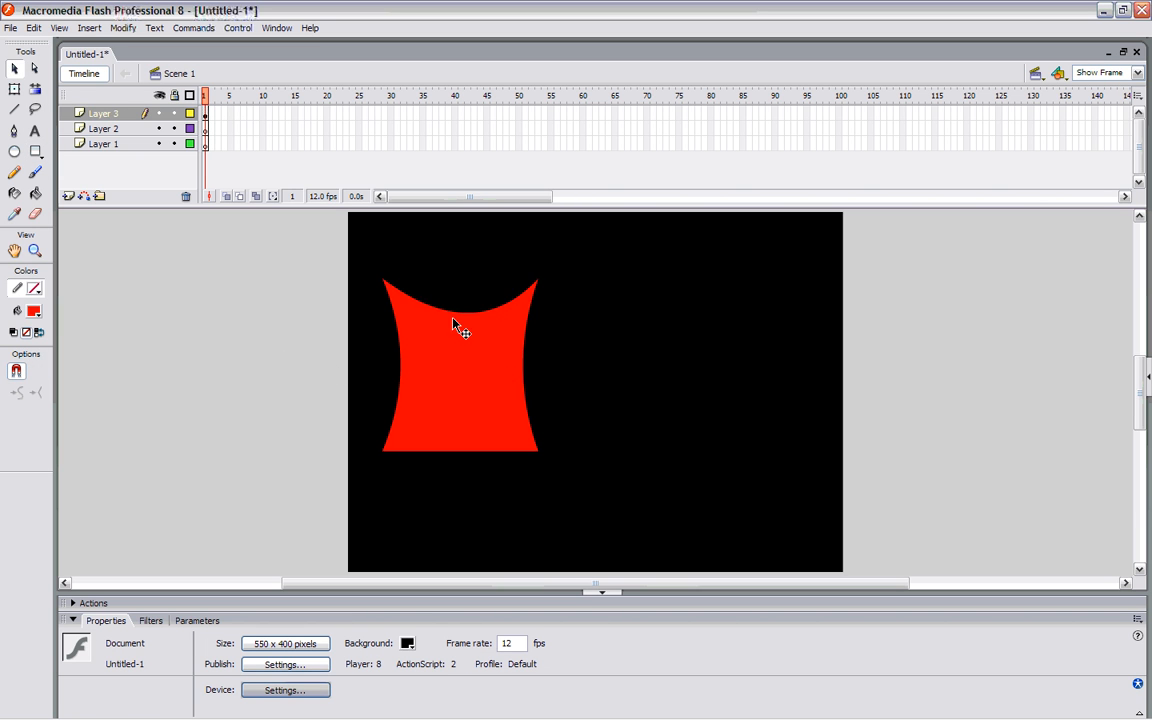
{"action": "left_click_drag", "start_coordinate": [458, 453], "coordinate": [459, 437]}
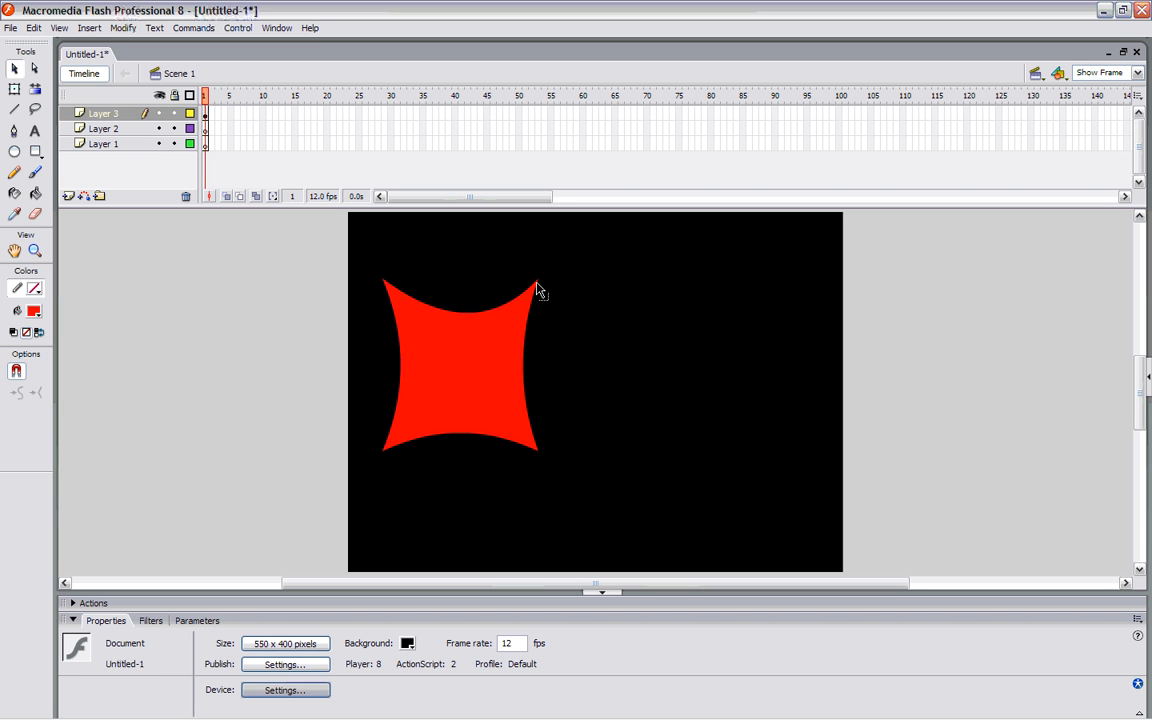
- Pull the red shape's four corners to new positions, ending with its upper corners moved inward and its lower corners moved downward
{"action": "left_click_drag", "start_coordinate": [537, 283], "coordinate": [578, 331]}
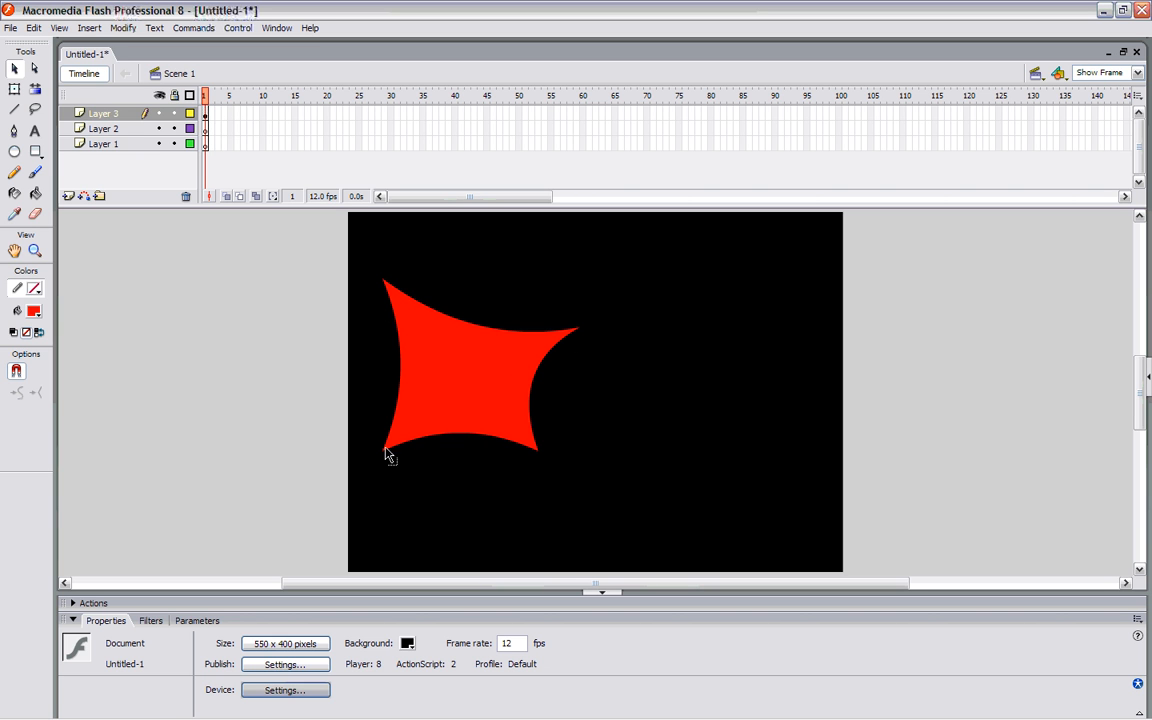
{"action": "left_click_drag", "start_coordinate": [384, 450], "coordinate": [355, 398]}
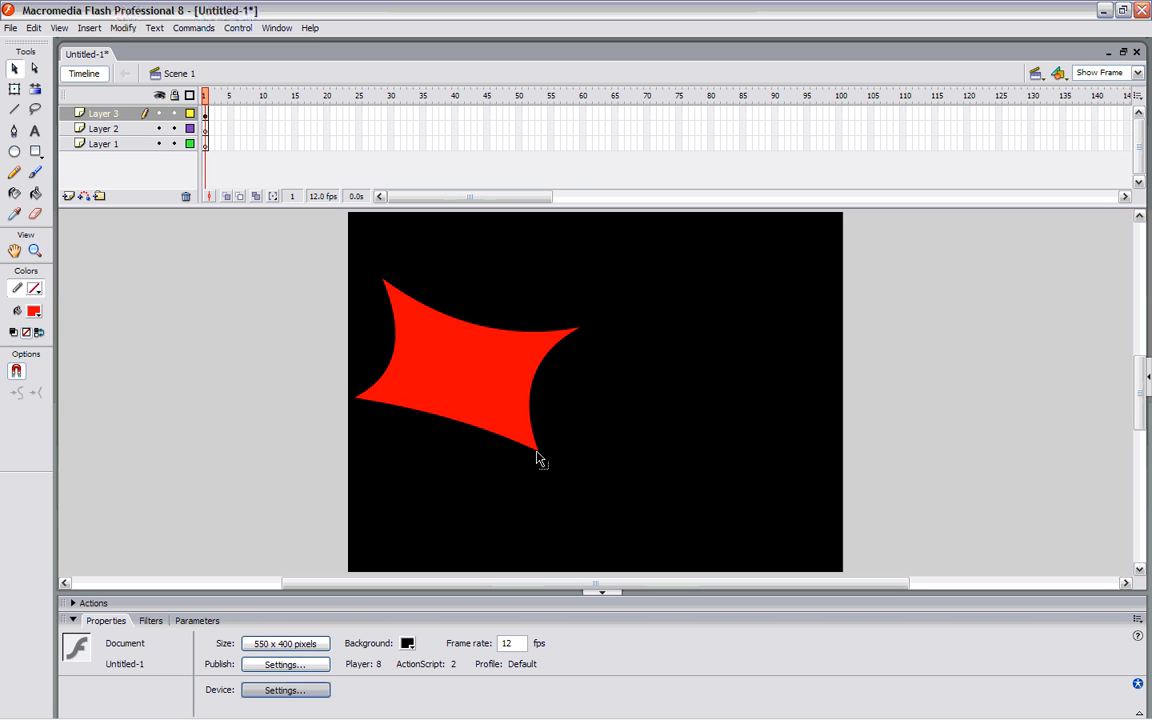
{"action": "left_click_drag", "start_coordinate": [538, 452], "coordinate": [526, 483]}
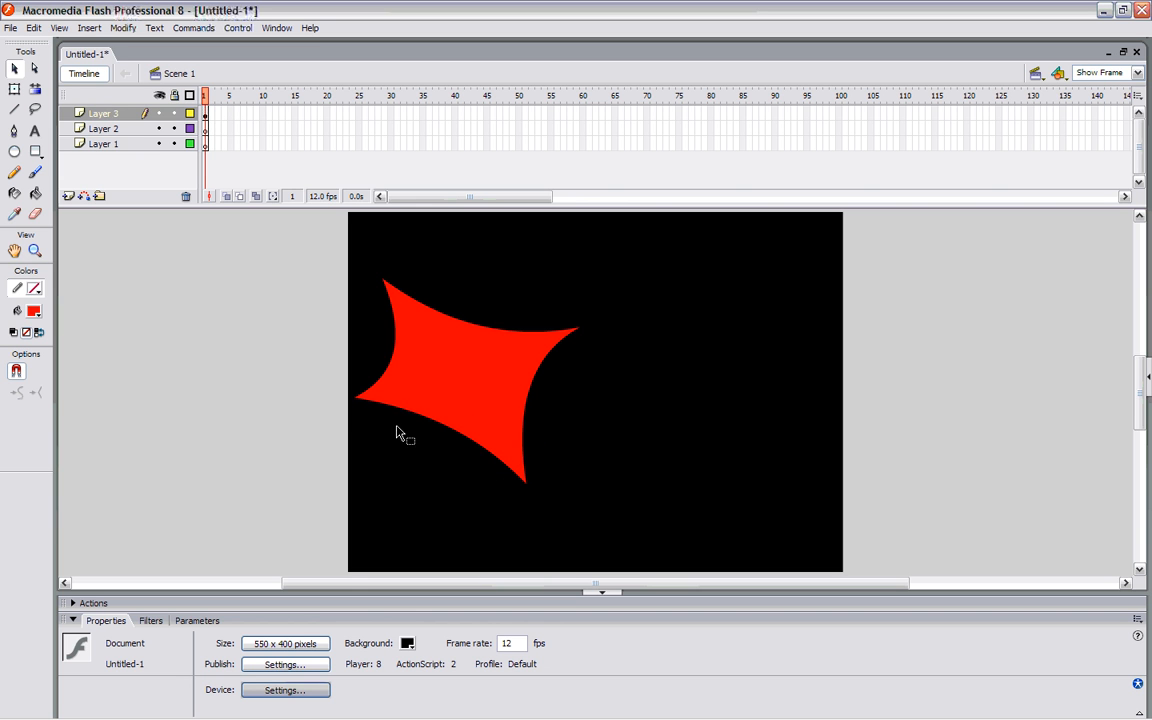
{"action": "left_click_drag", "start_coordinate": [360, 405], "coordinate": [400, 478]}
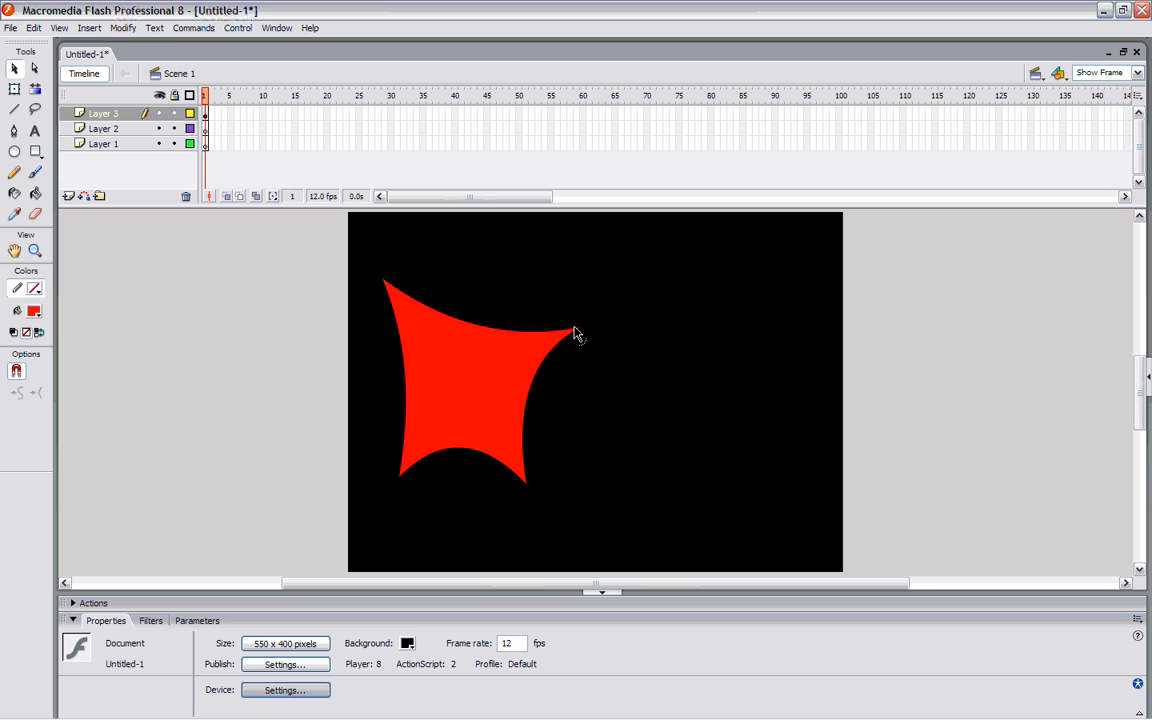
{"action": "left_click_drag", "start_coordinate": [579, 333], "coordinate": [538, 331]}
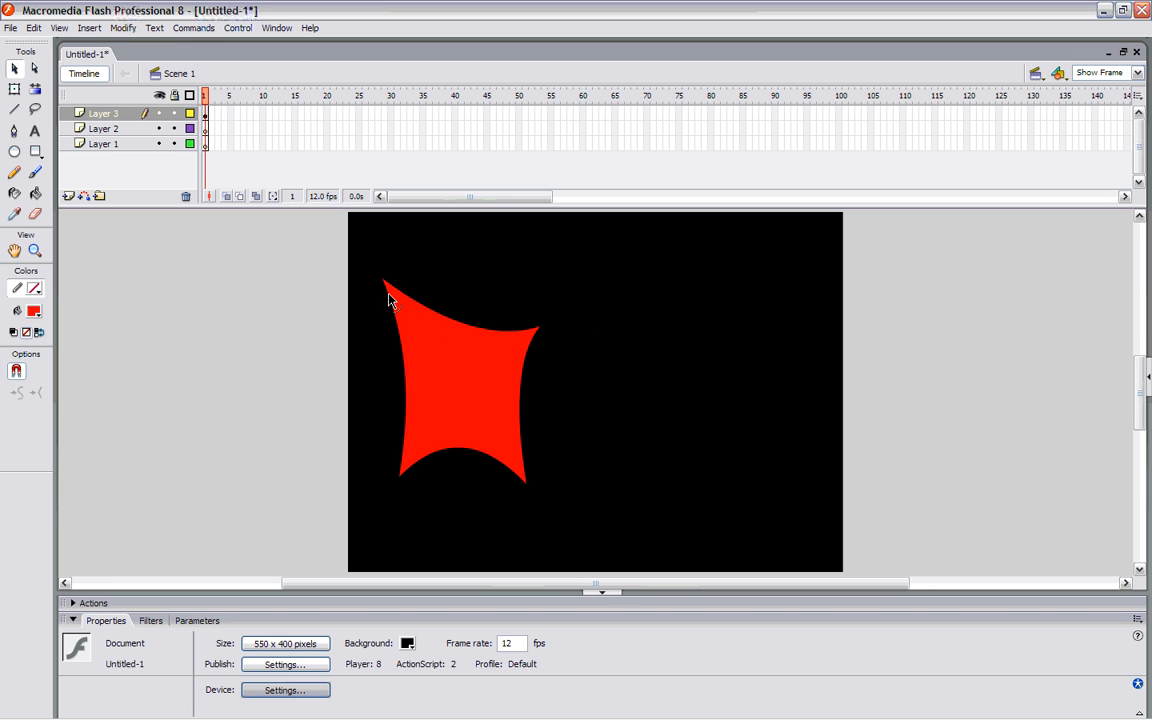
{"action": "mouse_move", "coordinate": [384, 285]}
{"action": "left_mouse_down"}
{"action": "mouse_move", "coordinate": [365, 272]}
{"action": "mouse_move", "coordinate": [398, 296]}
{"action": "left_mouse_up"}
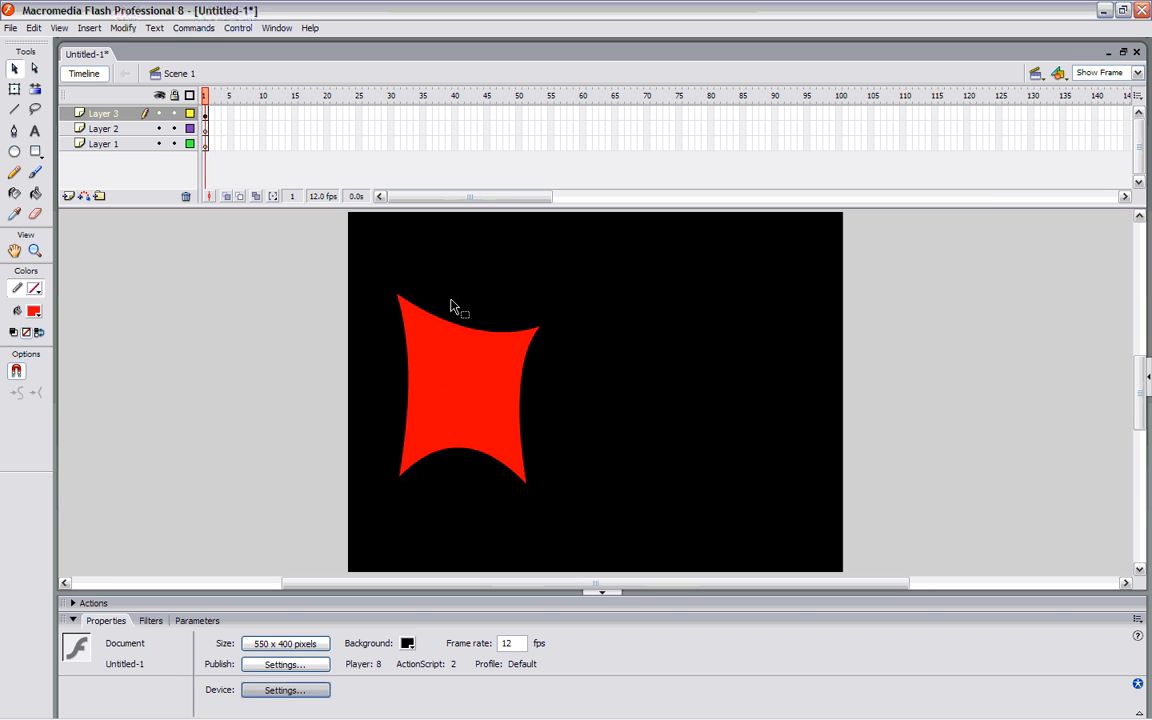
- Scale the red shape with Free Transform, enlarging it from its upper-left corner and reducing its height and width to about 183 by 193 pixels
{"action": "left_click", "coordinate": [14, 90]}
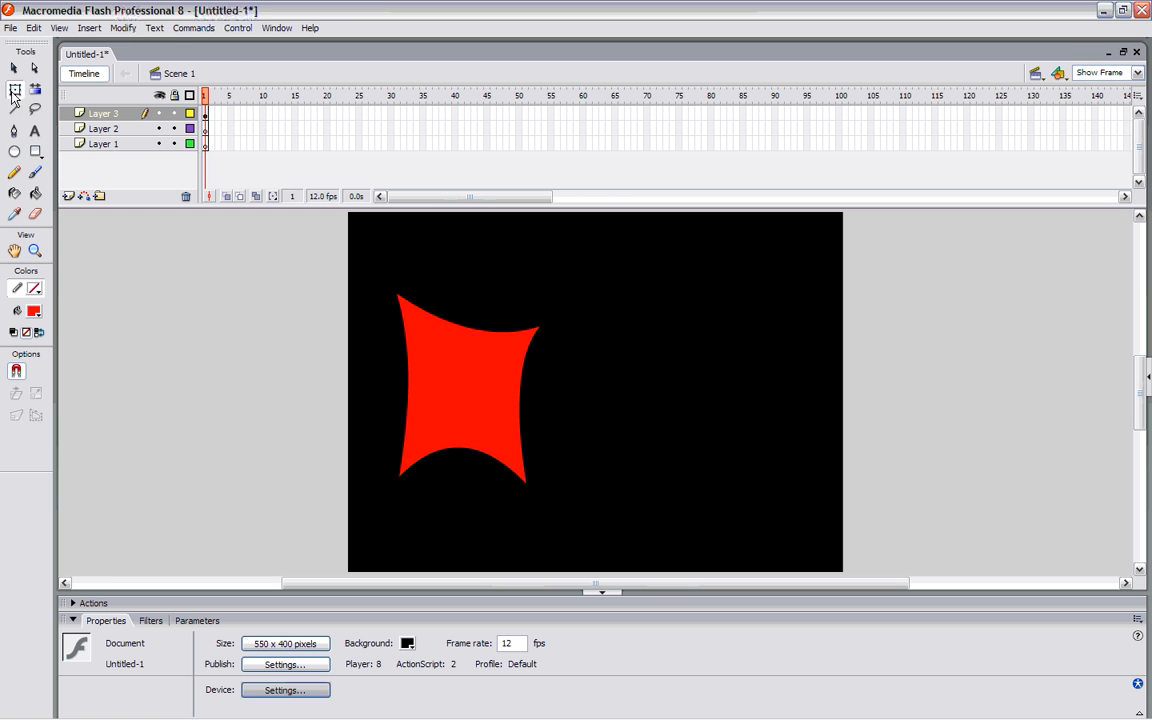
{"action": "left_click", "coordinate": [488, 419]}
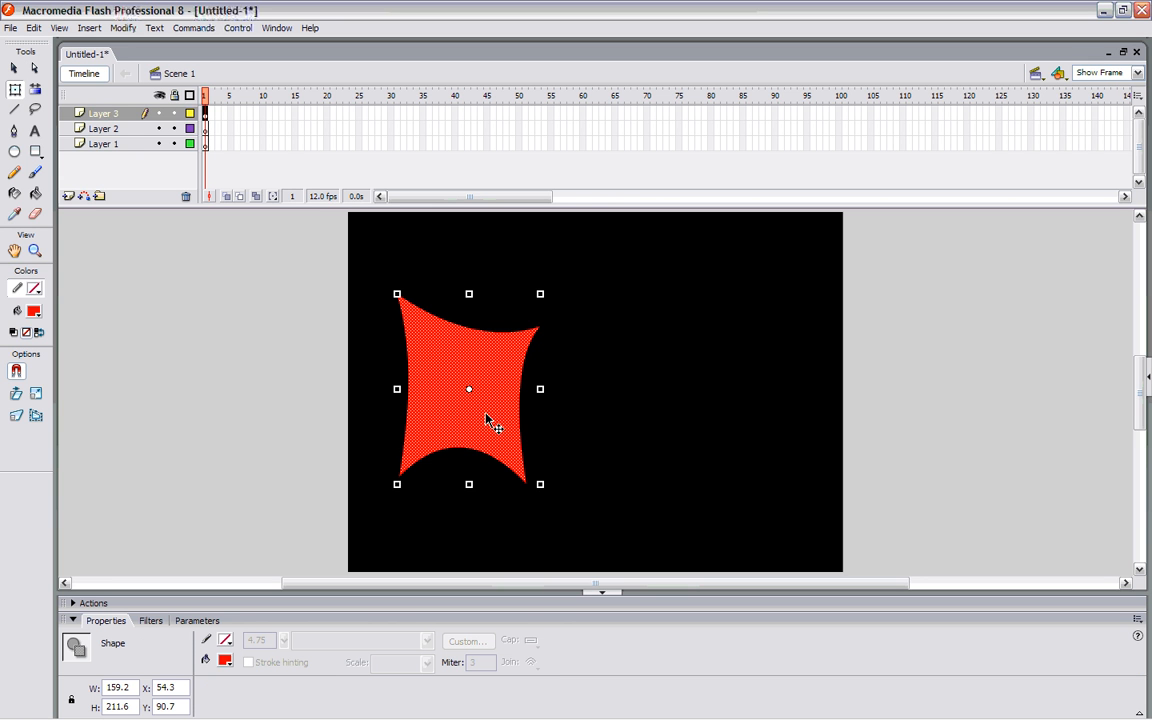
{"action": "left_click_drag", "start_coordinate": [396, 293], "coordinate": [339, 265]}
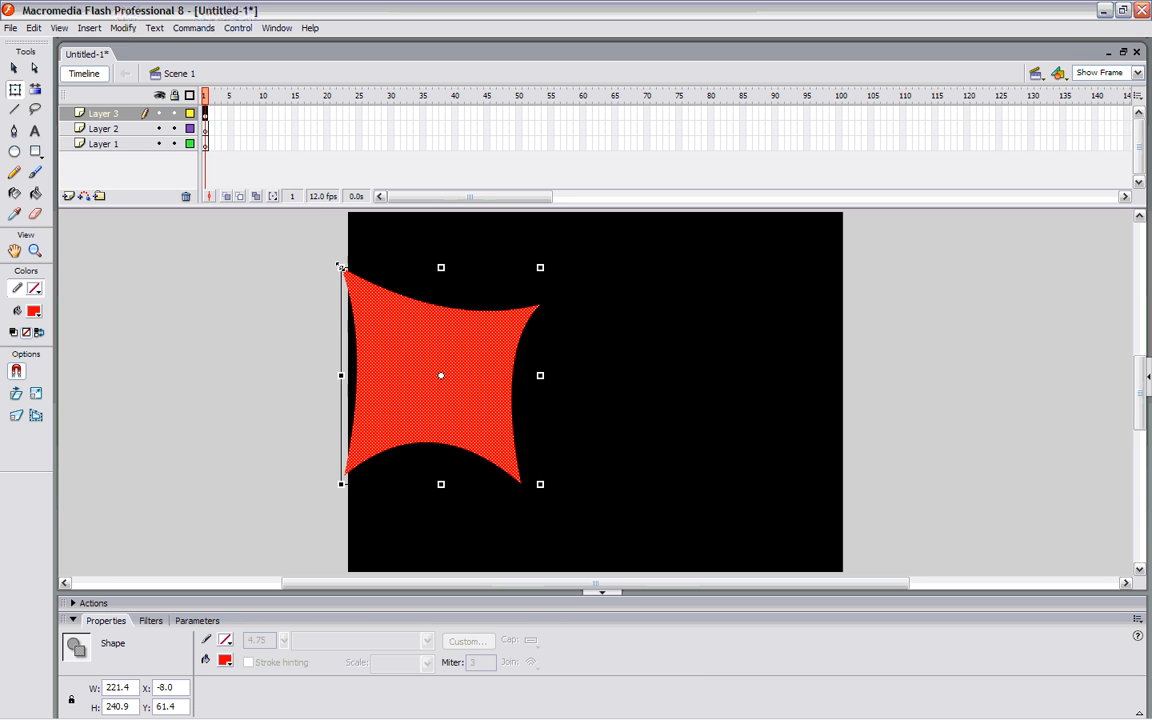
{"action": "left_click_drag", "start_coordinate": [441, 267], "coordinate": [441, 310]}
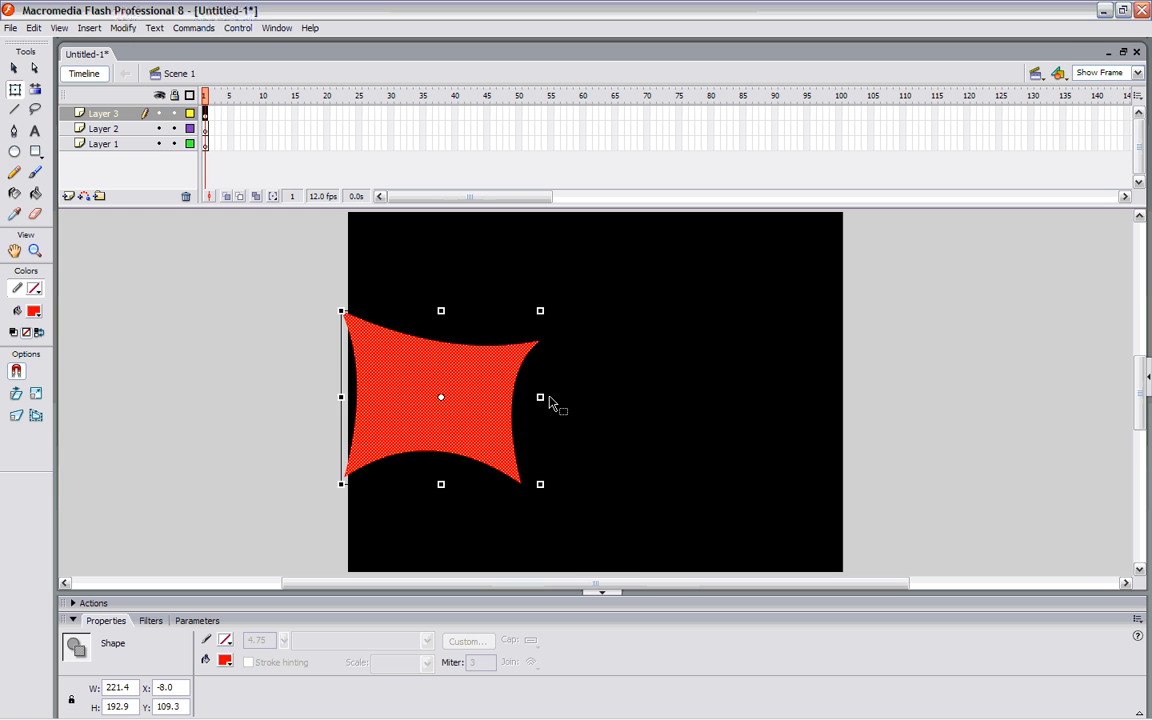
{"action": "left_click_drag", "start_coordinate": [541, 398], "coordinate": [505, 398]}
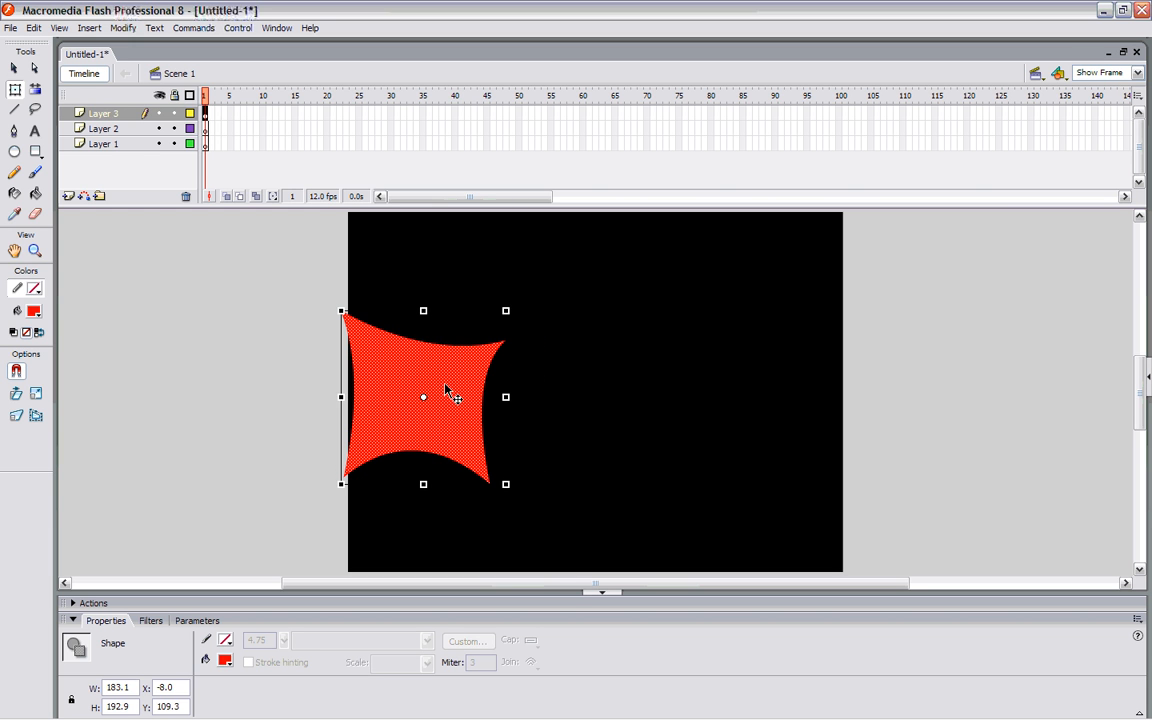
- Rotate the red shape clockwise into a diamond orientation, skew its upper-right side toward the upper left, and deselect it
{"action": "left_click_drag", "start_coordinate": [520, 305], "coordinate": [578, 412]}
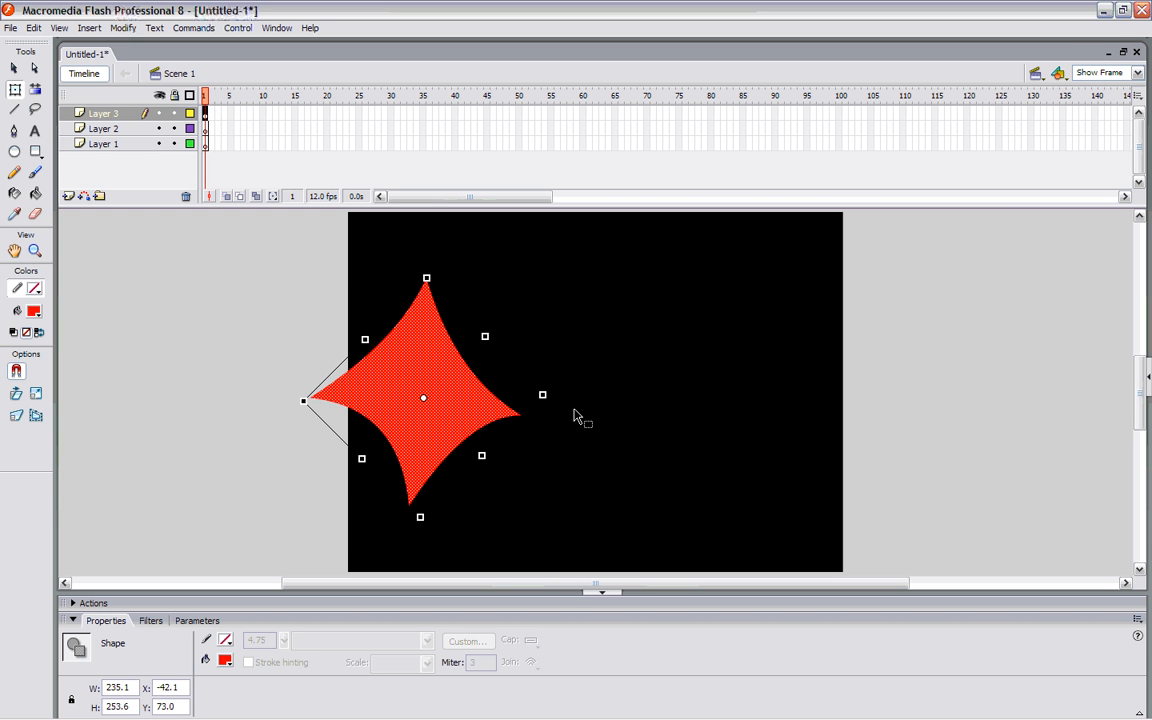
{"action": "left_click_drag", "start_coordinate": [470, 318], "coordinate": [442, 276]}
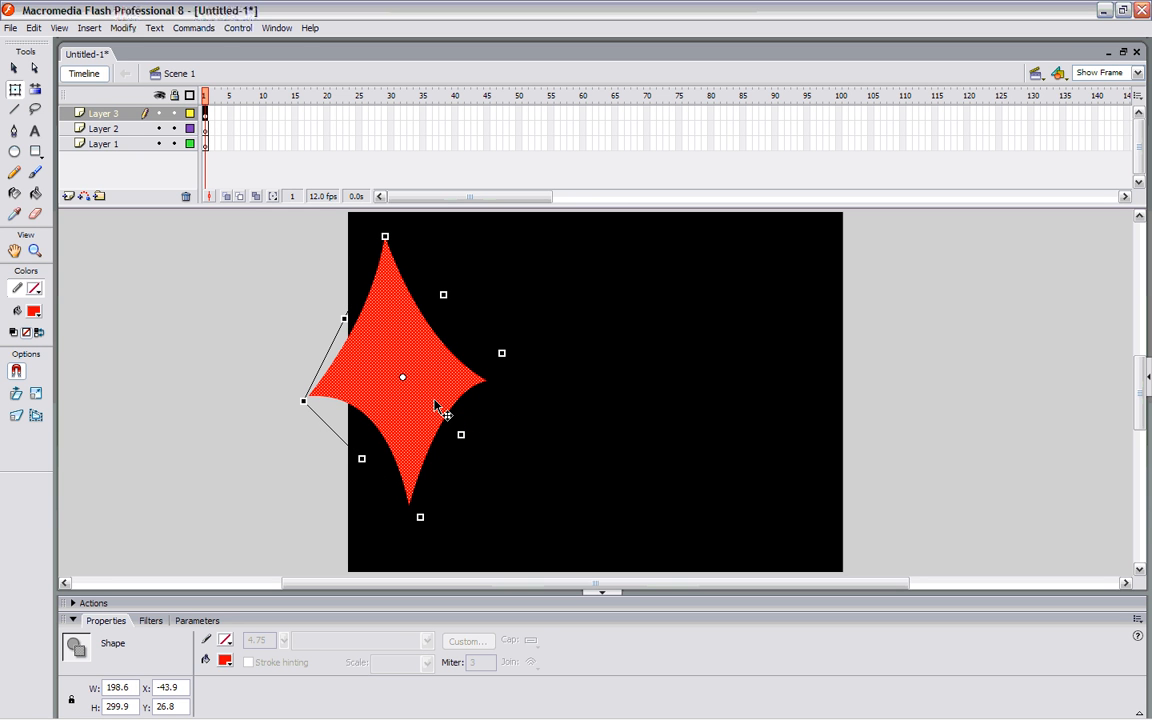
{"action": "left_click", "coordinate": [521, 371]}
{"action": "left_click", "coordinate": [420, 368]}
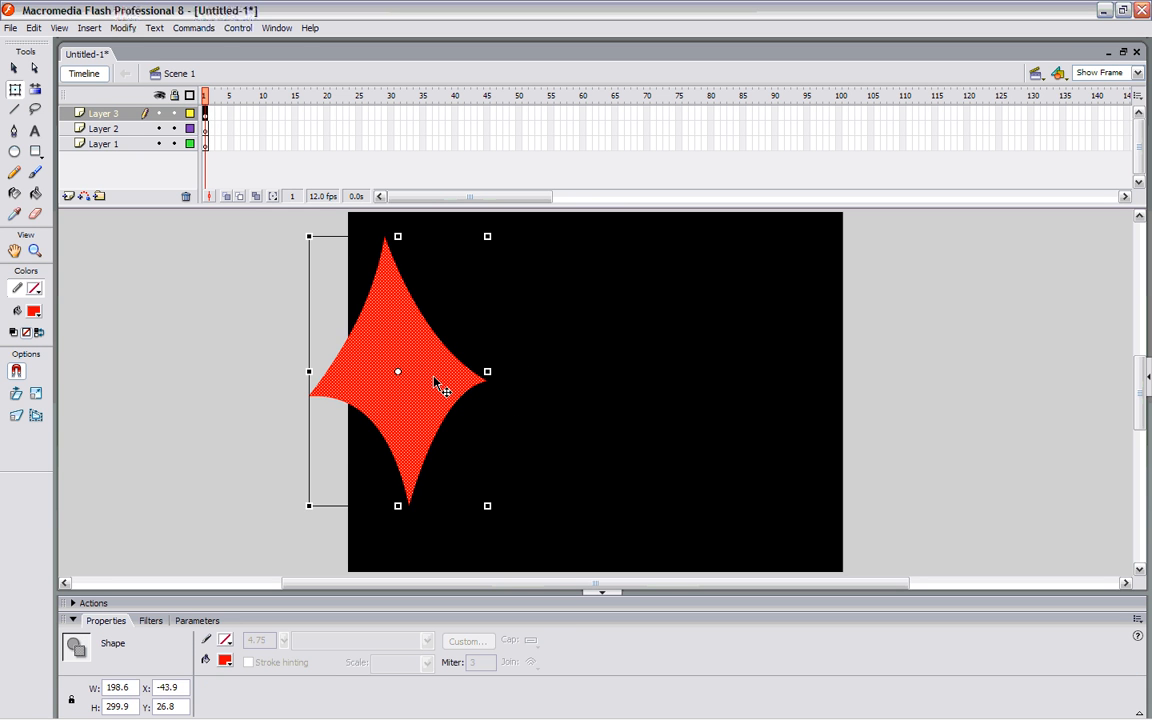
{"action": "left_click", "coordinate": [558, 337]}
- Pull the red shape's right corner outward, bend both upper edges outward, and bend the lower-right edge further inward
{"action": "left_click", "coordinate": [15, 68]}
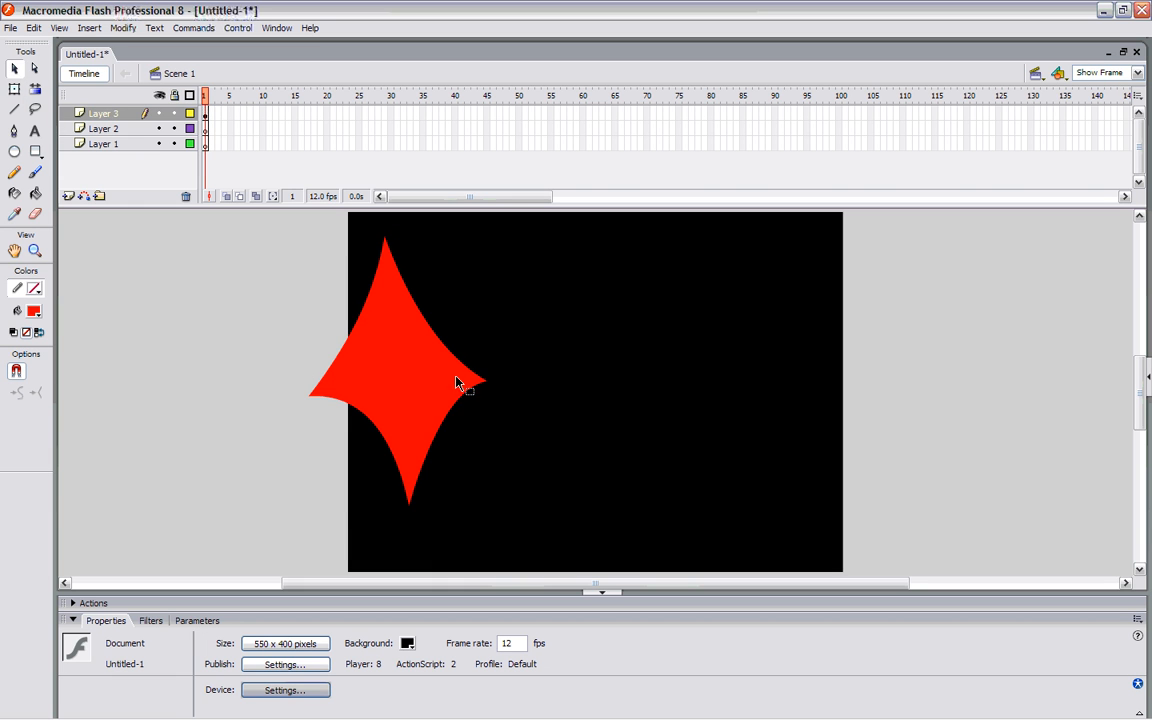
{"action": "left_click_drag", "start_coordinate": [487, 381], "coordinate": [530, 361]}
{"action": "left_click_drag", "start_coordinate": [462, 346], "coordinate": [470, 316]}
{"action": "left_click_drag", "start_coordinate": [354, 324], "coordinate": [326, 318]}
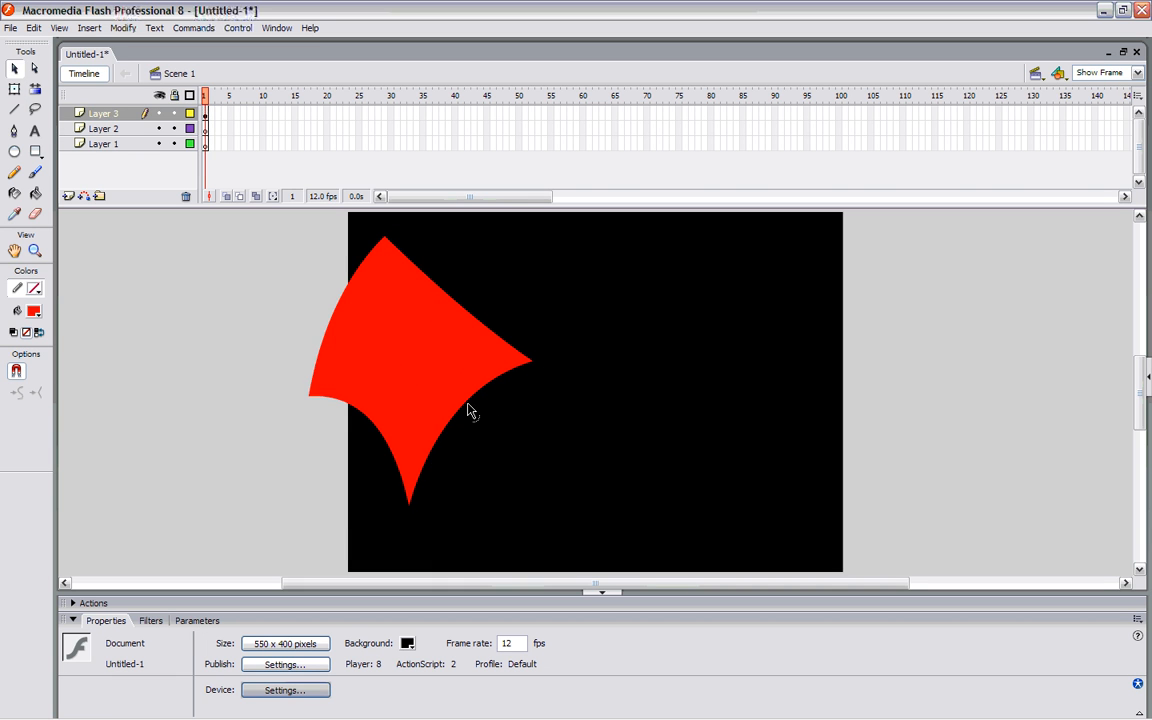
{"action": "left_click_drag", "start_coordinate": [470, 411], "coordinate": [446, 398]}
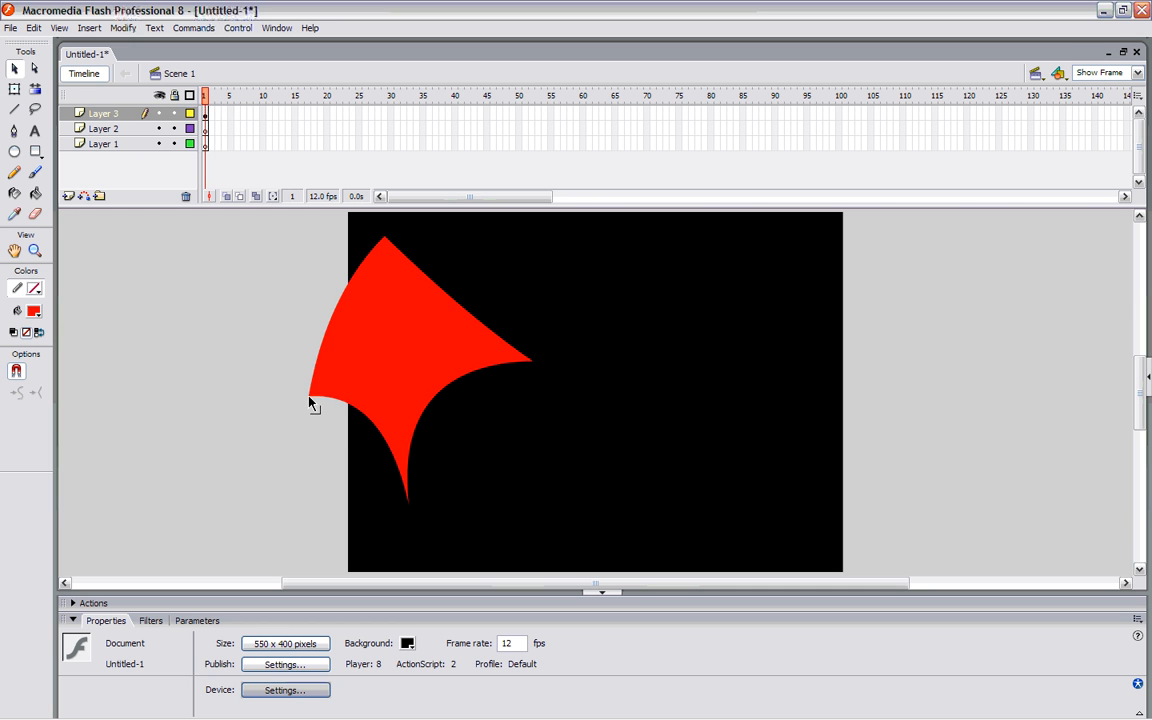
- Pull the shape's left corner outward, bulge its upper-right edge into a dome, and move its top corner slightly inward
{"action": "left_click_drag", "start_coordinate": [311, 399], "coordinate": [297, 415]}
{"action": "left_click", "coordinate": [419, 357]}
{"action": "left_click", "coordinate": [503, 315]}
{"action": "left_click_drag", "start_coordinate": [457, 311], "coordinate": [458, 258]}
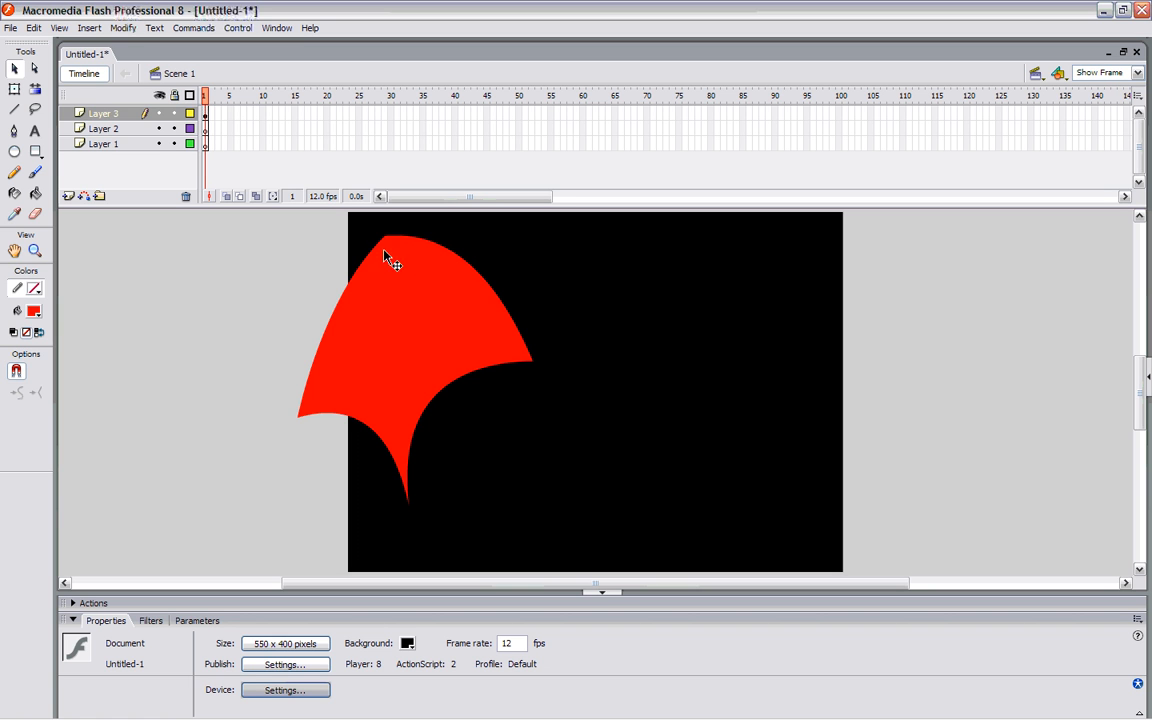
{"action": "left_click_drag", "start_coordinate": [386, 244], "coordinate": [404, 260]}
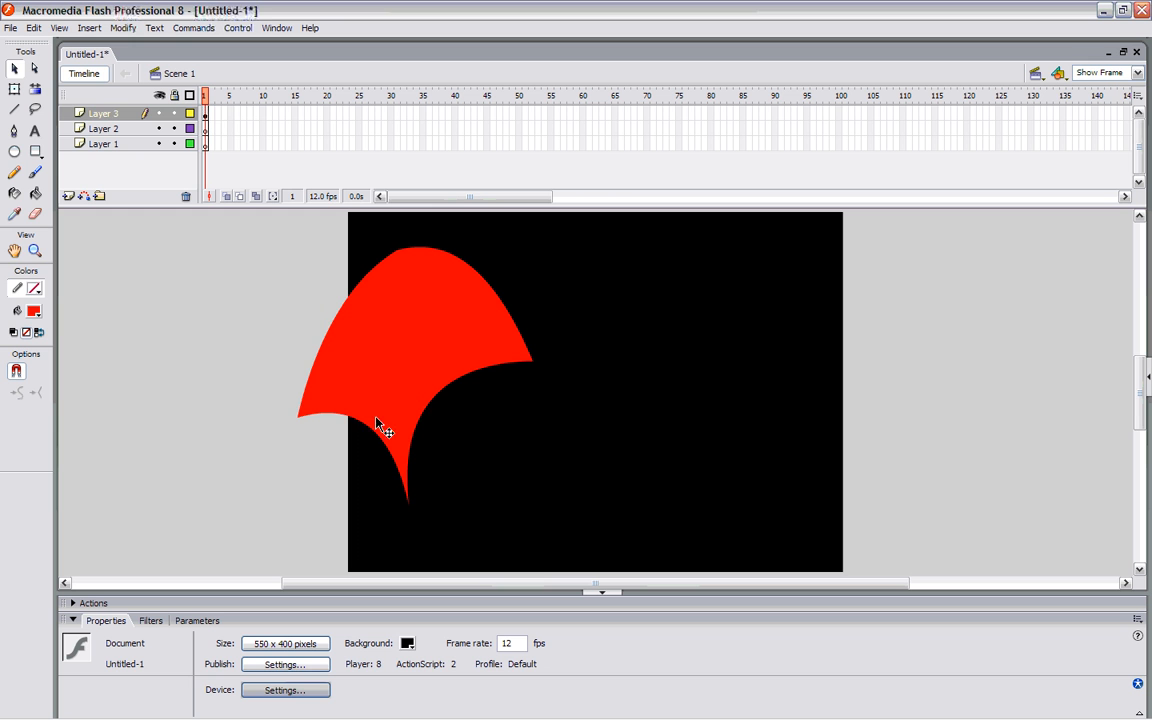
- Rotate the domed red shape counterclockwise with Free Transform and deselect it
{"action": "key", "text": "q"}
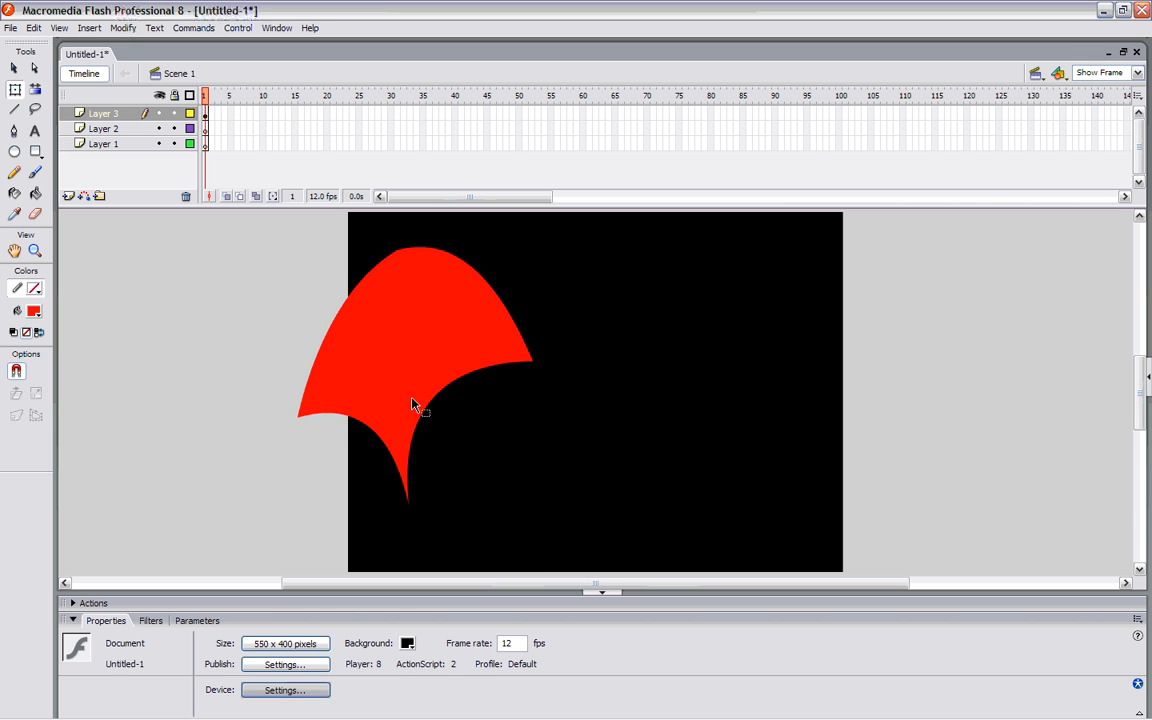
{"action": "left_click", "coordinate": [420, 318]}
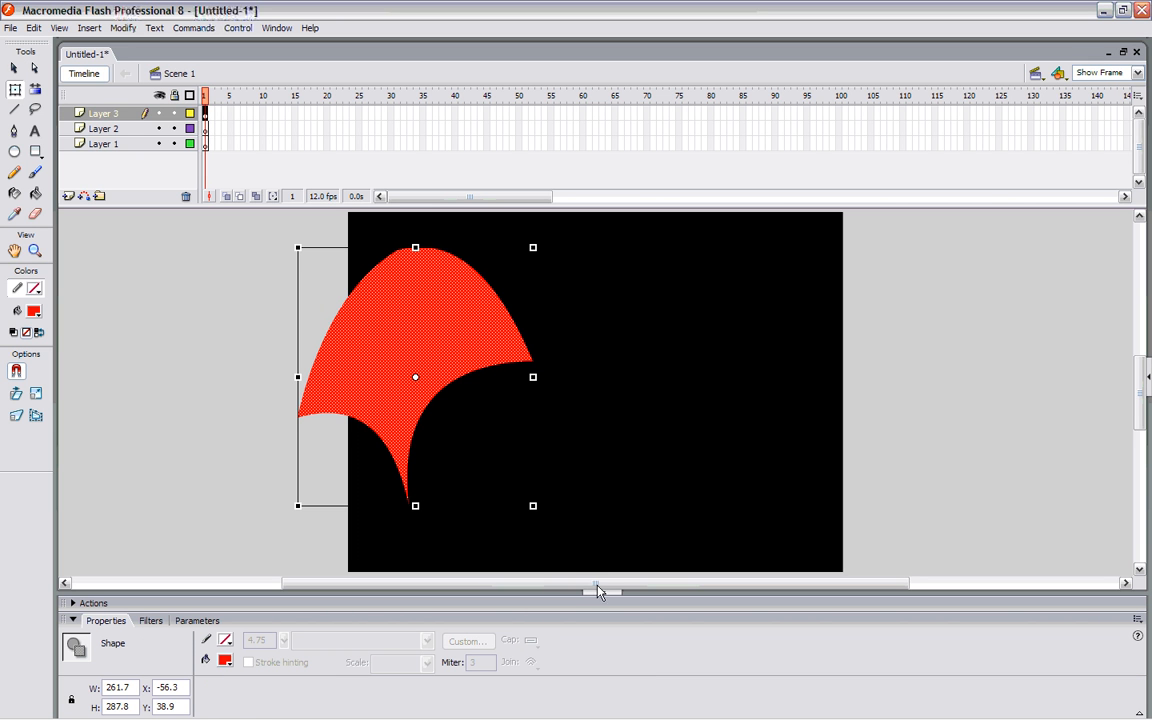
{"action": "left_click_drag", "start_coordinate": [542, 514], "coordinate": [576, 431]}
{"action": "left_click", "coordinate": [532, 419]}
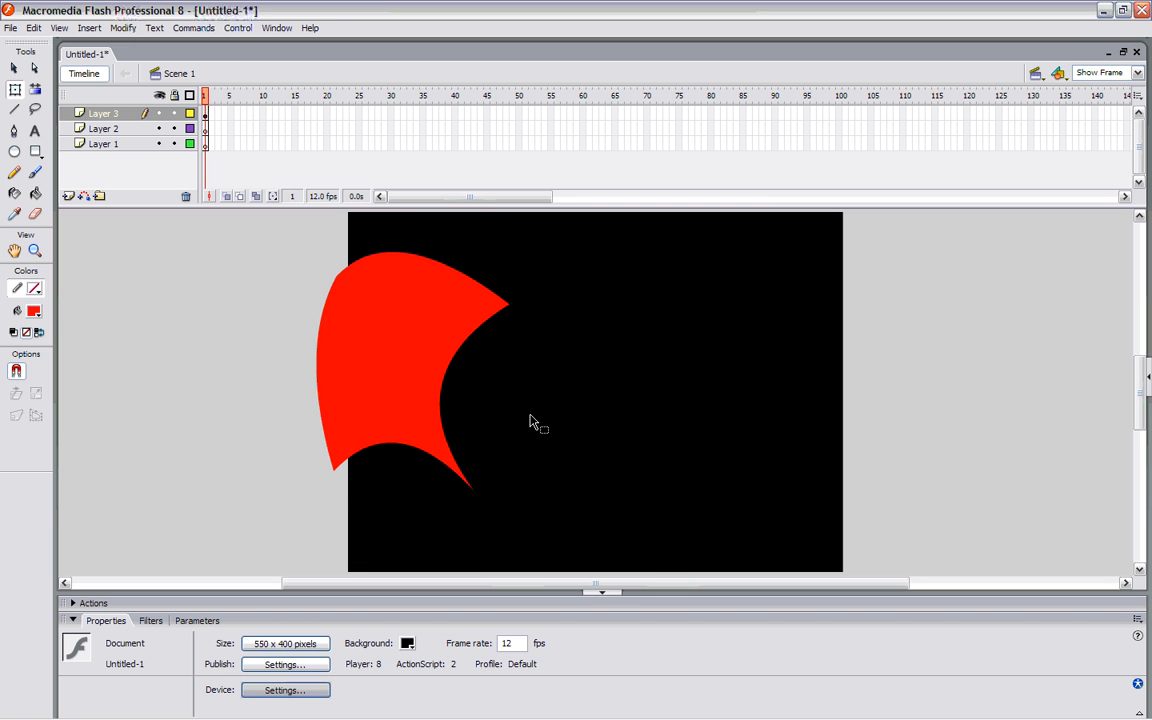
{"action": "left_click", "coordinate": [418, 377]}
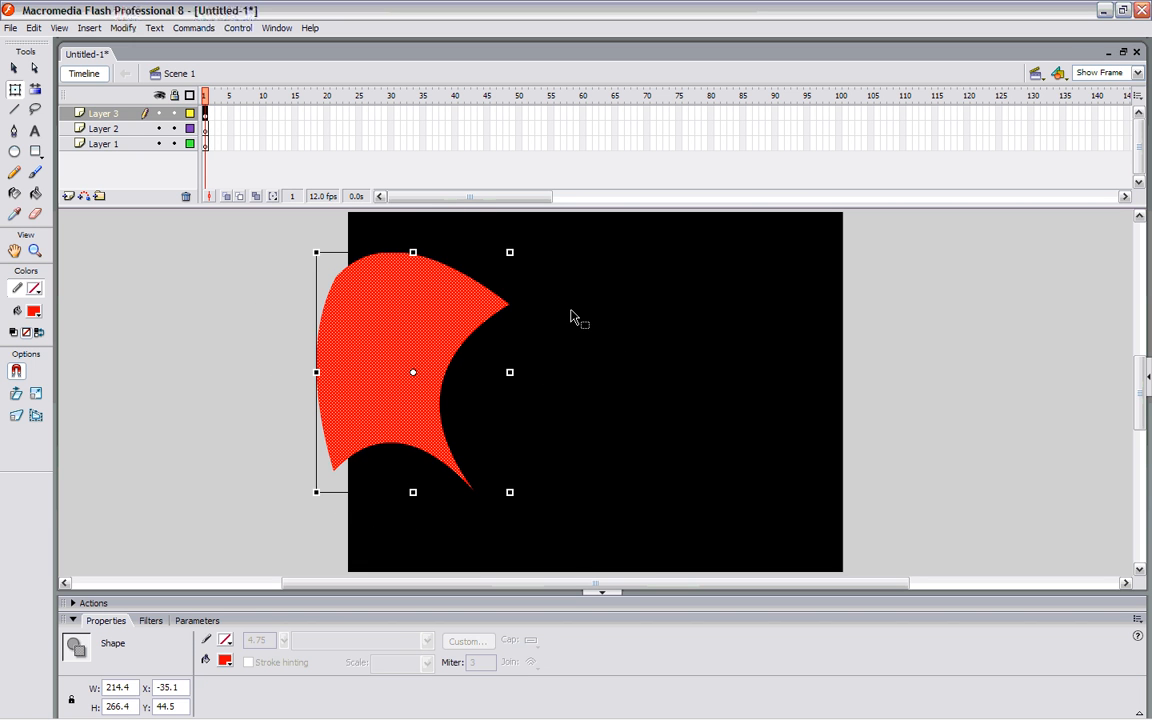
{"action": "left_click", "coordinate": [576, 319]}
{"action": "left_click", "coordinate": [15, 70]}
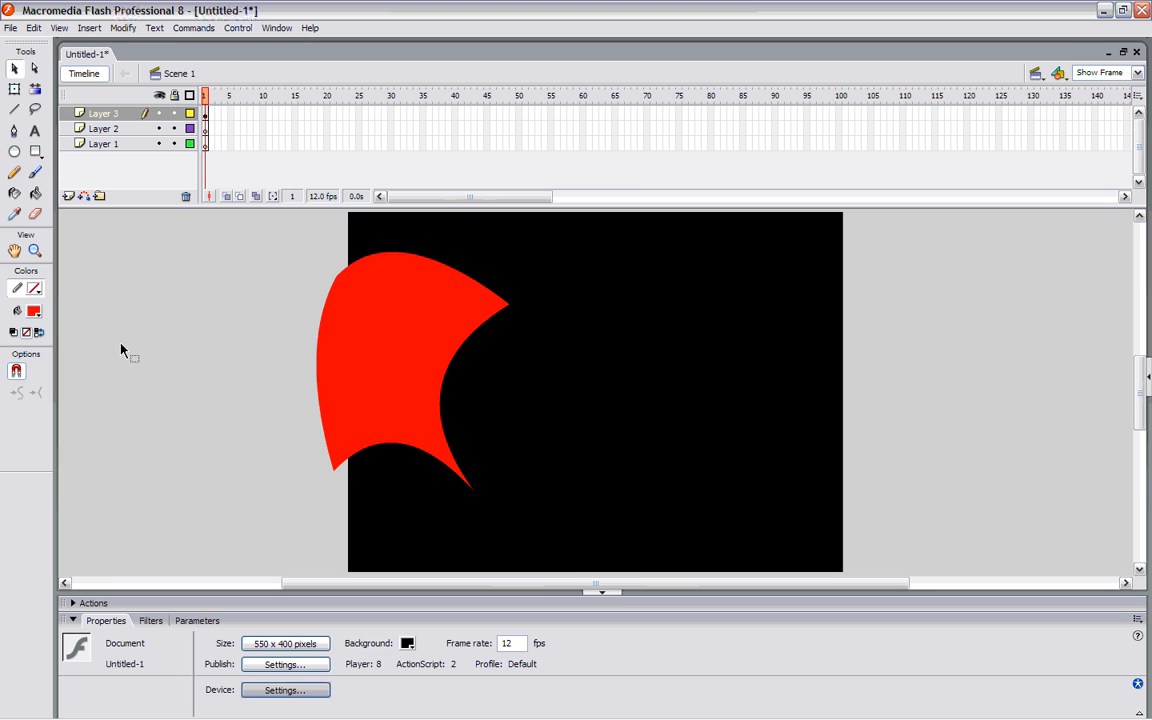
- Draw a narrow, tall brown rectangle without a stroke on Layer 2 as a handle behind the red shape
{"action": "left_click", "coordinate": [35, 153]}
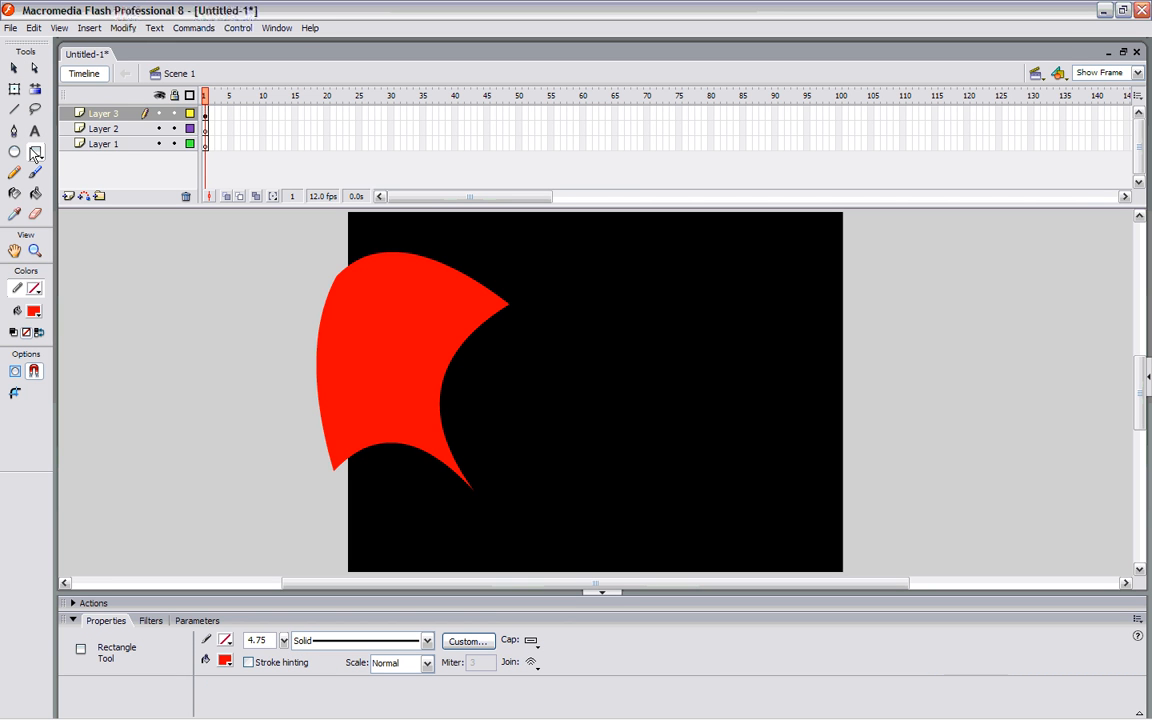
{"action": "left_click", "coordinate": [137, 131]}
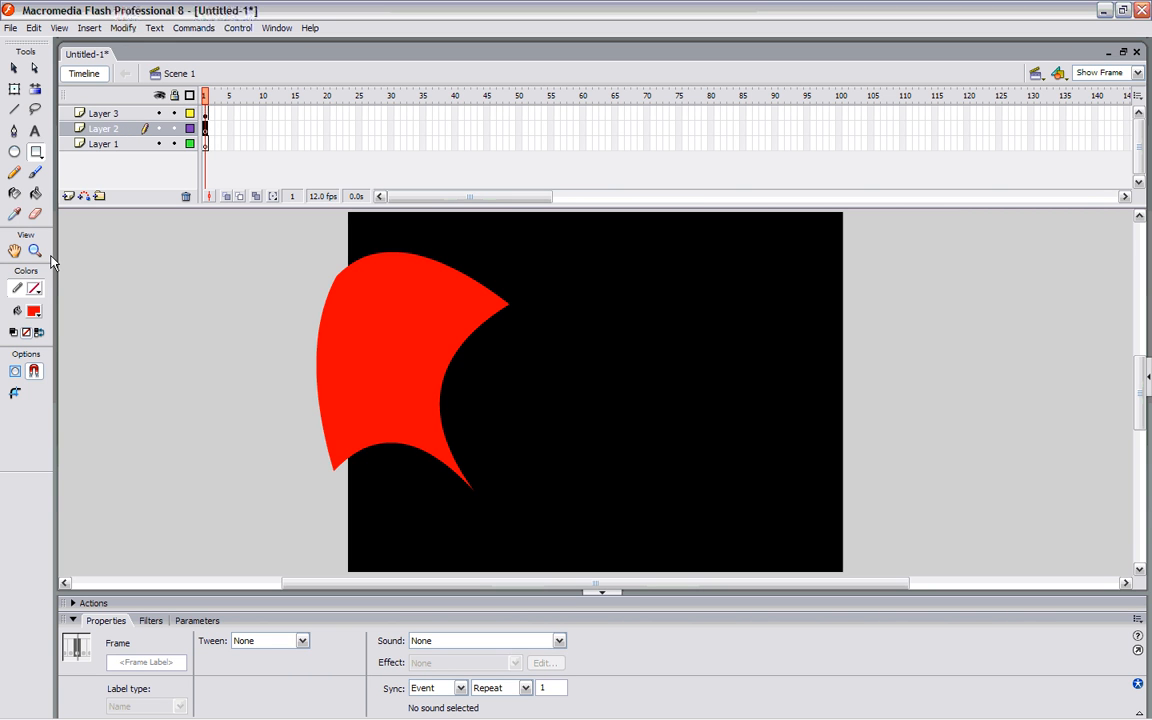
{"action": "left_click", "coordinate": [34, 311]}
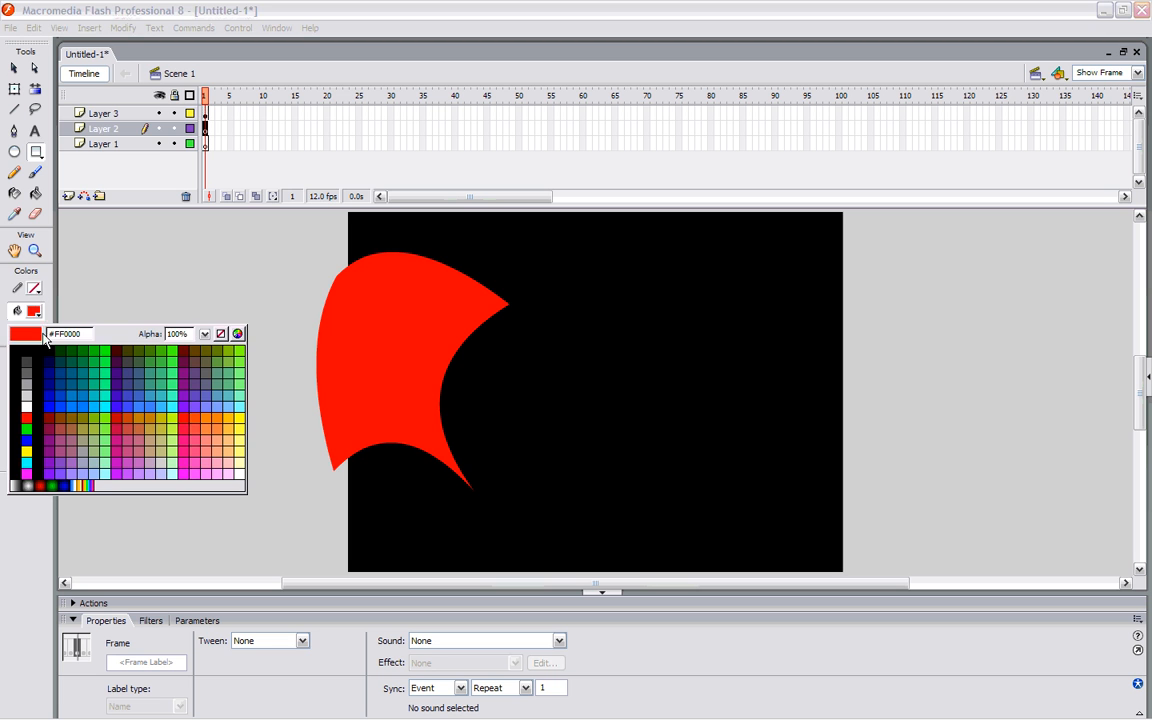
{"action": "left_click", "coordinate": [66, 416]}
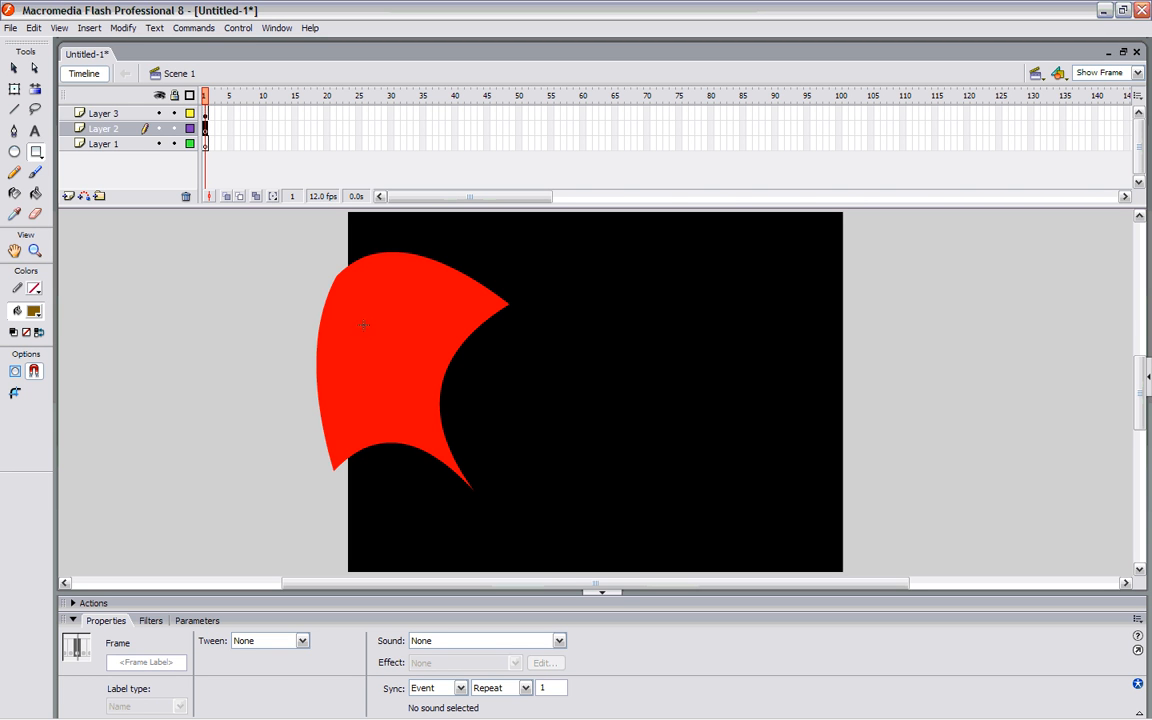
{"action": "left_click_drag", "start_coordinate": [371, 320], "coordinate": [386, 494]}
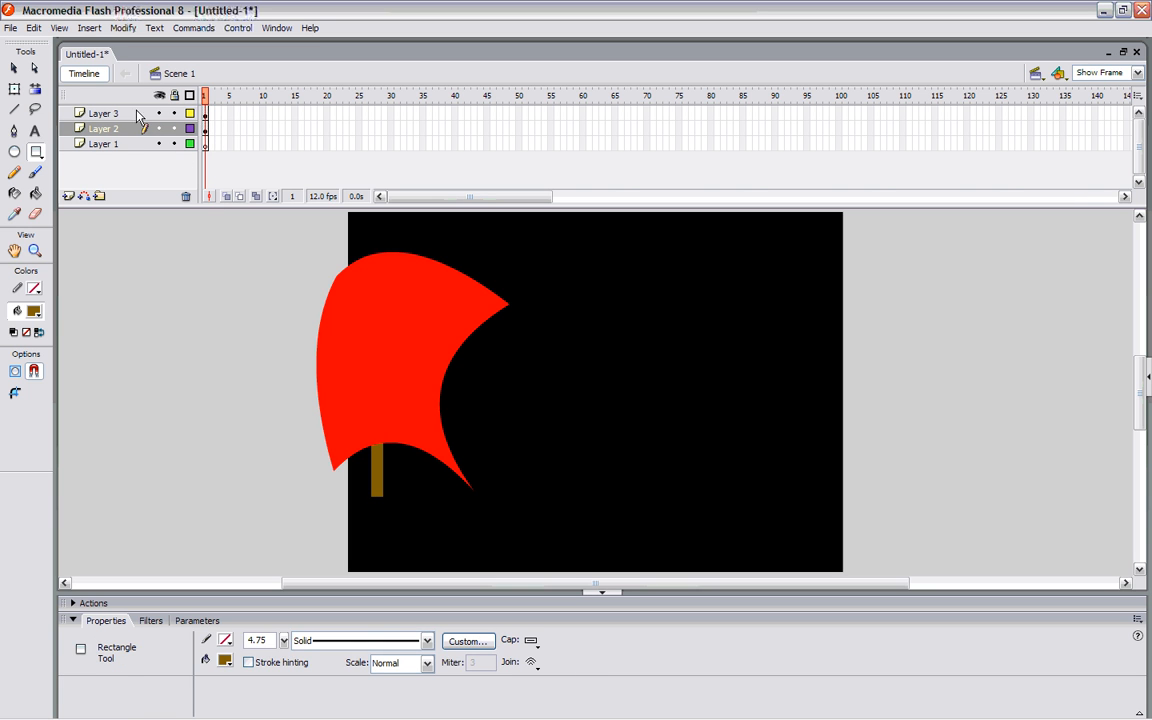
- Hide Layer 3, turn off object snapping, nudge the brown handle's upper-left corner, and bend both long sides slightly to the left
{"action": "left_click", "coordinate": [158, 113]}
{"action": "left_click", "coordinate": [14, 68]}
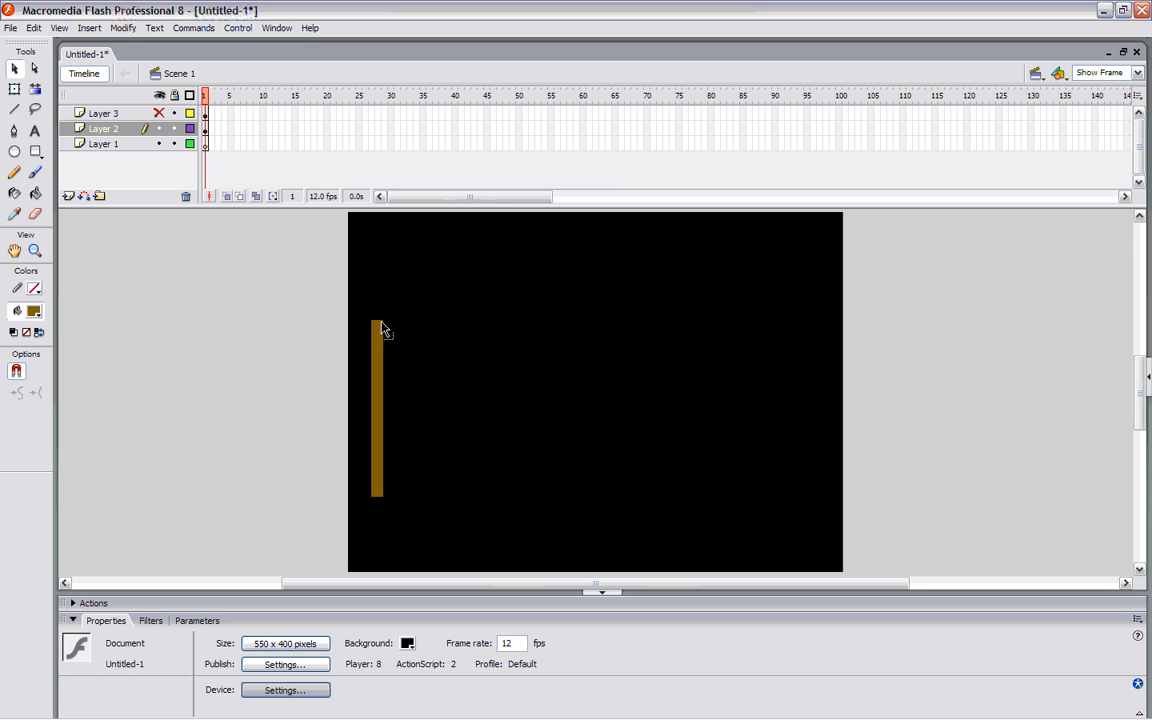
{"action": "left_click", "coordinate": [16, 371]}
{"action": "left_click_drag", "start_coordinate": [372, 320], "coordinate": [371, 321]}
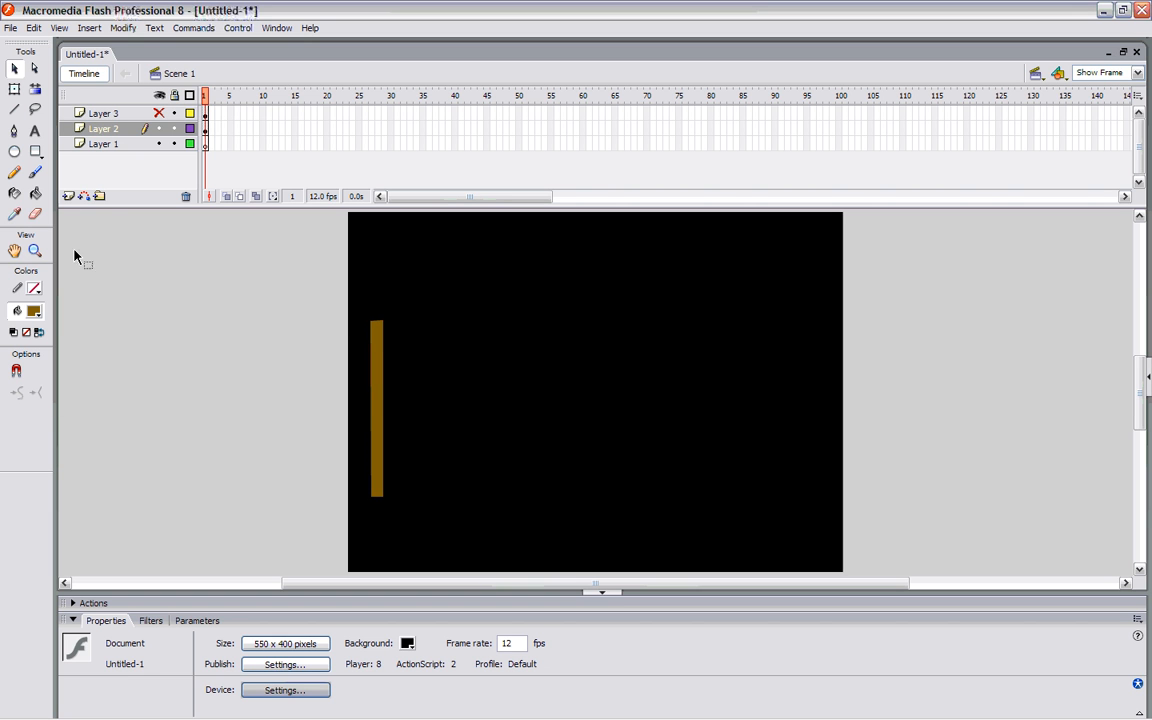
{"action": "left_click_drag", "start_coordinate": [373, 407], "coordinate": [381, 411]}
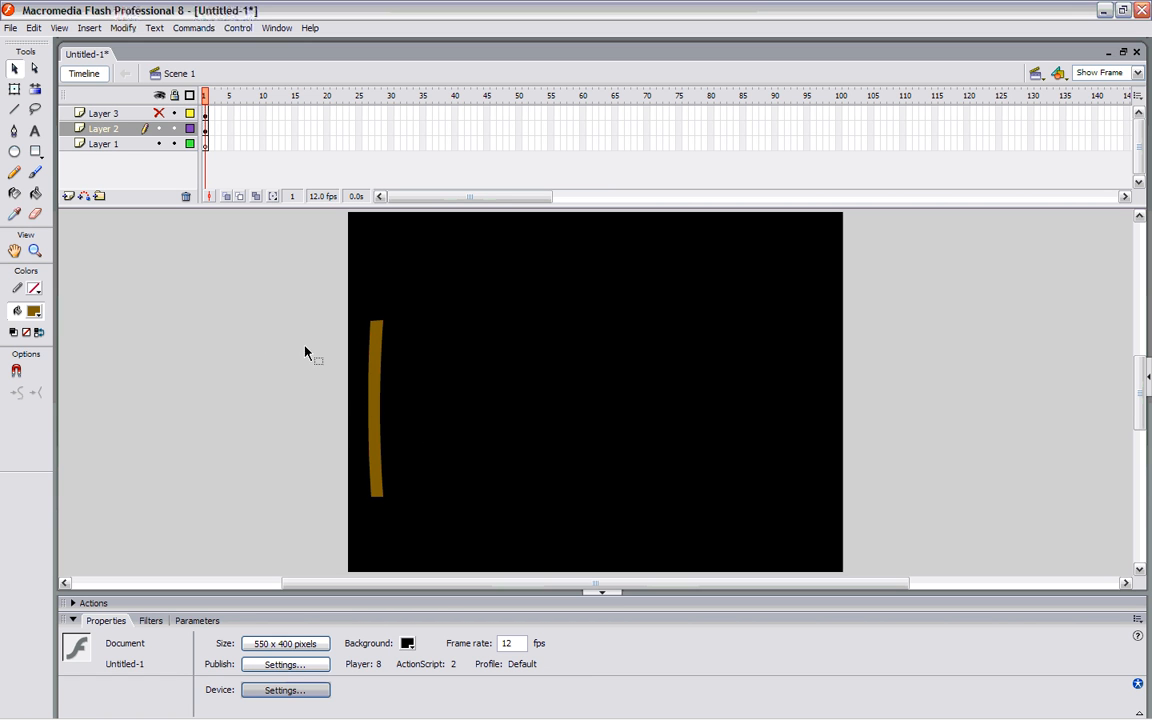
- Bend the top edge of the brown handle upward into a rounded end
{"action": "left_click", "coordinate": [35, 251]}
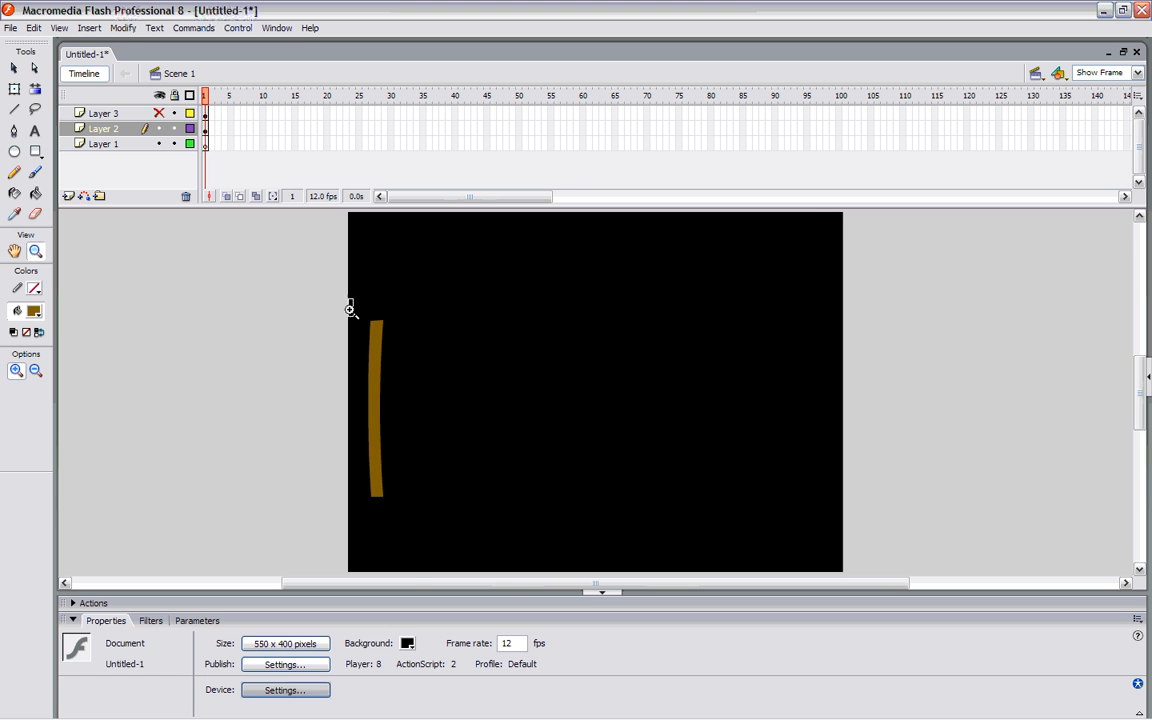
{"action": "left_click_drag", "start_coordinate": [349, 303], "coordinate": [413, 355]}
{"action": "left_click", "coordinate": [14, 68]}
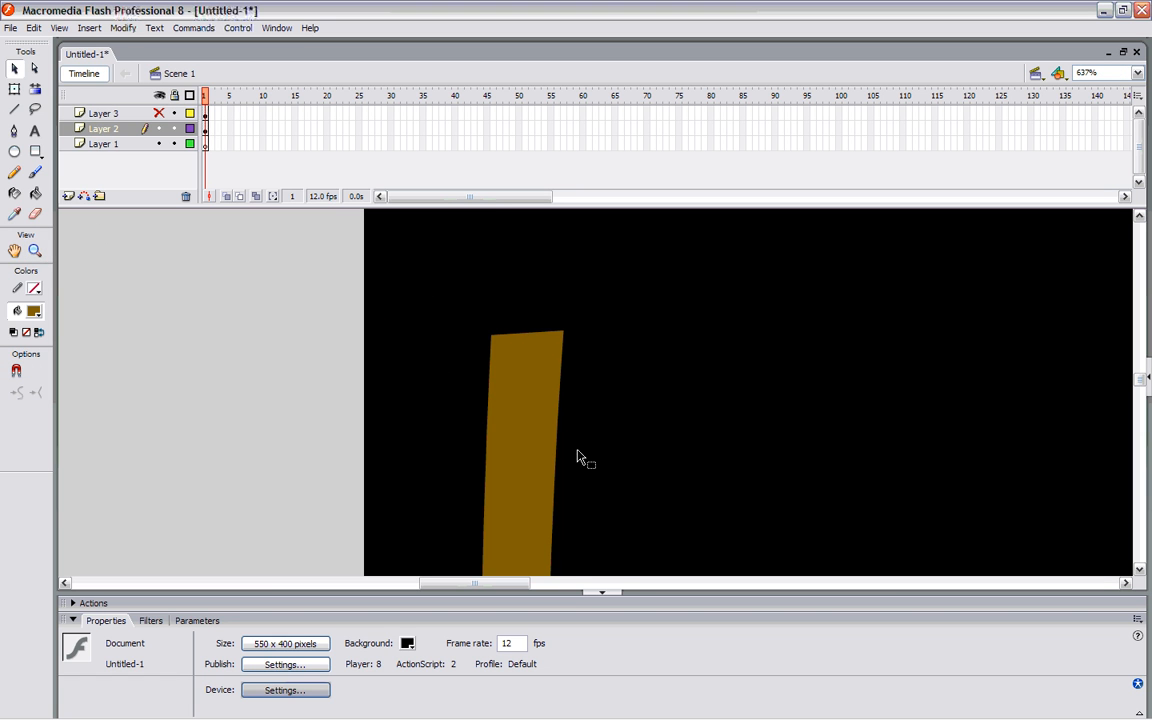
{"action": "left_click_drag", "start_coordinate": [526, 331], "coordinate": [522, 321]}
- Bend the bottom edge of the brown handle downward into a rounded end
{"action": "left_click", "coordinate": [1140, 569]}
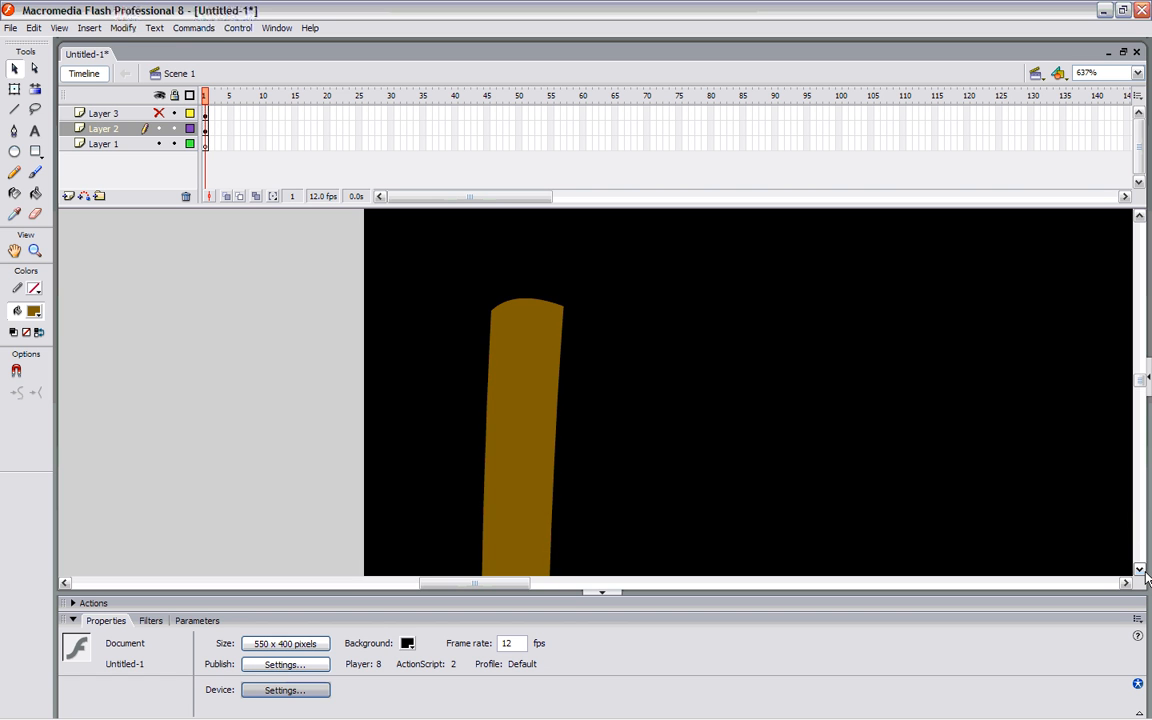
{"action": "left_click", "coordinate": [1140, 569]}
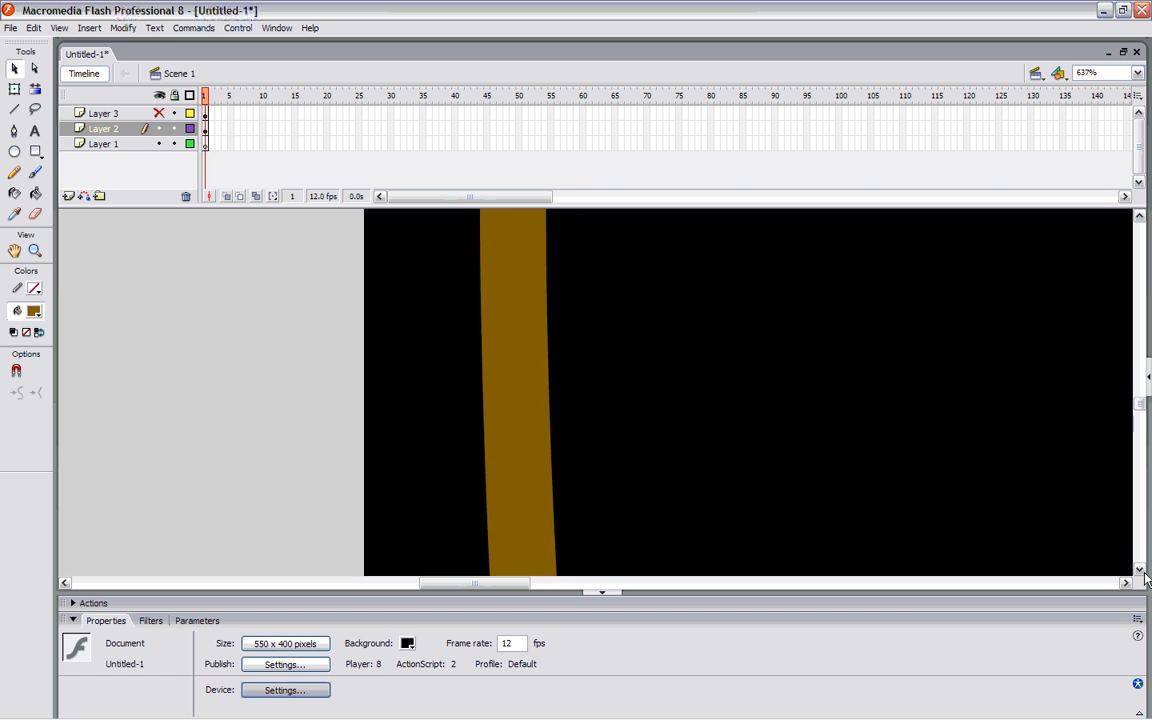
{"action": "left_click", "coordinate": [1140, 569]}
{"action": "left_click", "coordinate": [1141, 572]}
{"action": "left_click_drag", "start_coordinate": [550, 468], "coordinate": [533, 478]}
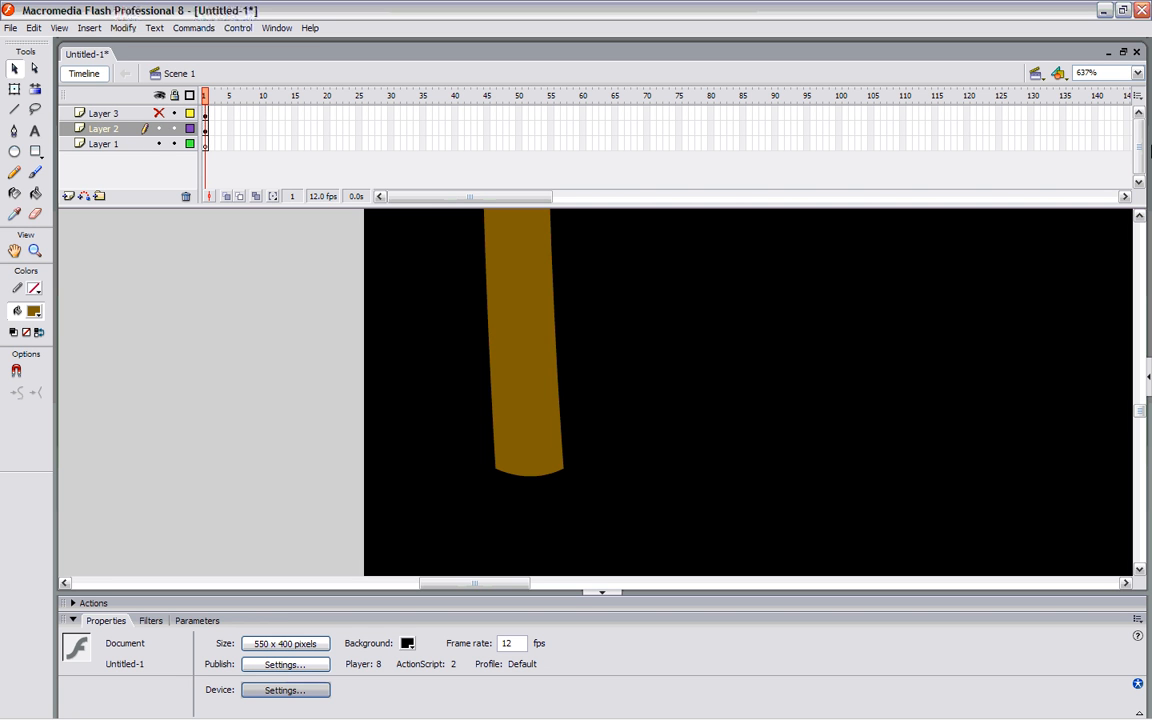
- Show Layer 3 again and move the brown handle right and down to about X 43.2, Y 144.2
{"action": "left_click", "coordinate": [1137, 72]}
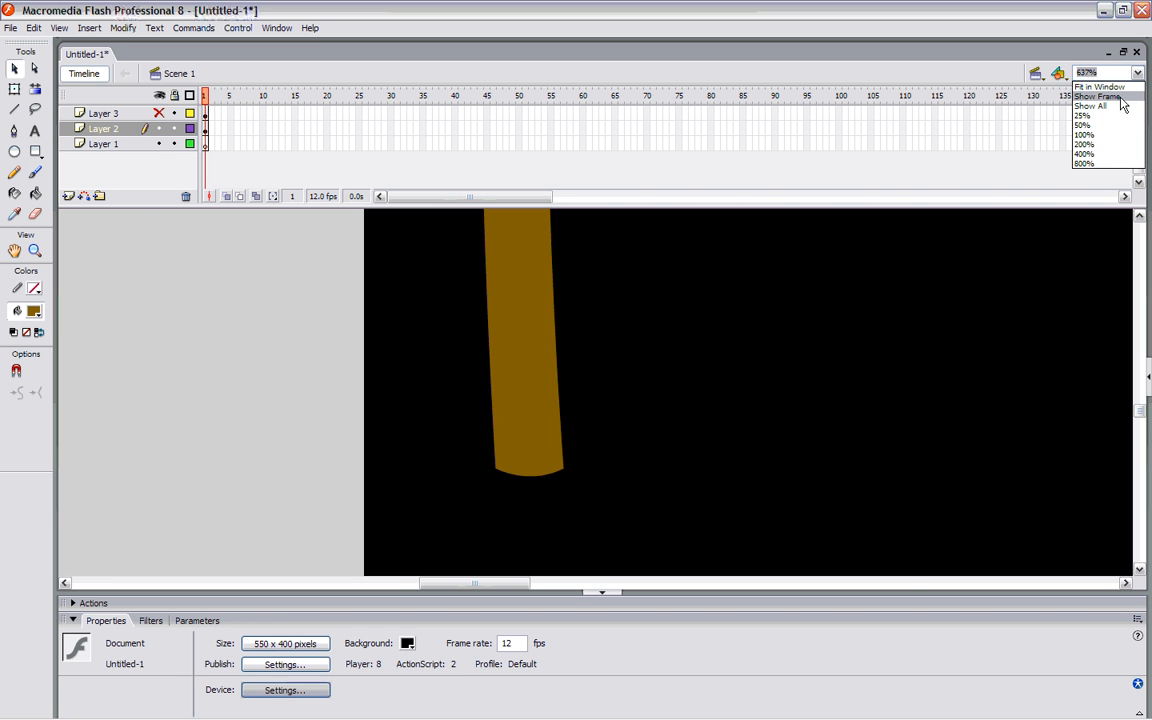
{"action": "left_click", "coordinate": [1098, 87]}
{"action": "left_click", "coordinate": [158, 113]}
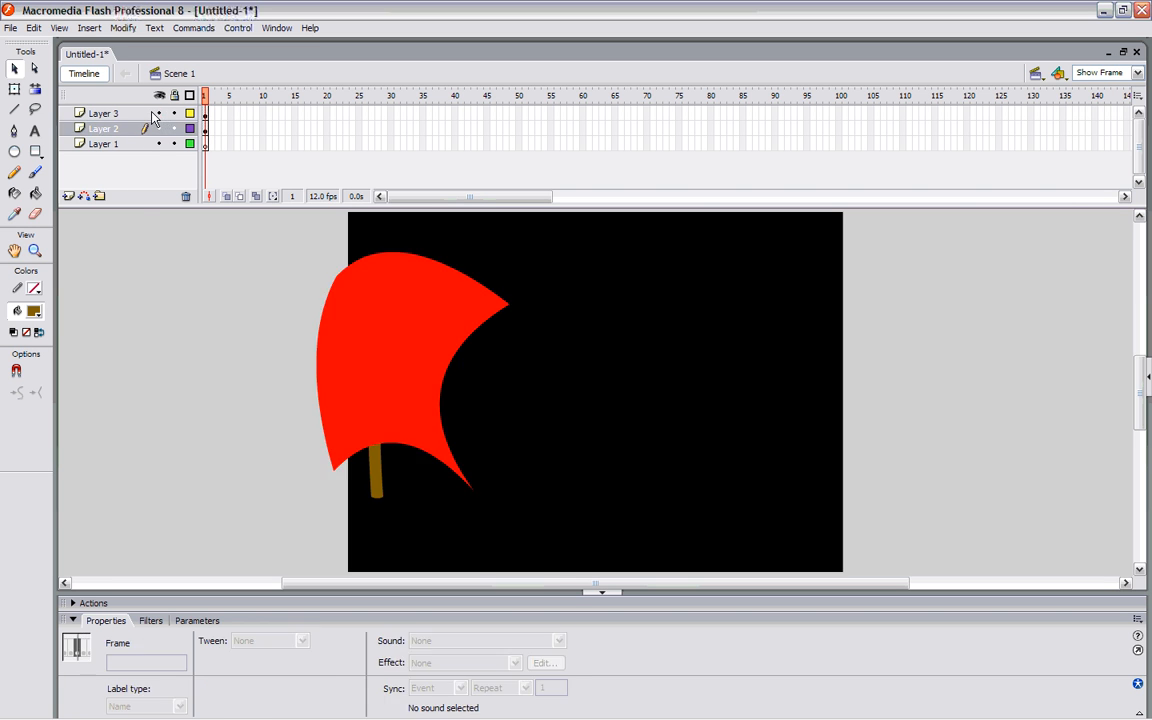
{"action": "left_click", "coordinate": [388, 496]}
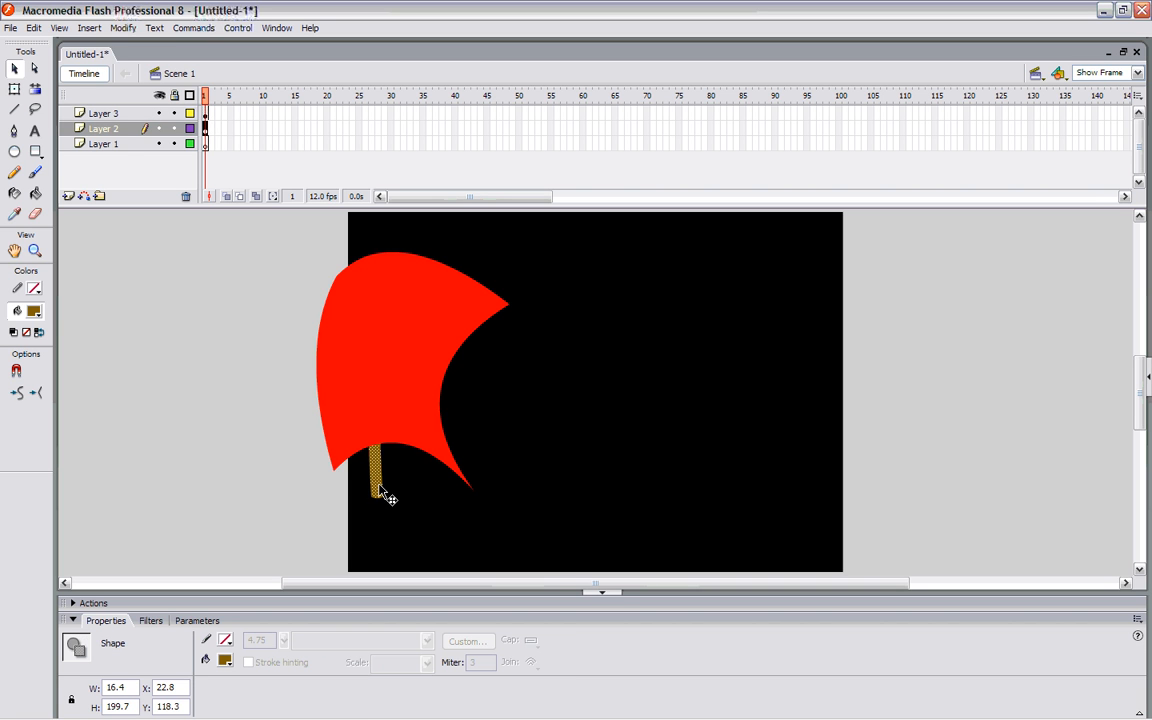
{"action": "mouse_move", "coordinate": [388, 496]}
{"action": "left_mouse_down"}
{"action": "mouse_move", "coordinate": [418, 522]}
{"action": "mouse_move", "coordinate": [397, 503]}
{"action": "left_mouse_up"}
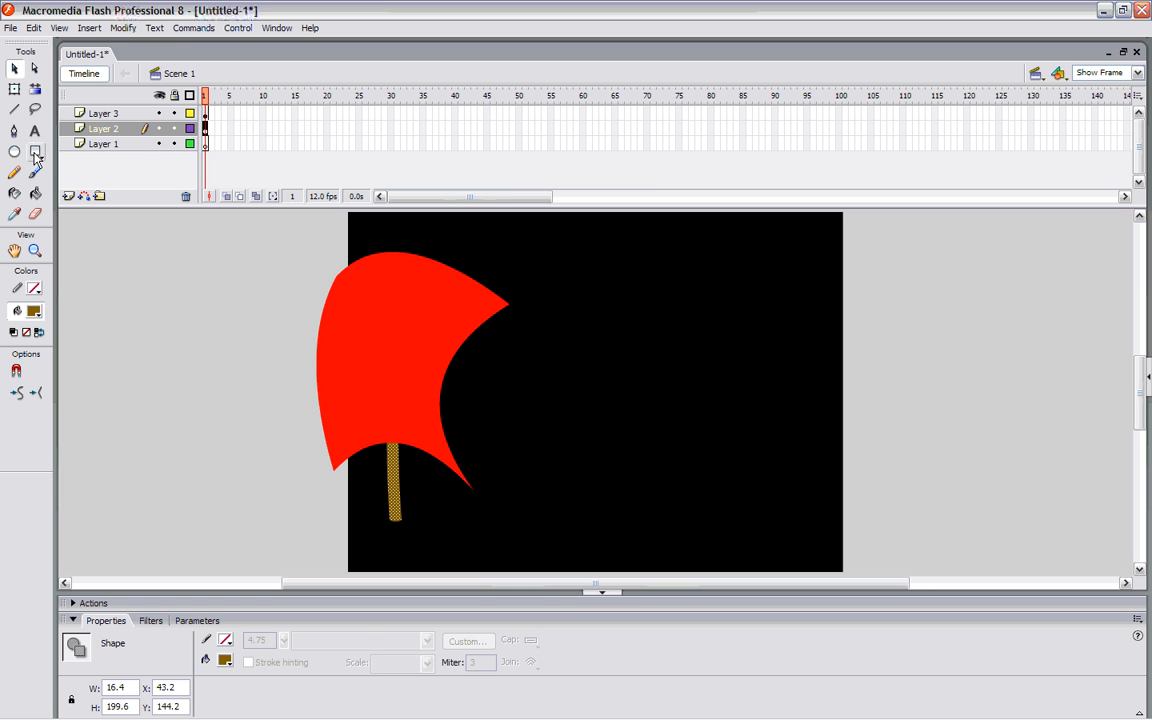
- Move Layer 1 above the other layers and draw a narrow white rectangle on it over the red shape's left part
{"action": "left_click", "coordinate": [138, 148]}
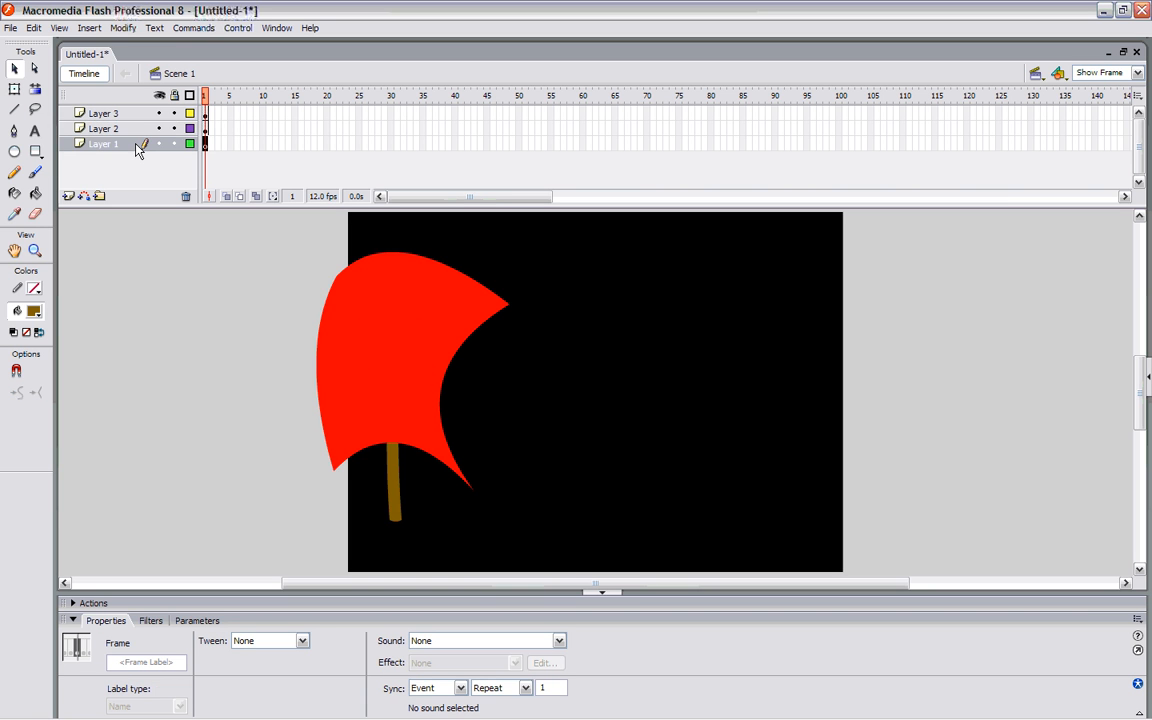
{"action": "left_click_drag", "start_coordinate": [138, 148], "coordinate": [118, 104]}
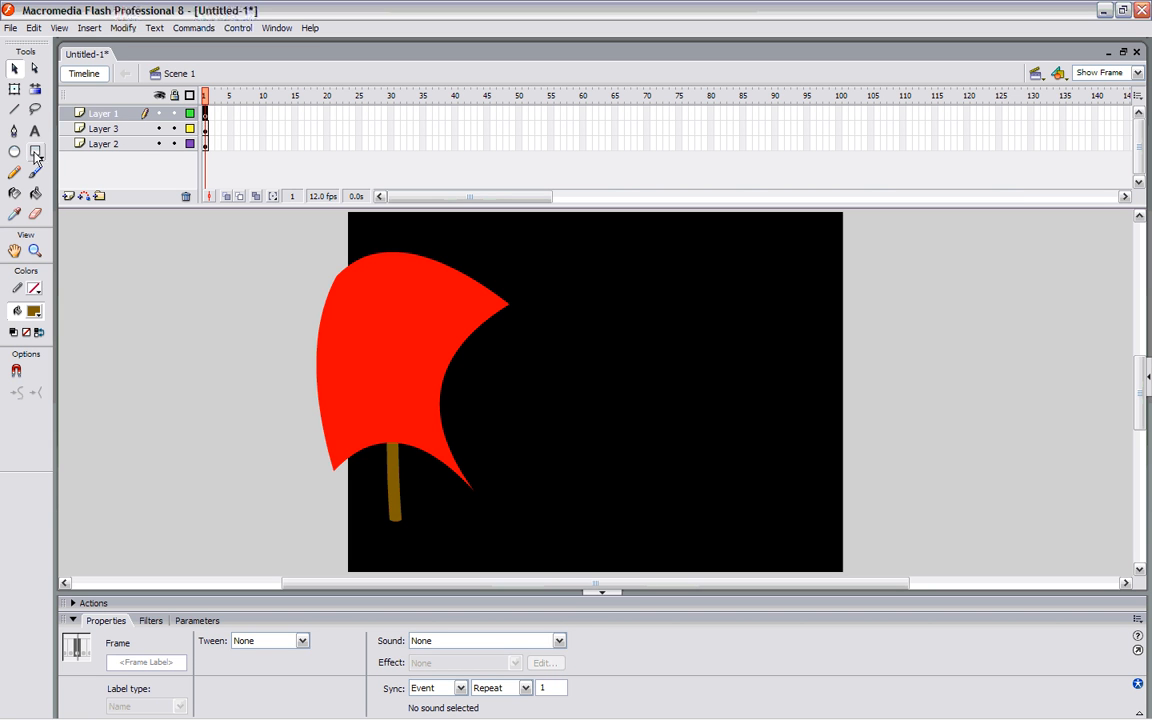
{"action": "left_click", "coordinate": [35, 153]}
{"action": "left_click", "coordinate": [34, 311]}
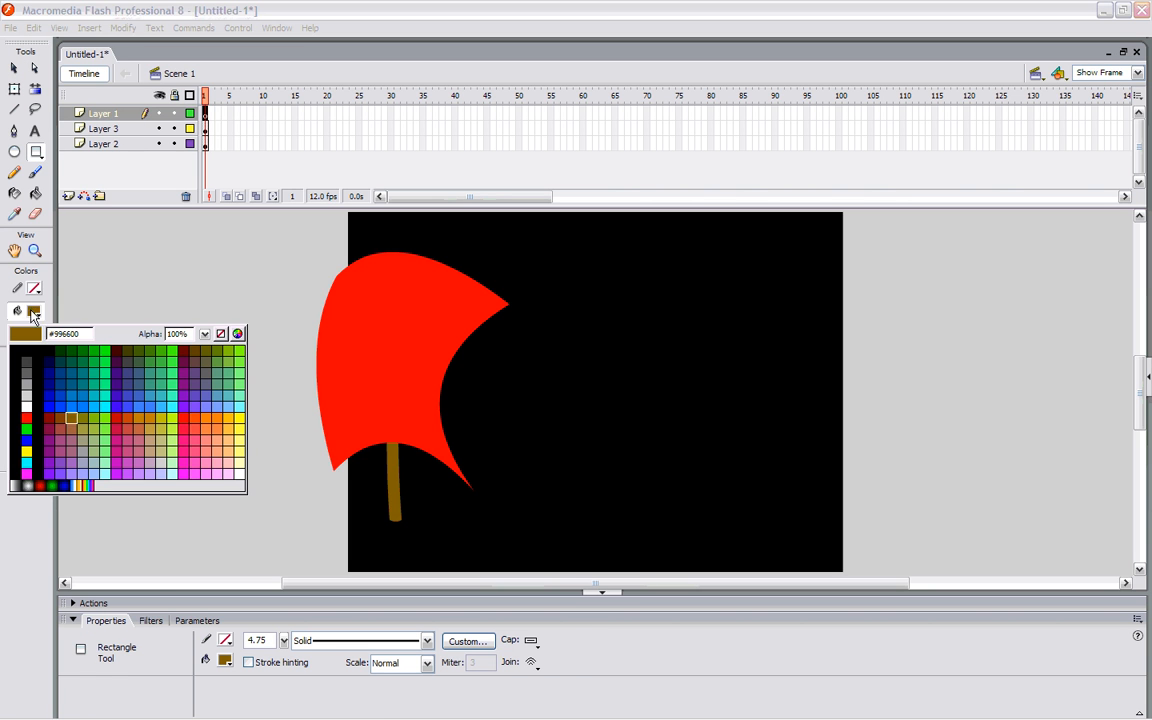
{"action": "left_click", "coordinate": [27, 395]}
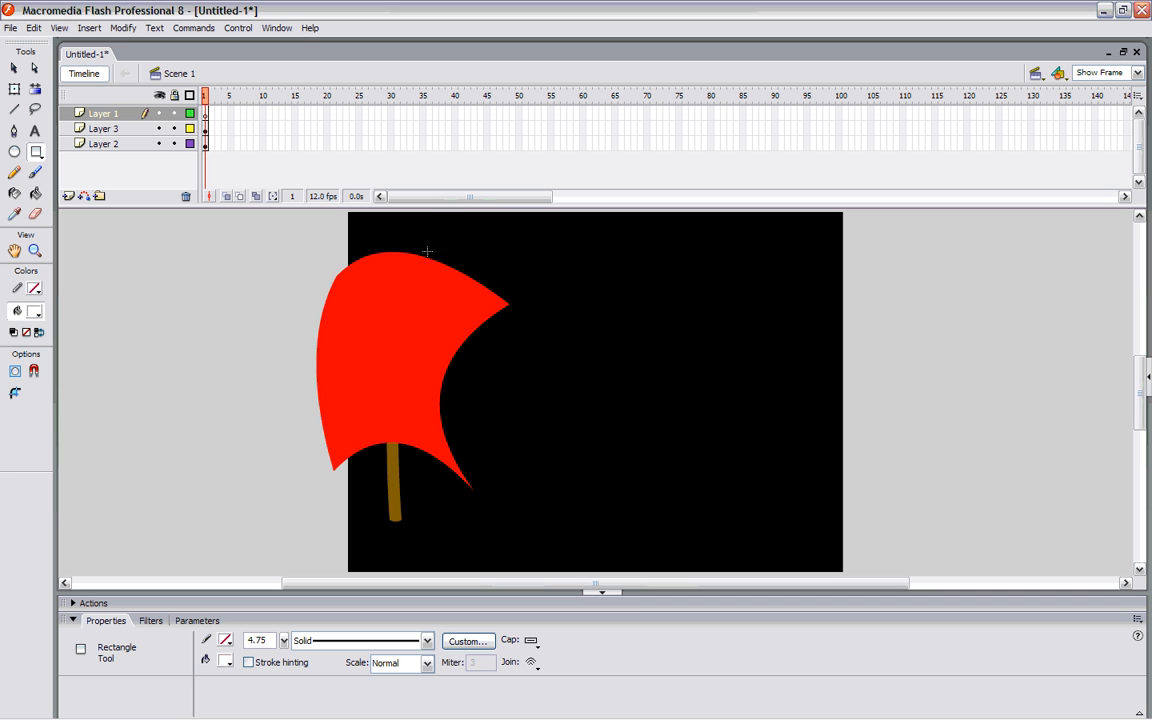
{"action": "left_click_drag", "start_coordinate": [352, 375], "coordinate": [346, 348]}
- Reshape the white strip into a long curved highlight following the red shape's left edge, with a rounded top end
{"action": "left_click", "coordinate": [14, 68]}
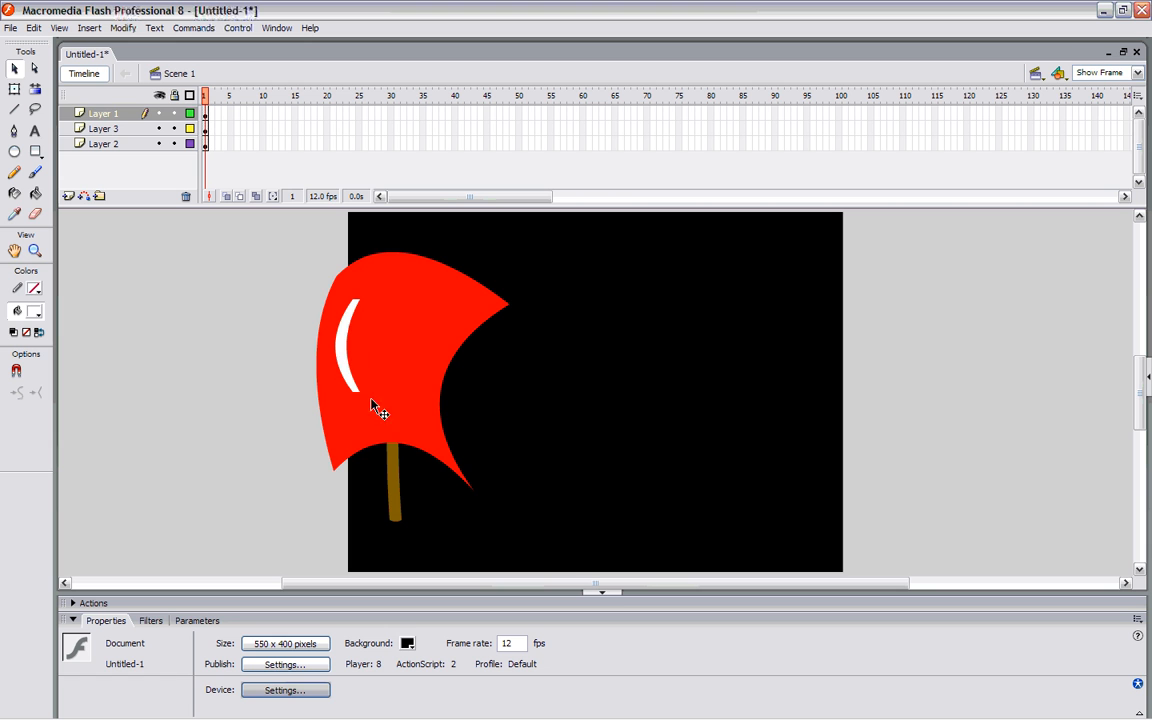
{"action": "left_click_drag", "start_coordinate": [347, 407], "coordinate": [353, 407]}
{"action": "mouse_move", "coordinate": [352, 303]}
{"action": "left_mouse_down"}
{"action": "mouse_move", "coordinate": [347, 285]}
{"action": "mouse_move", "coordinate": [369, 295]}
{"action": "left_mouse_up"}
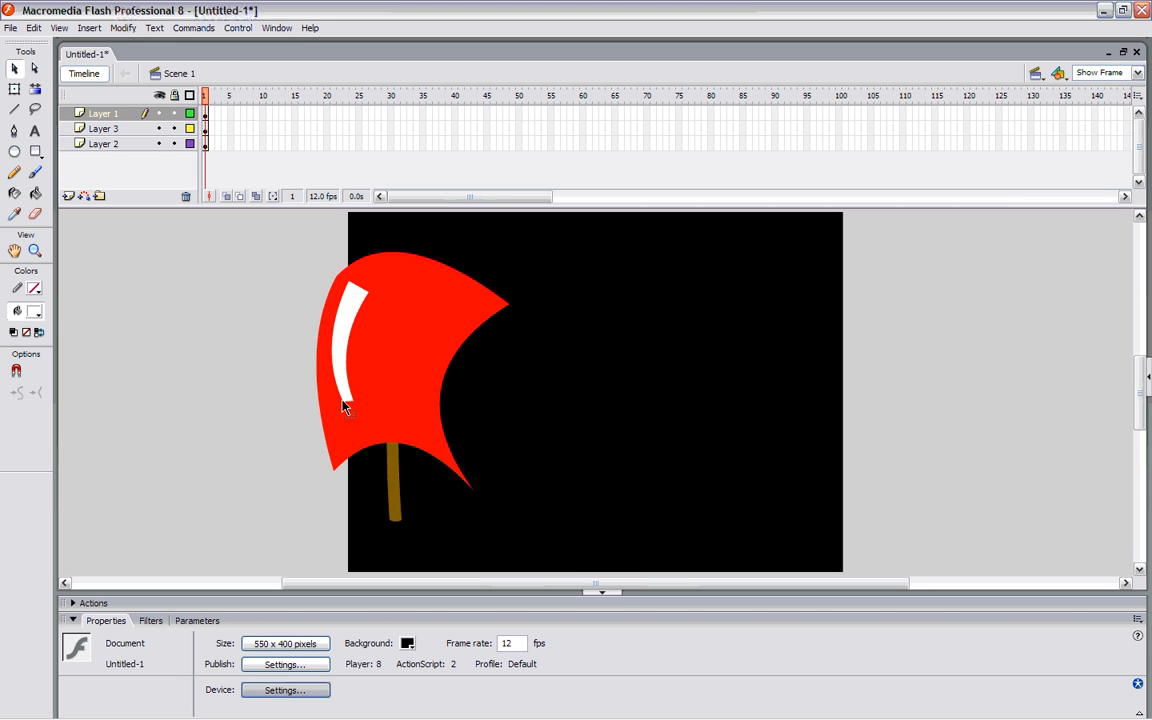
{"action": "mouse_move", "coordinate": [346, 411]}
{"action": "left_mouse_down"}
{"action": "mouse_move", "coordinate": [337, 437]}
{"action": "mouse_move", "coordinate": [356, 428]}
{"action": "left_mouse_up"}
{"action": "left_click_drag", "start_coordinate": [371, 293], "coordinate": [369, 287]}
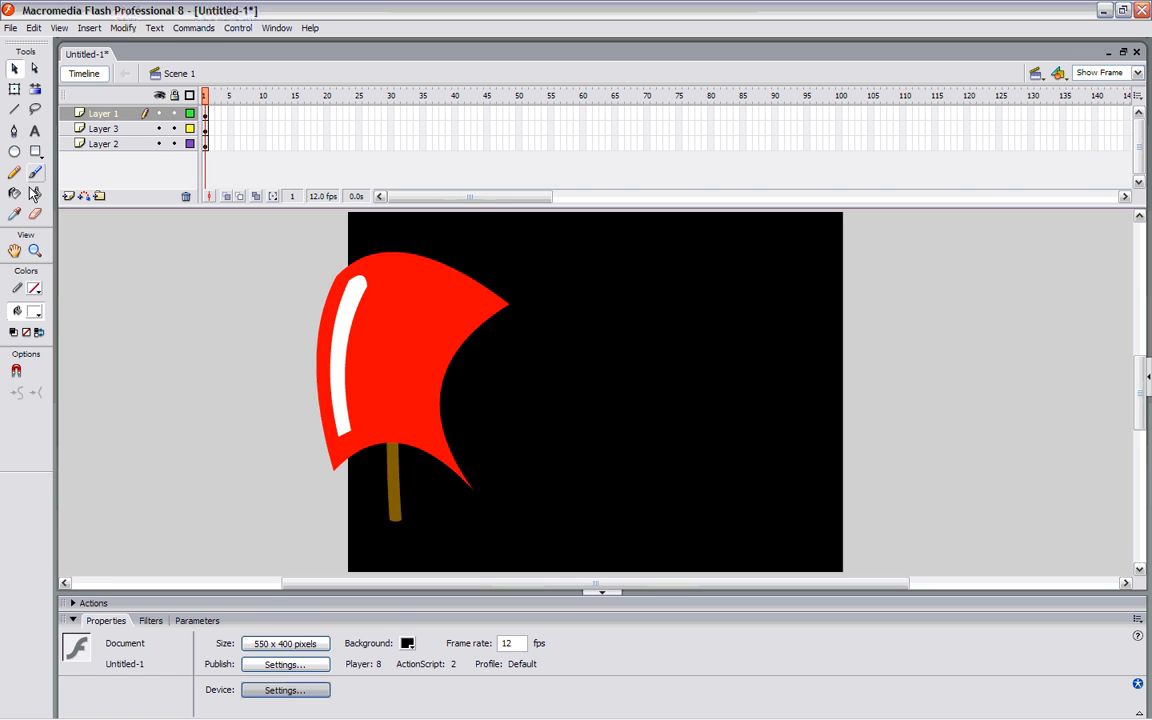
- Draw three short white lines with the Line tool near the red shape's right edge
{"action": "left_click", "coordinate": [14, 112]}
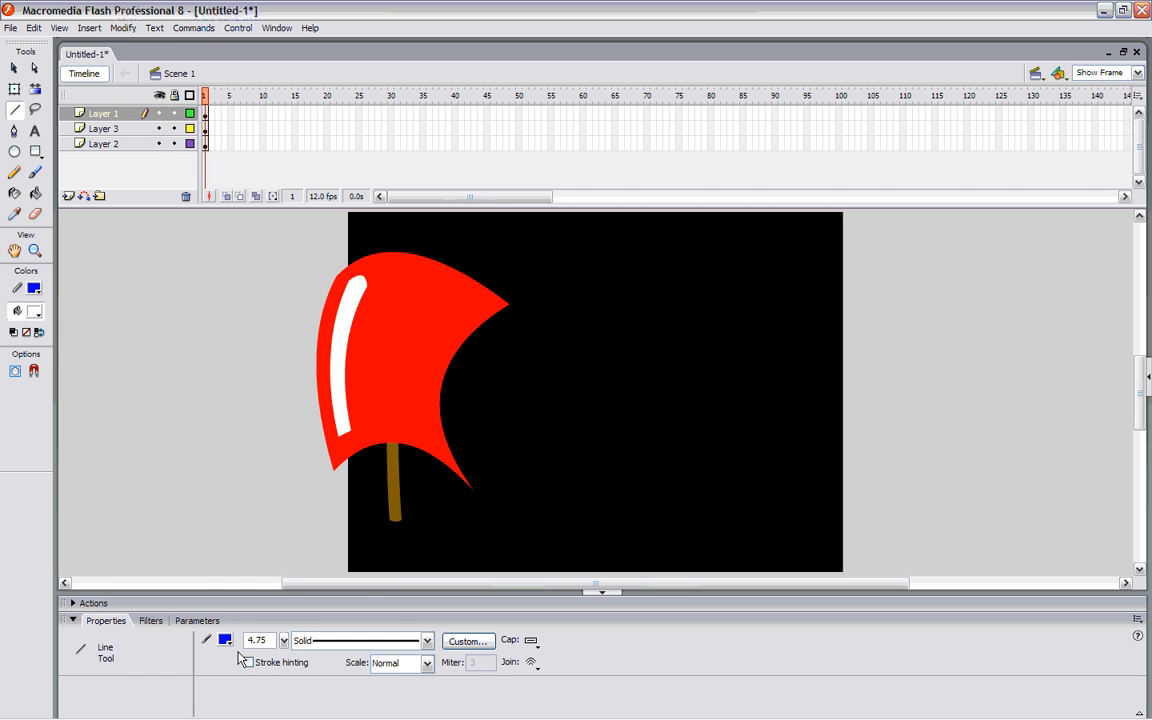
{"action": "left_click", "coordinate": [225, 640]}
{"action": "left_click", "coordinate": [211, 492]}
{"action": "left_click_drag", "start_coordinate": [415, 296], "coordinate": [485, 305]}
{"action": "left_click_drag", "start_coordinate": [402, 335], "coordinate": [443, 354]}
{"action": "left_click_drag", "start_coordinate": [395, 401], "coordinate": [430, 414]}
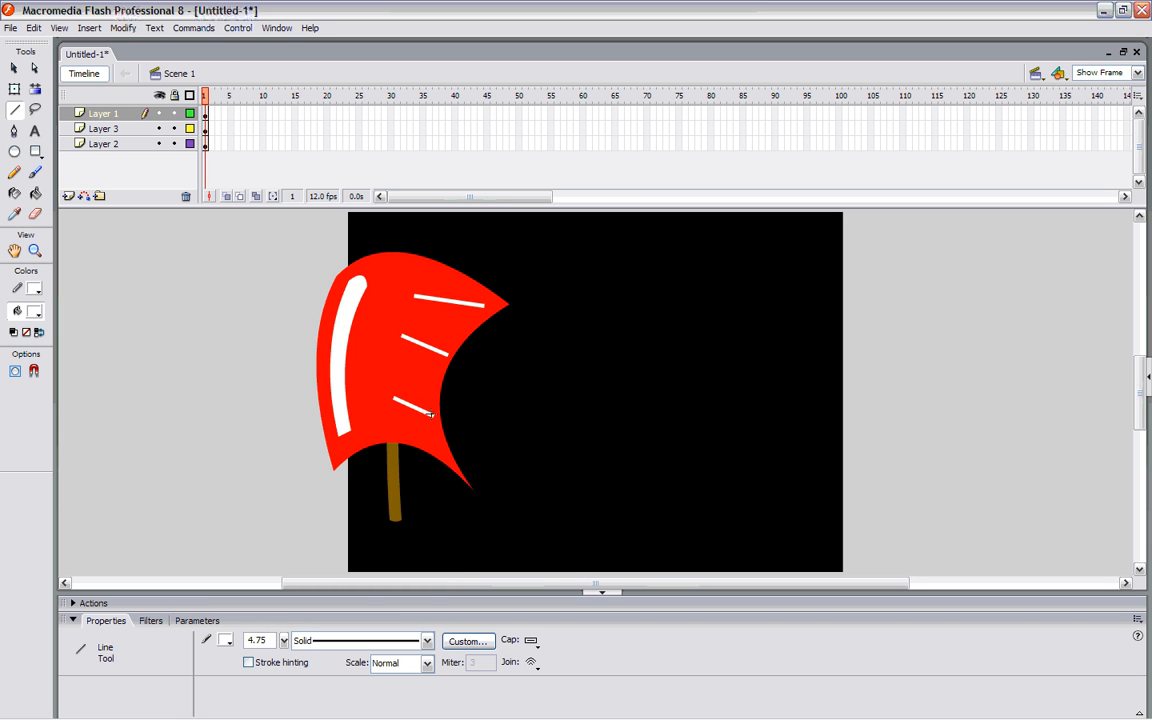
- Delete the three short white lines from the red shape
{"action": "left_click", "coordinate": [14, 67]}
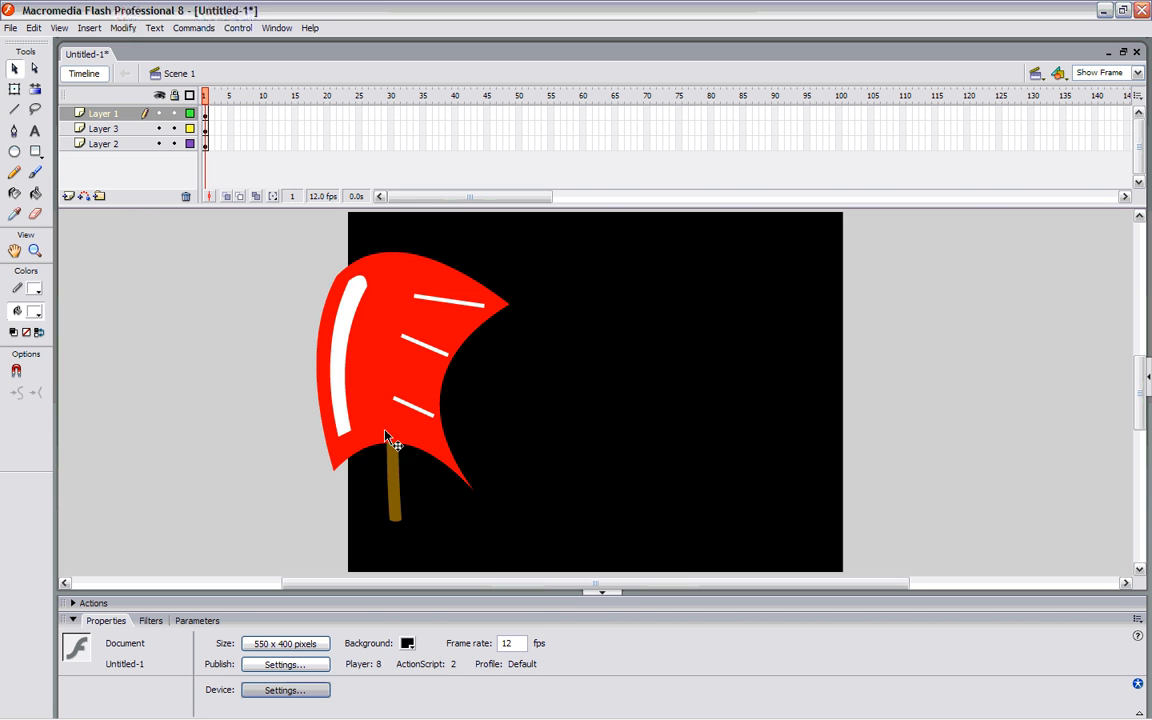
{"action": "left_click", "coordinate": [428, 415]}
{"action": "key", "text": "Delete"}
{"action": "left_click", "coordinate": [430, 352]}
{"action": "key", "text": "Delete"}
{"action": "left_click", "coordinate": [458, 303]}
{"action": "key", "text": "Delete"}
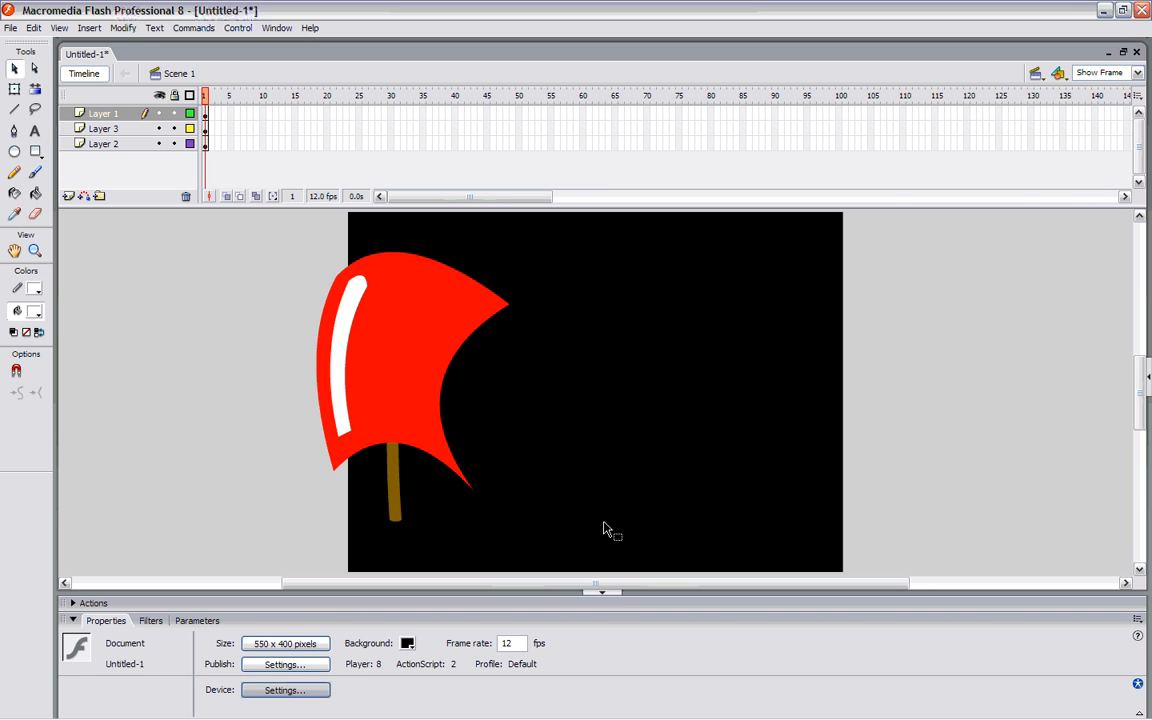
- Set the Rectangle tool to a brown stroke matching the handle and a #CC6633 orange-brown fill
{"action": "scroll", "coordinate": [1020, 518], "scroll_direction": "down", "scroll_amount": 2}
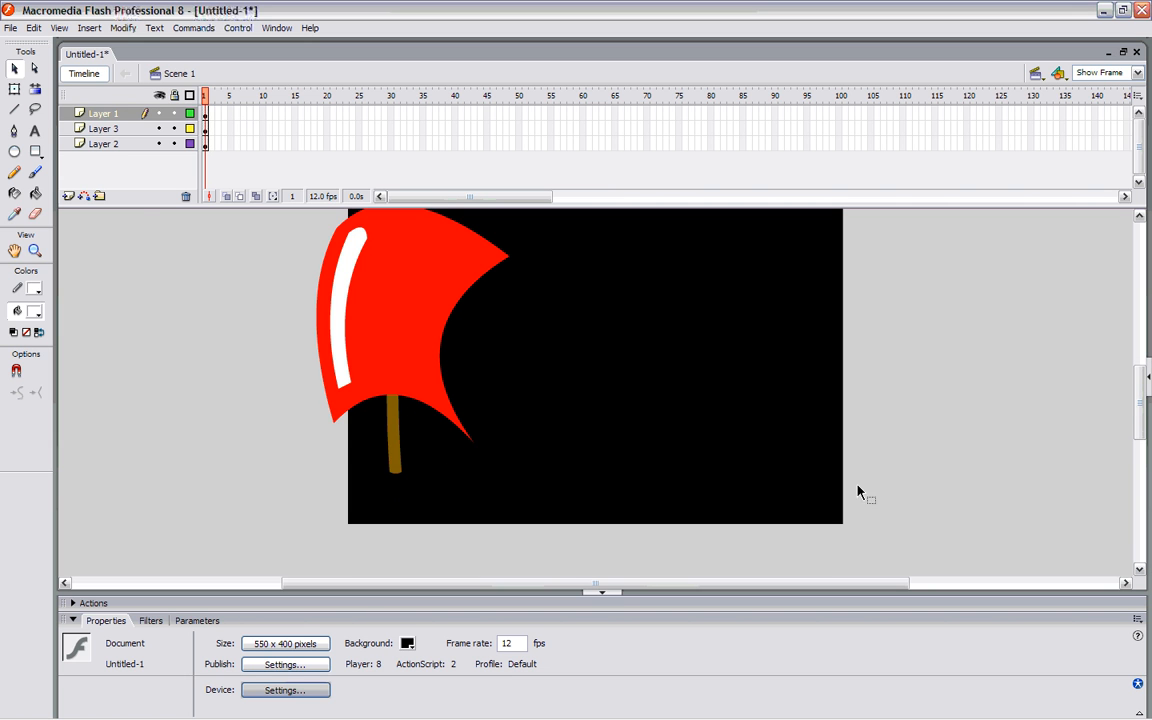
{"action": "left_click", "coordinate": [36, 151]}
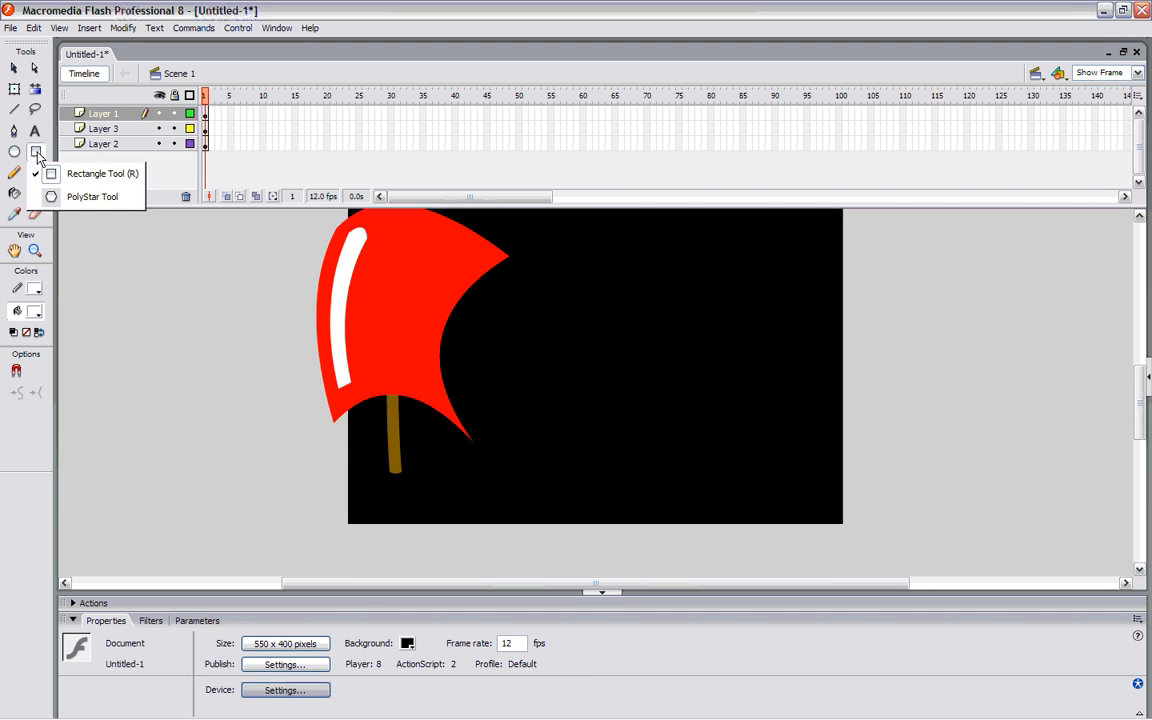
{"action": "left_click", "coordinate": [58, 173]}
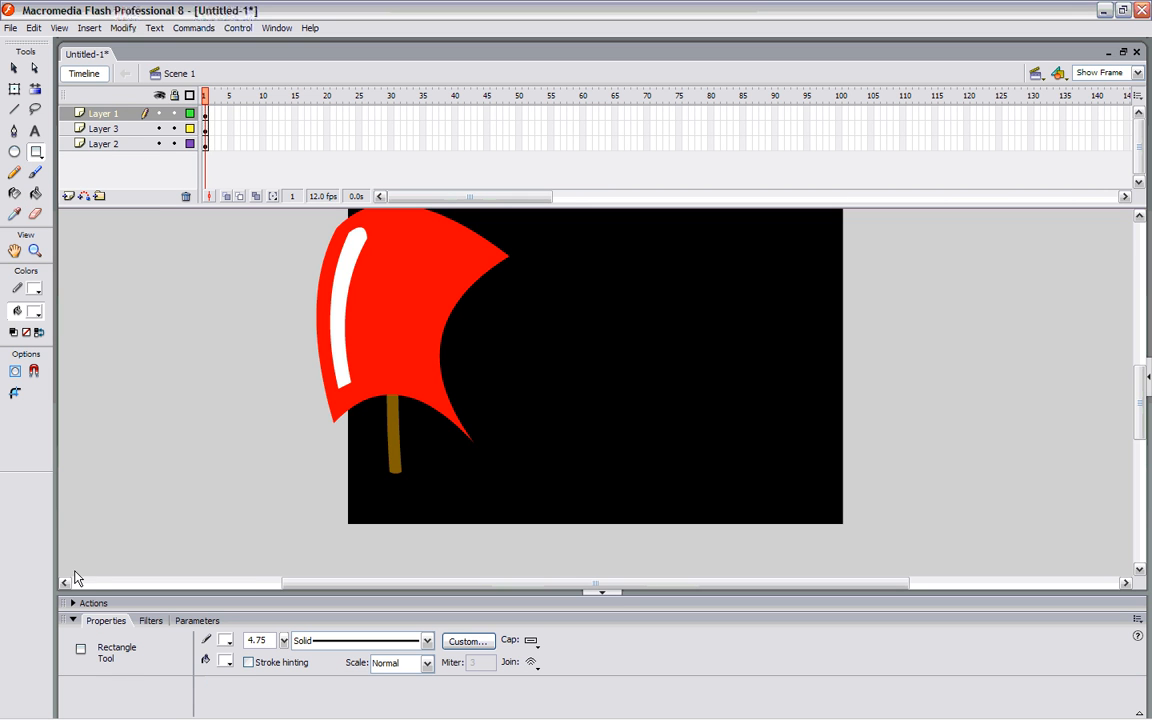
{"action": "left_click", "coordinate": [24, 289]}
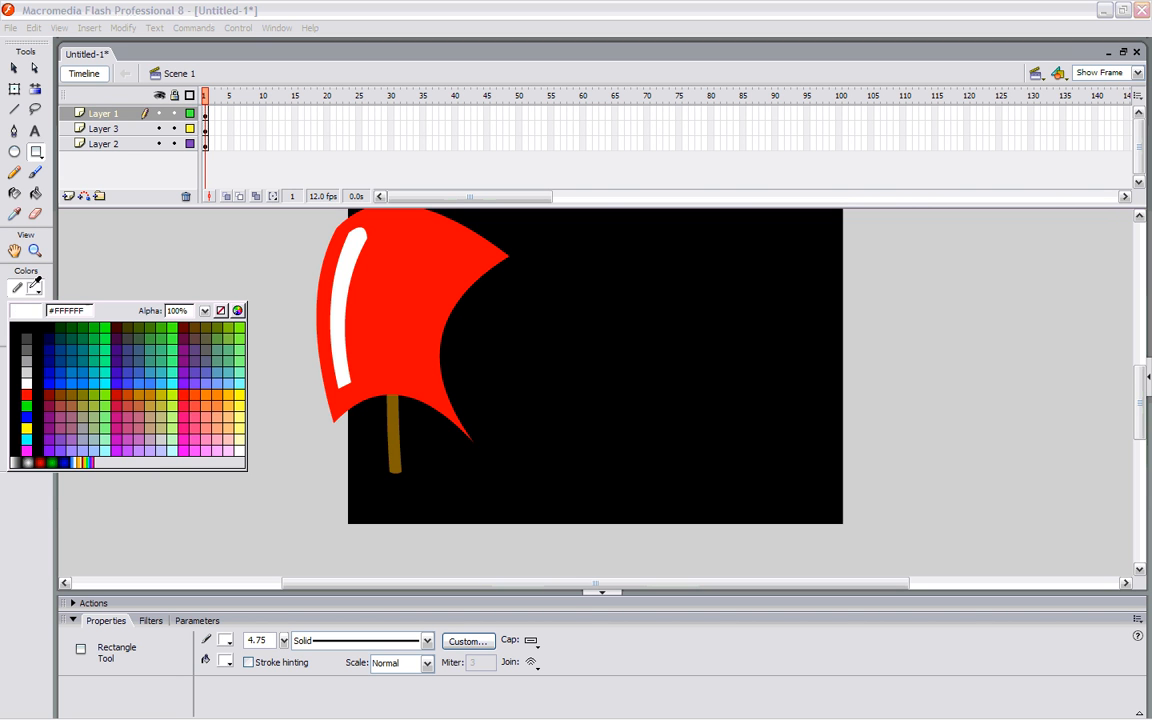
{"action": "left_click", "coordinate": [72, 394]}
{"action": "left_click", "coordinate": [35, 316]}
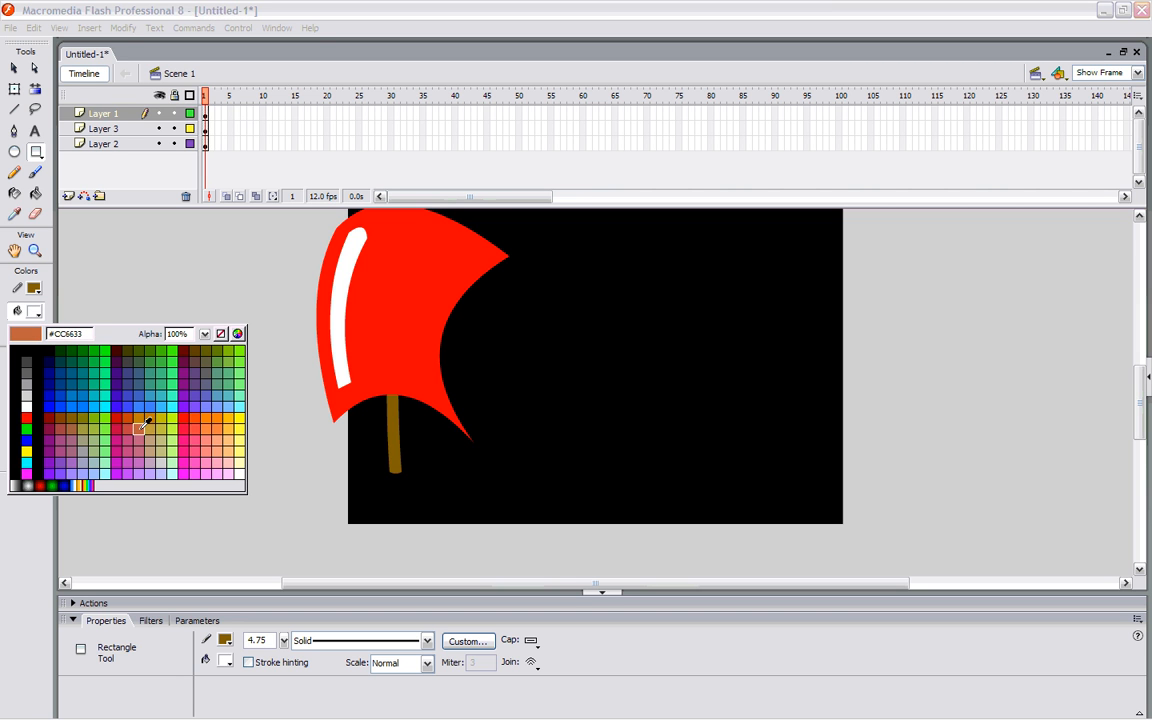
{"action": "left_click", "coordinate": [141, 426]}
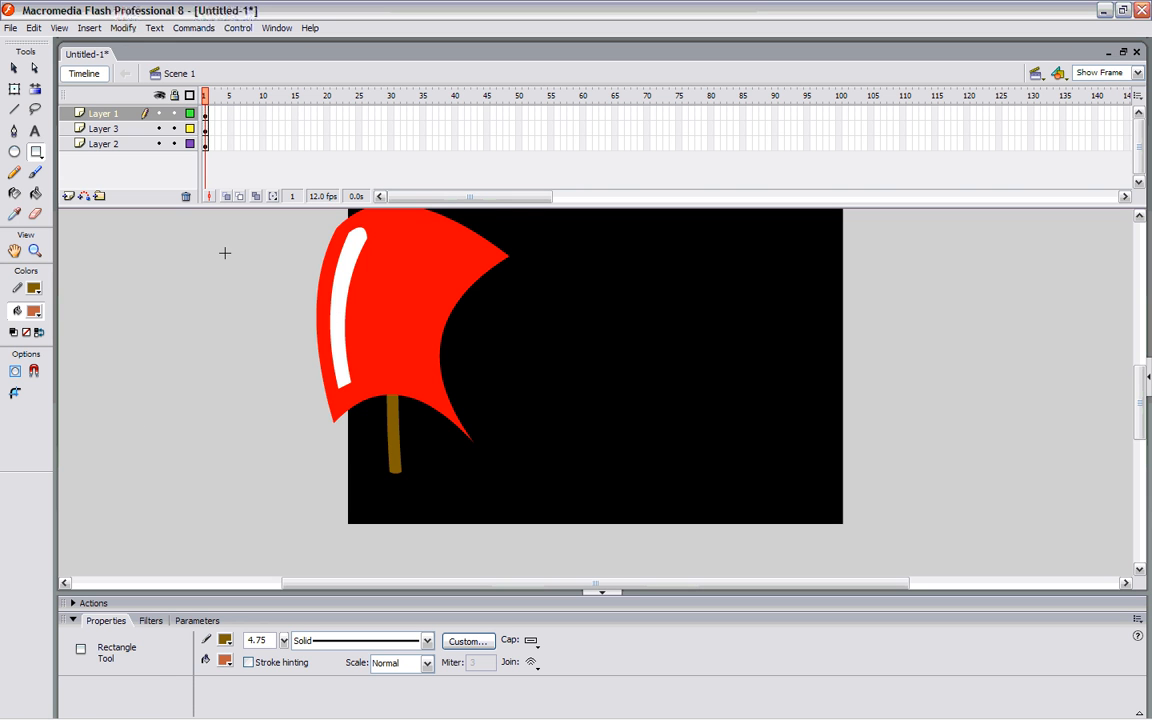
{"action": "scroll", "coordinate": [1026, 196], "scroll_direction": "up", "scroll_amount": 2}
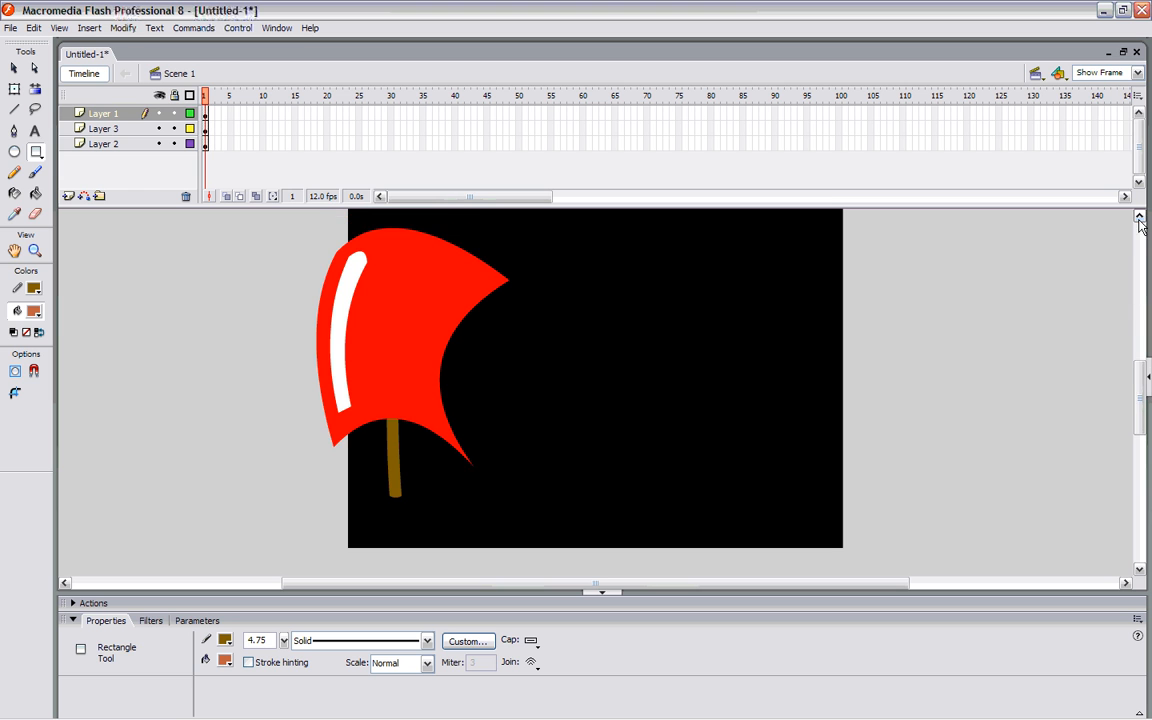
- Cut the curved white highlight from Layer 1
{"action": "left_click", "coordinate": [14, 67]}
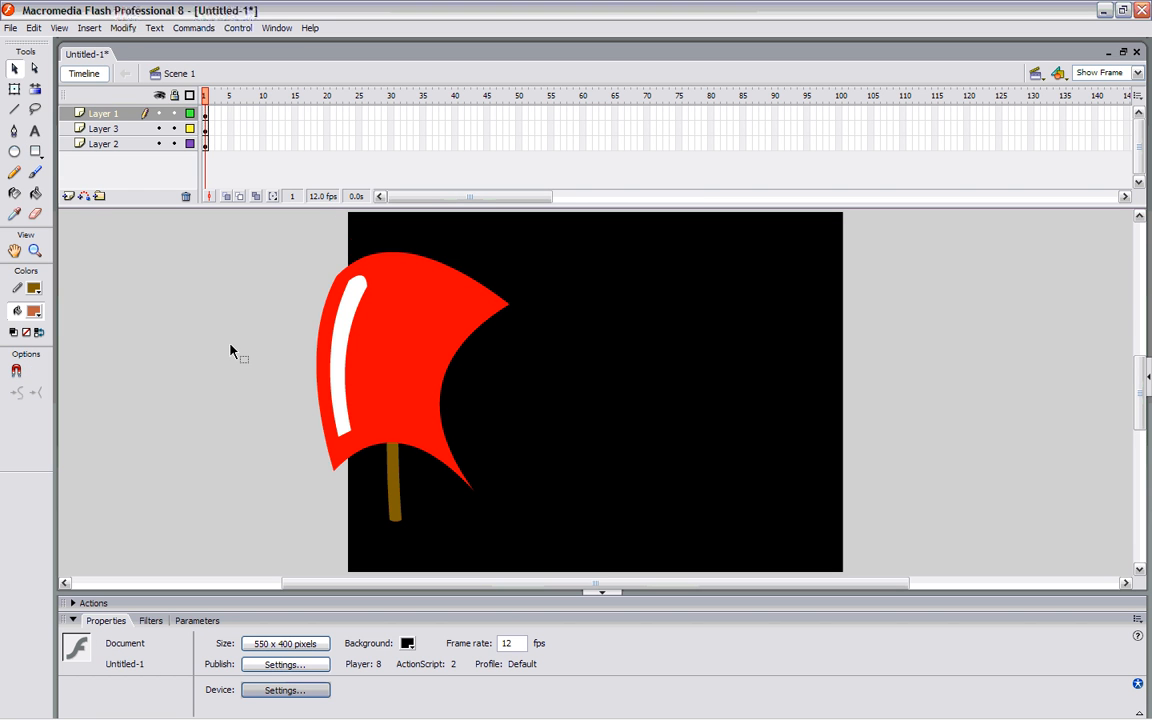
{"action": "left_click_drag", "start_coordinate": [275, 244], "coordinate": [555, 524]}
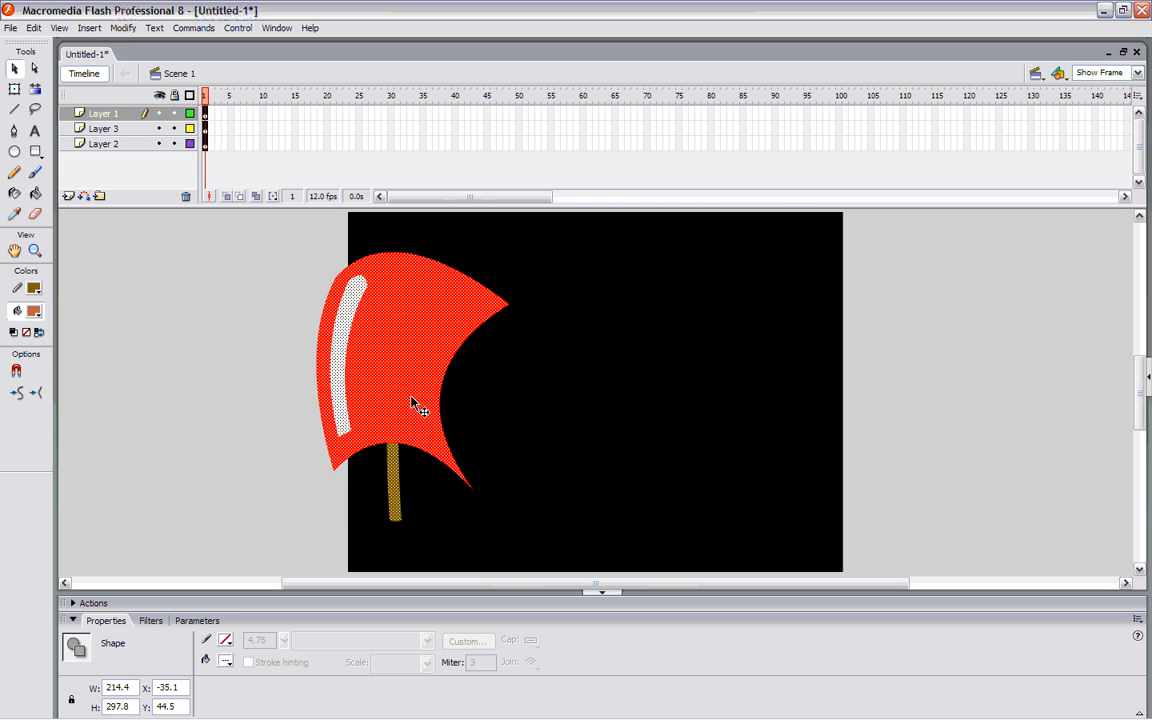
{"action": "left_click", "coordinate": [394, 497], "text": "shift"}
{"action": "left_click", "coordinate": [515, 440]}
{"action": "left_click", "coordinate": [344, 350]}
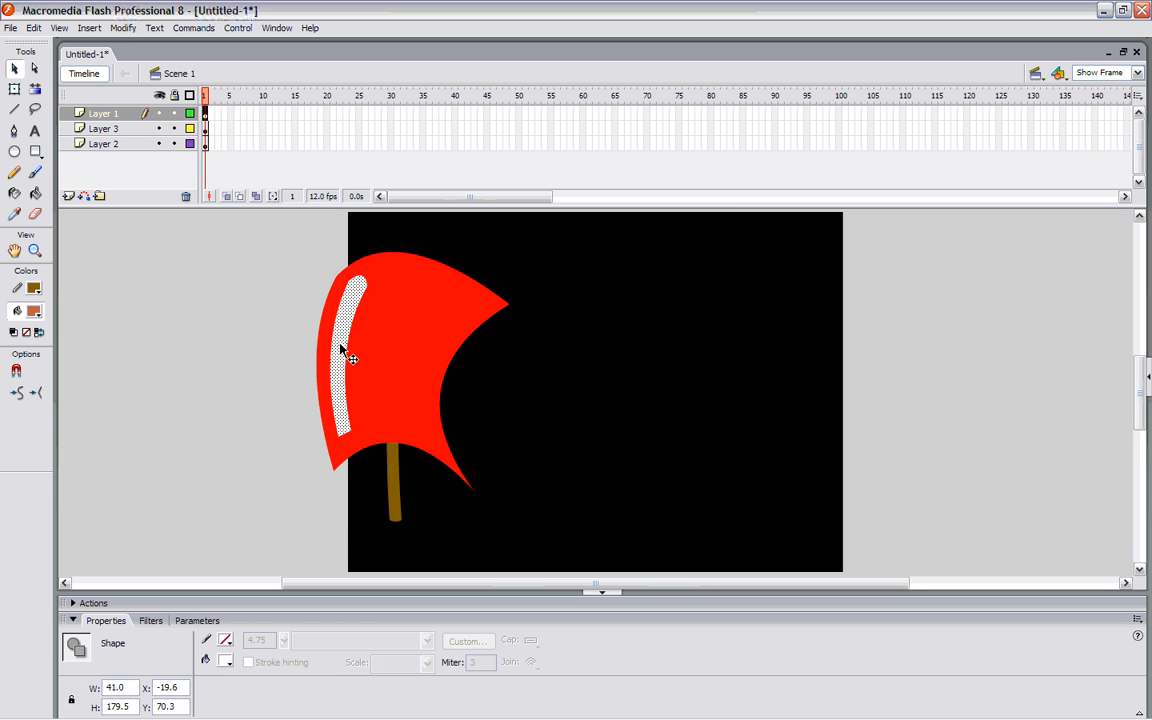
{"action": "key", "text": "Delete"}
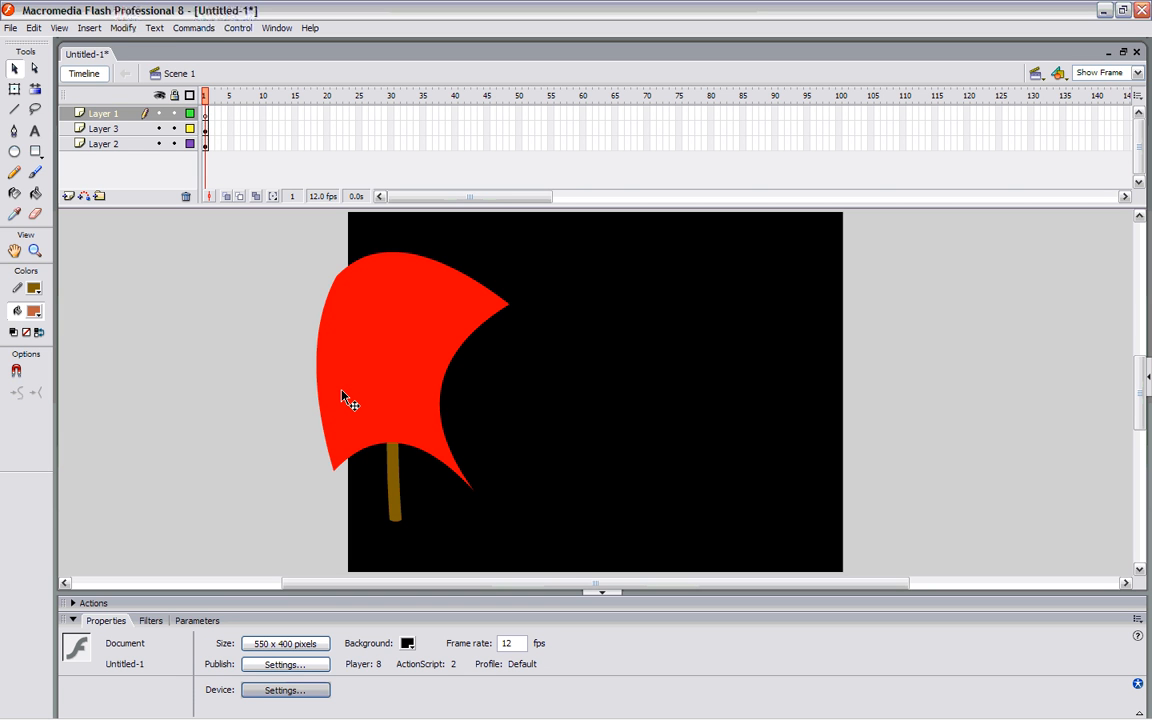
- Group the red shape on Layer 3 and paste the cut white highlight in place on the same layer
{"action": "left_click", "coordinate": [206, 131]}
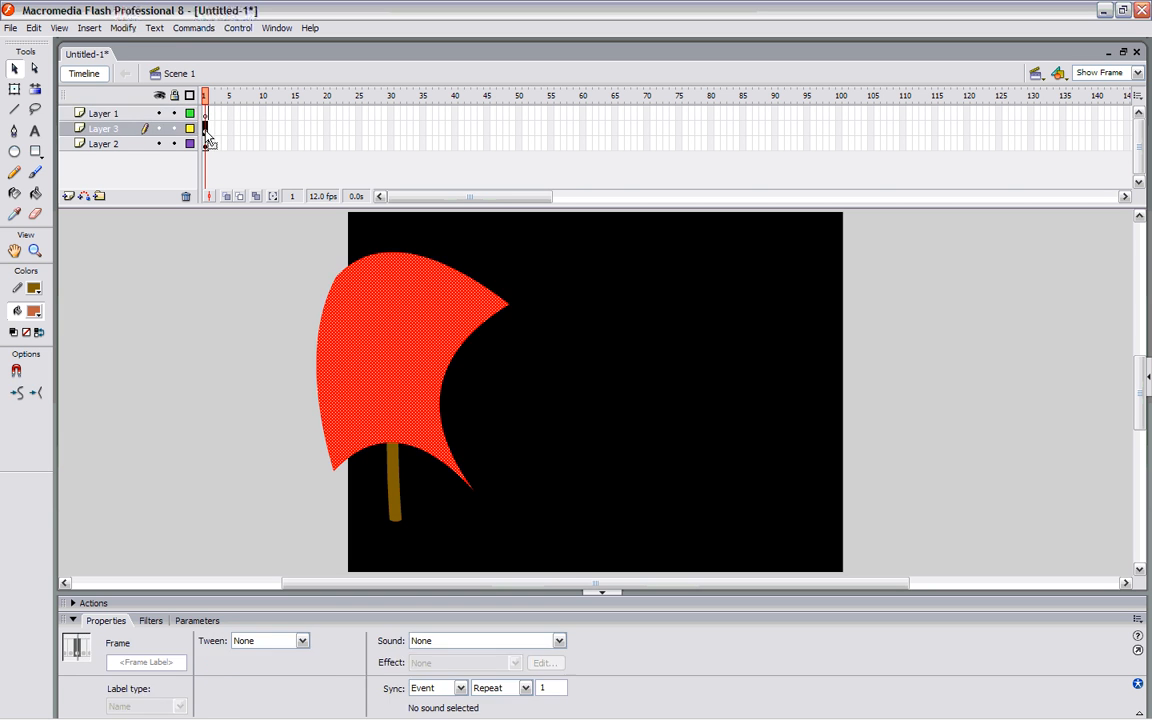
{"action": "left_click", "coordinate": [377, 340]}
{"action": "left_click", "coordinate": [589, 368]}
{"action": "left_click", "coordinate": [427, 340]}
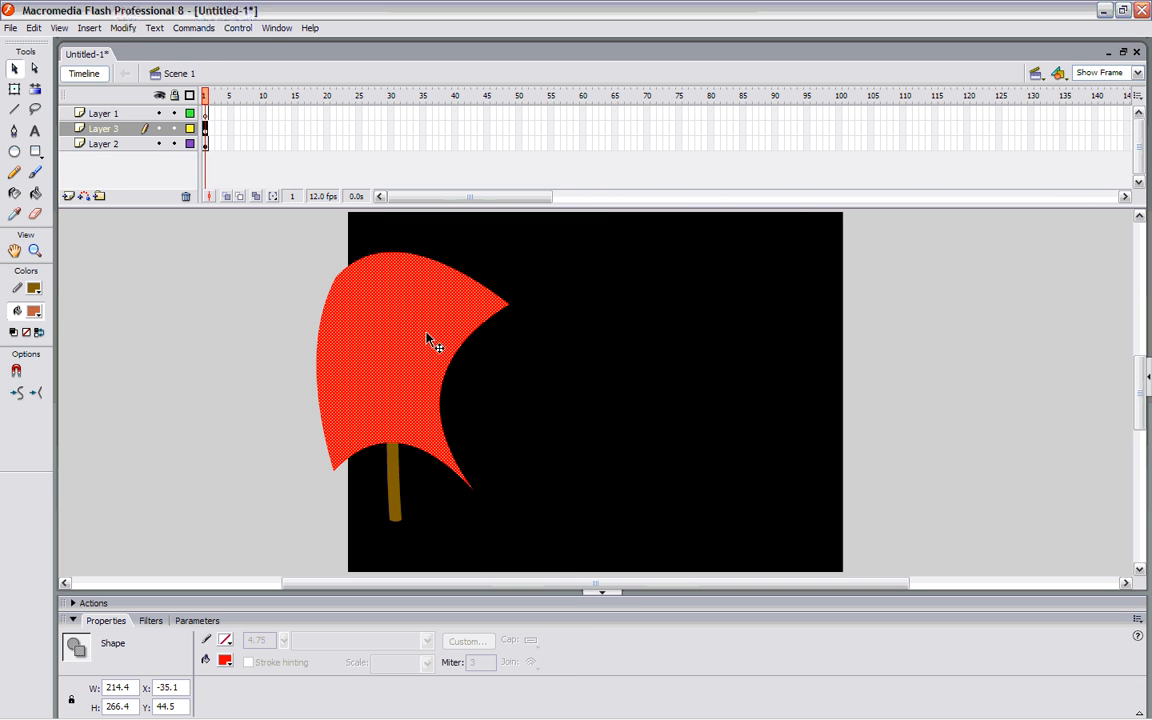
{"action": "left_click", "coordinate": [124, 28]}
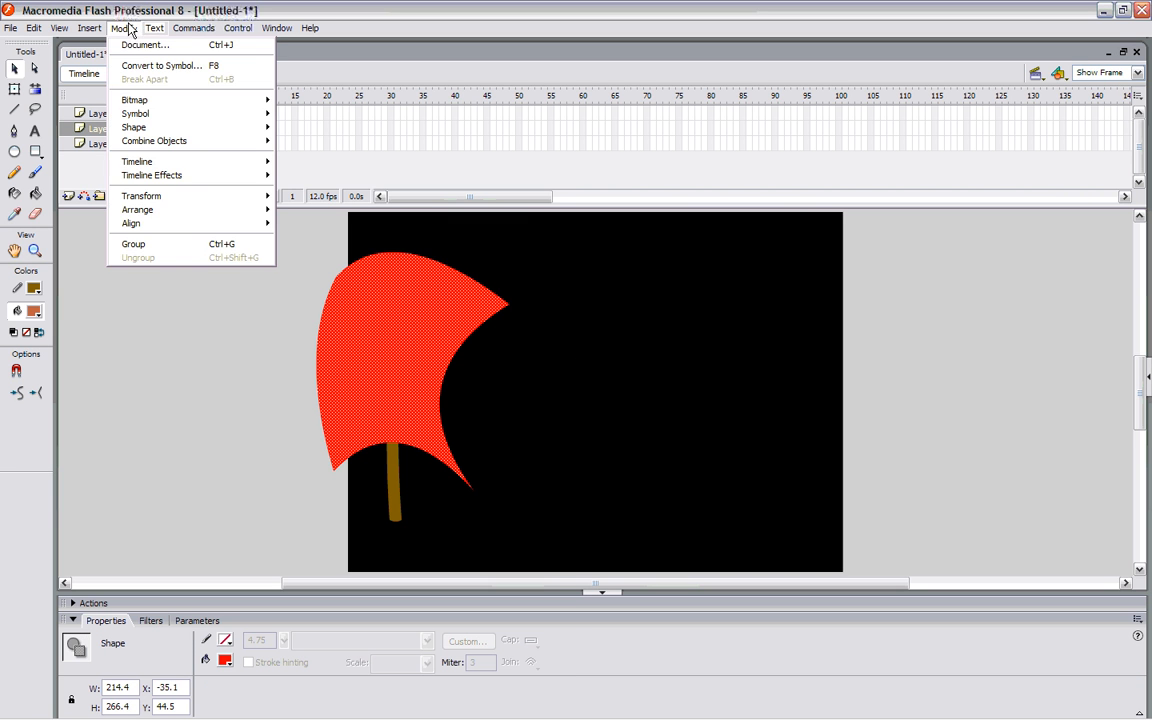
{"action": "left_click", "coordinate": [146, 251]}
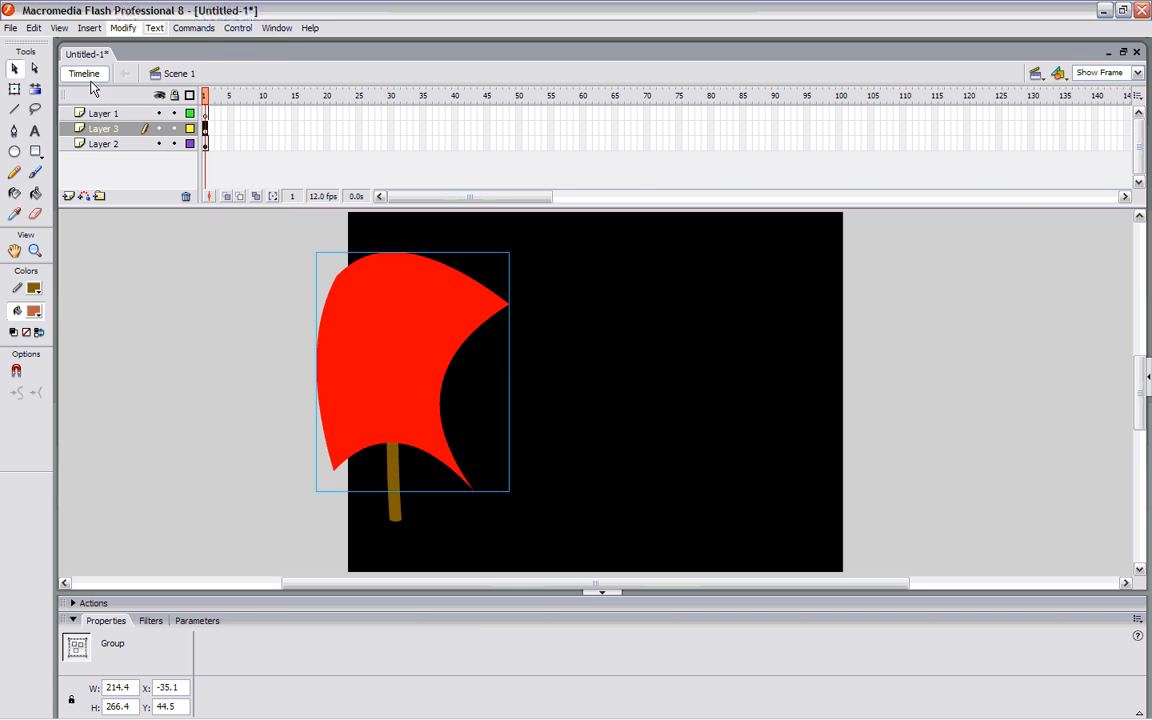
{"action": "left_click", "coordinate": [34, 28]}
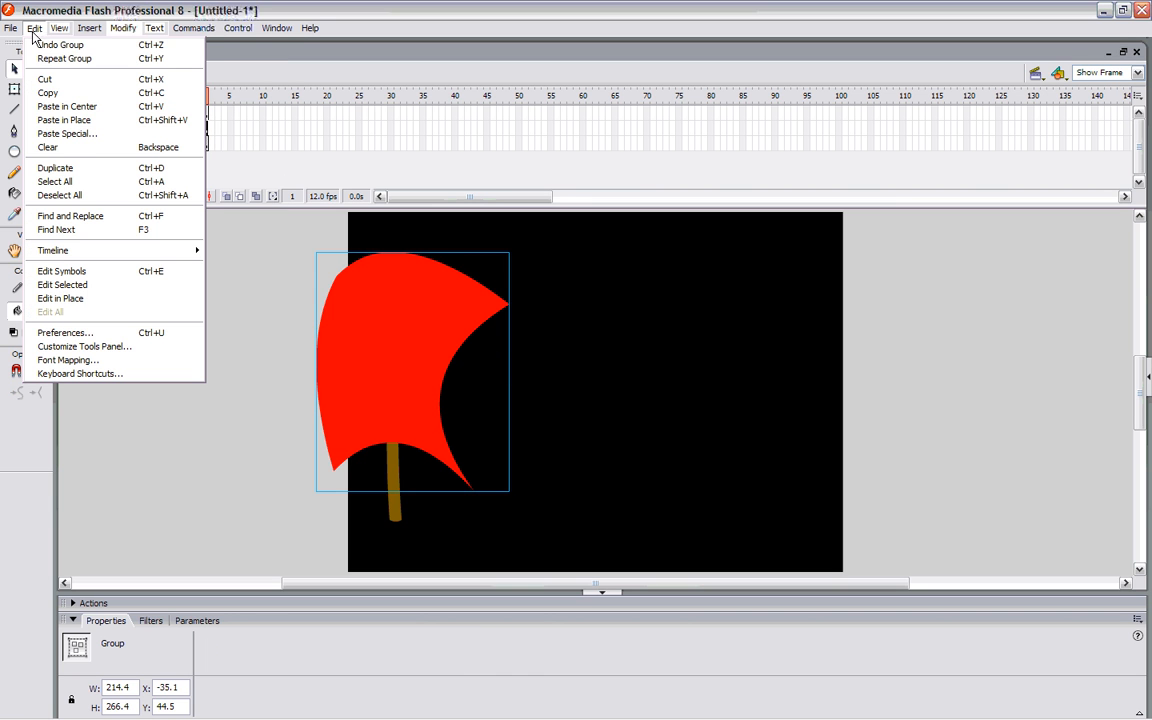
{"action": "left_click", "coordinate": [64, 120]}
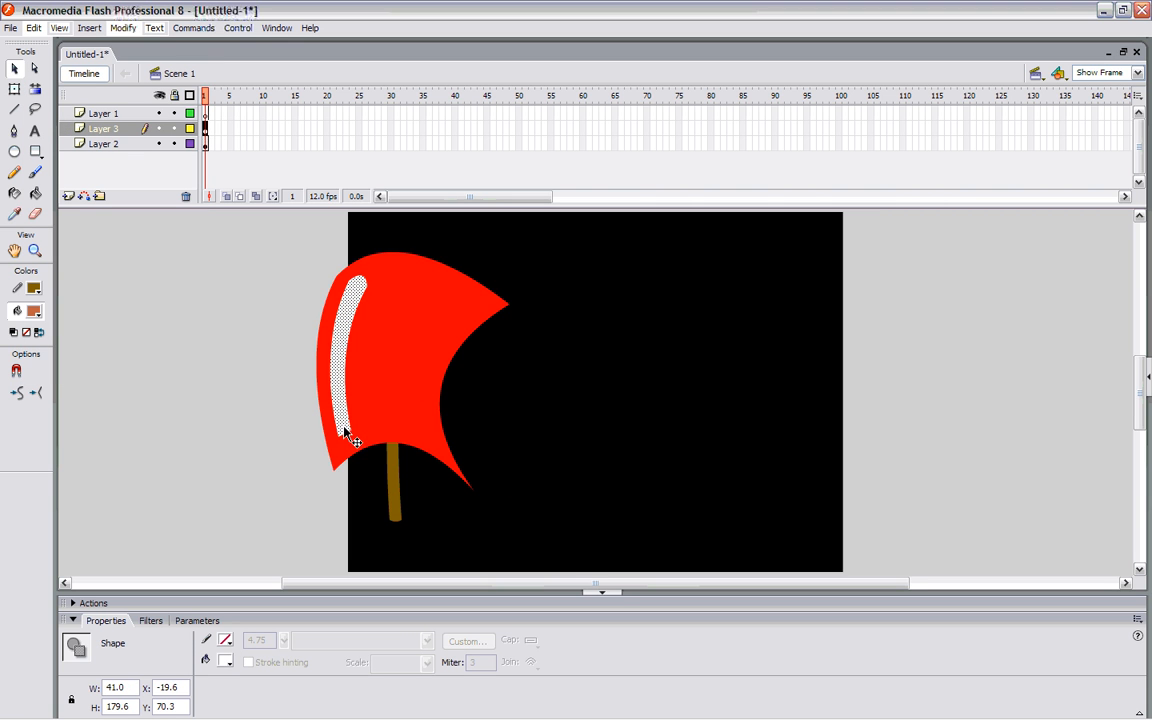
{"action": "key", "text": "Delete"}
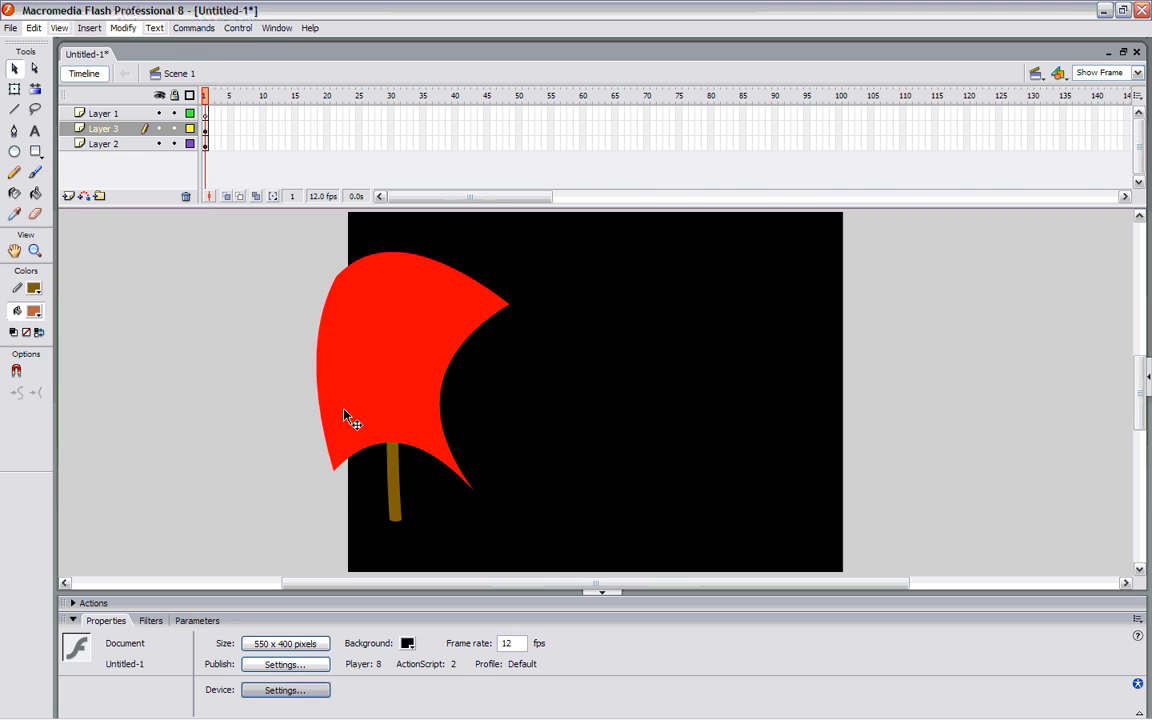
{"action": "left_click", "coordinate": [396, 358]}
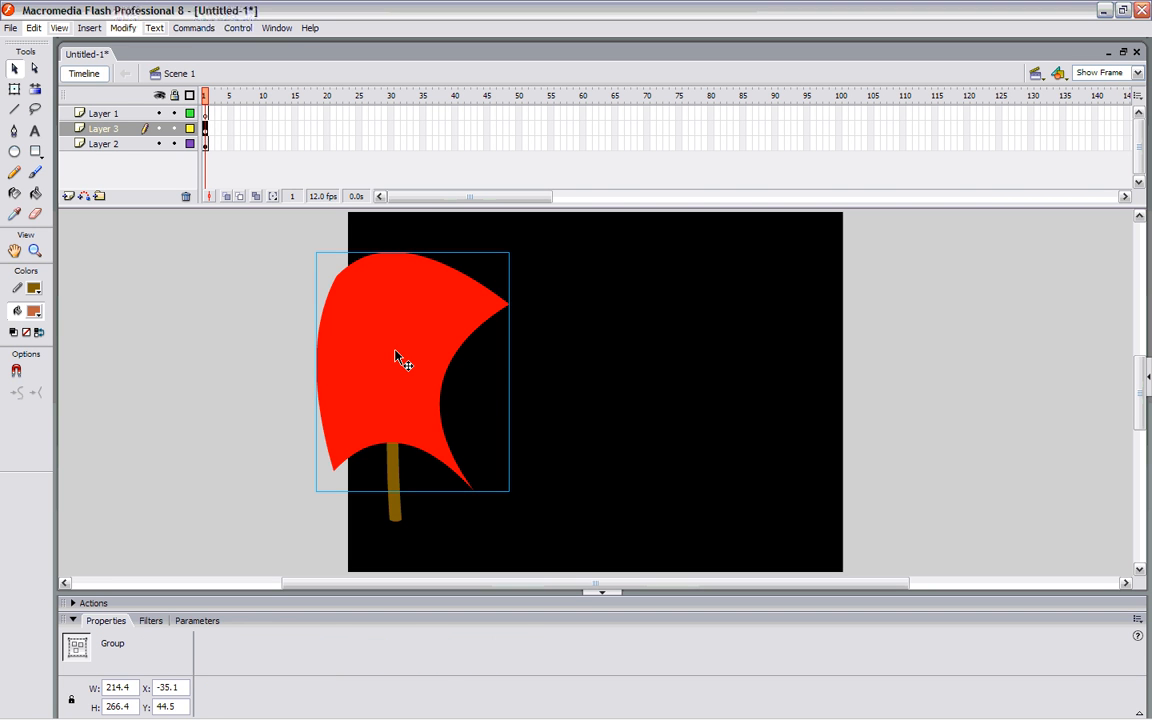
{"action": "key", "text": "ctrl+z"}
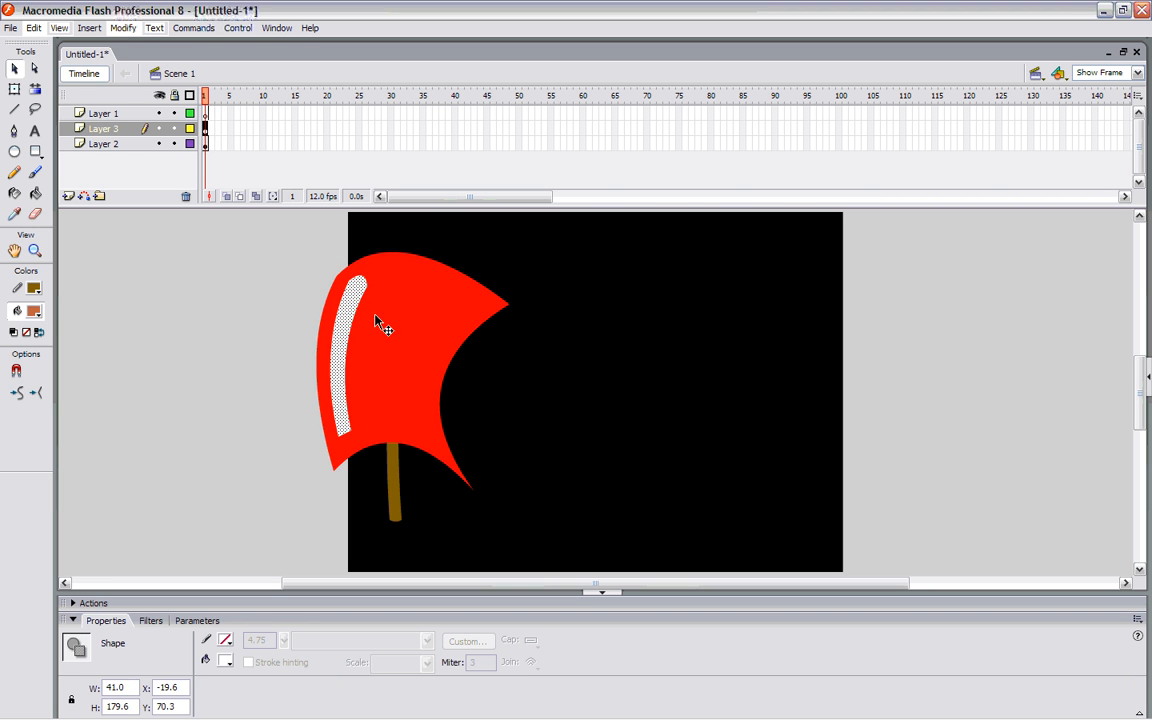
- Group the pasted white highlight and deselect it
{"action": "left_click", "coordinate": [123, 28]}
{"action": "left_click", "coordinate": [149, 245]}
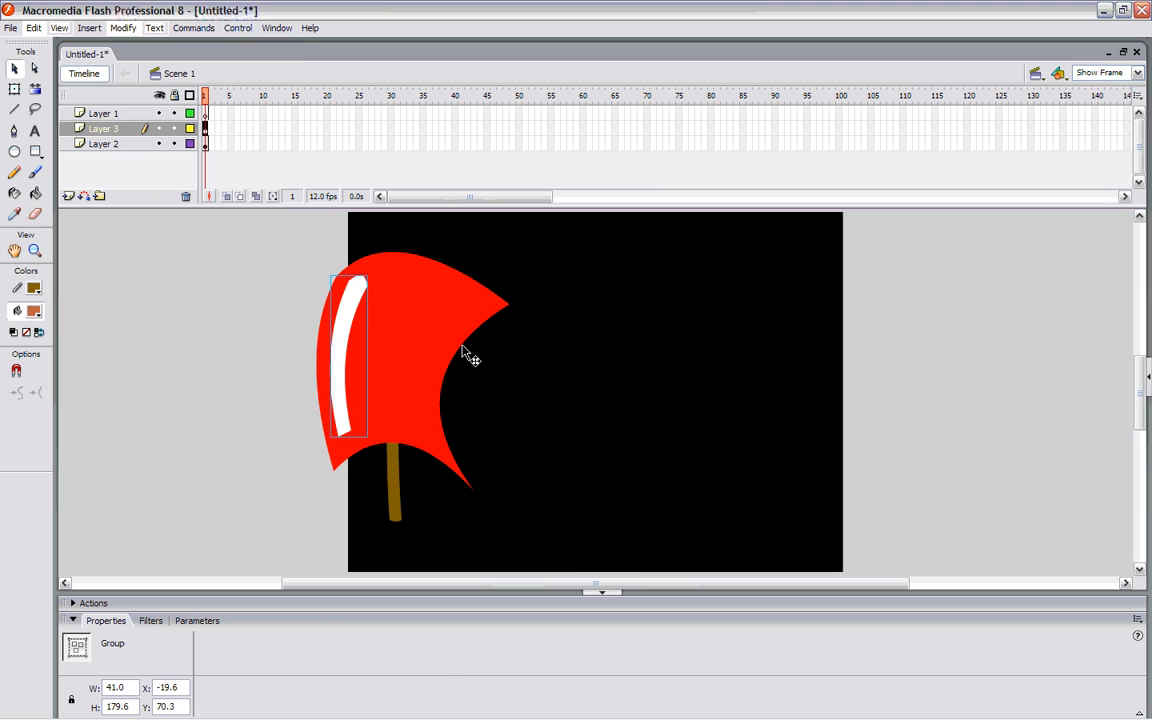
{"action": "left_click", "coordinate": [550, 345]}
- Select the highlight group and the red group in turn and review the Arrange options for stacking order
{"action": "left_click", "coordinate": [357, 305]}
{"action": "left_click", "coordinate": [445, 328]}
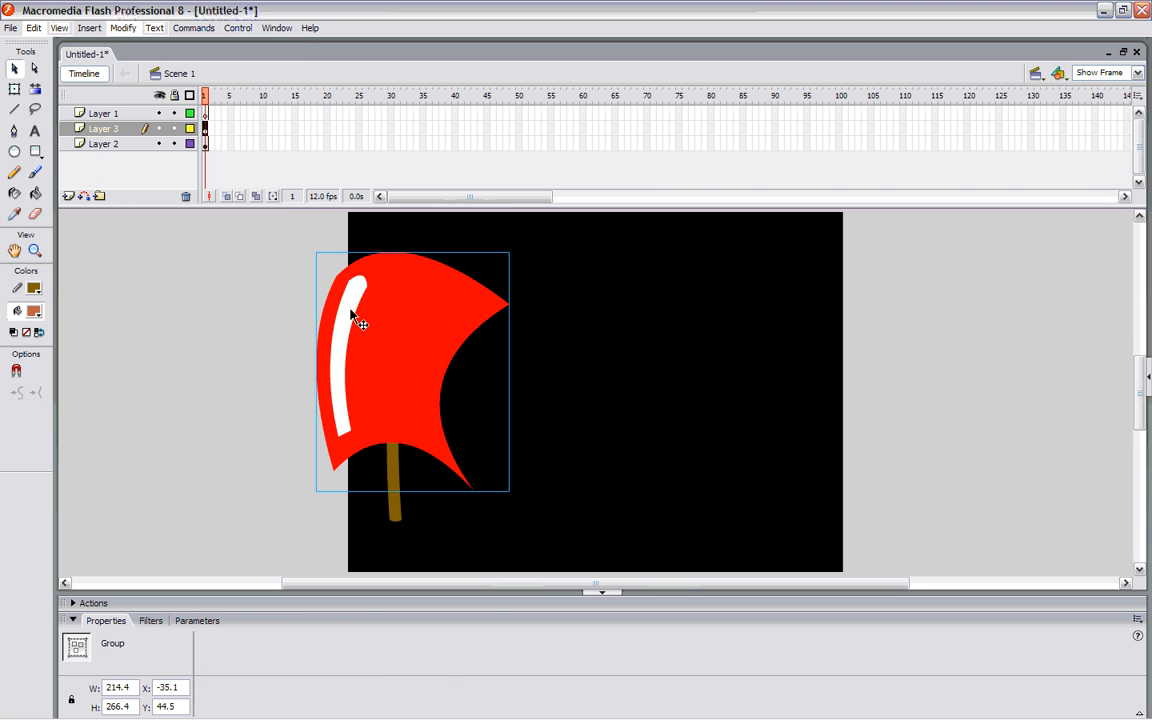
{"action": "left_click", "coordinate": [358, 321]}
{"action": "left_click", "coordinate": [411, 327]}
{"action": "left_click", "coordinate": [354, 320]}
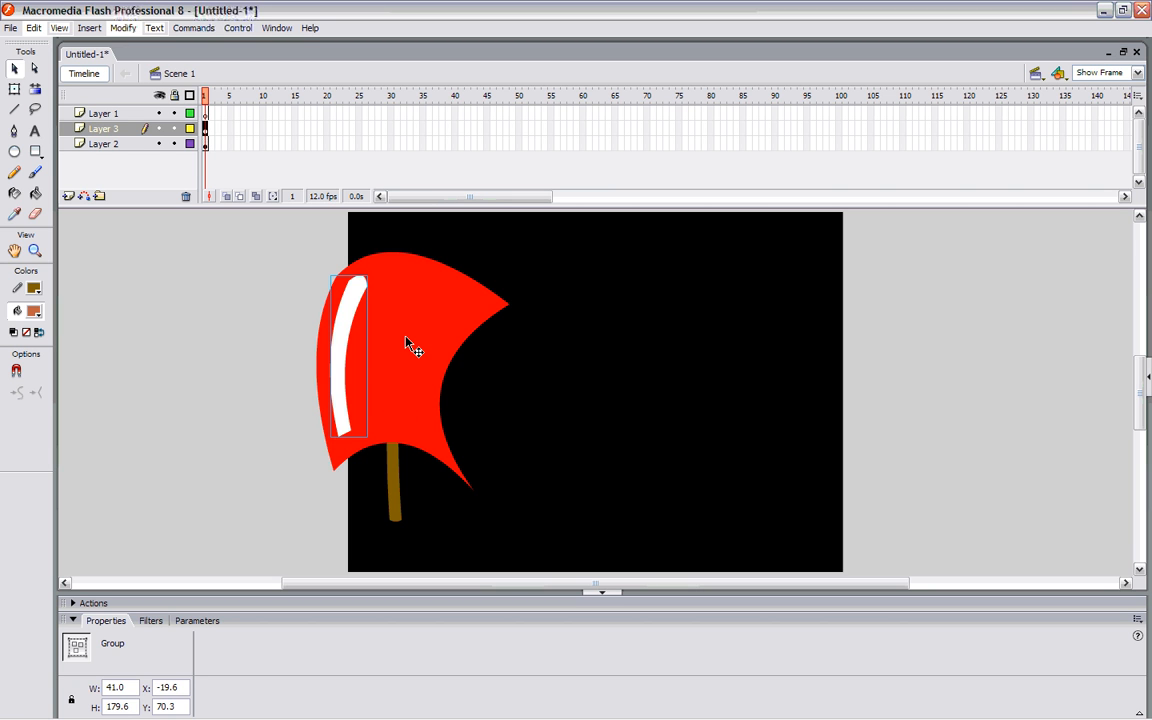
{"action": "left_click", "coordinate": [123, 28]}
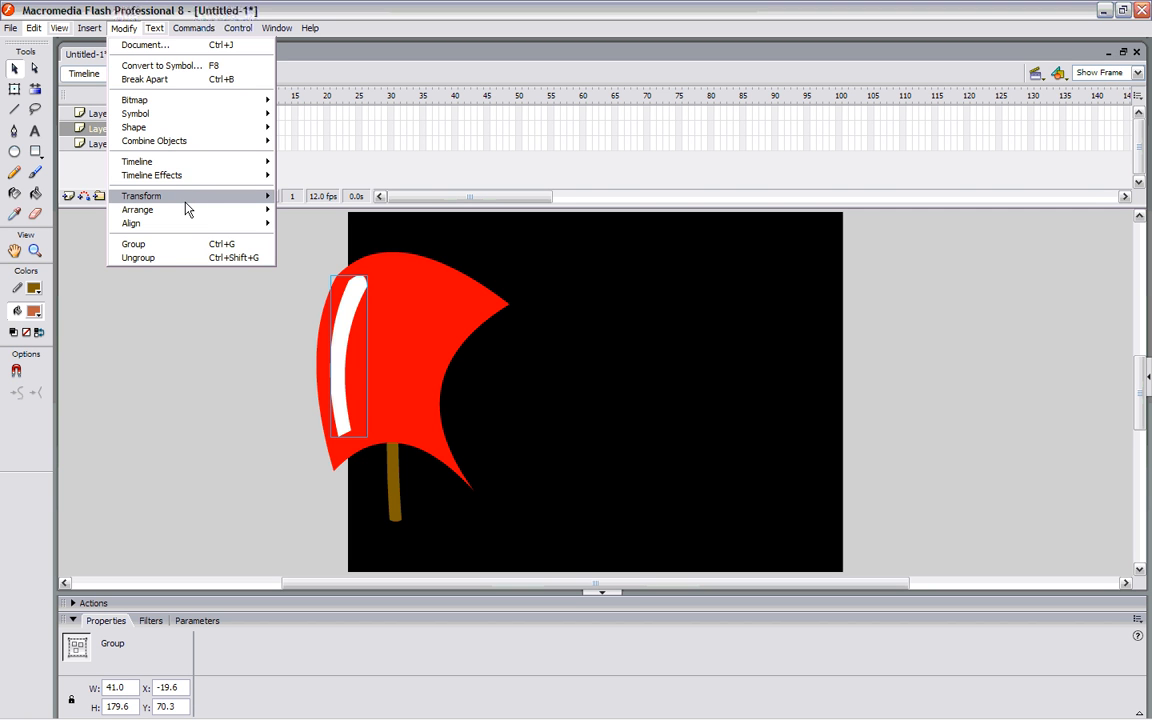
{"action": "mouse_move", "coordinate": [189, 221]}
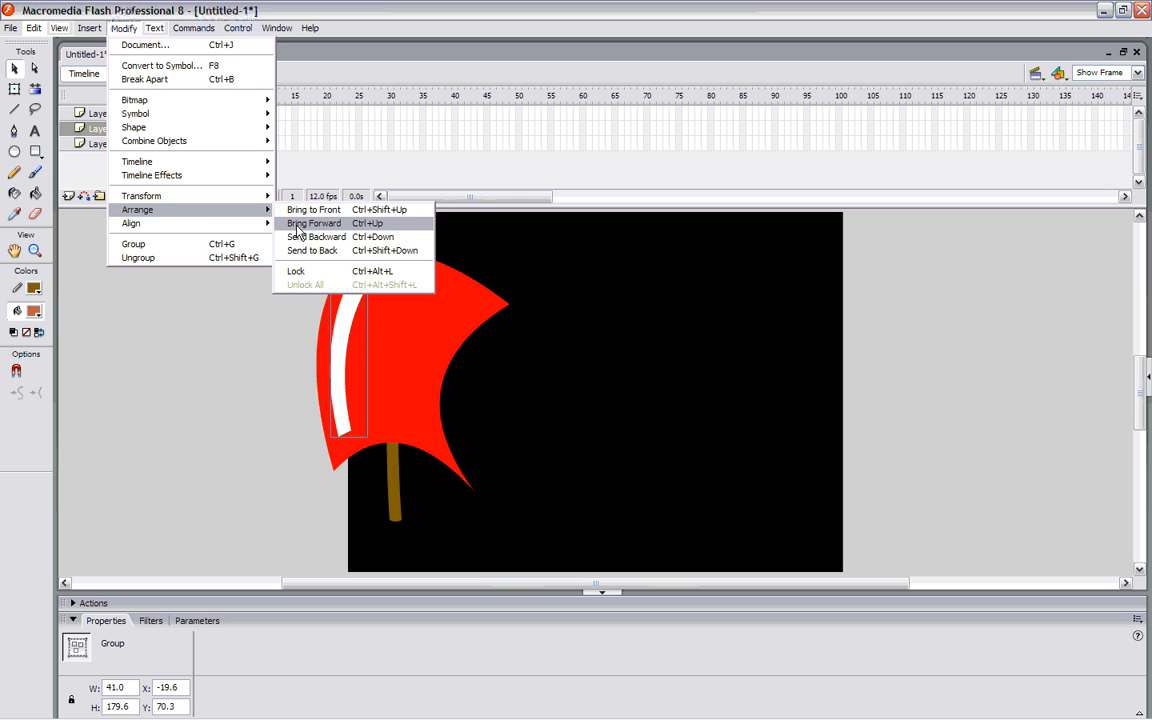
{"action": "left_click", "coordinate": [288, 374]}
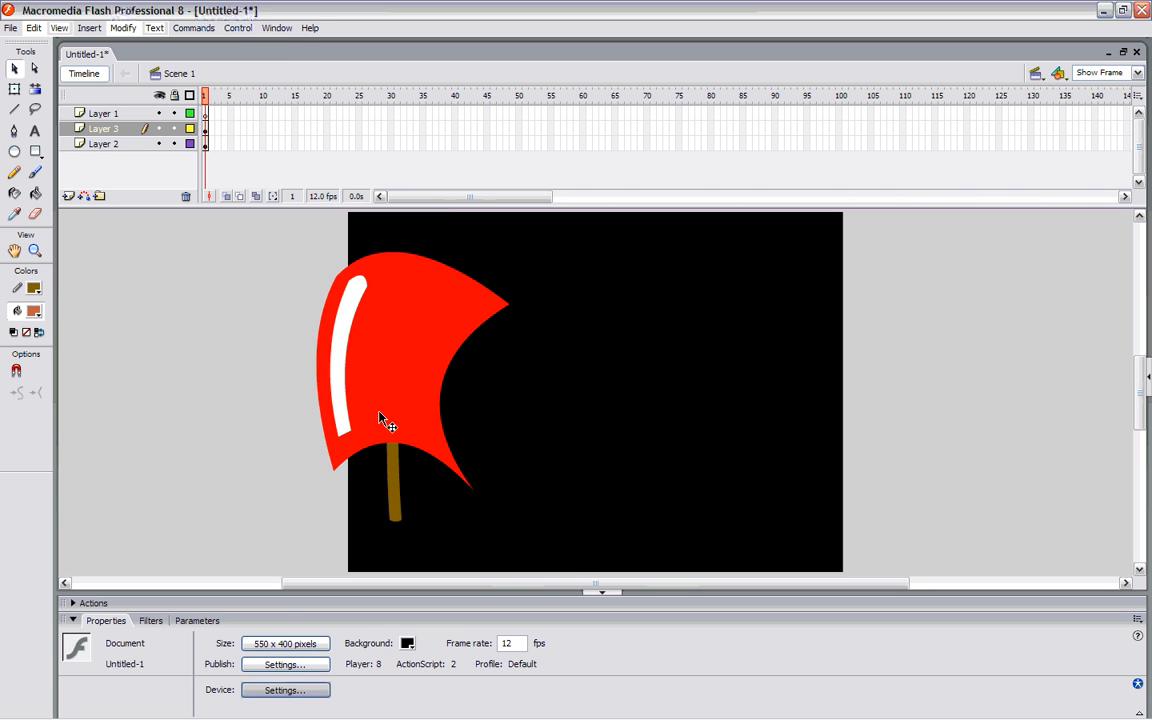
- Group the brown handle on Layer 2
{"action": "left_click", "coordinate": [390, 456]}
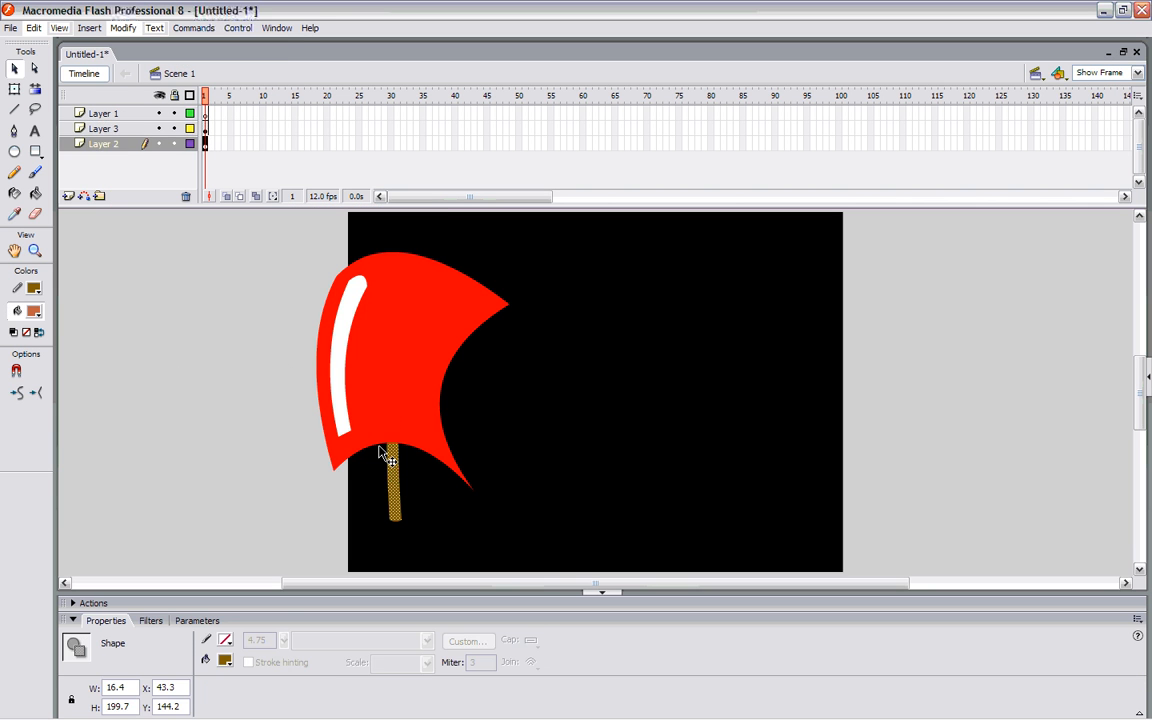
{"action": "left_click", "coordinate": [135, 28]}
{"action": "left_click", "coordinate": [158, 216]}
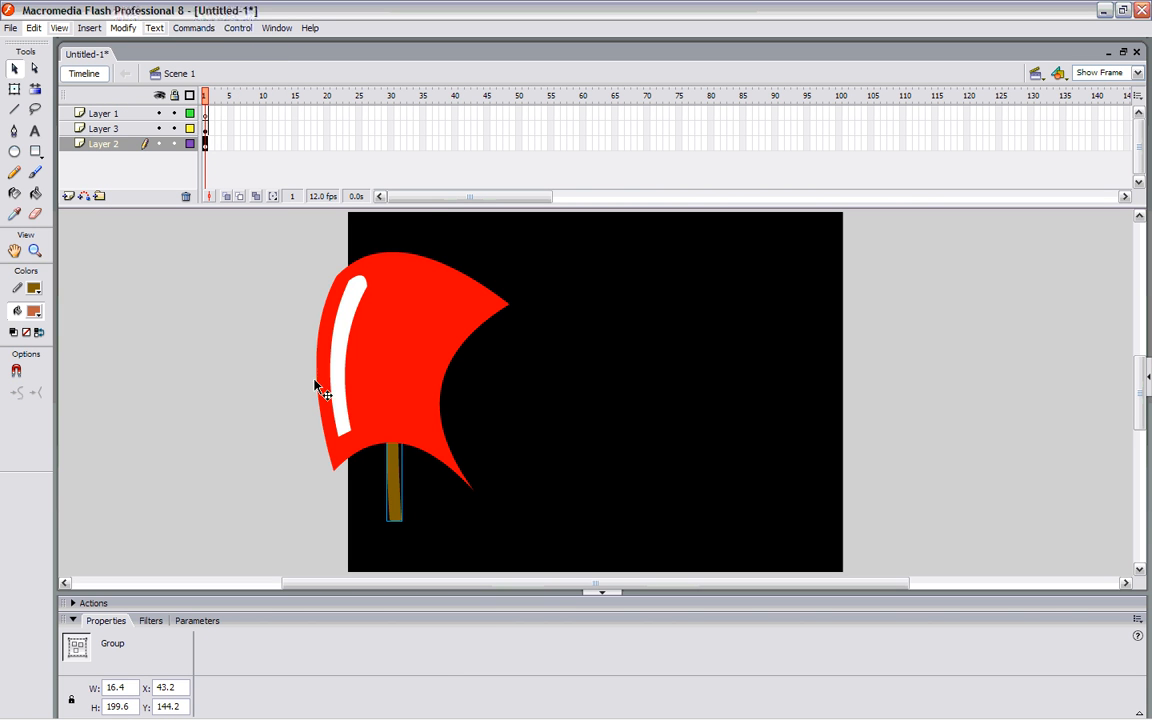
- Draw a wide, low orange-brown rectangle with a brown outline on Layer 1, covering the lower end of the handle
{"action": "left_click", "coordinate": [126, 114]}
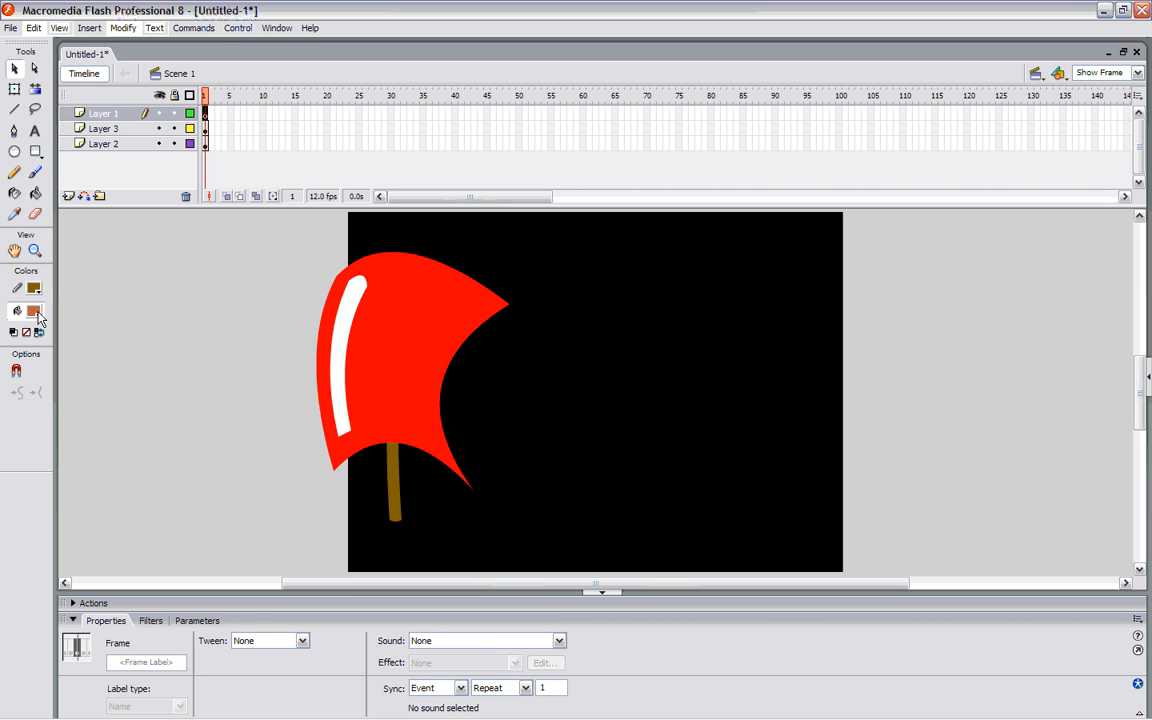
{"action": "left_click", "coordinate": [35, 151]}
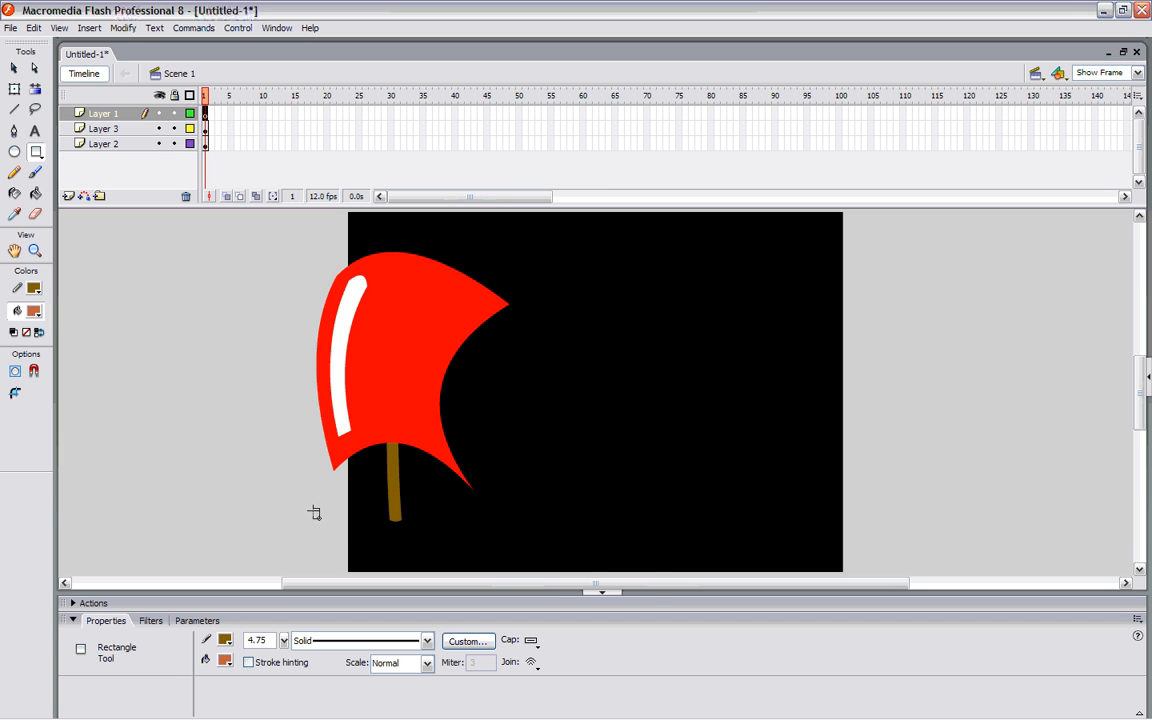
{"action": "mouse_move", "coordinate": [313, 508]}
{"action": "left_mouse_down"}
{"action": "mouse_move", "coordinate": [653, 588]}
{"action": "mouse_move", "coordinate": [594, 590]}
{"action": "left_mouse_up"}
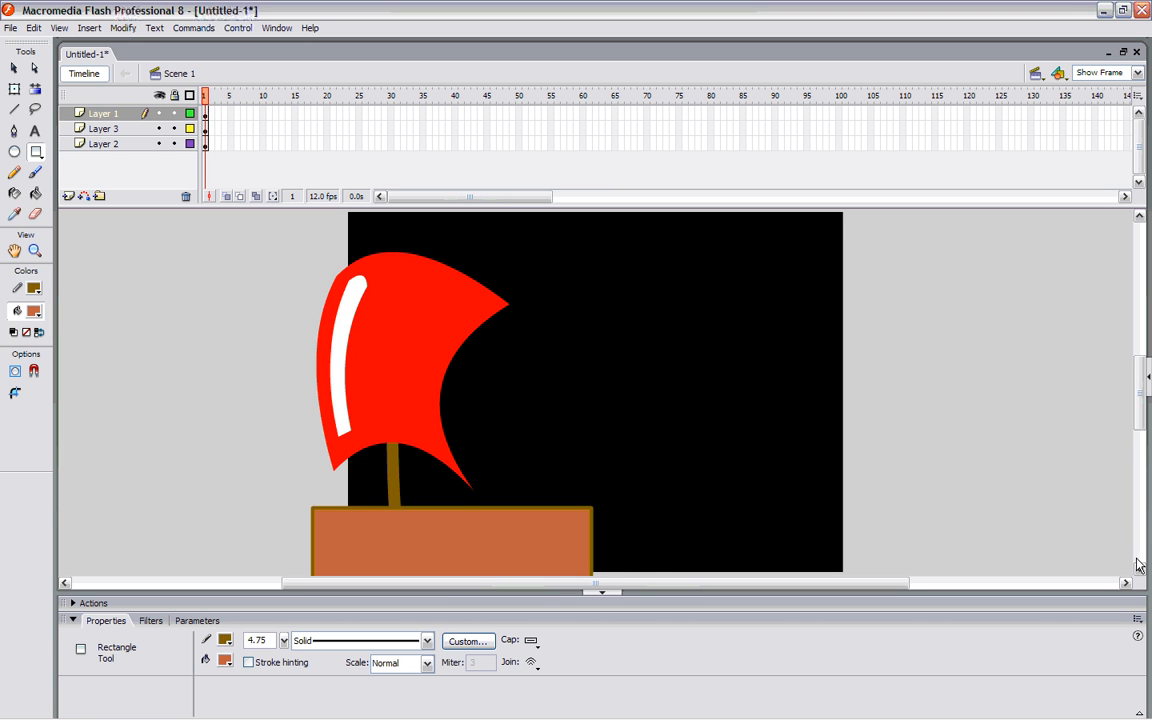
{"action": "left_click", "coordinate": [1139, 569]}
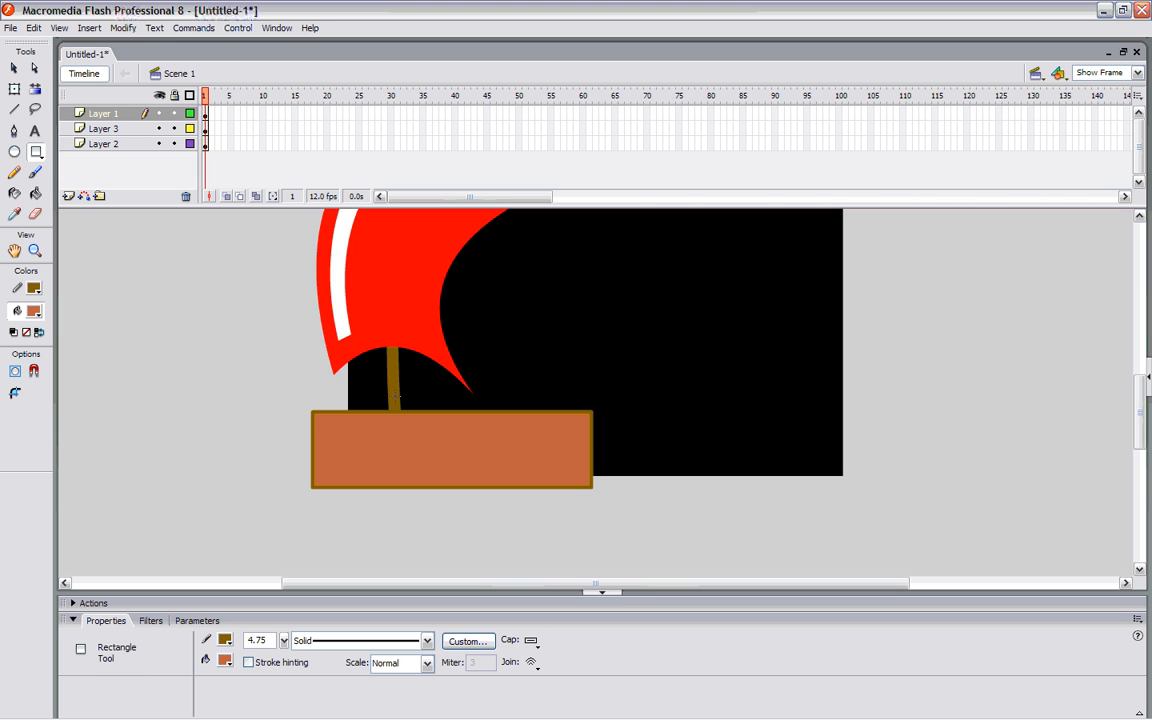
- Skew the rectangle into a parallelogram by moving both of its lower corners to the right
{"action": "left_click", "coordinate": [14, 67]}
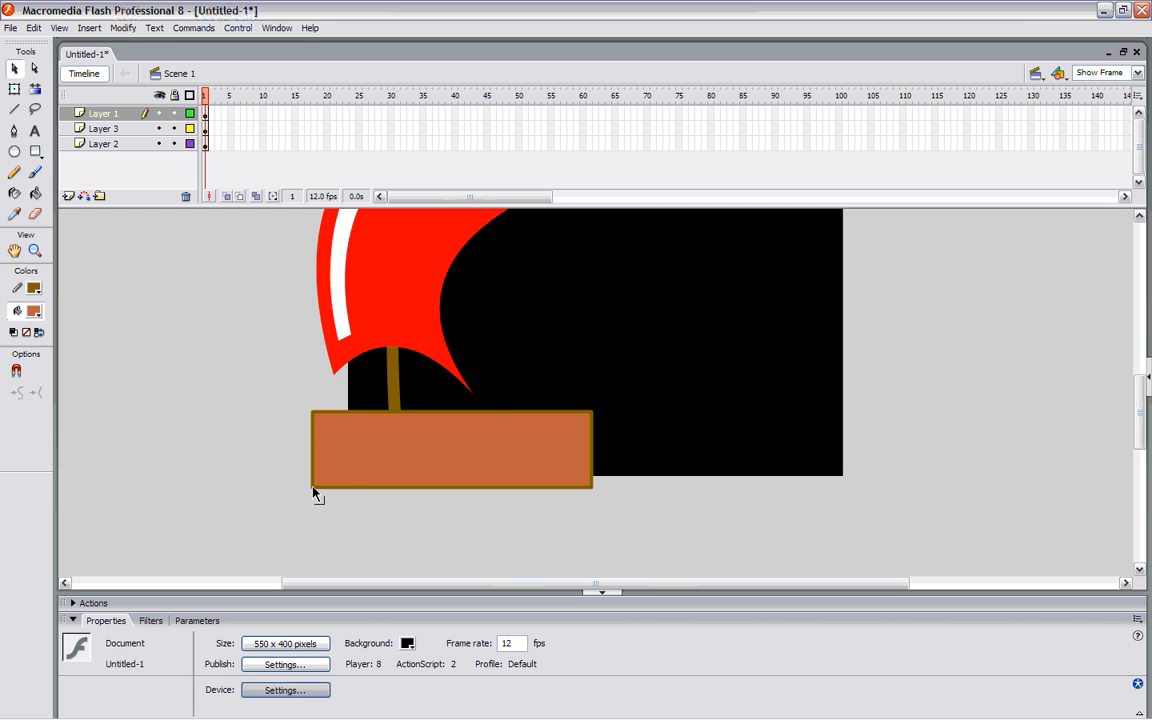
{"action": "left_click_drag", "start_coordinate": [313, 490], "coordinate": [368, 488]}
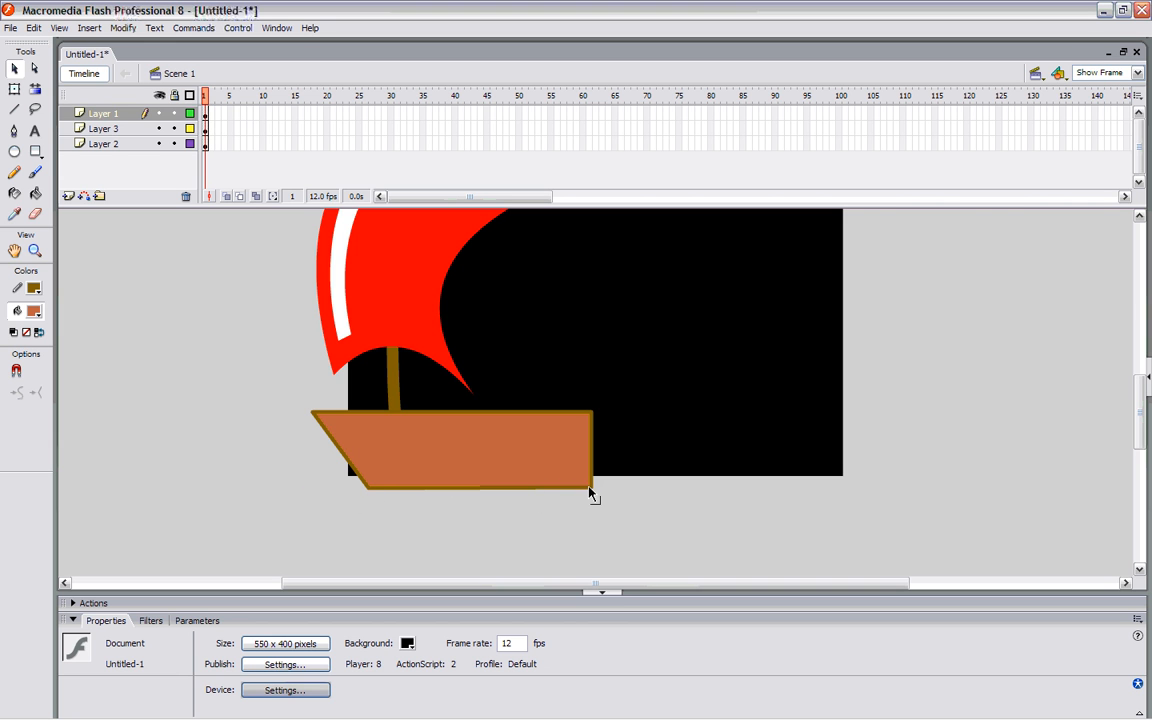
{"action": "left_click_drag", "start_coordinate": [593, 489], "coordinate": [640, 490]}
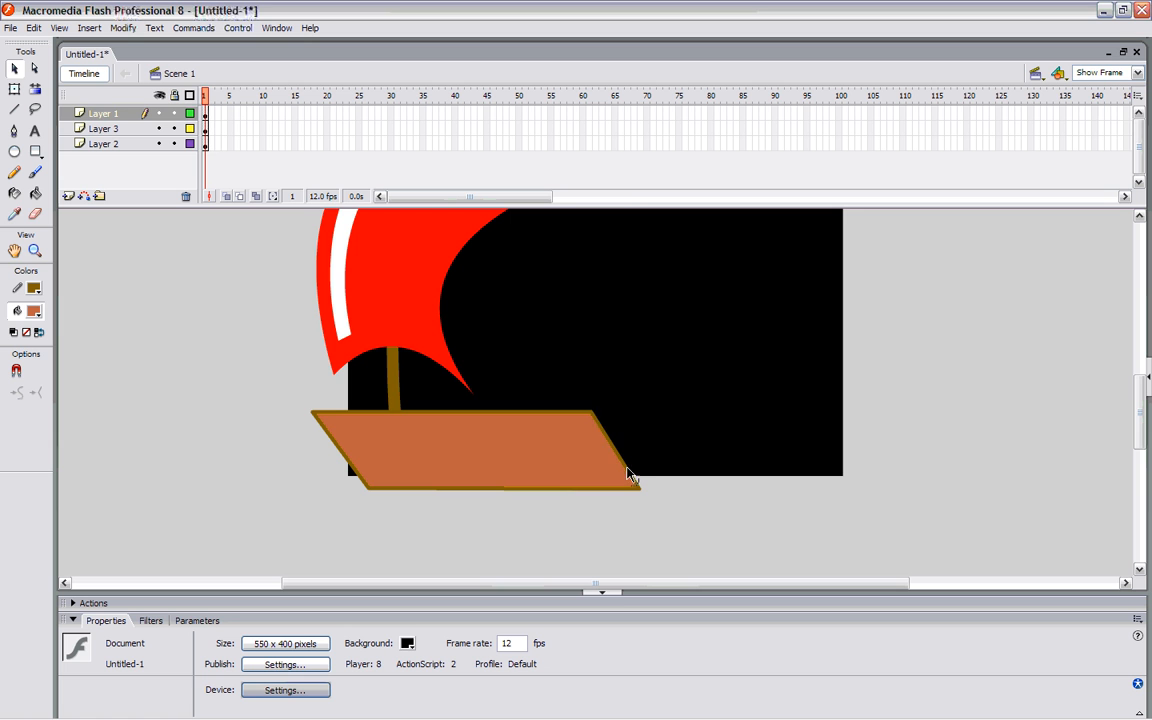
- Pull the base's upper-right corner outward and bend its top edge down and its right edge outward into a hull shape
{"action": "left_click_drag", "start_coordinate": [595, 413], "coordinate": [647, 409]}
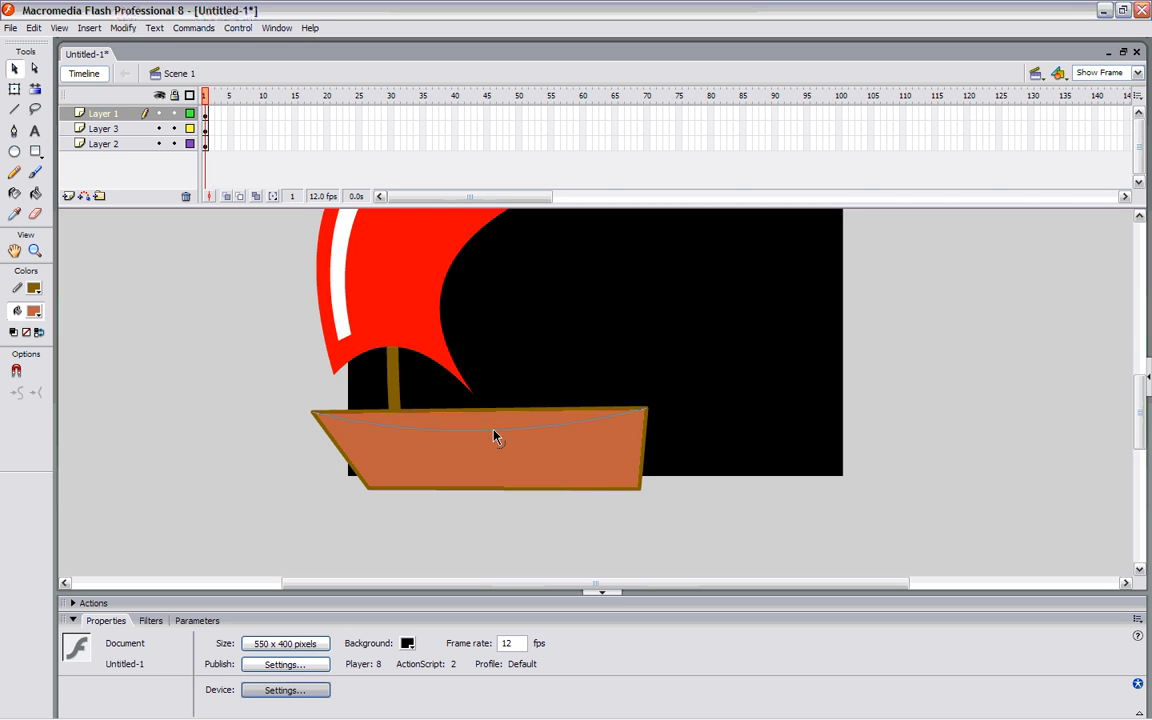
{"action": "left_click_drag", "start_coordinate": [494, 437], "coordinate": [495, 437]}
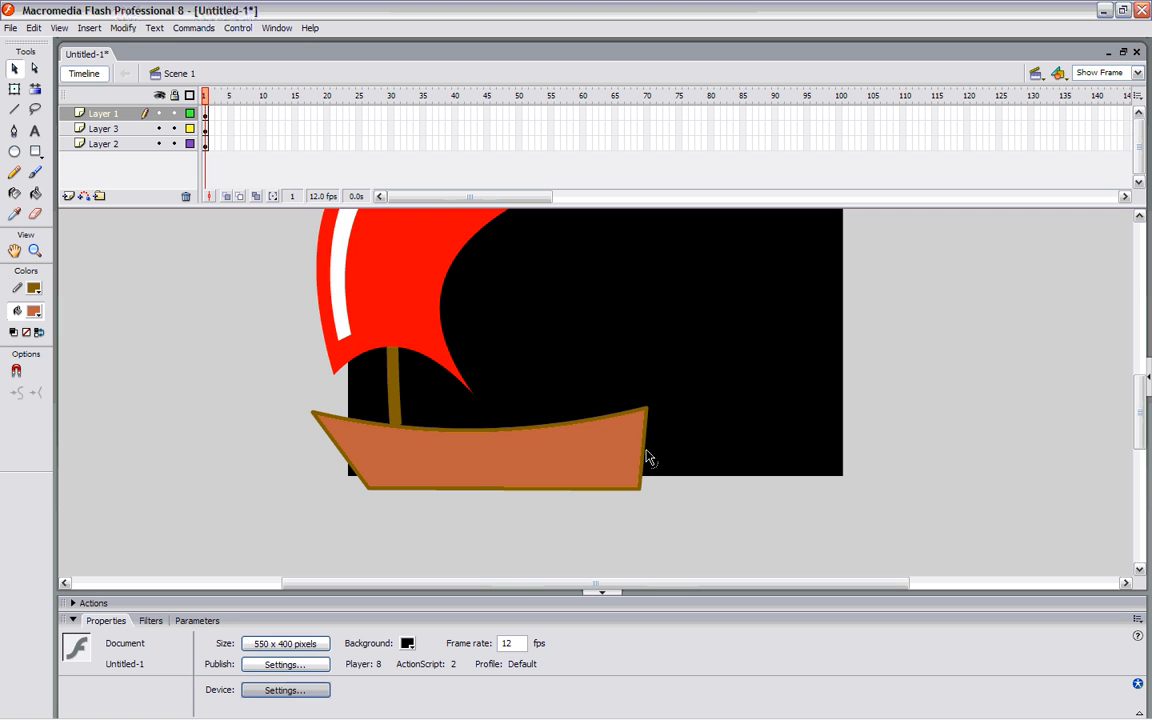
{"action": "left_click_drag", "start_coordinate": [648, 458], "coordinate": [658, 470]}
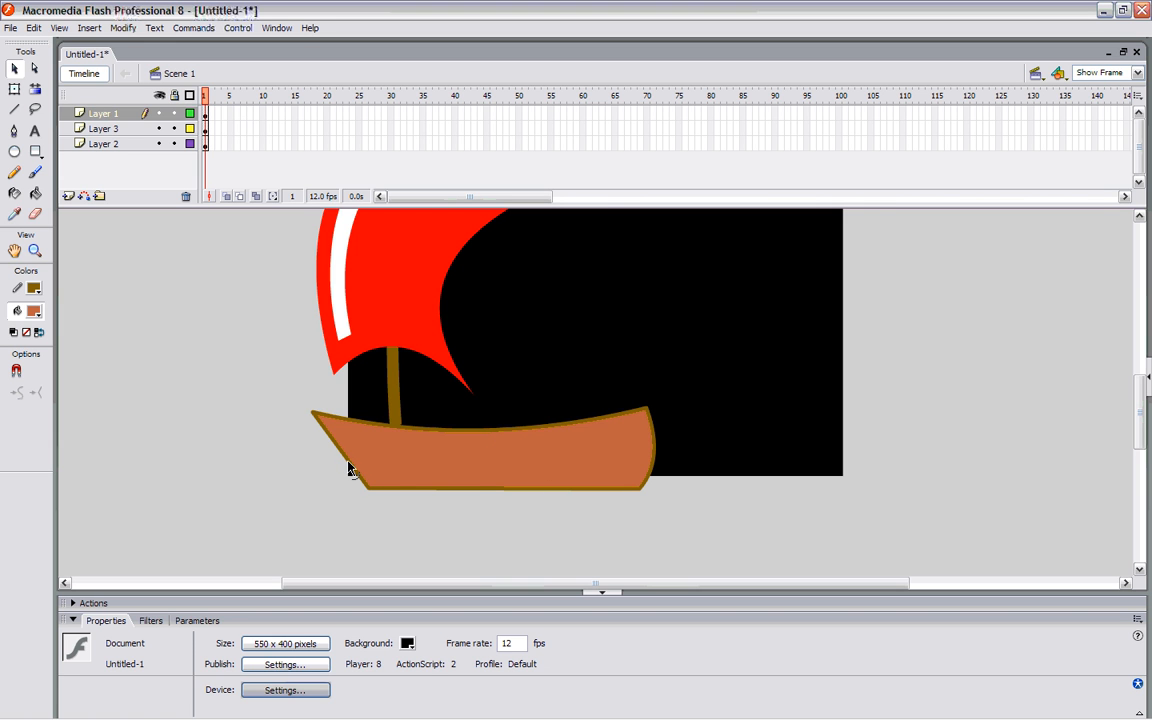
- Bow the hull's bottom edge slightly downward and its left edge outward
{"action": "double_click", "coordinate": [349, 470]}
{"action": "left_click_drag", "start_coordinate": [487, 497], "coordinate": [524, 504]}
{"action": "left_click_drag", "start_coordinate": [348, 464], "coordinate": [342, 465]}
{"action": "key", "text": "ctrl+z"}
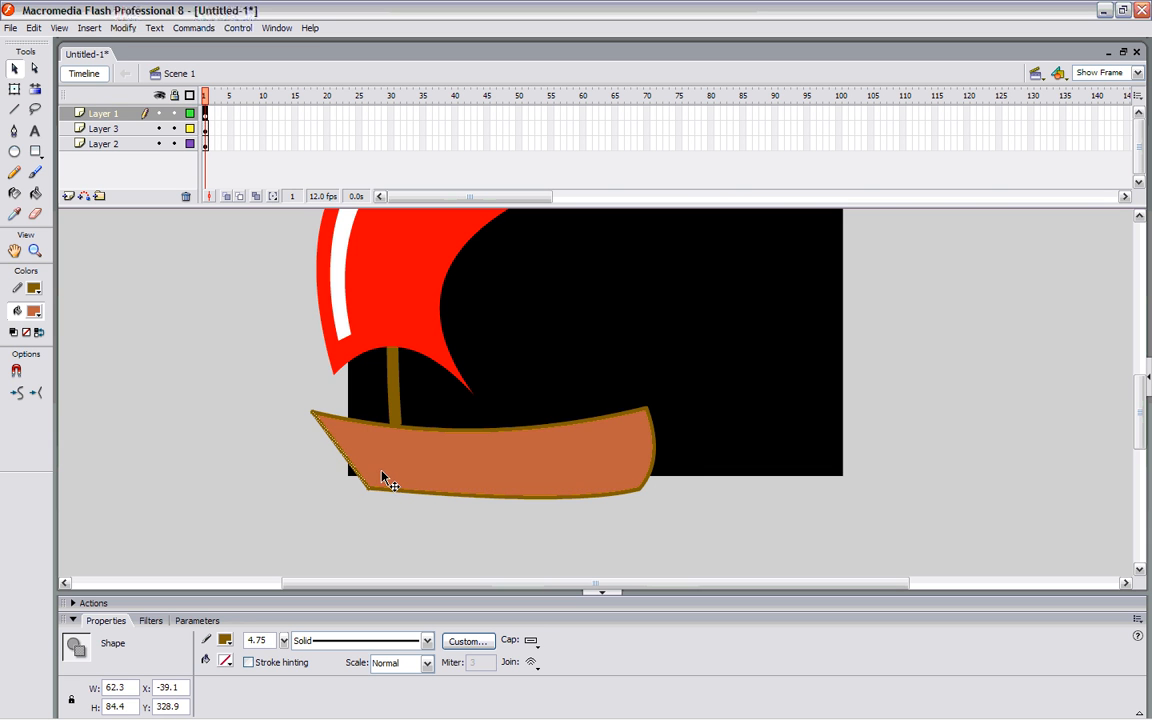
{"action": "left_click", "coordinate": [382, 461]}
{"action": "left_click", "coordinate": [342, 460]}
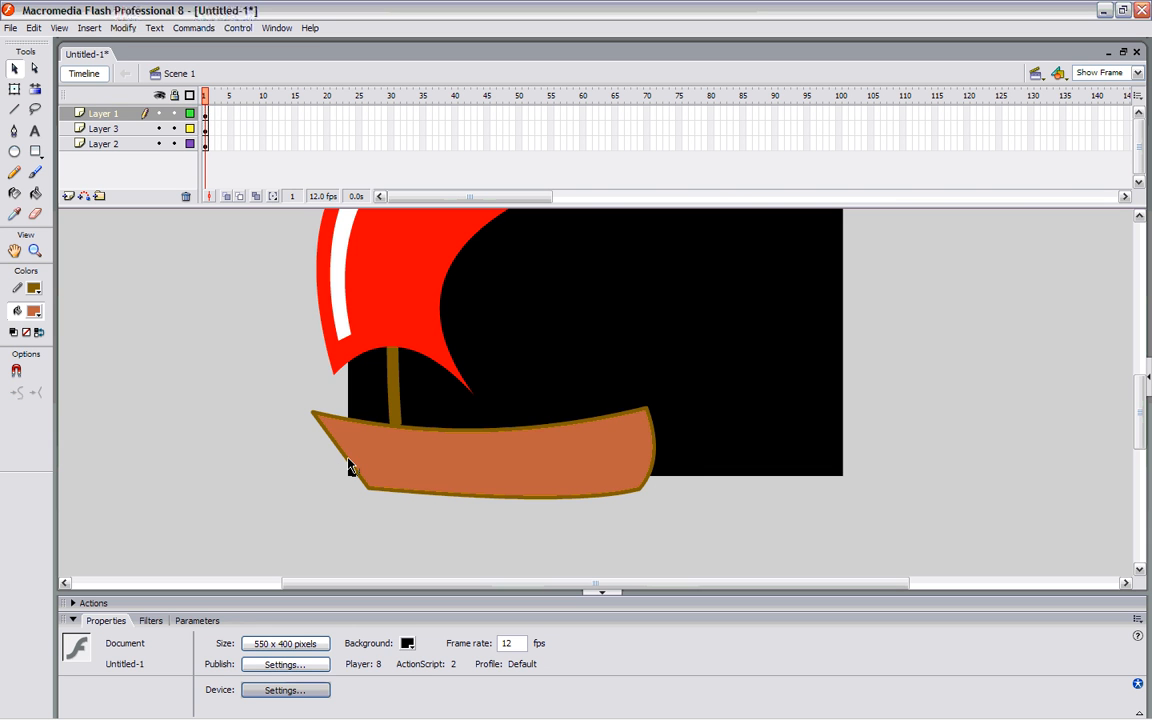
{"action": "left_click_drag", "start_coordinate": [352, 468], "coordinate": [336, 463]}
- Move the hull's left outline segment away from the fill and undo the move
{"action": "left_click", "coordinate": [333, 464]}
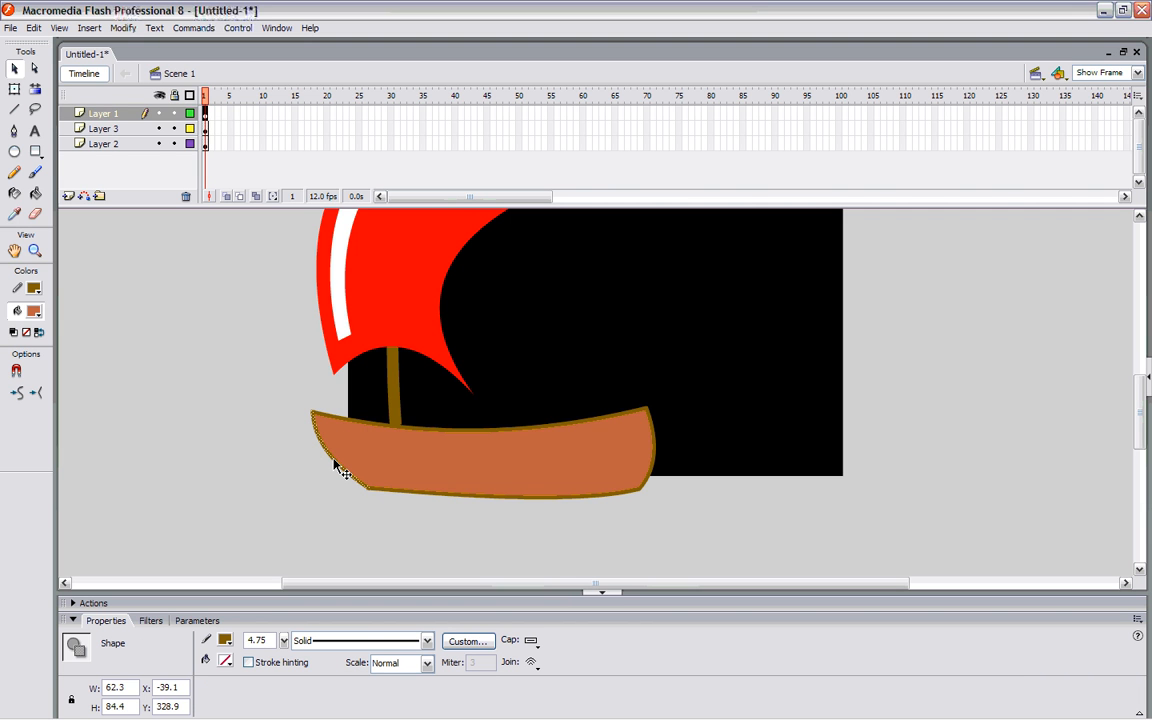
{"action": "left_click_drag", "start_coordinate": [334, 460], "coordinate": [278, 448]}
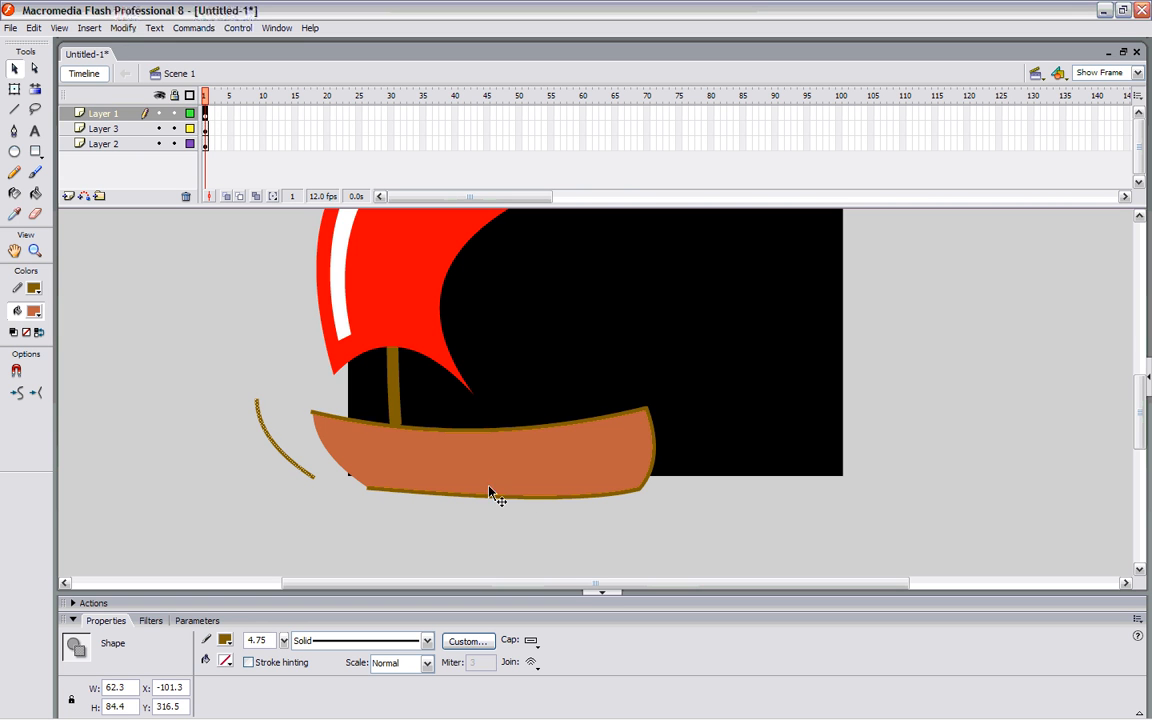
{"action": "key", "text": "Delete"}
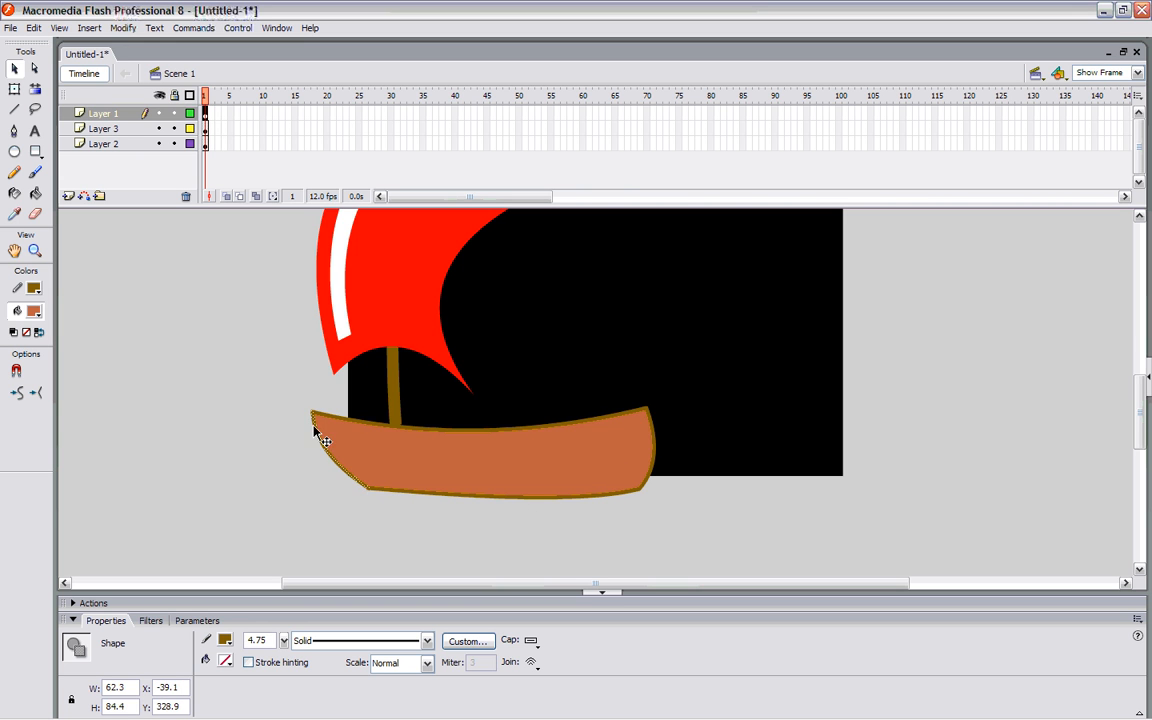
{"action": "left_click", "coordinate": [245, 440]}
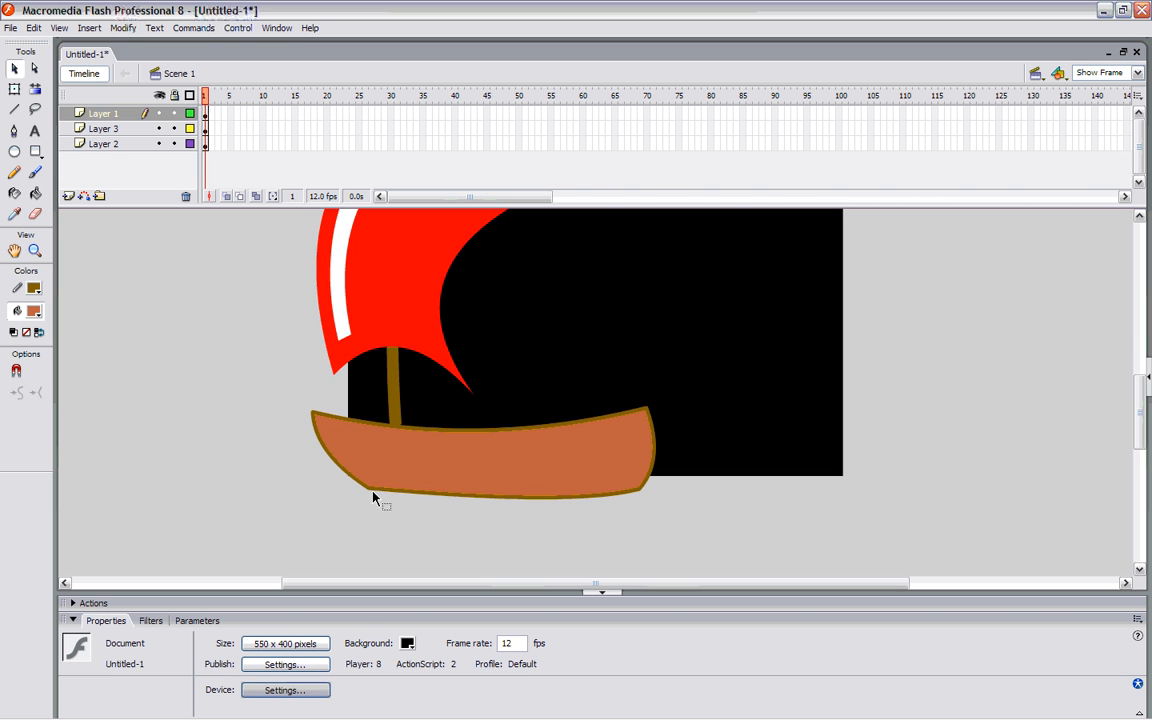
- Shift the hull's lower-left corner slightly to the right and its lower-right corner slightly up
{"action": "left_click_drag", "start_coordinate": [370, 489], "coordinate": [375, 488]}
{"action": "left_click_drag", "start_coordinate": [1143, 410], "coordinate": [1143, 383]}
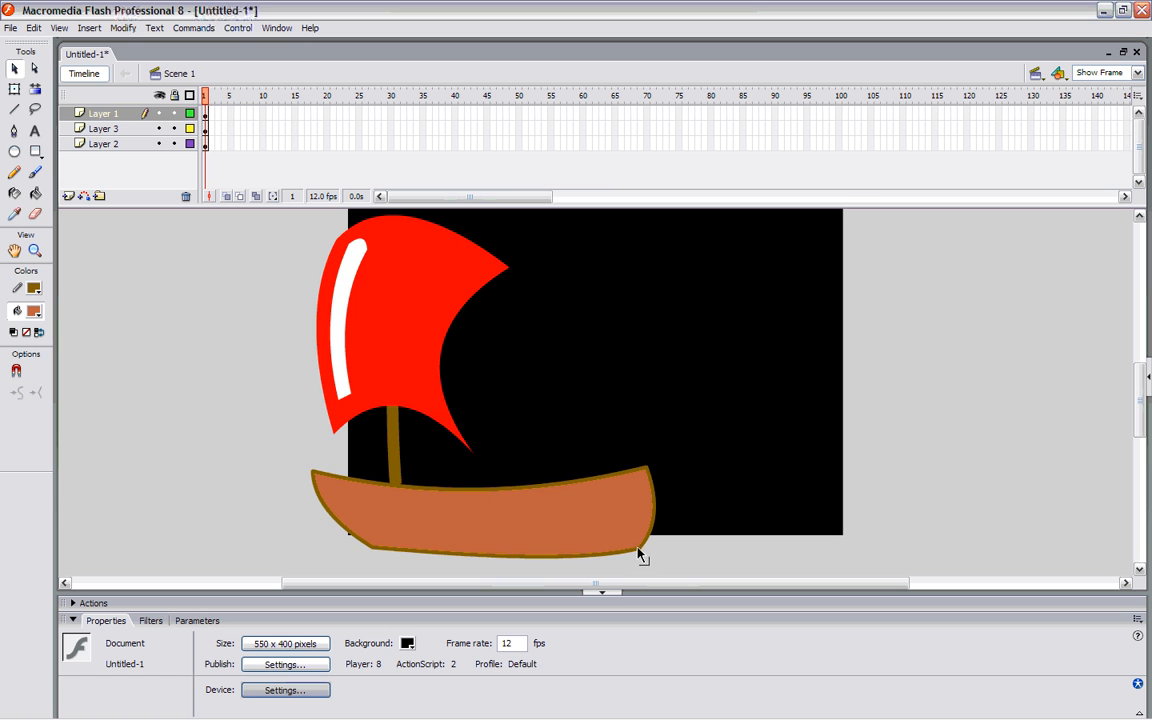
{"action": "left_click_drag", "start_coordinate": [640, 553], "coordinate": [643, 546]}
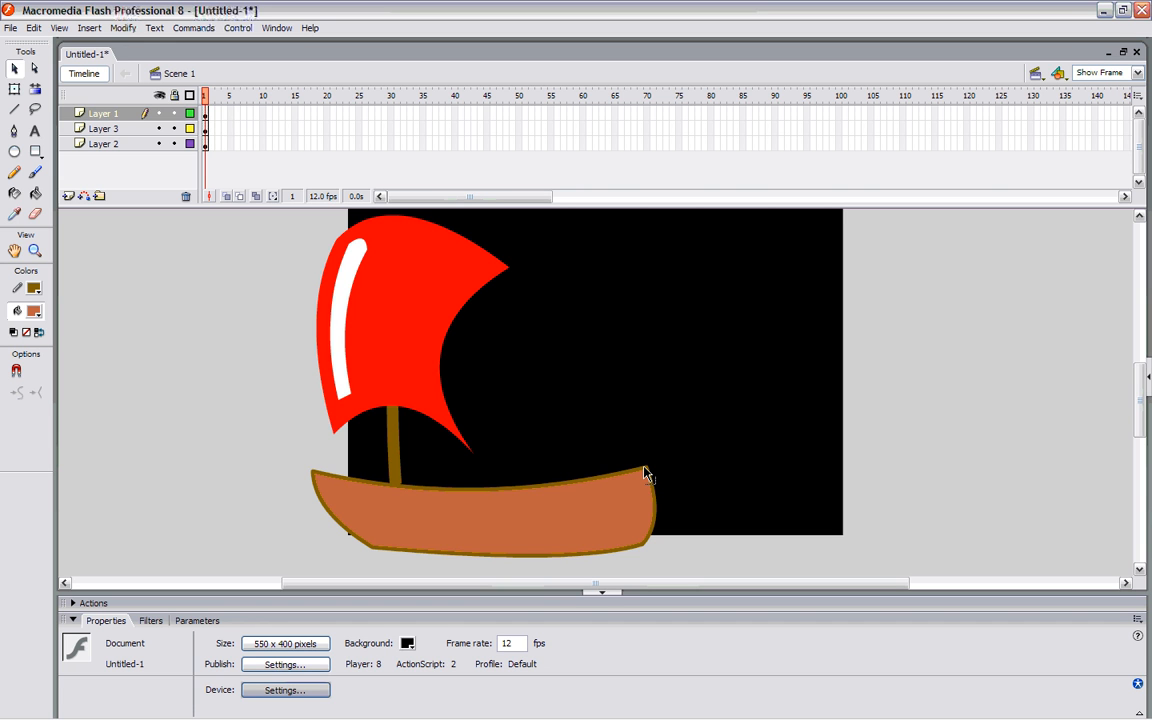
- Select the hull's entire outline, offset it up and left from the fill, and undo the move
{"action": "double_click", "coordinate": [645, 473]}
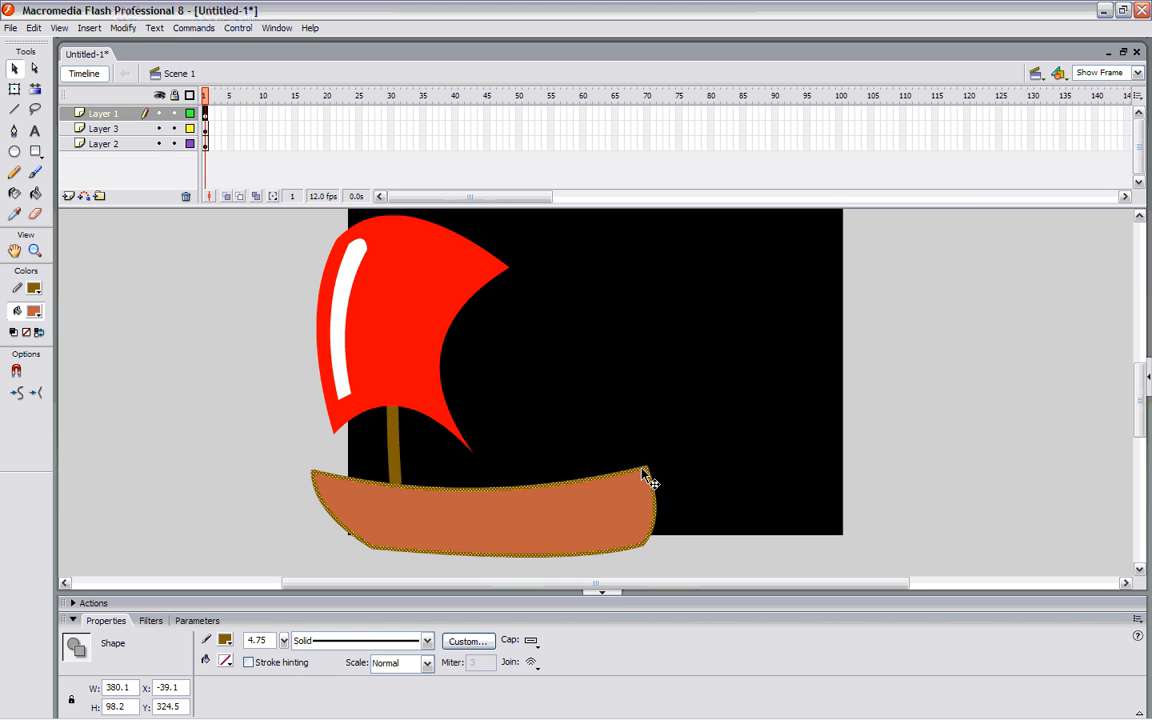
{"action": "left_click_drag", "start_coordinate": [313, 472], "coordinate": [309, 458]}
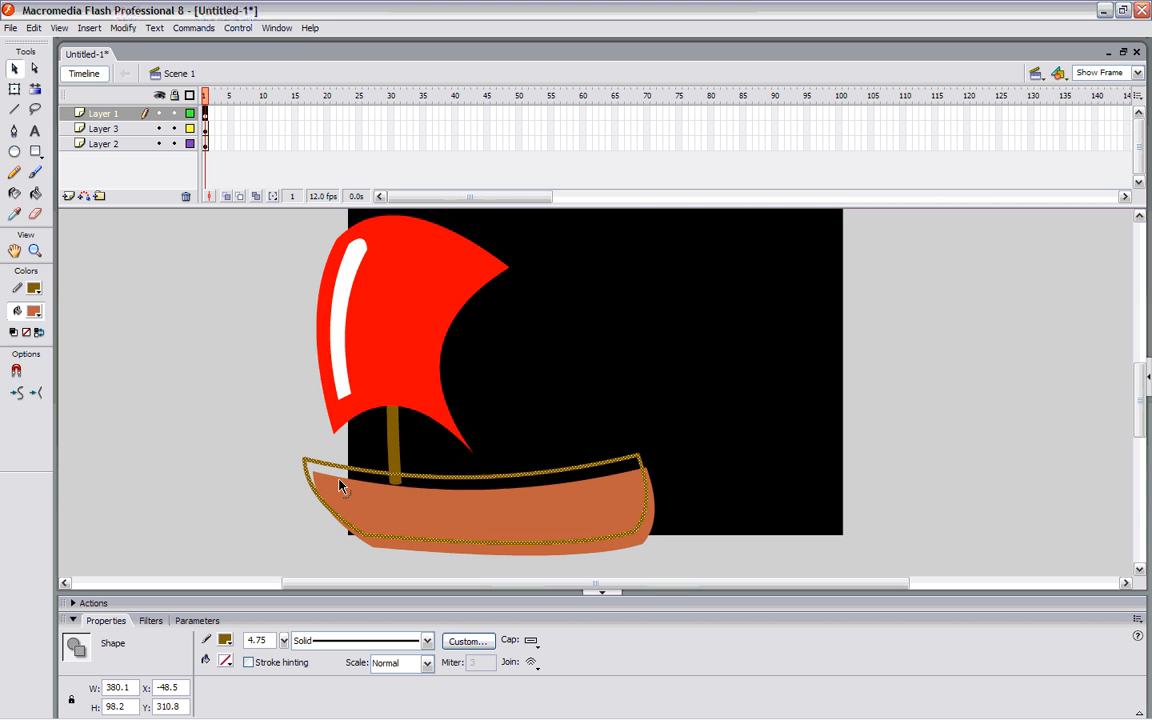
{"action": "key", "text": "ctrl+z"}
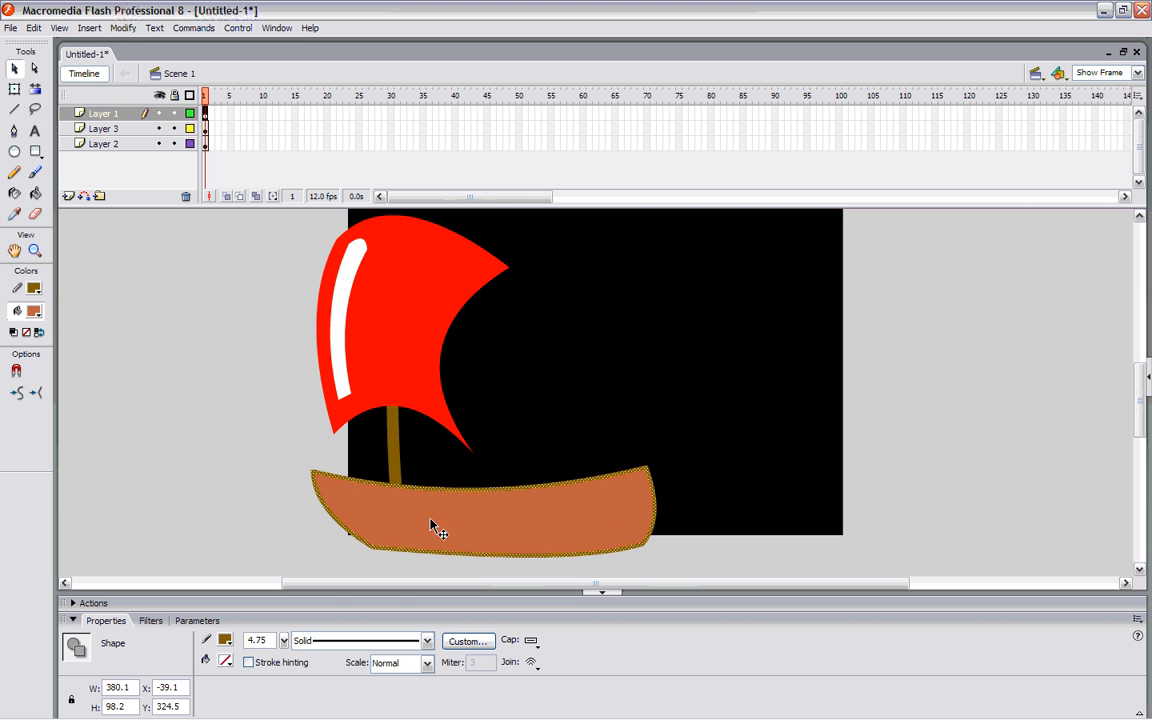
{"action": "left_click", "coordinate": [291, 518]}
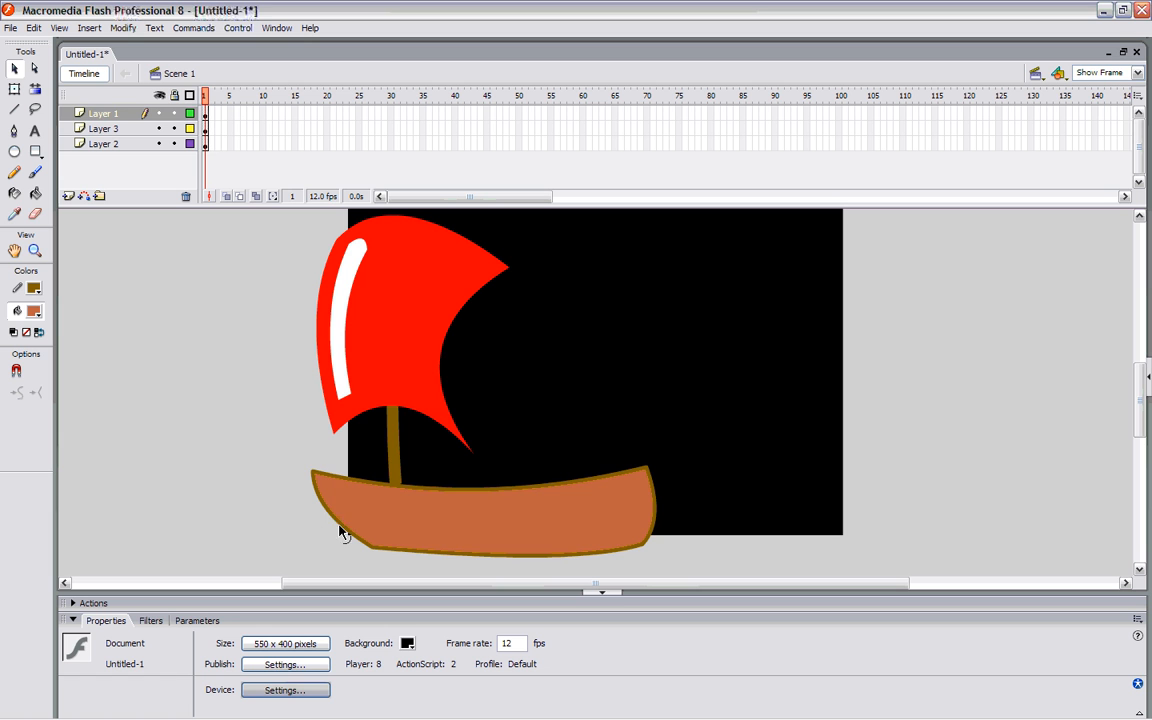
- Move the hull's upper-left corner inward and deepen the downward curve of its top edge
{"action": "left_click_drag", "start_coordinate": [315, 472], "coordinate": [338, 466]}
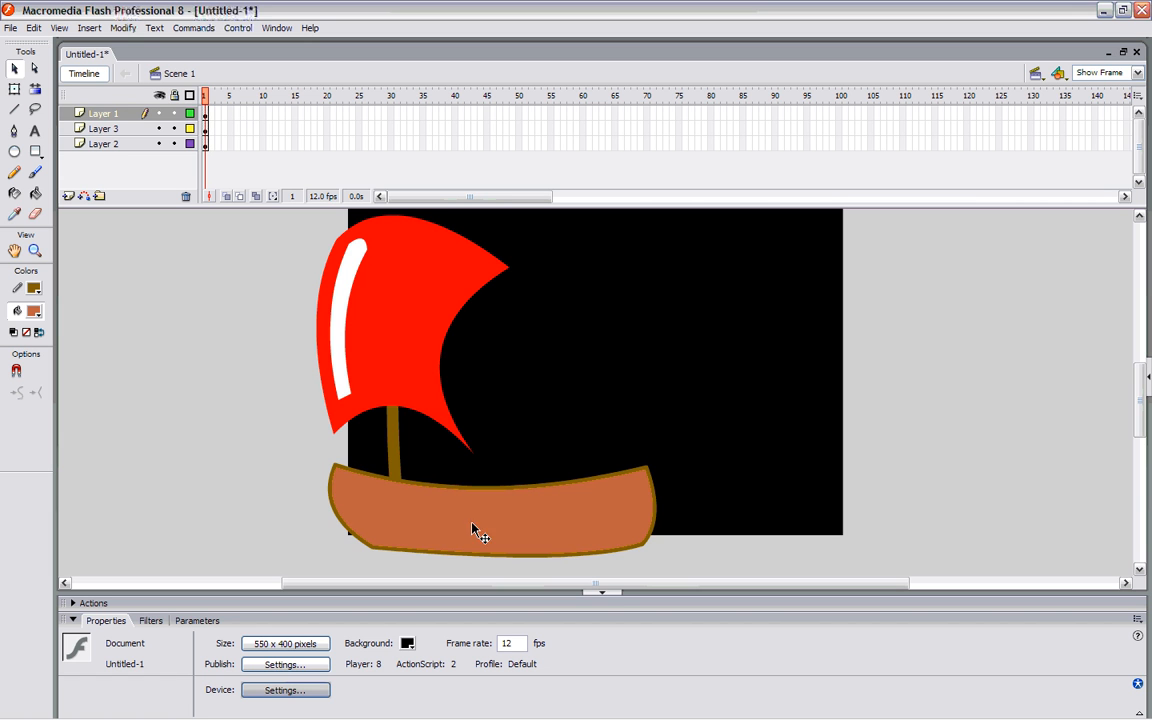
{"action": "left_click_drag", "start_coordinate": [537, 515], "coordinate": [537, 516]}
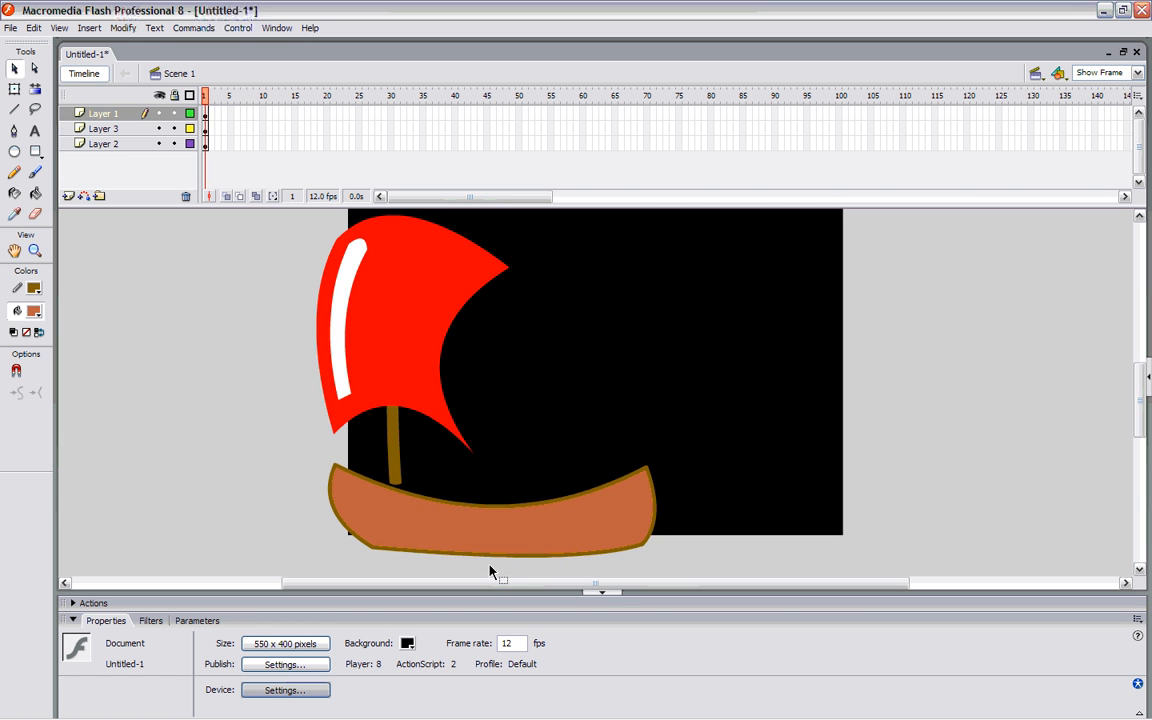
- Nudge the whole hull, fill and outline together, slightly upward so it covers the lower end of the mast
{"action": "double_click", "coordinate": [537, 513]}
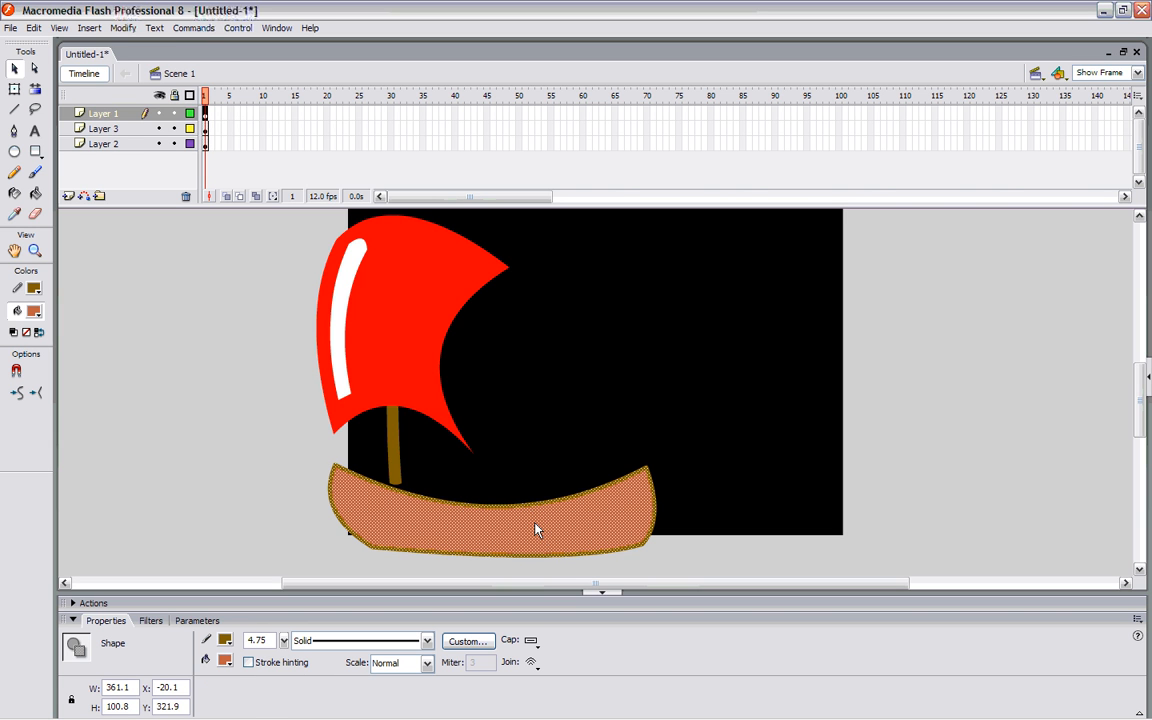
{"action": "key", "text": "Up"}
{"action": "key", "text": "Up"}
{"action": "key", "text": "Up"}
{"action": "key", "text": "Up"}
{"action": "key", "text": "Up"}
{"action": "key", "text": "Up"}
{"action": "key", "text": "Up"}
{"action": "key", "text": "Up"}
{"action": "key", "text": "Up"}
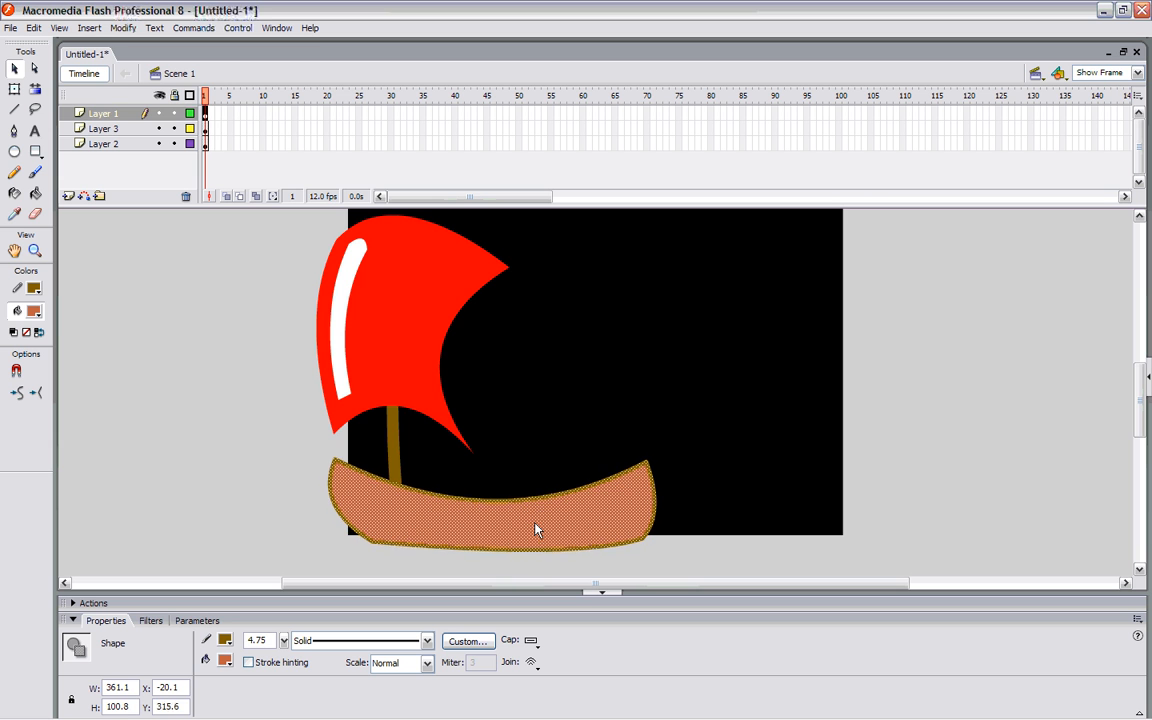
{"action": "left_click", "coordinate": [250, 440]}
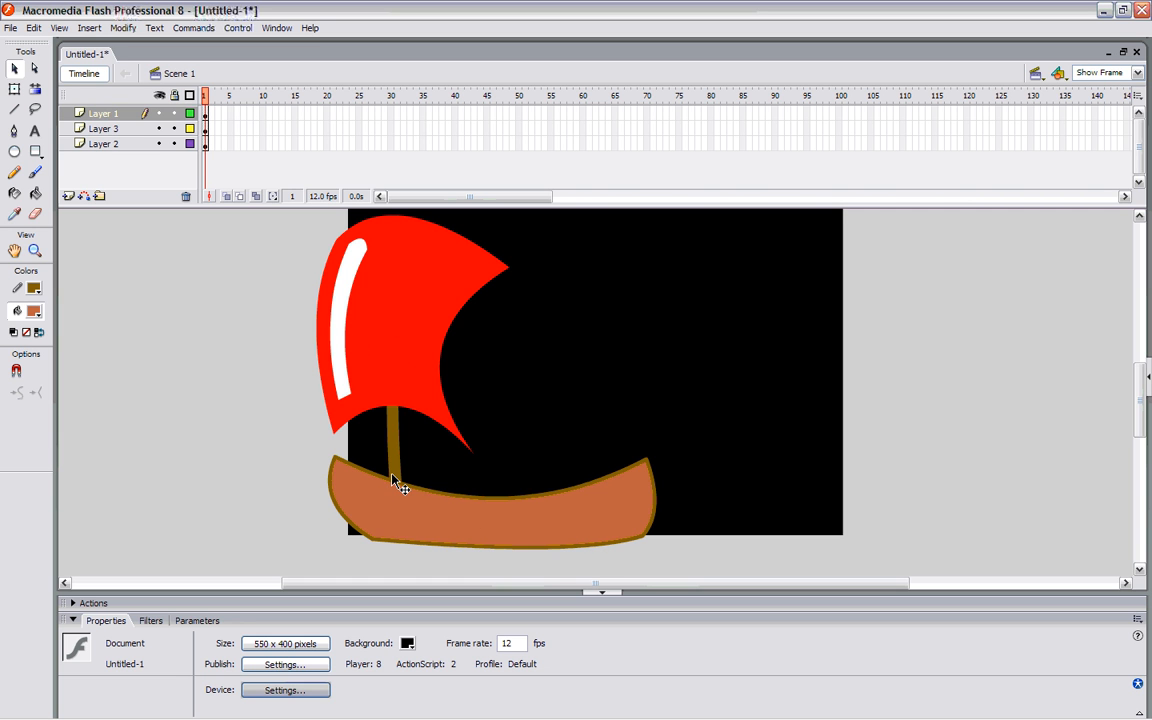
- Look inside the red sail group on Layer 3 and return to the main scene
{"action": "left_click", "coordinate": [417, 319]}
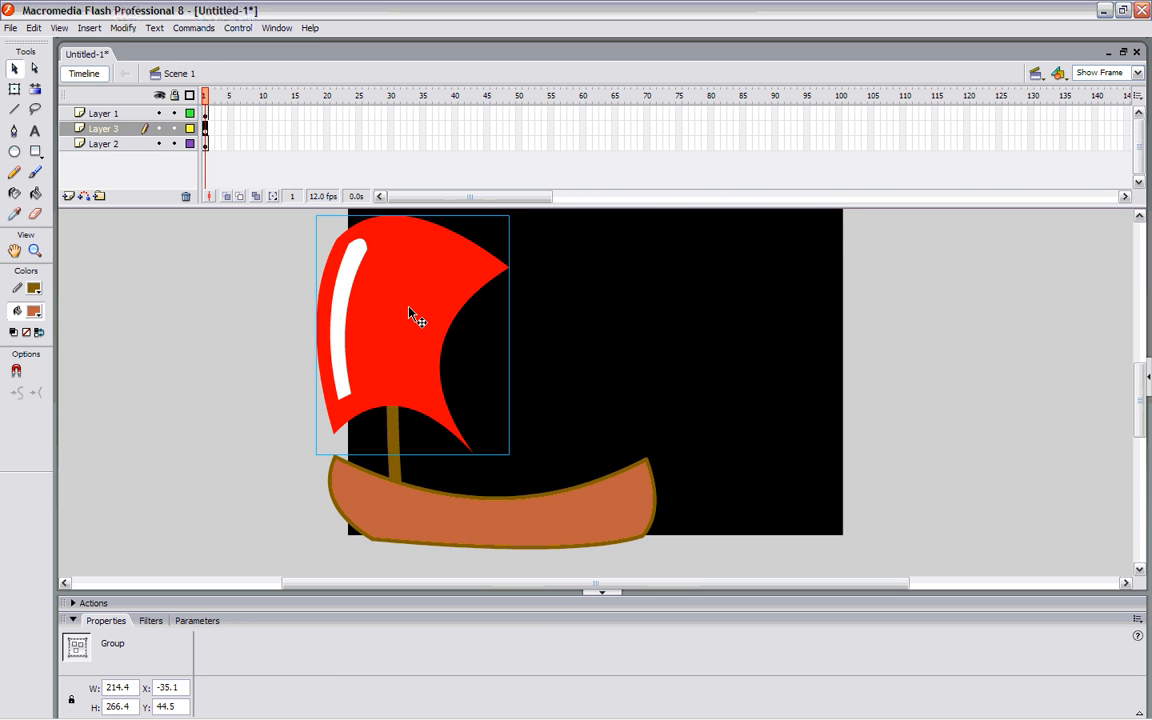
{"action": "double_click", "coordinate": [417, 319]}
{"action": "left_click", "coordinate": [483, 373]}
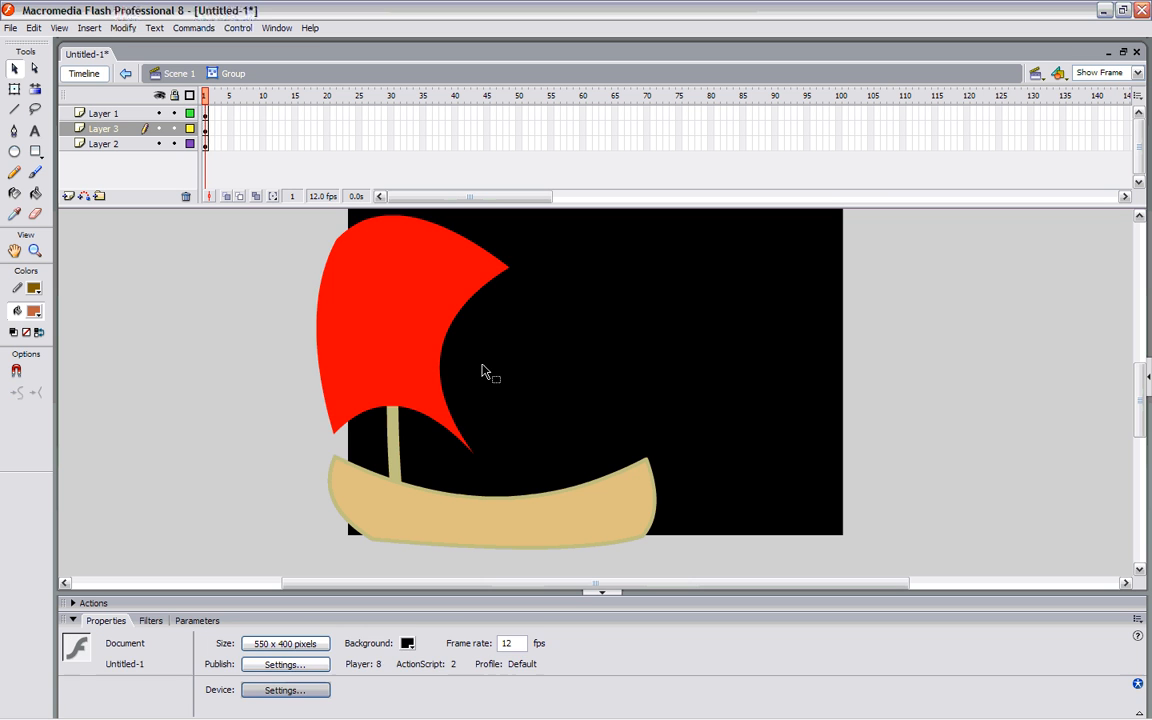
{"action": "double_click", "coordinate": [298, 238]}
{"action": "left_click", "coordinate": [418, 300]}
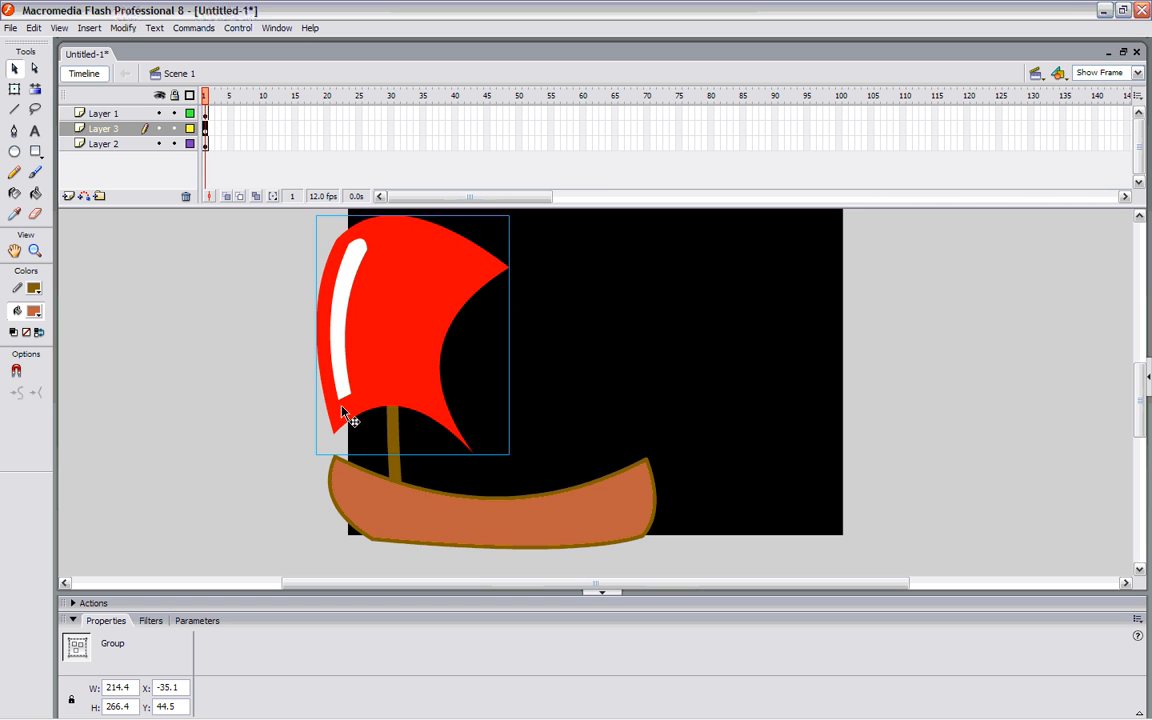
- Open the brown mast group on Layer 2 for editing with its shape deselected
{"action": "left_click", "coordinate": [400, 474]}
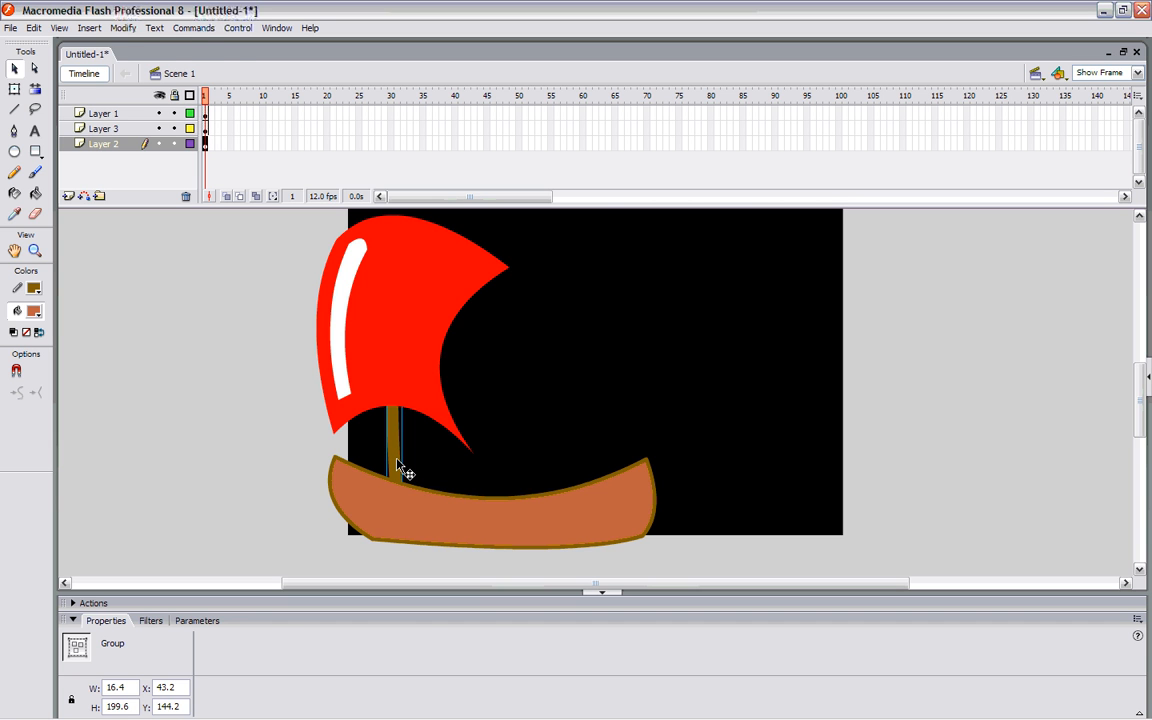
{"action": "double_click", "coordinate": [399, 465]}
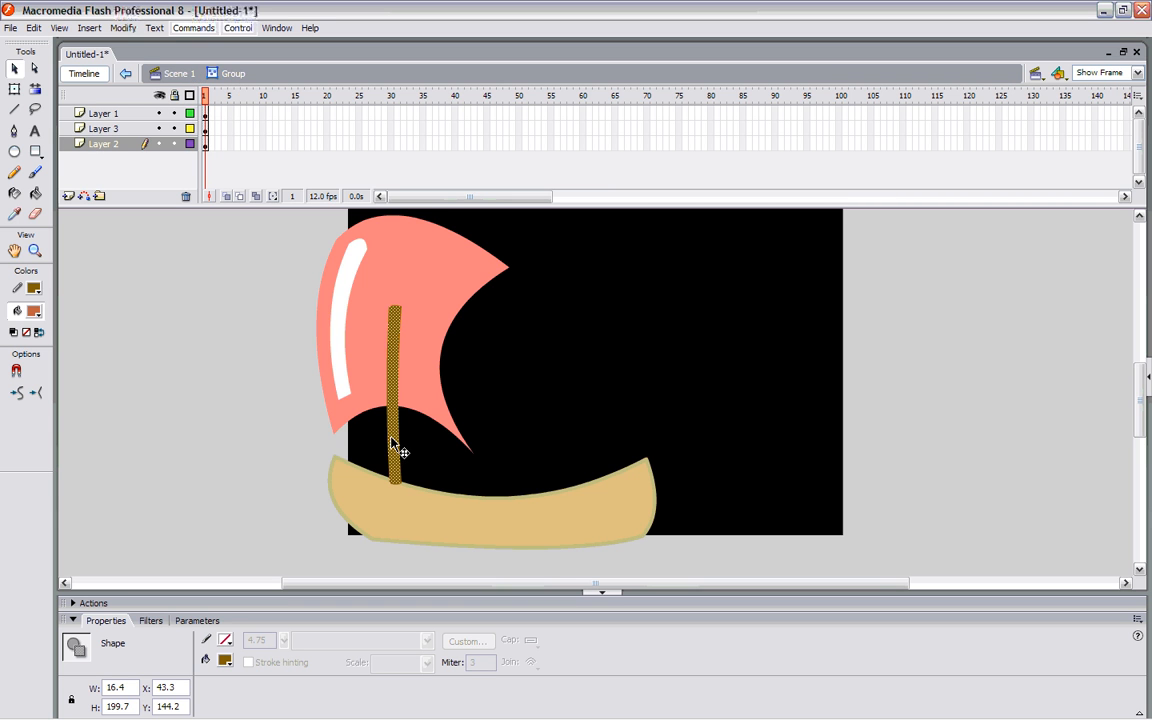
{"action": "left_click", "coordinate": [503, 378]}
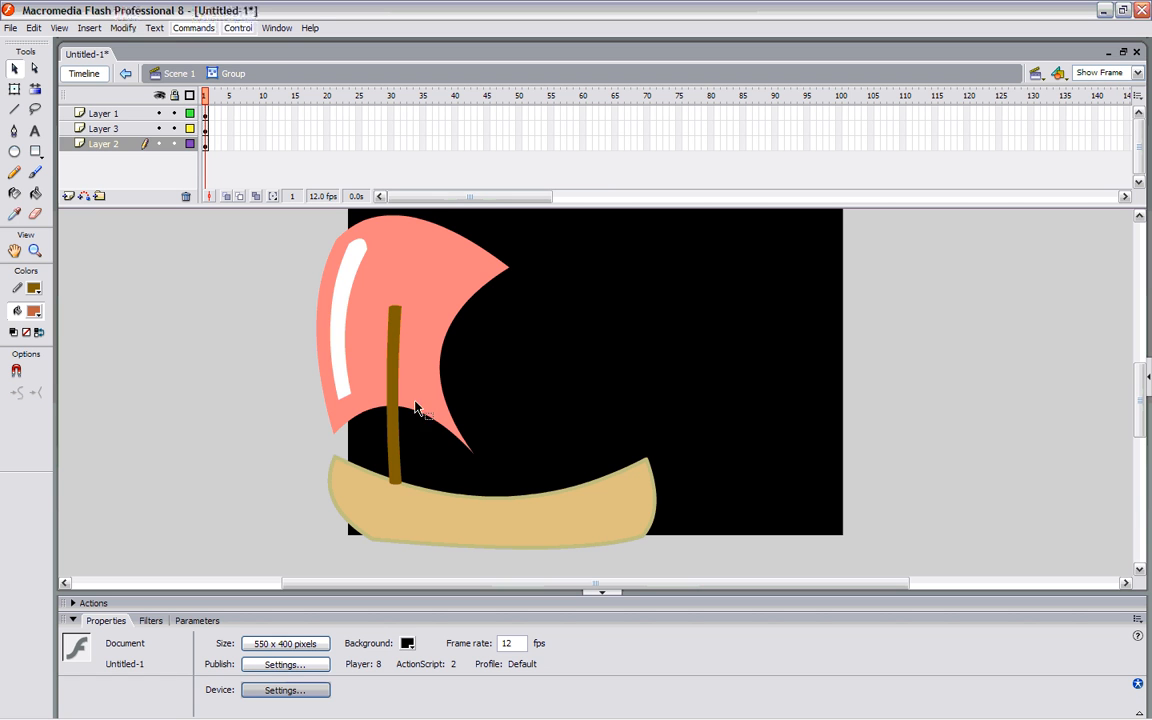
- Outline the mast with the Ink Bottle tool in a custom darker brown, red 117, green 79, blue 0
{"action": "left_click", "coordinate": [14, 195]}
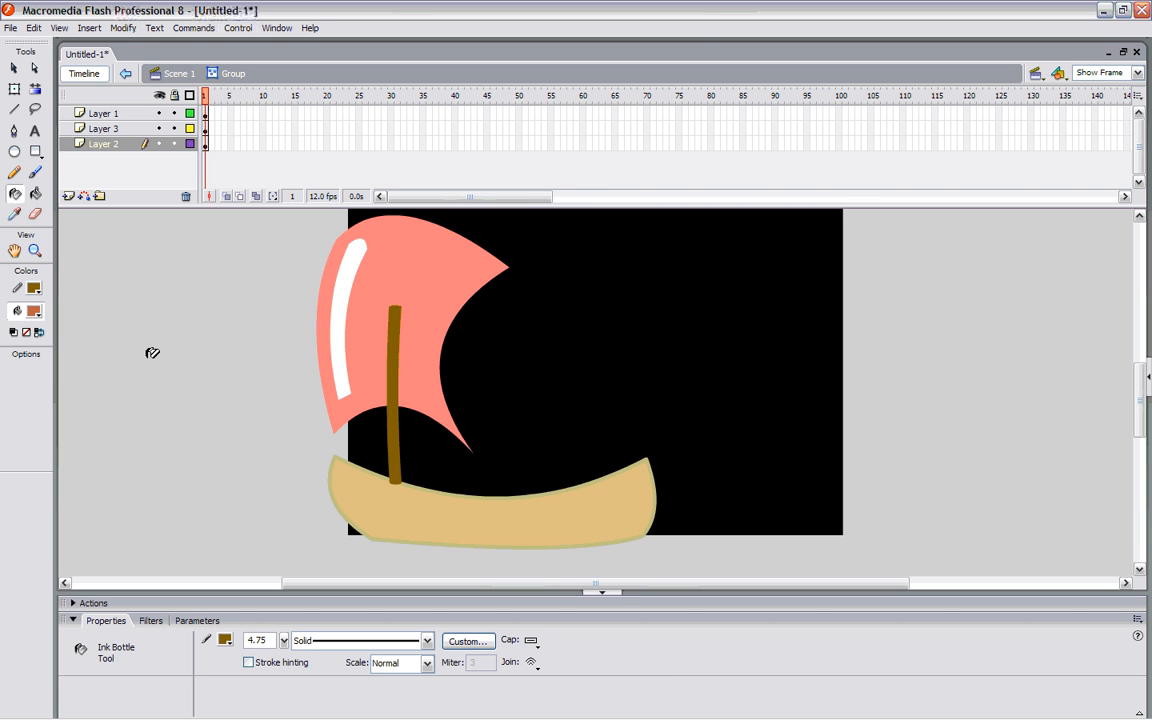
{"action": "left_click", "coordinate": [226, 641]}
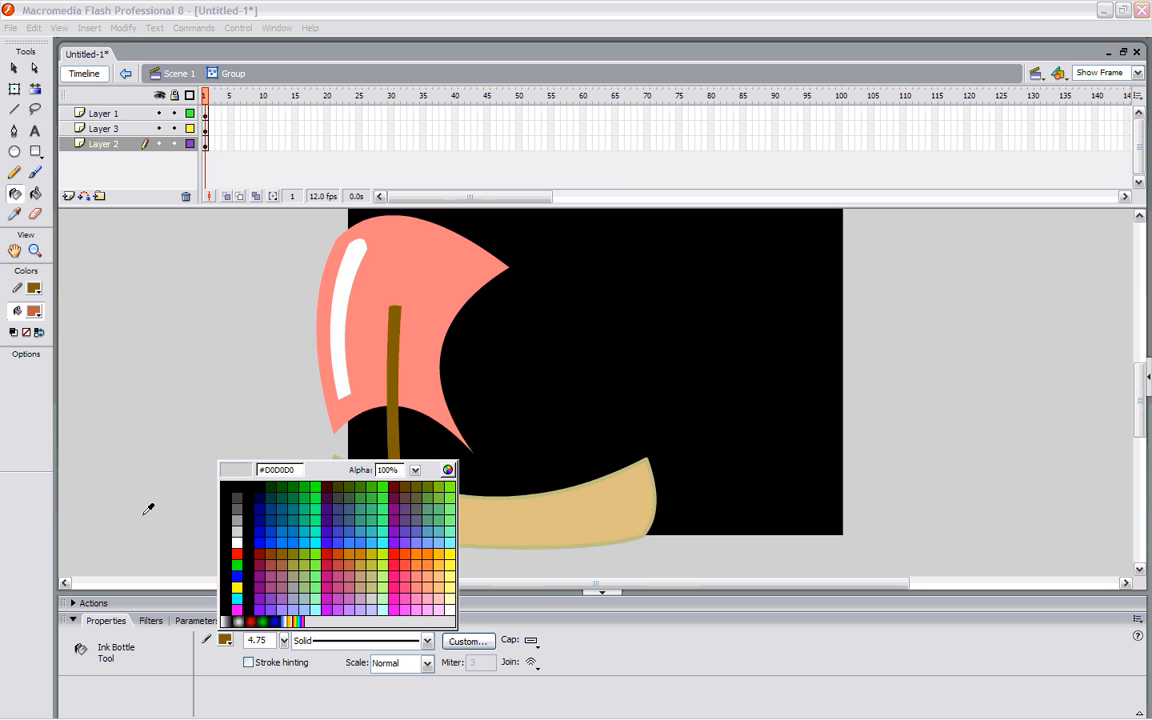
{"action": "left_click", "coordinate": [285, 551]}
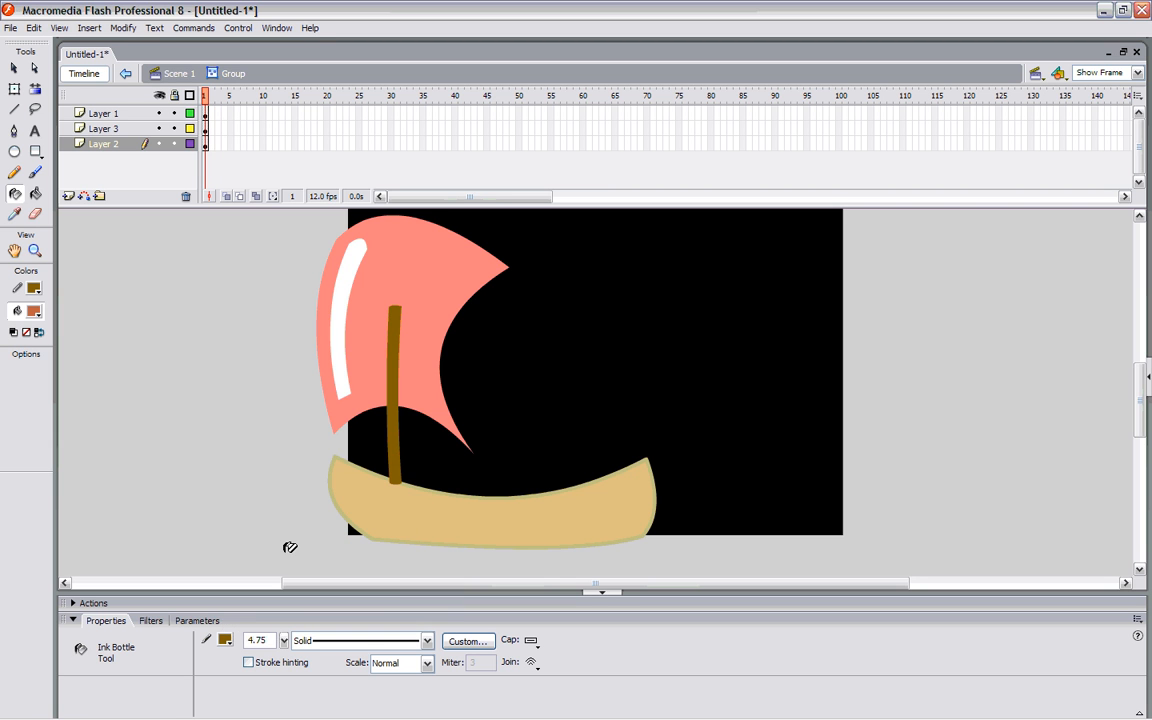
{"action": "left_click", "coordinate": [225, 640]}
{"action": "left_click", "coordinate": [223, 637]}
{"action": "left_click", "coordinate": [224, 639]}
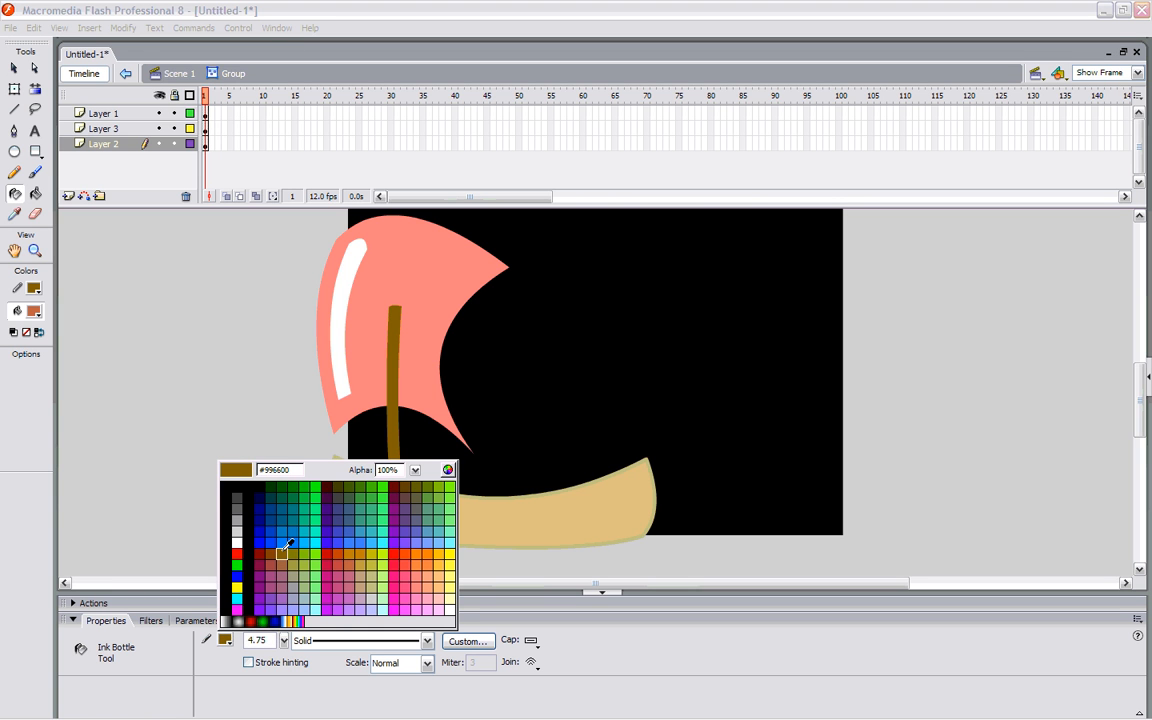
{"action": "left_click", "coordinate": [447, 469]}
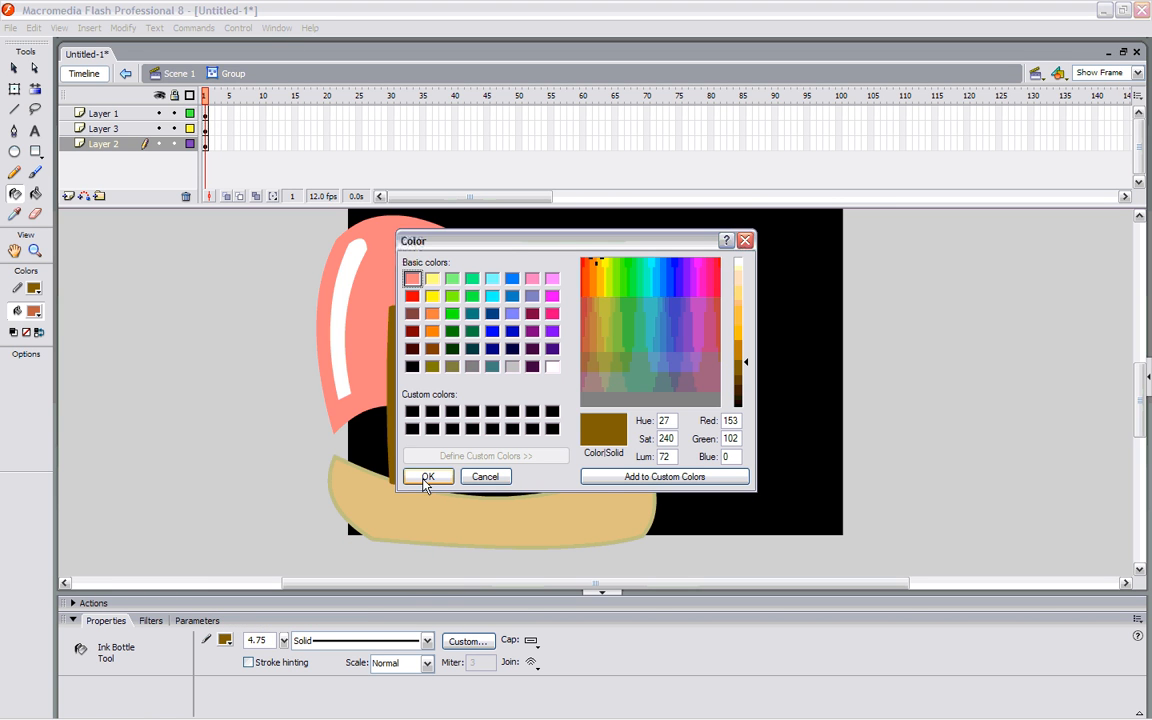
{"action": "left_click", "coordinate": [745, 370]}
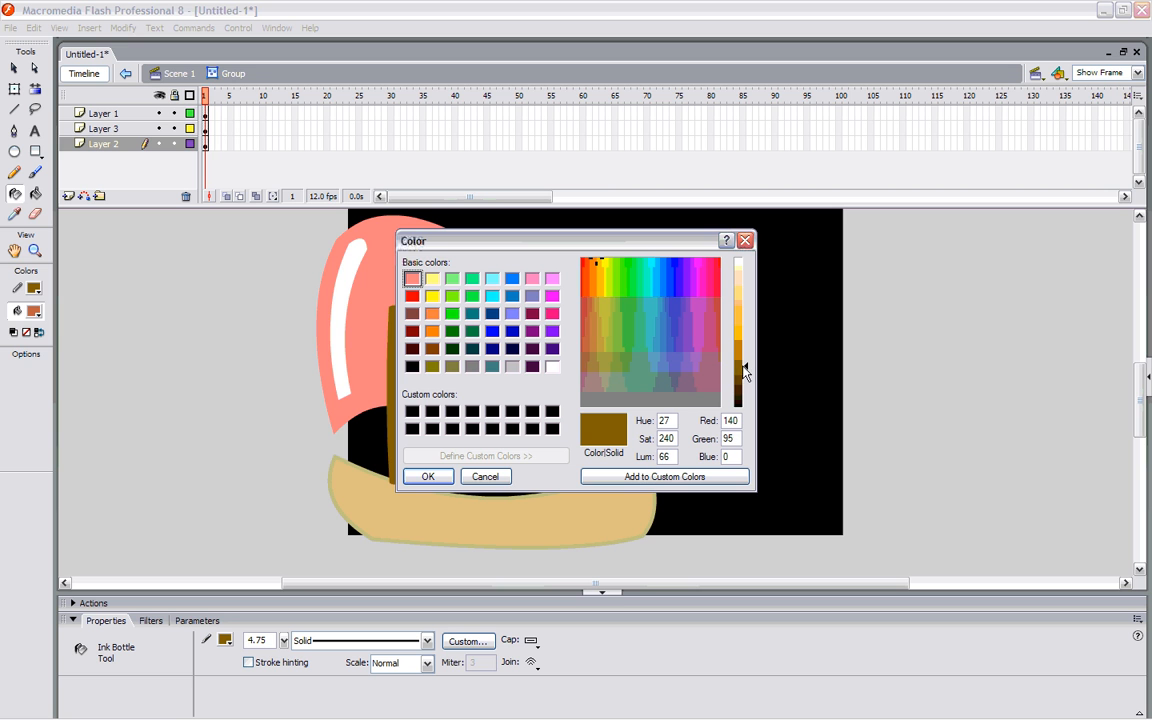
{"action": "left_click", "coordinate": [745, 373]}
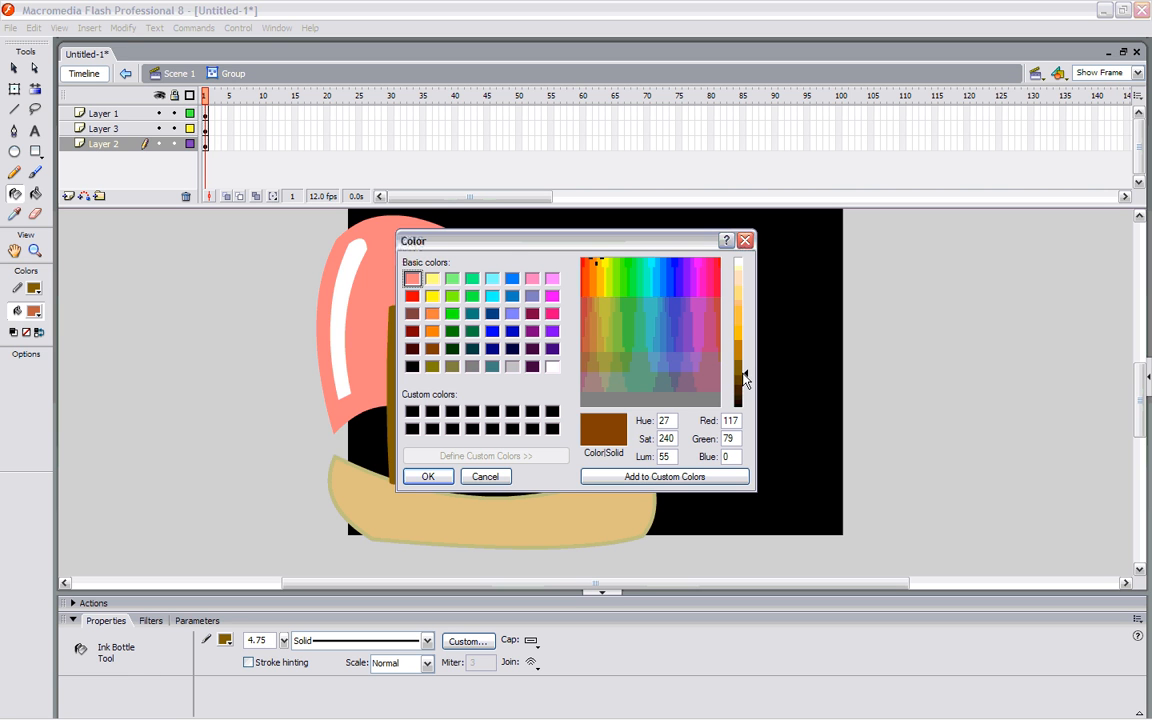
{"action": "left_click", "coordinate": [447, 478]}
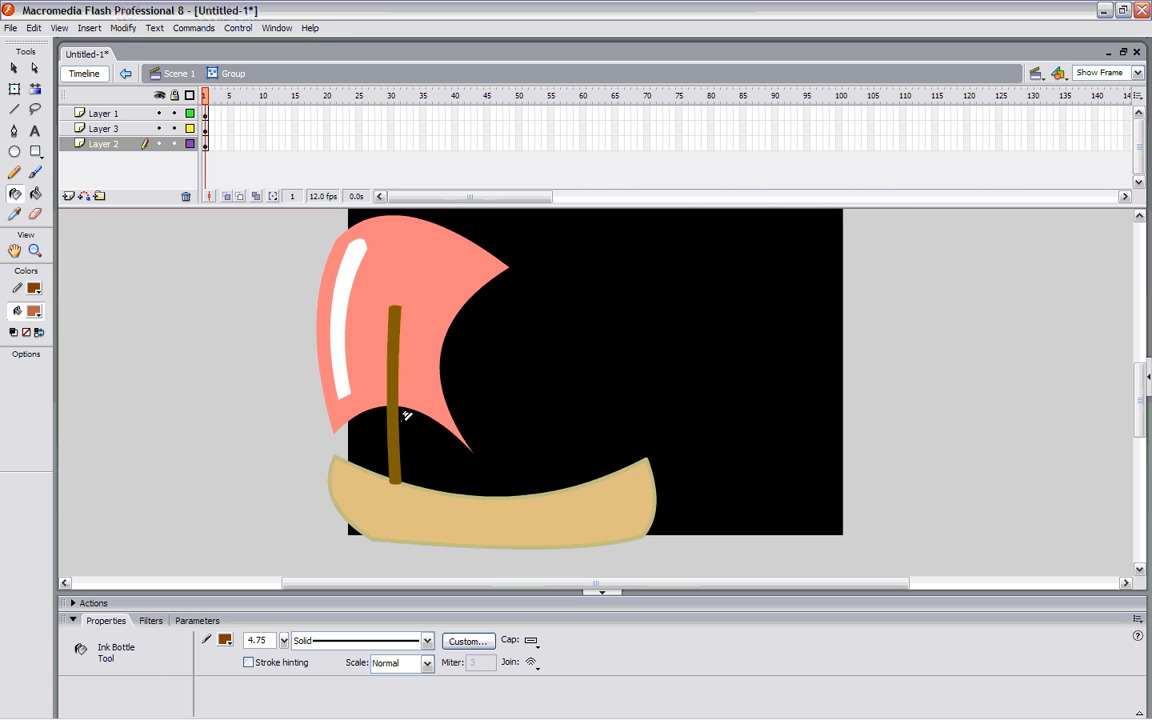
{"action": "left_click", "coordinate": [402, 302]}
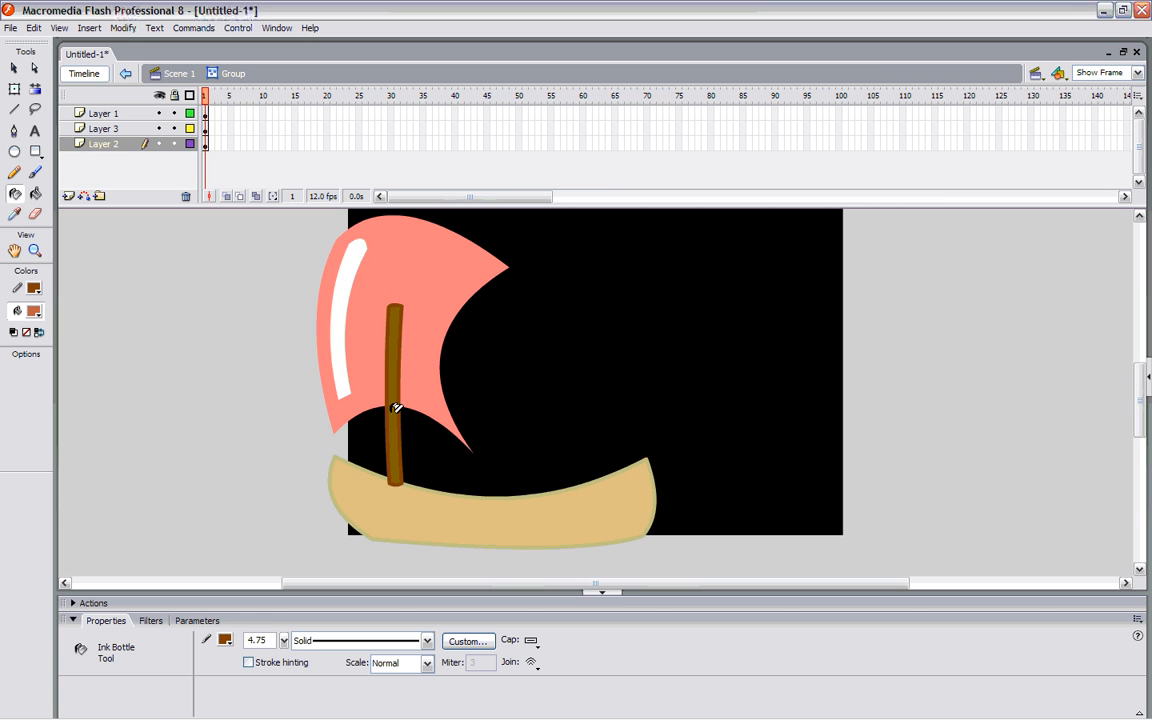
- Select the mast's outline and reduce its stroke thickness
{"action": "left_click", "coordinate": [14, 69]}
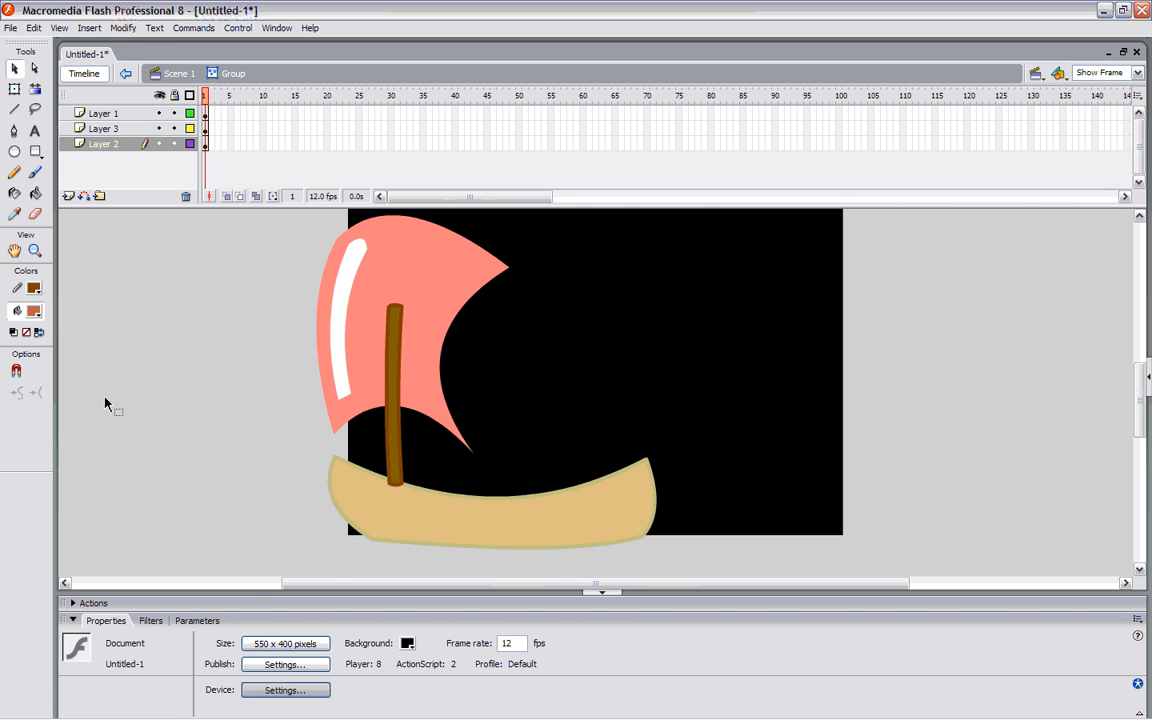
{"action": "left_click", "coordinate": [400, 483]}
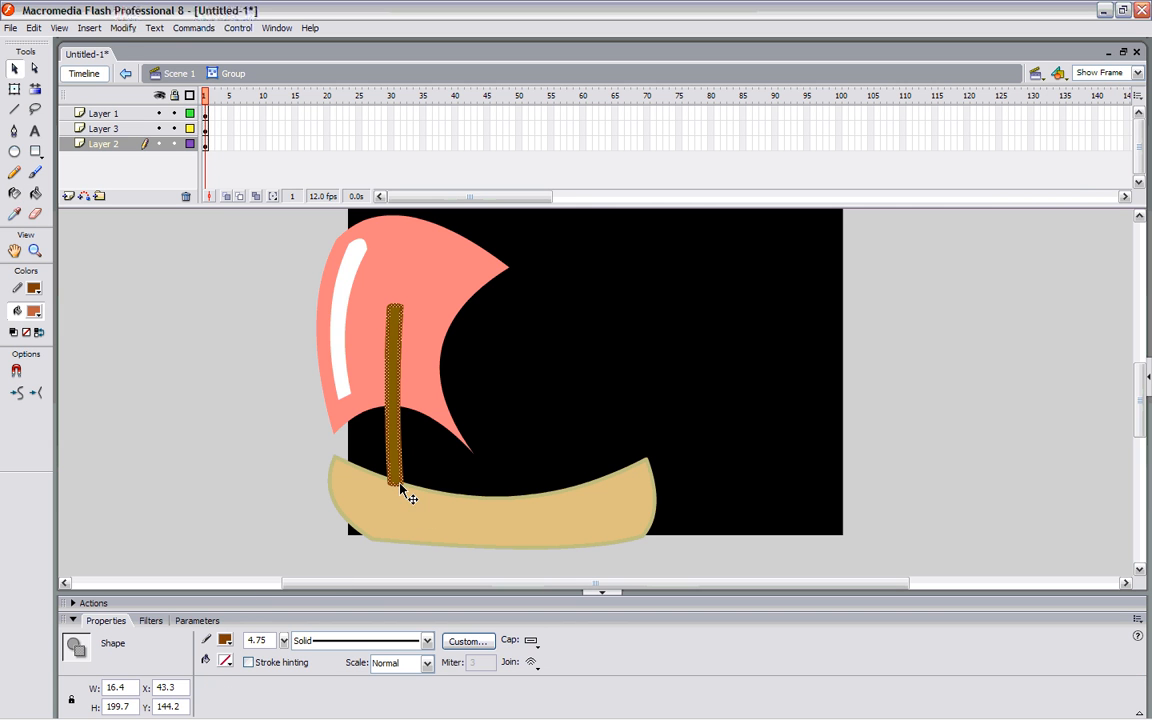
{"action": "left_click", "coordinate": [284, 640]}
{"action": "left_click_drag", "start_coordinate": [284, 641], "coordinate": [284, 648]}
{"action": "left_click", "coordinate": [432, 404]}
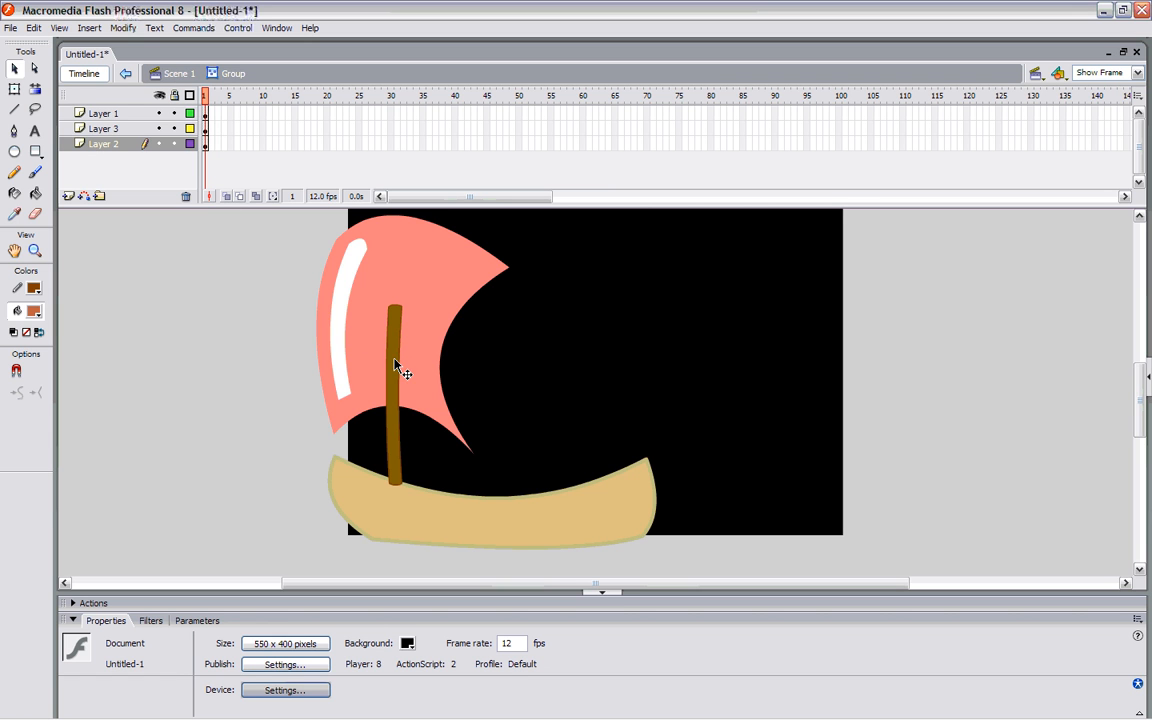
{"action": "left_click", "coordinate": [123, 28]}
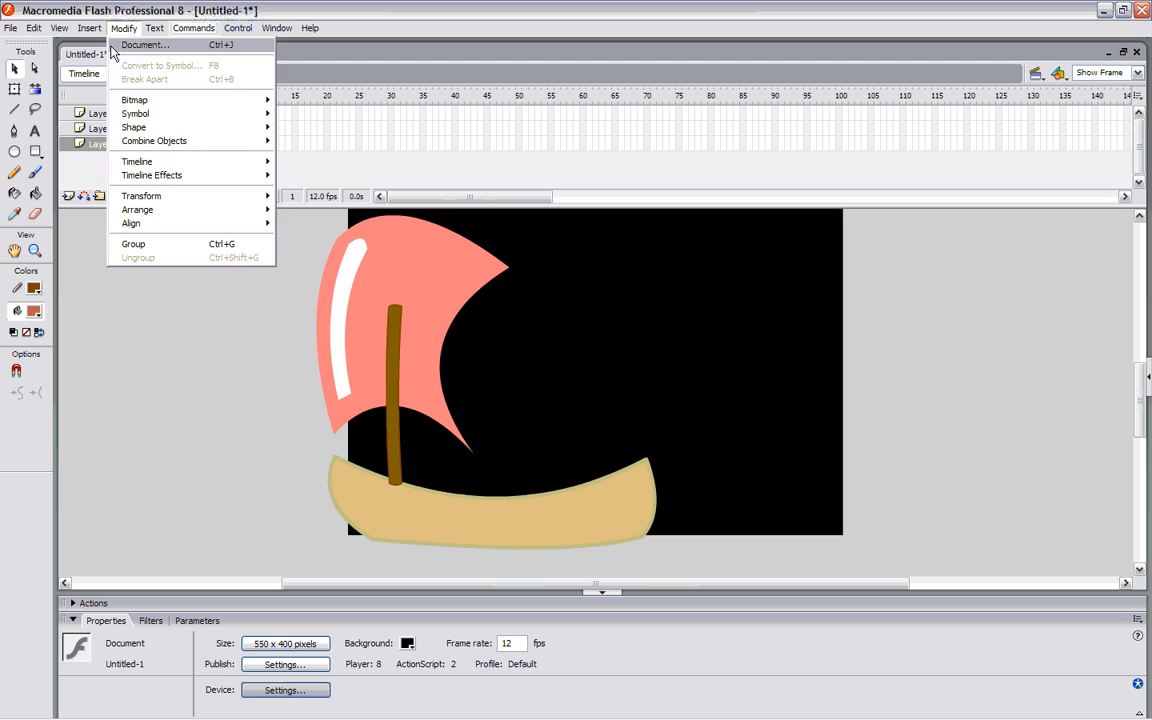
{"action": "mouse_move", "coordinate": [155, 28]}
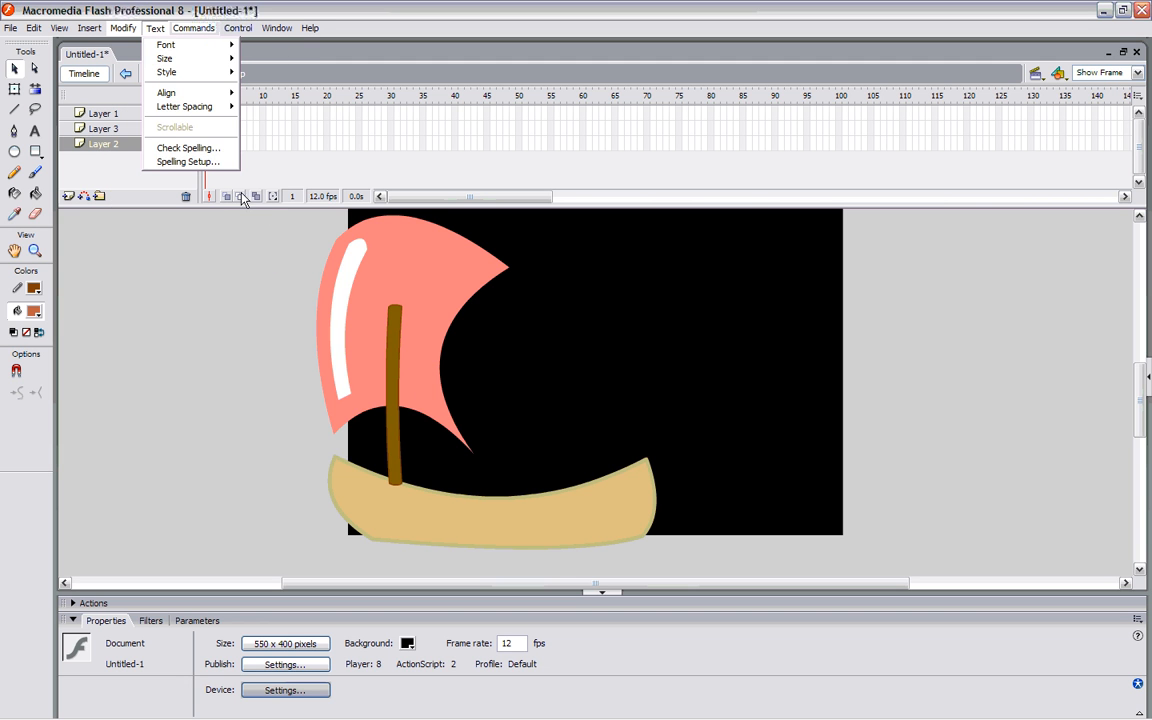
{"action": "left_click", "coordinate": [190, 253]}
- Leave the mast group and move the whole boat (sail, mast and hull) to the left, partly off the stage
{"action": "double_click", "coordinate": [224, 448]}
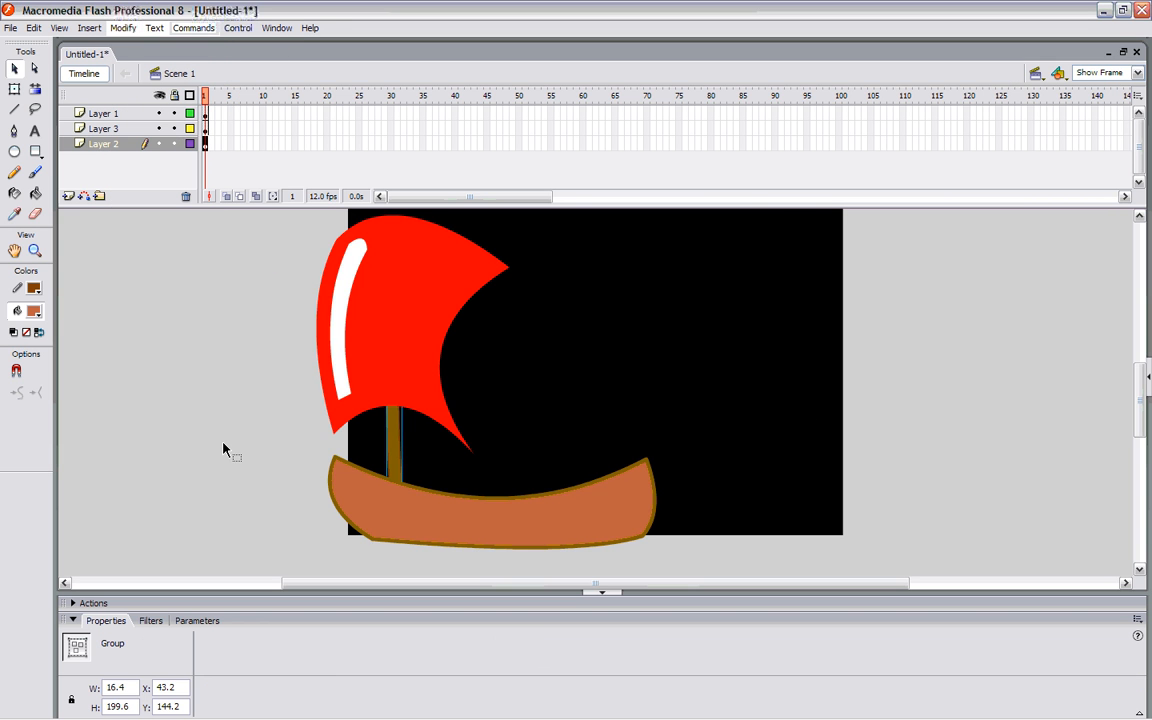
{"action": "left_click", "coordinate": [437, 515]}
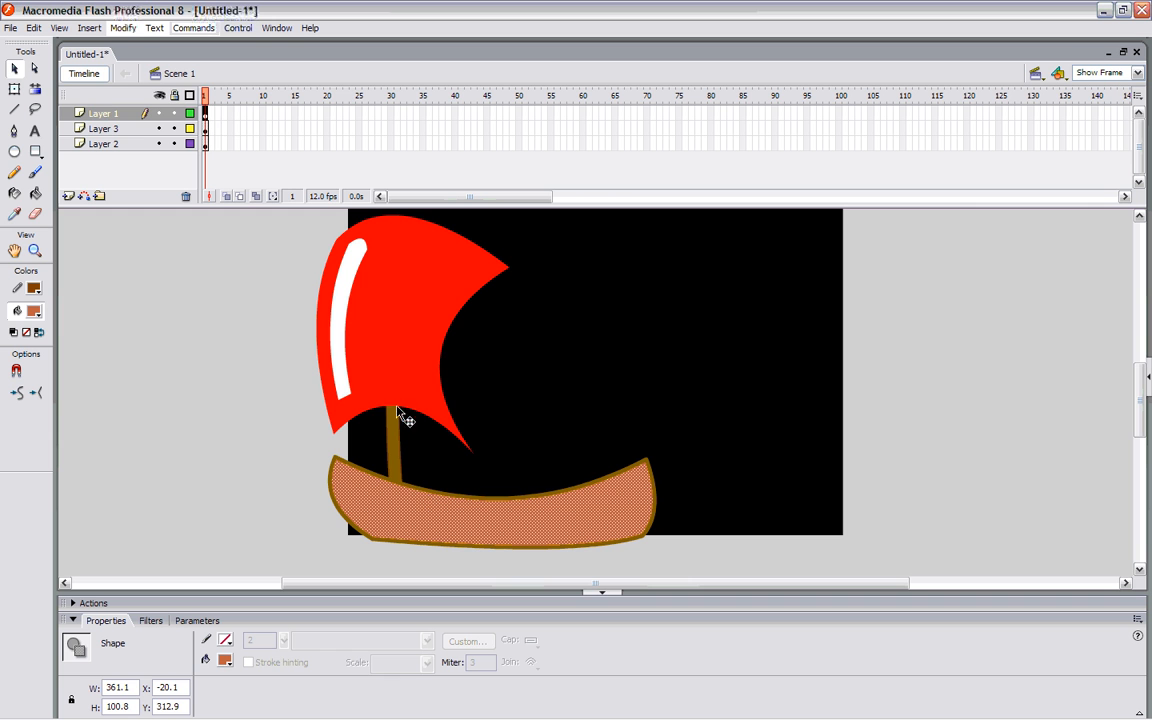
{"action": "left_click_drag", "start_coordinate": [305, 218], "coordinate": [731, 577]}
{"action": "left_click_drag", "start_coordinate": [656, 535], "coordinate": [519, 532]}
{"action": "left_click", "coordinate": [293, 455]}
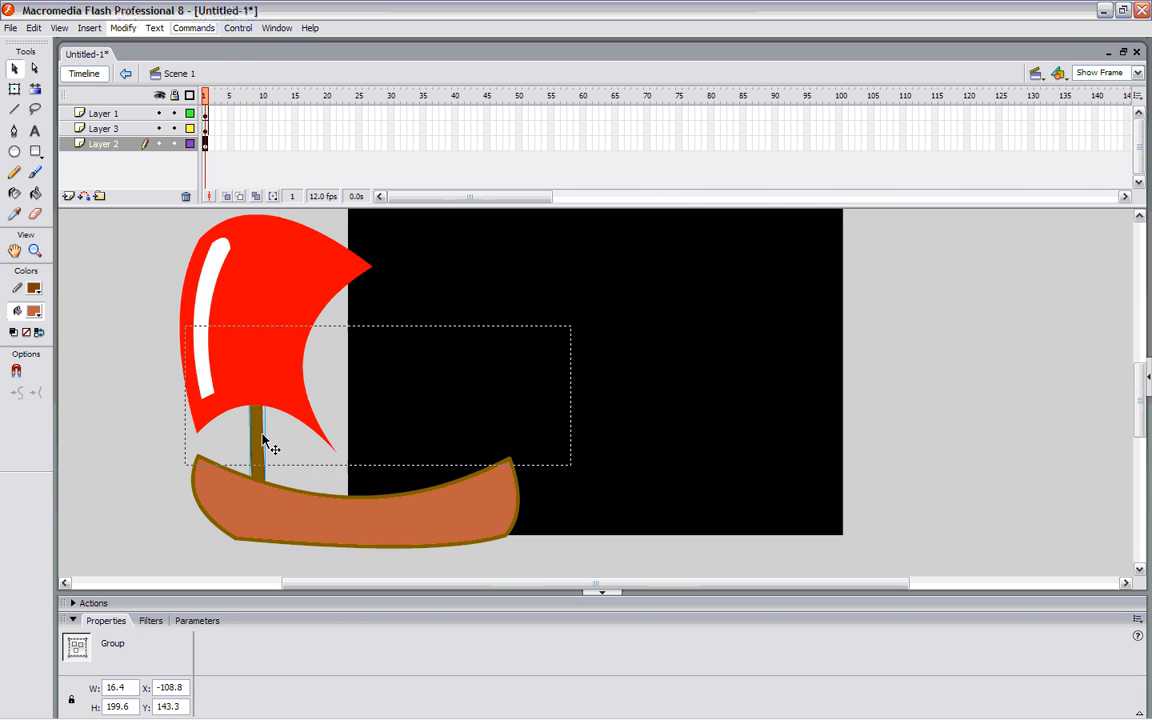
- Give the mast's outline a darker brown stroke inside its group, and return to Scene 1
{"action": "double_click", "coordinate": [263, 441]}
{"action": "left_click", "coordinate": [264, 443]}
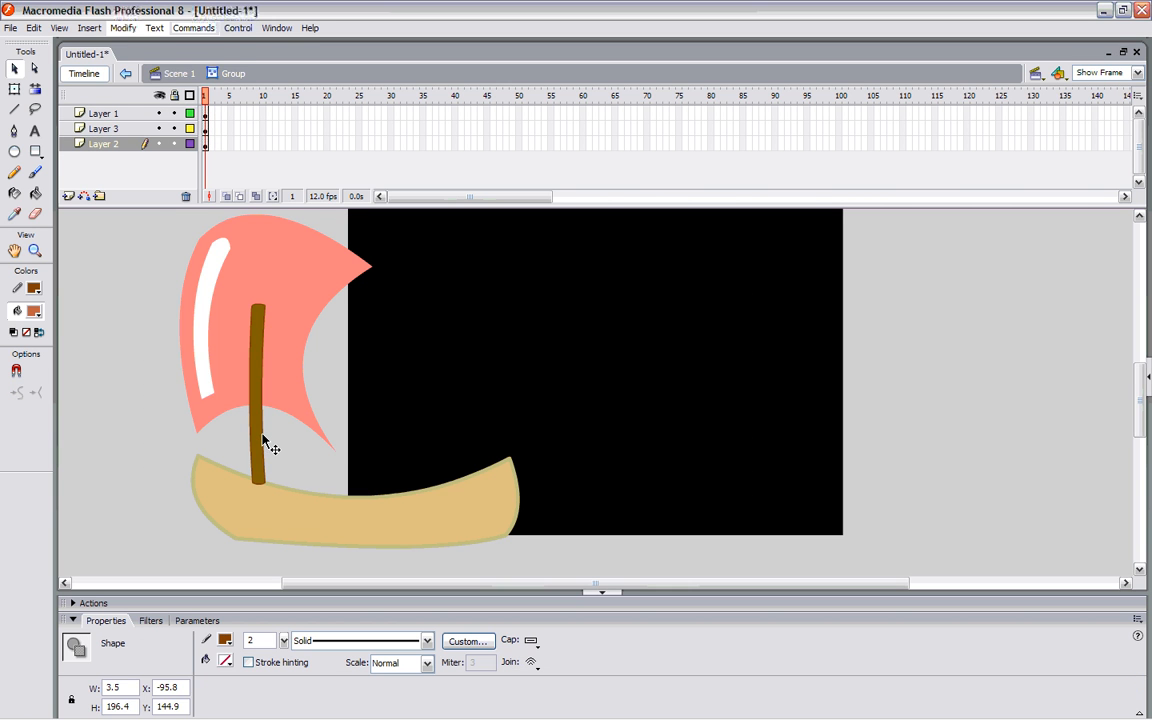
{"action": "left_click", "coordinate": [225, 640]}
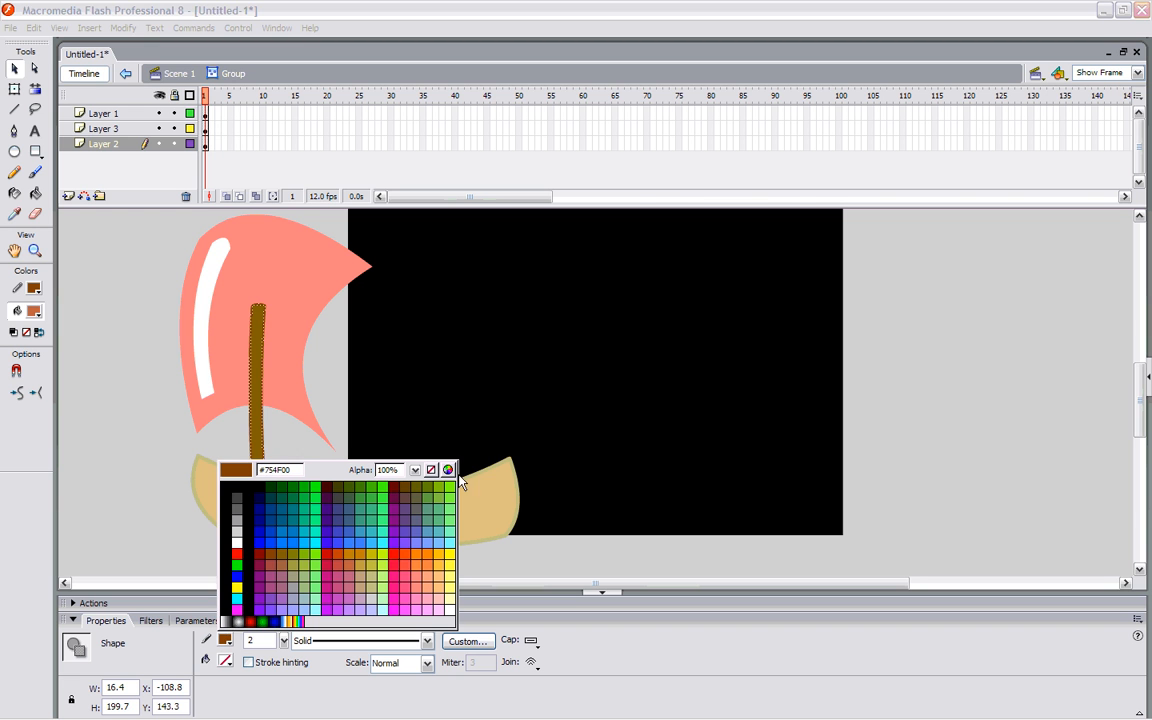
{"action": "left_click", "coordinate": [447, 469]}
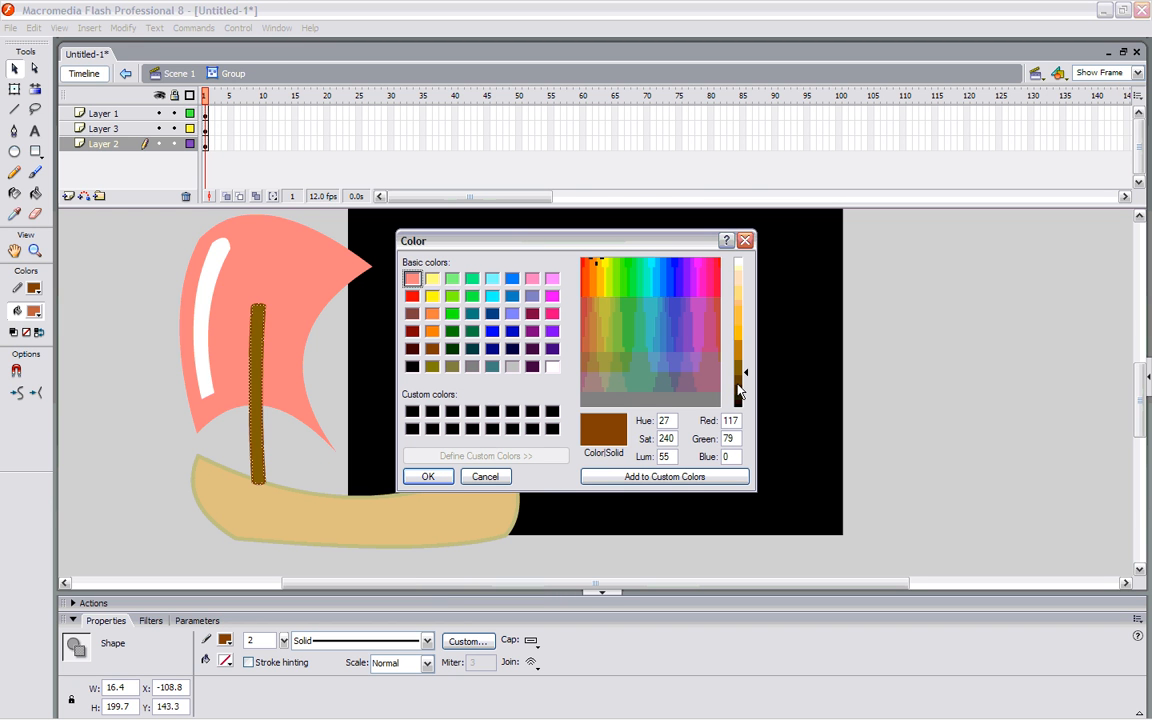
{"action": "left_click", "coordinate": [740, 377]}
{"action": "left_click", "coordinate": [428, 476]}
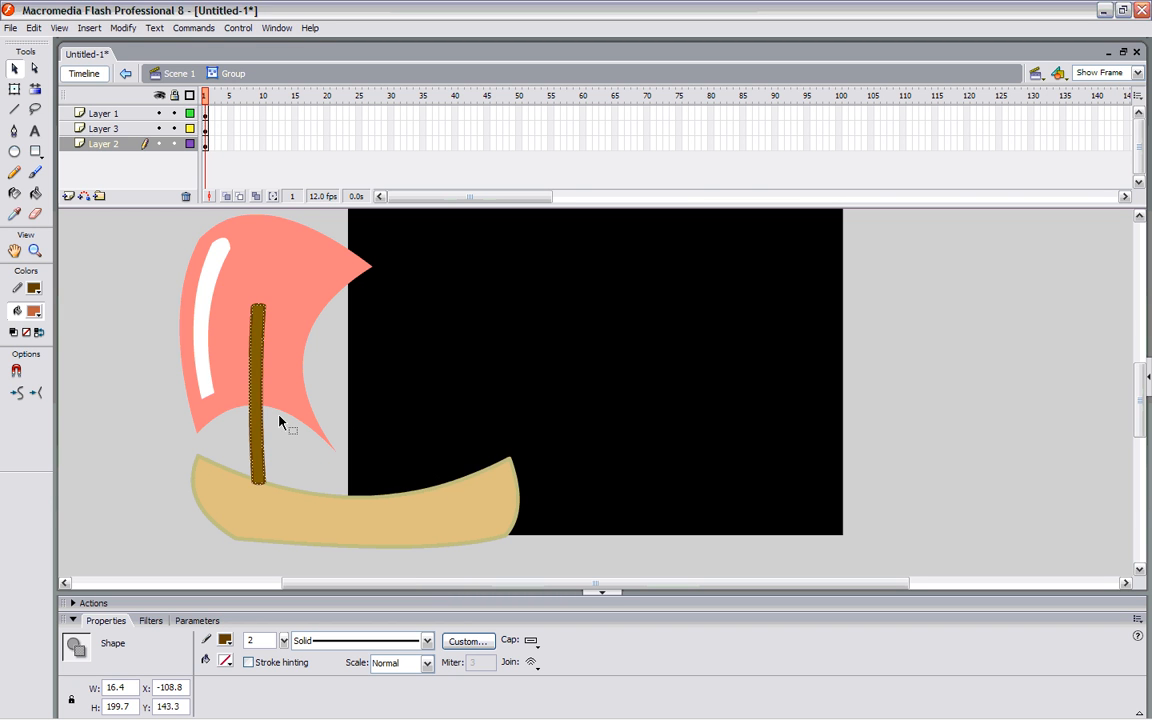
{"action": "left_click", "coordinate": [267, 437]}
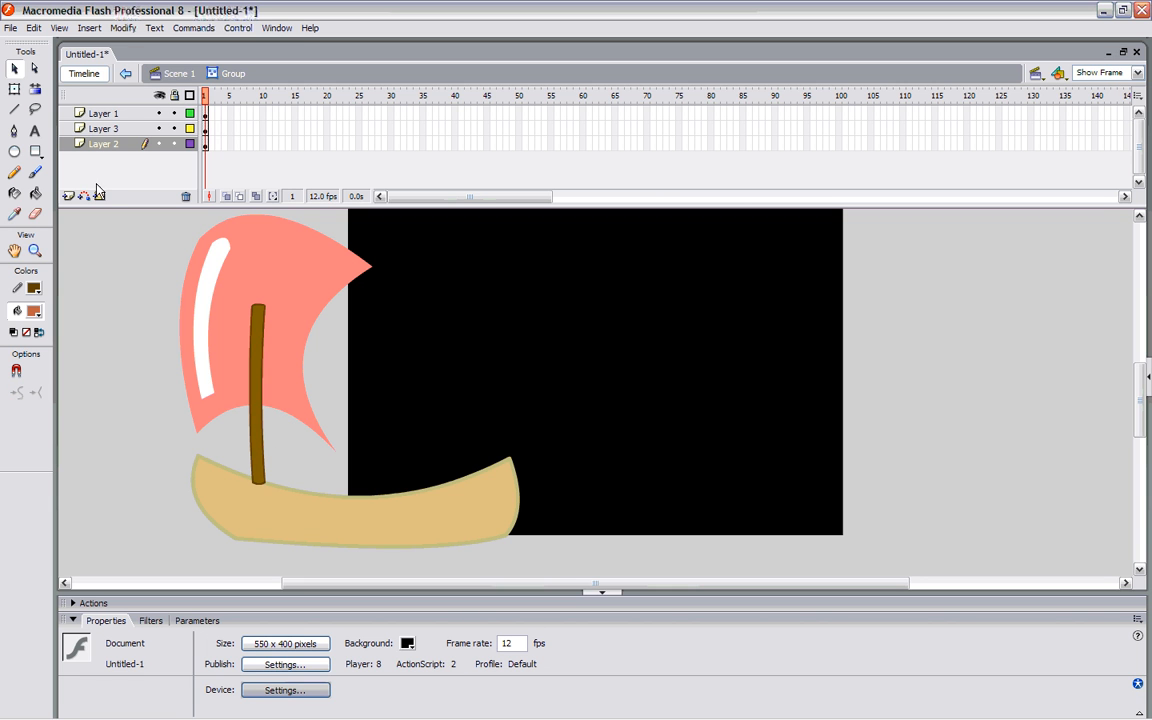
{"action": "left_click", "coordinate": [172, 74]}
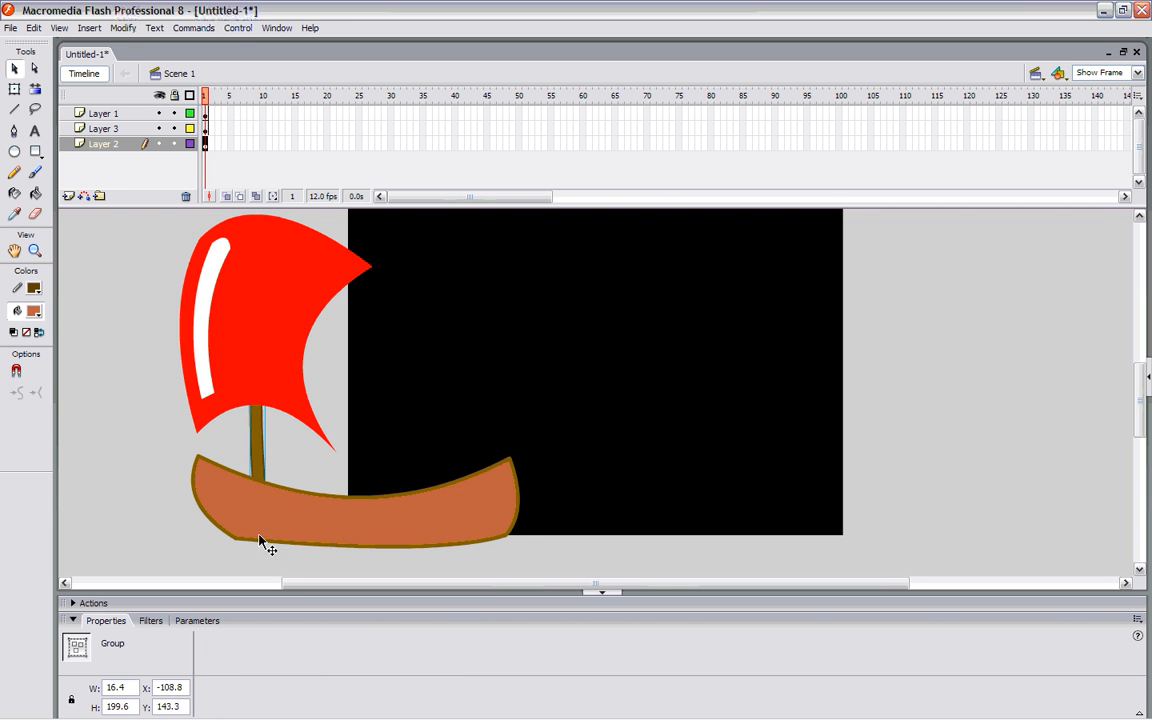
{"action": "left_click", "coordinate": [321, 462]}
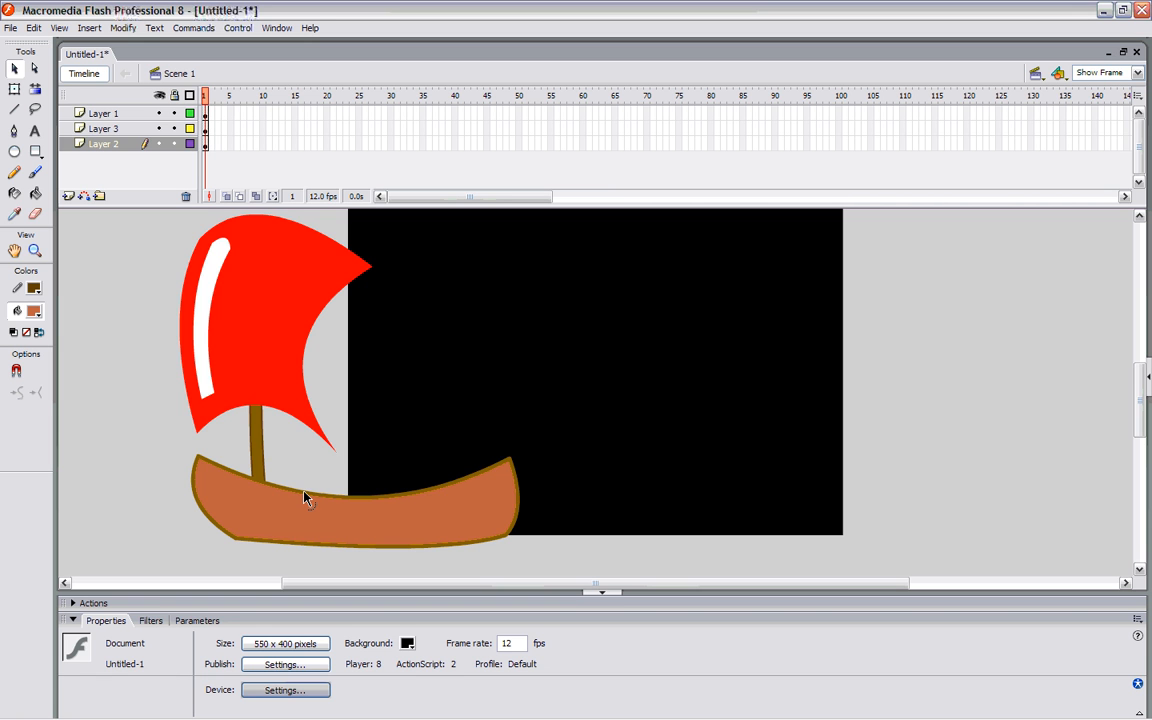
- Try darkening the hull's outline to a brown of red 111, green 74, blue 0
{"action": "double_click", "coordinate": [306, 496]}
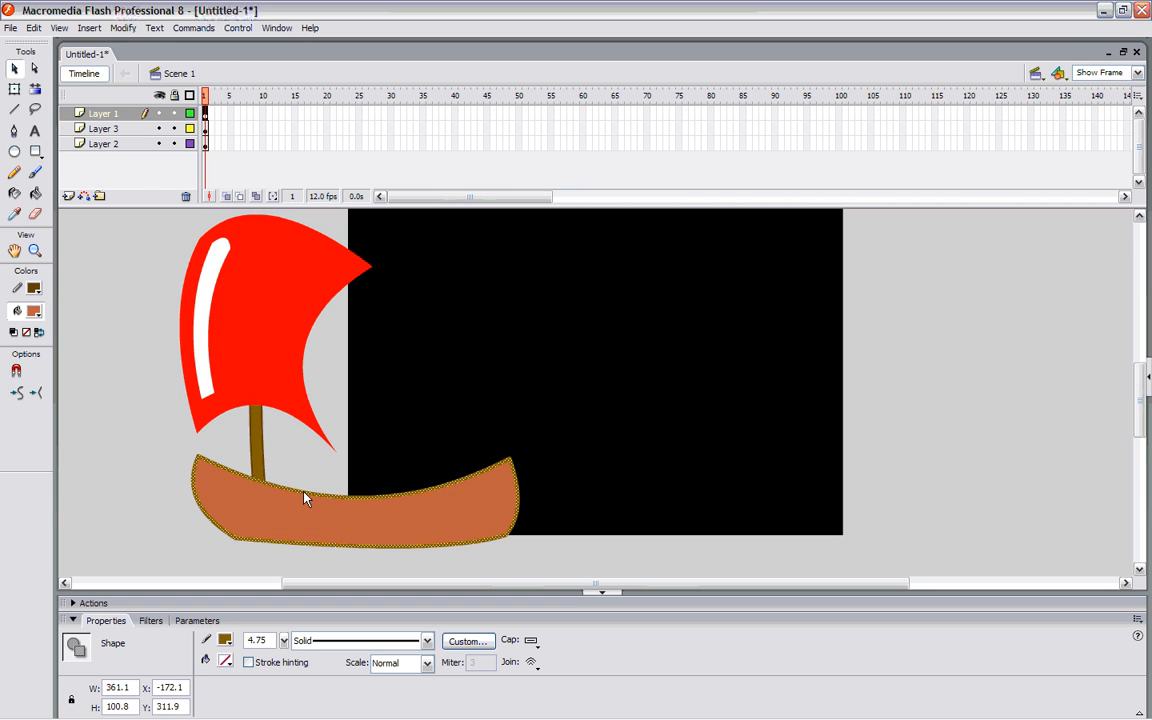
{"action": "left_click", "coordinate": [225, 640]}
{"action": "left_click", "coordinate": [448, 470]}
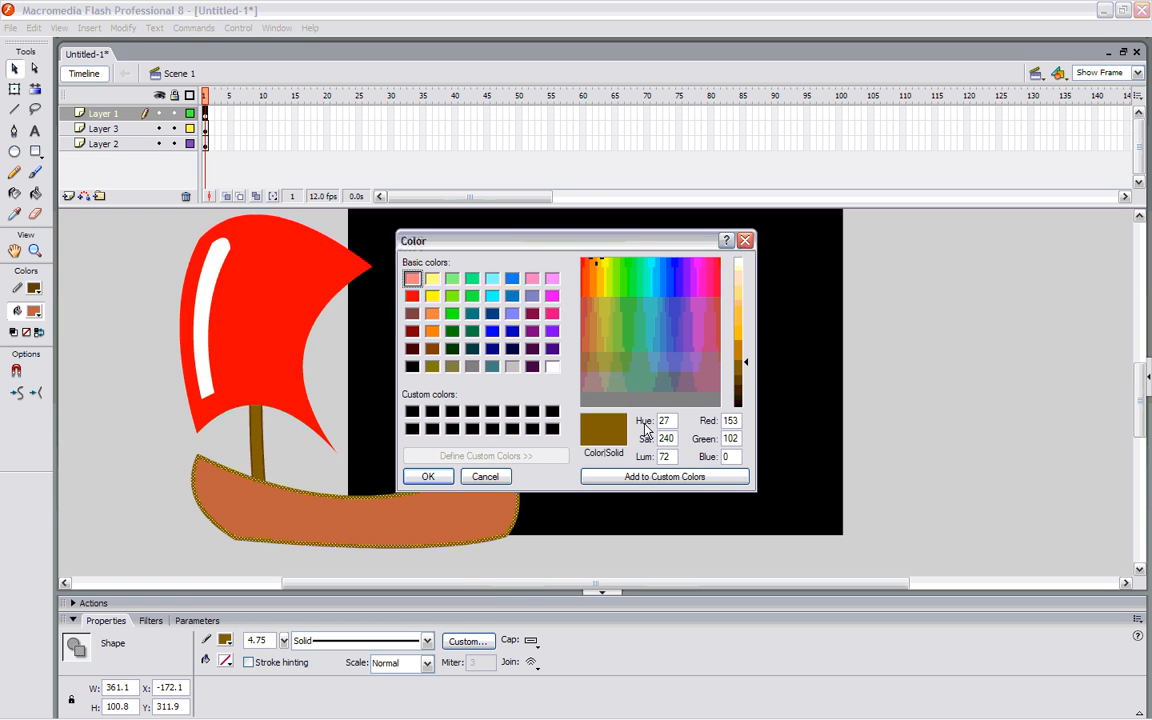
{"action": "left_click", "coordinate": [737, 375]}
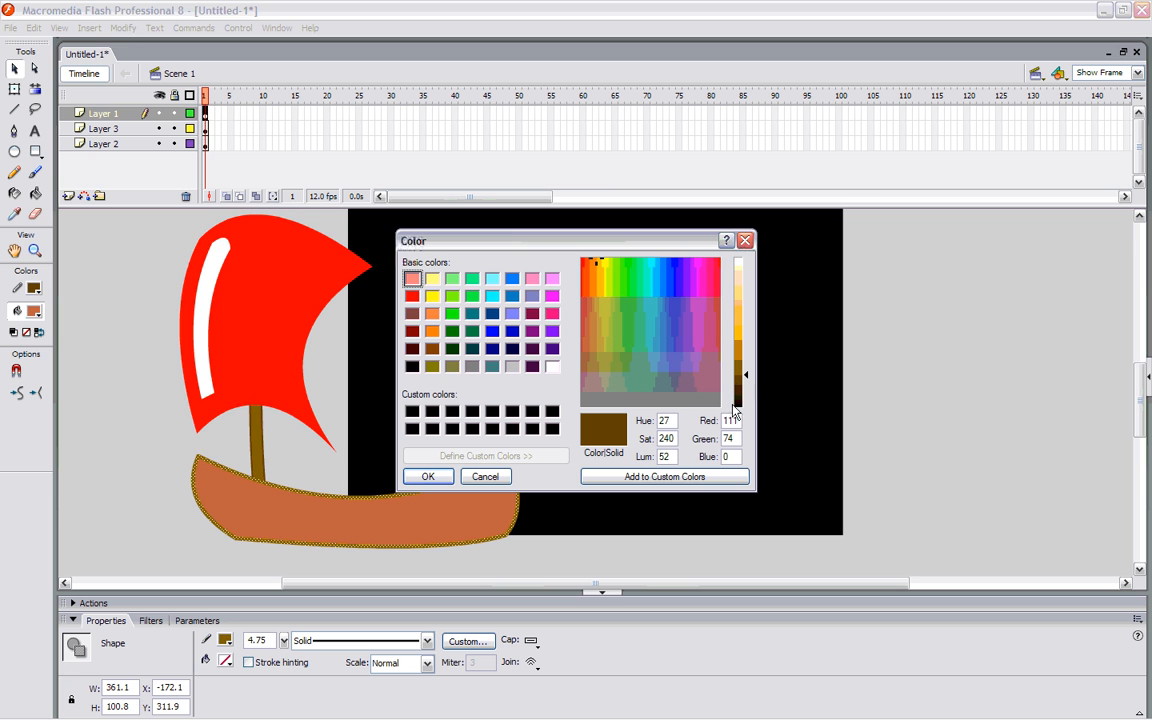
{"action": "left_click", "coordinate": [428, 477]}
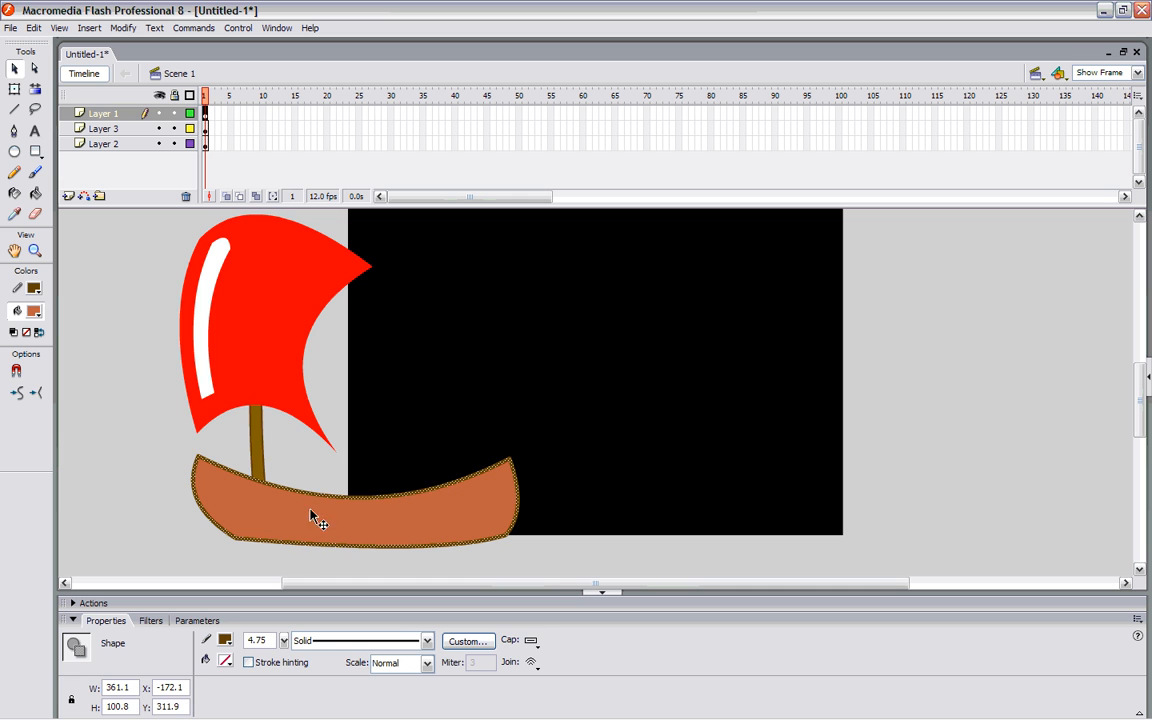
{"action": "key", "text": "ctrl+shift+a"}
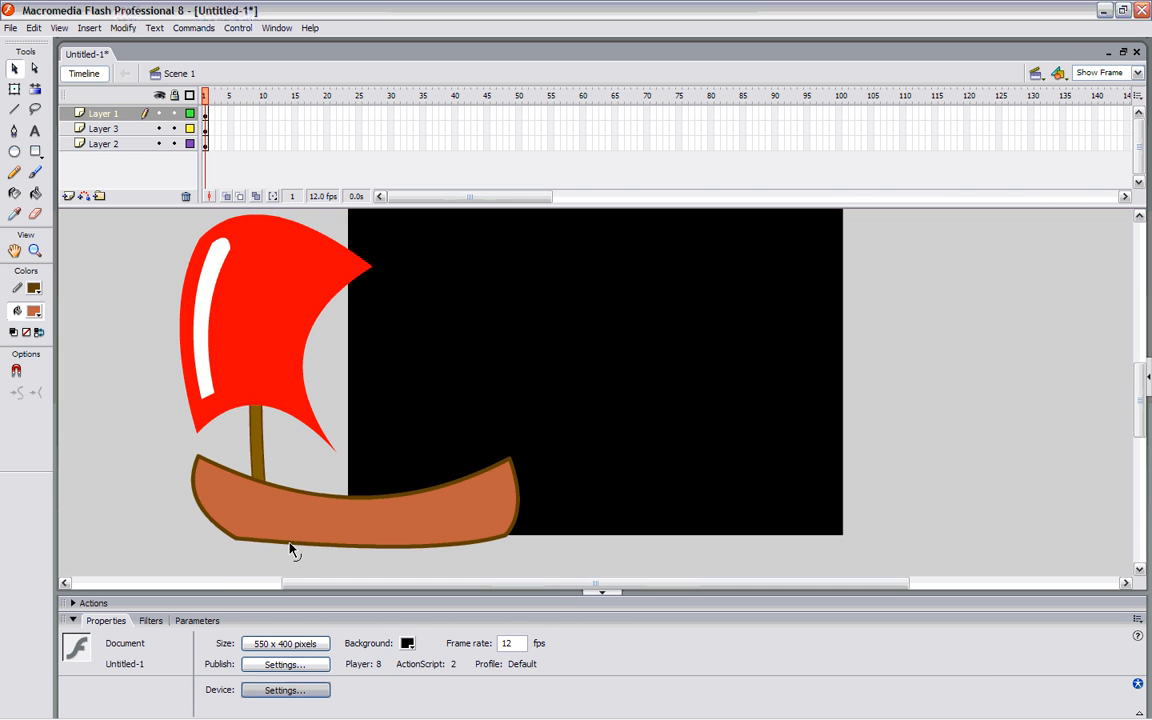
{"action": "double_click", "coordinate": [290, 546]}
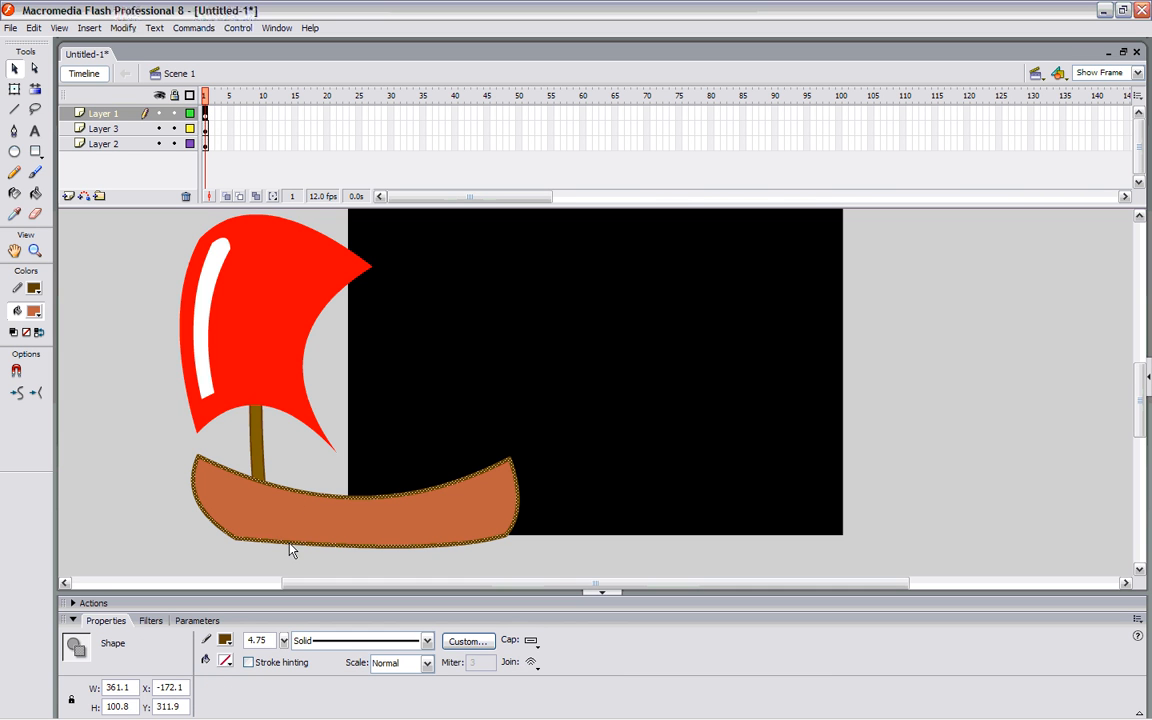
{"action": "left_click", "coordinate": [320, 477]}
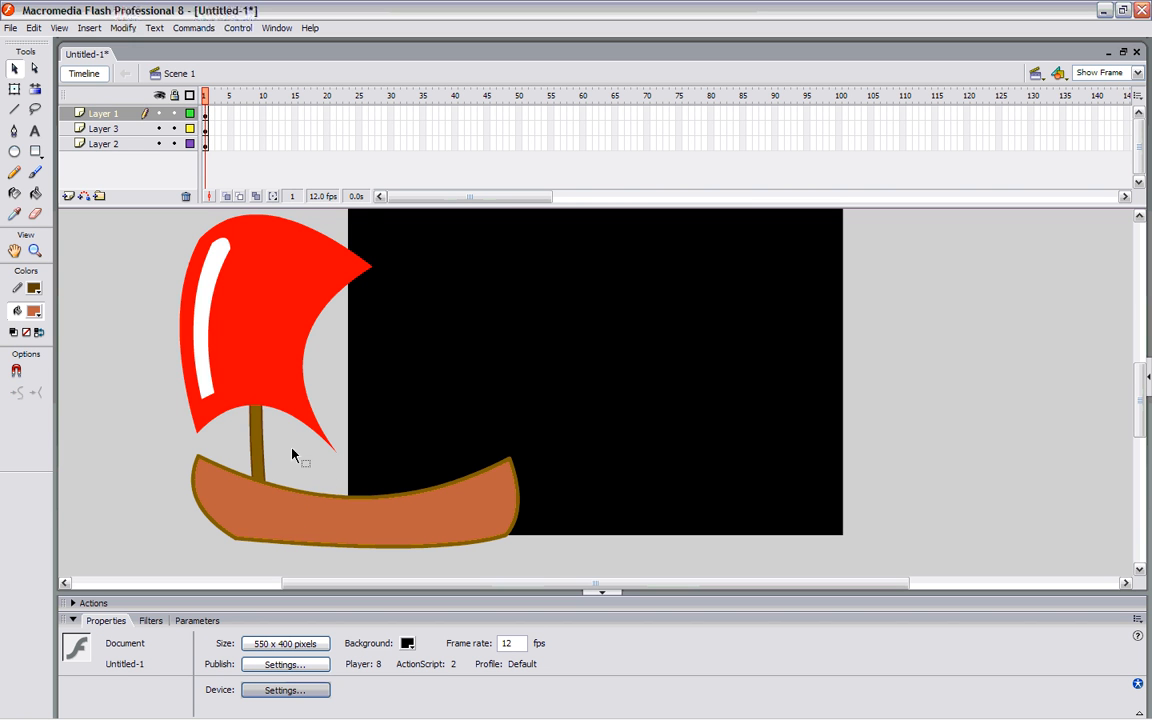
{"action": "left_click", "coordinate": [280, 354]}
{"action": "double_click", "coordinate": [279, 353]}
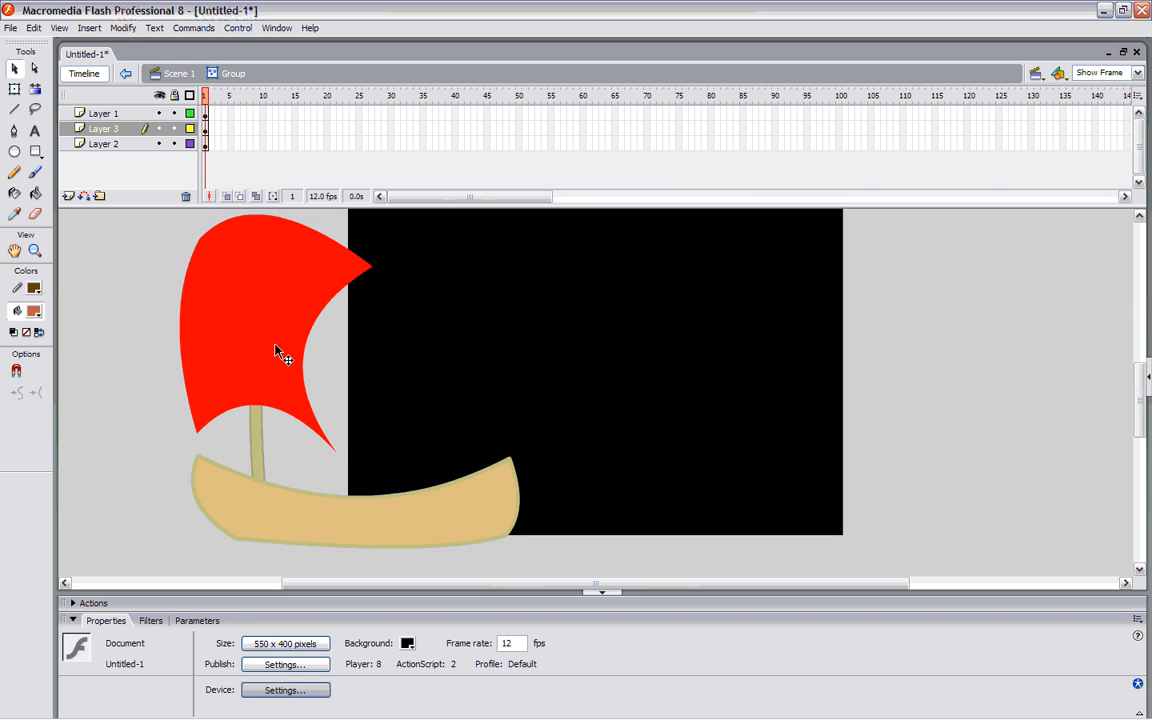
{"action": "left_click", "coordinate": [277, 349]}
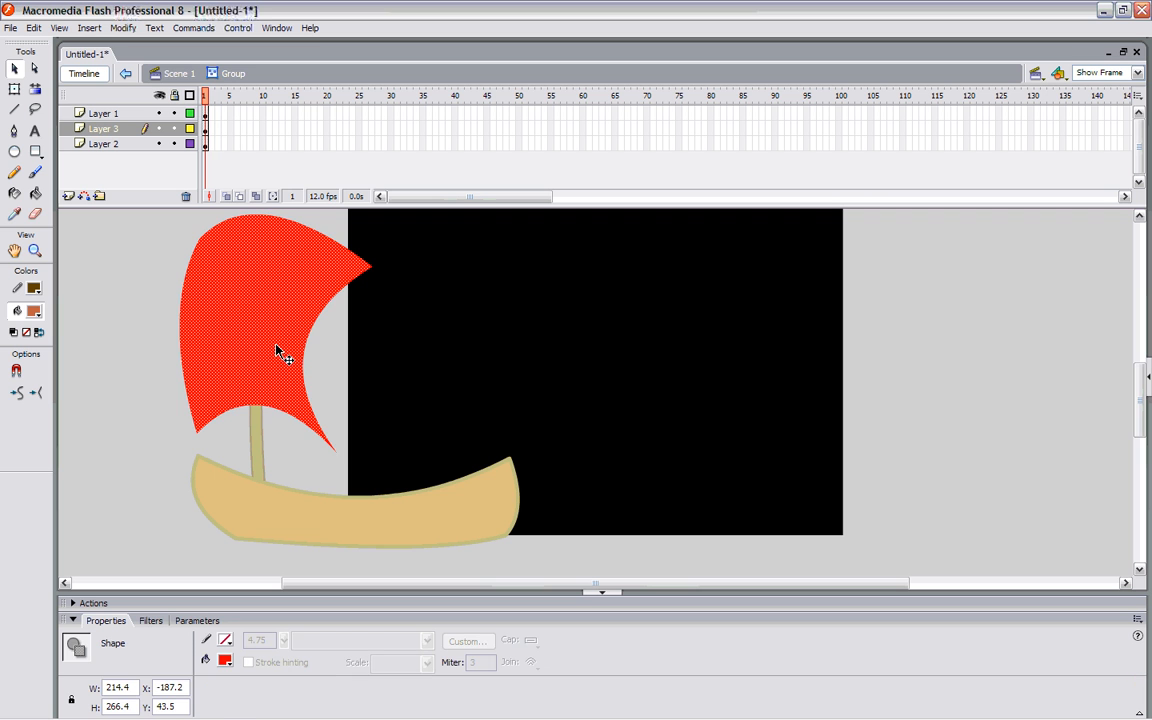
{"action": "left_click", "coordinate": [15, 193]}
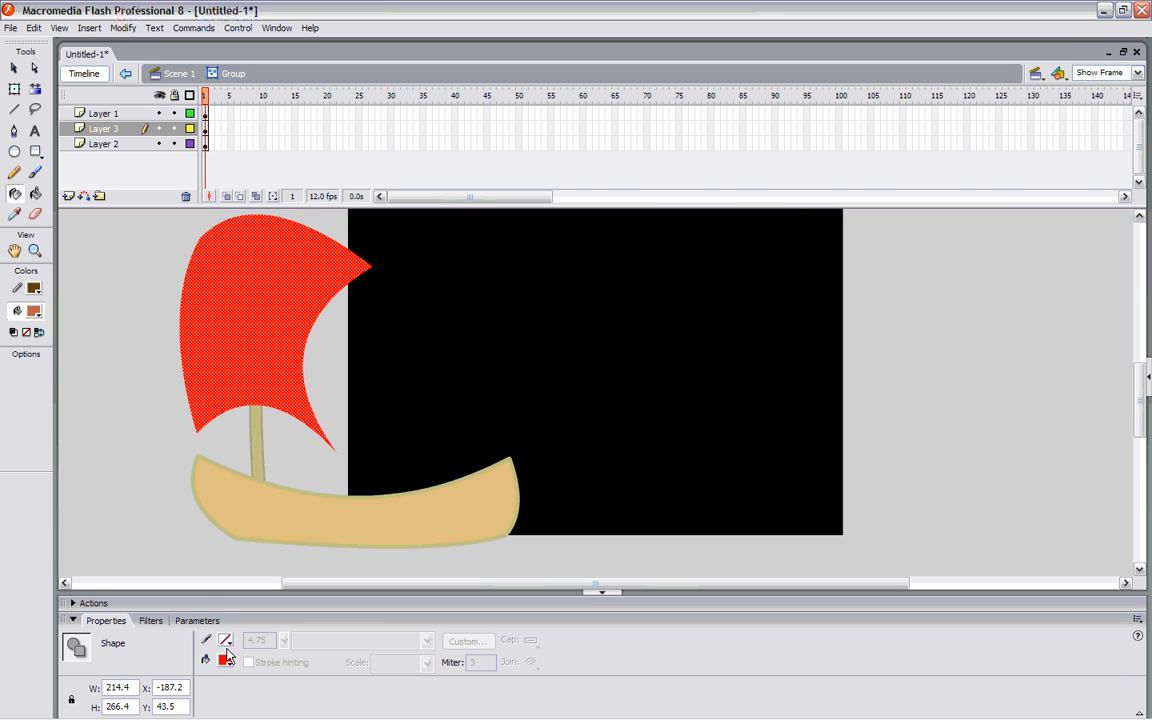
{"action": "left_click", "coordinate": [26, 332]}
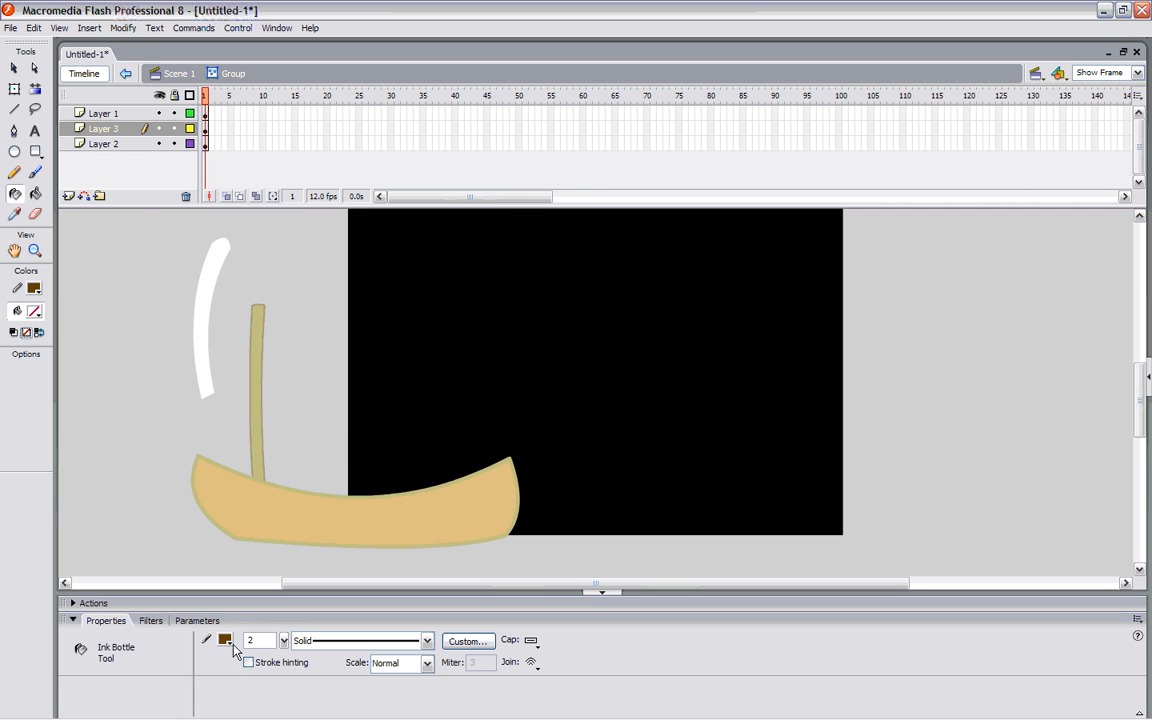
{"action": "left_click", "coordinate": [178, 73]}
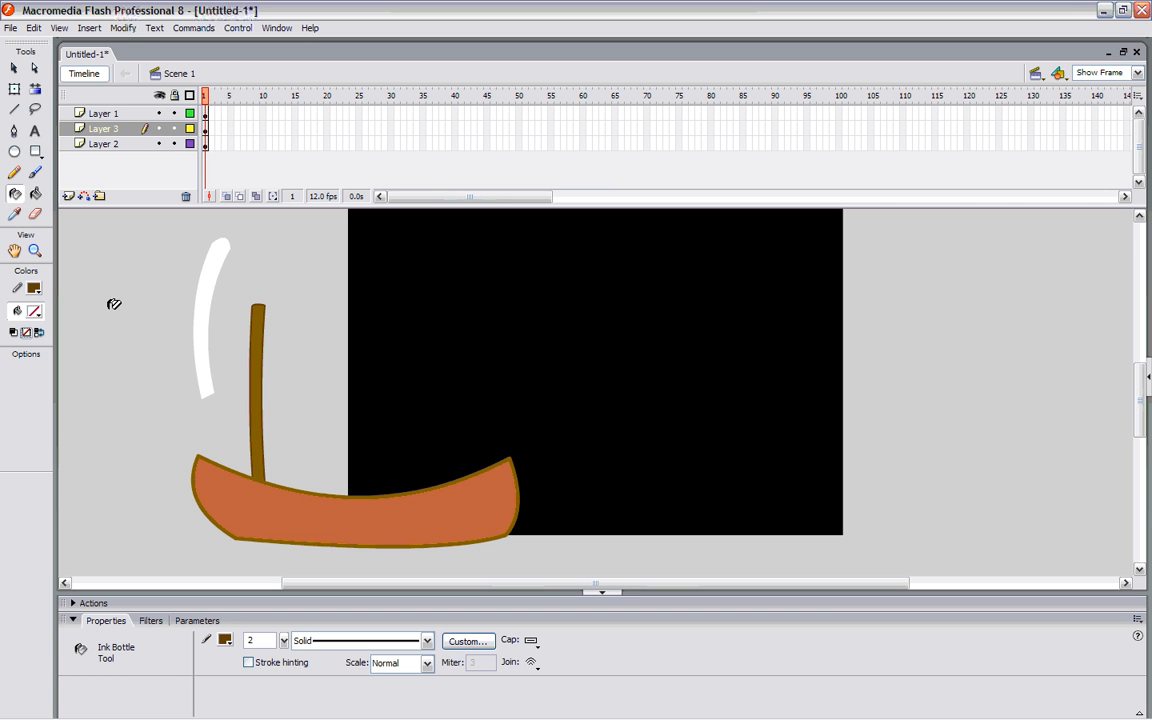
{"action": "key", "text": "v"}
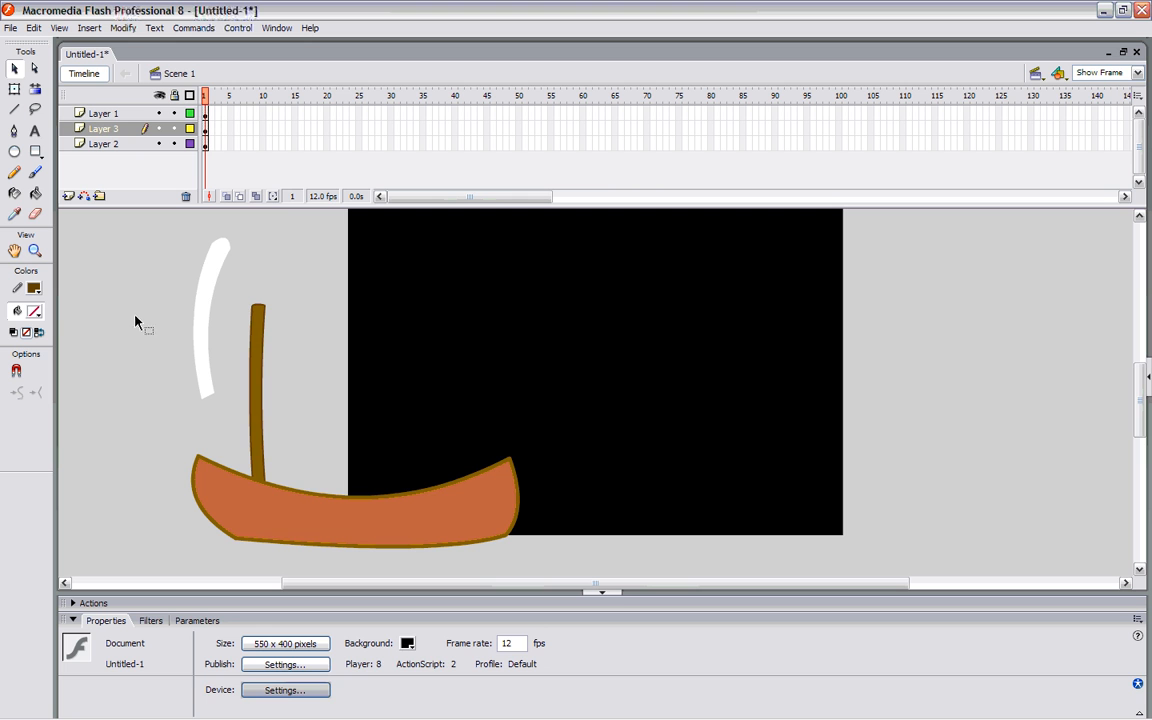
{"action": "key", "text": "ctrl+shift+v"}
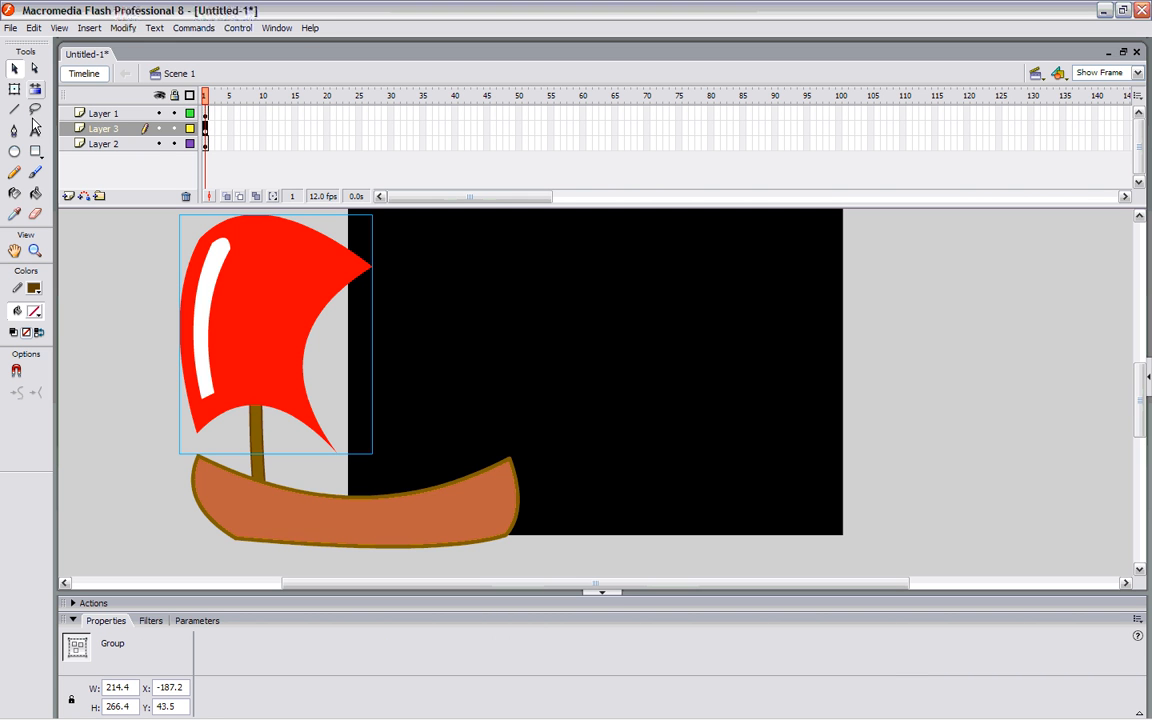
{"action": "left_click", "coordinate": [159, 348]}
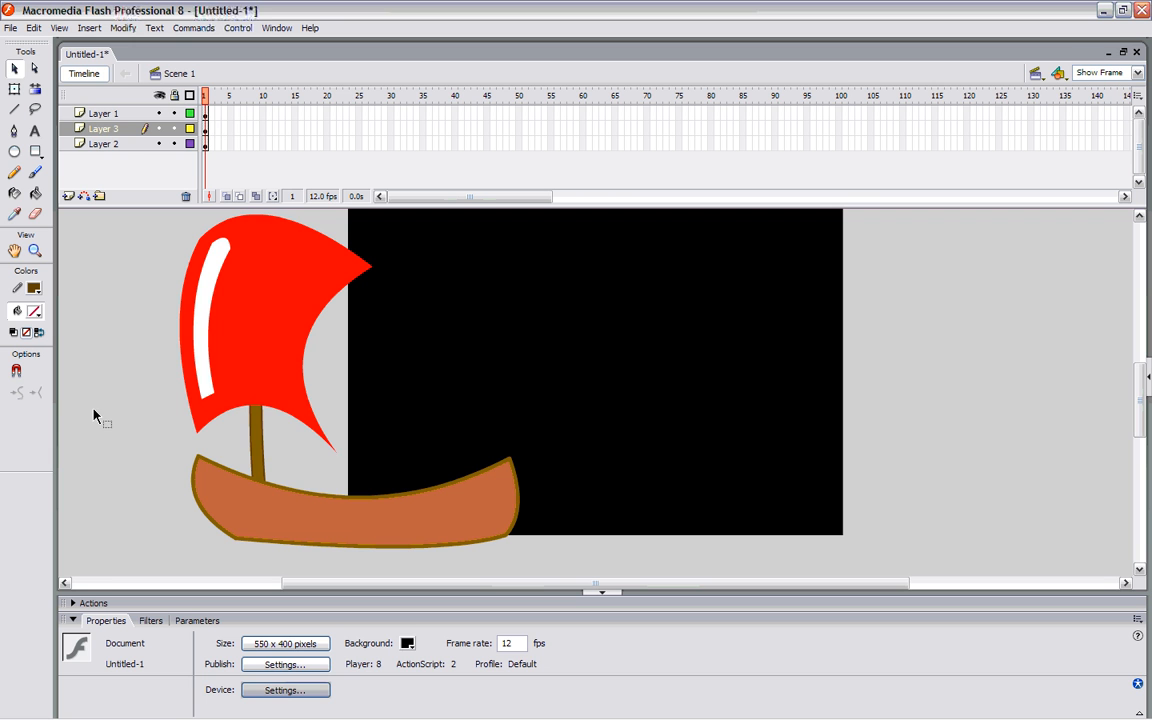
- Outline the red sail inside its group with a 2-point solid #990000 stroke using the Ink Bottle tool, and return to Scene 1
{"action": "left_click", "coordinate": [270, 401]}
{"action": "double_click", "coordinate": [270, 401]}
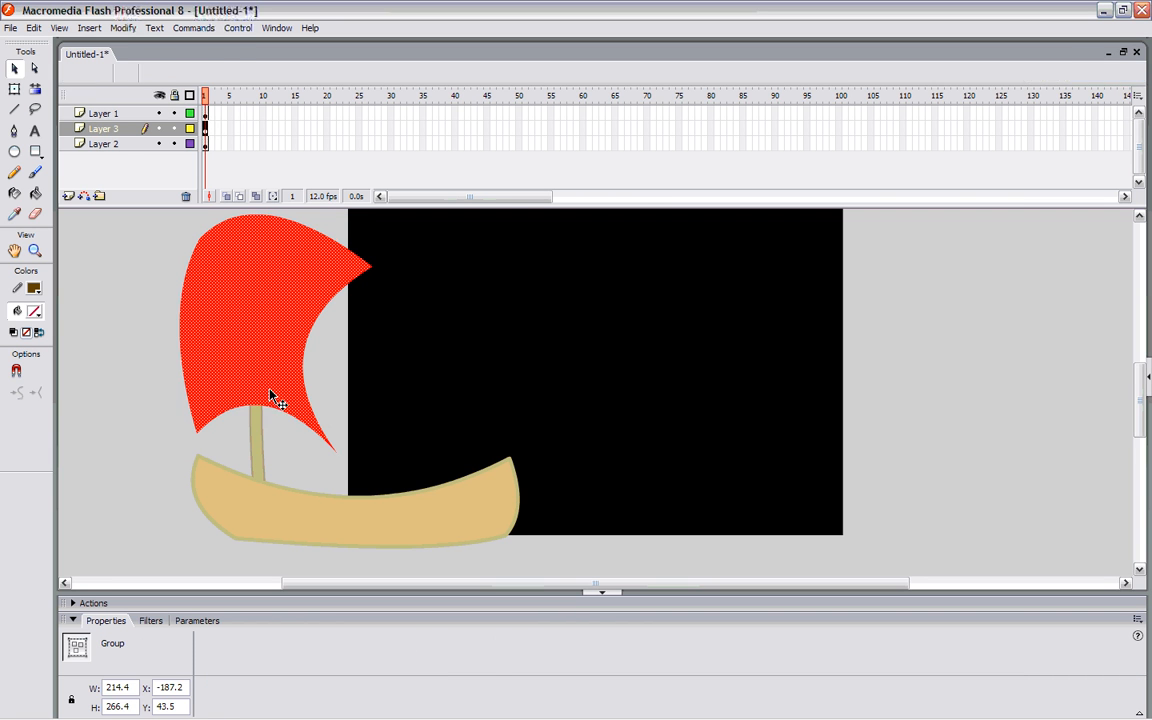
{"action": "left_click", "coordinate": [117, 352]}
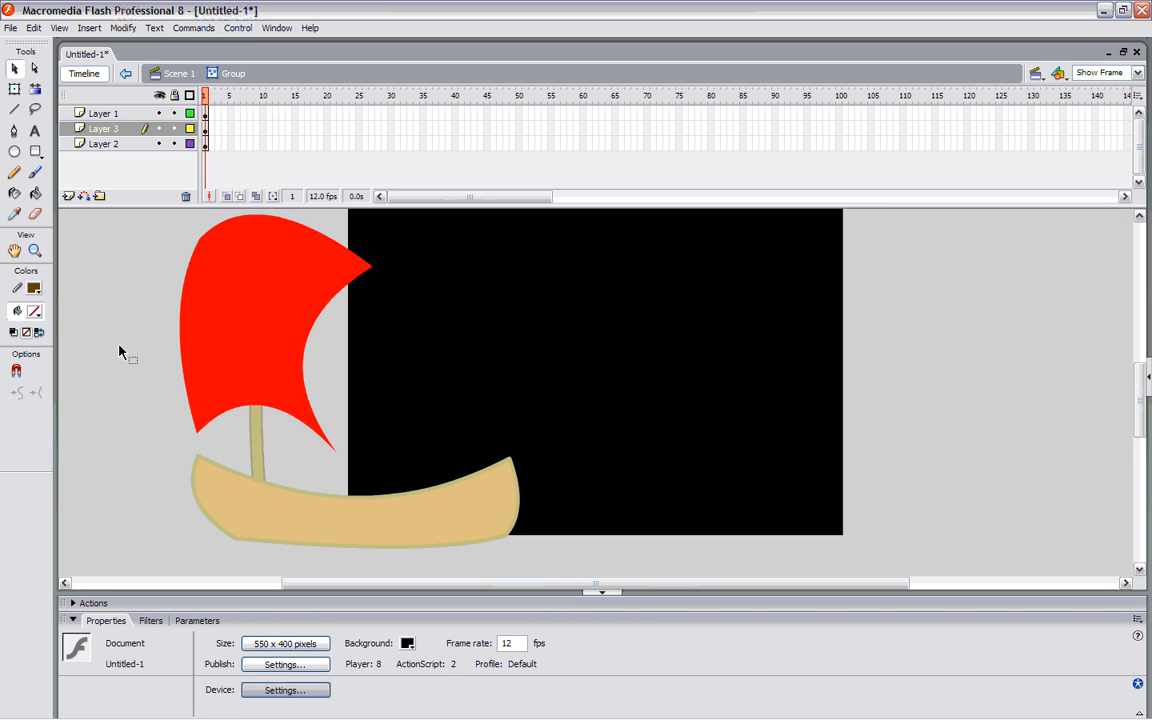
{"action": "left_click", "coordinate": [14, 193]}
{"action": "left_click", "coordinate": [224, 638]}
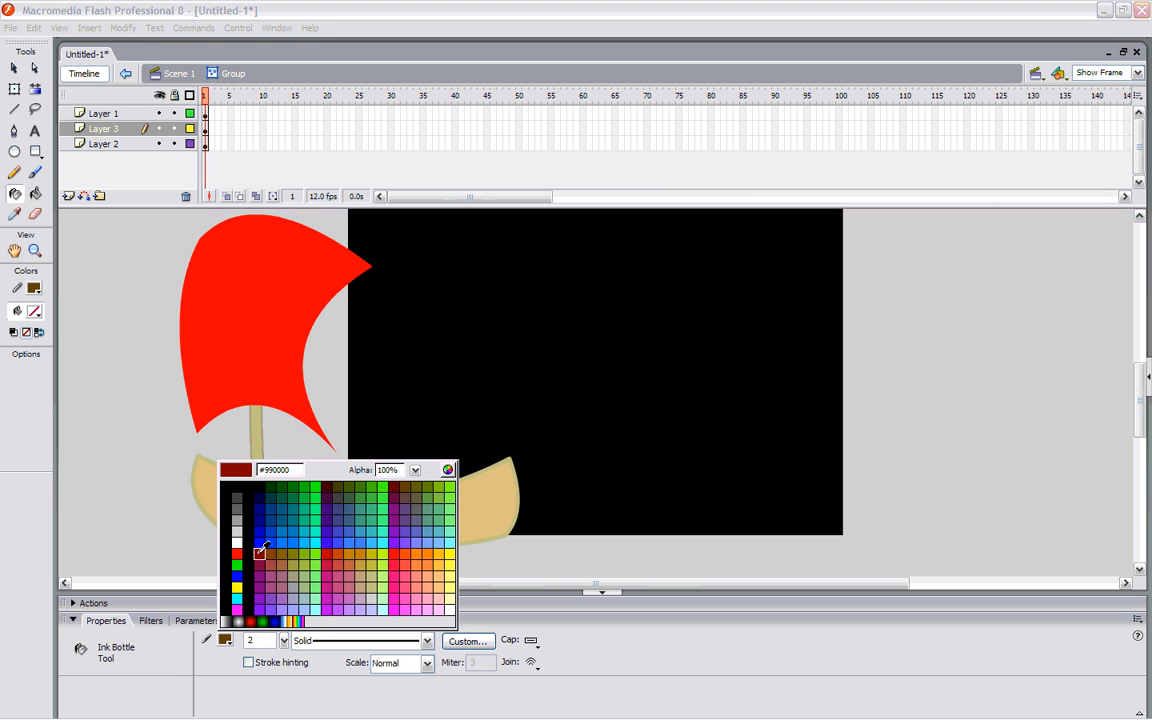
{"action": "left_click", "coordinate": [260, 551]}
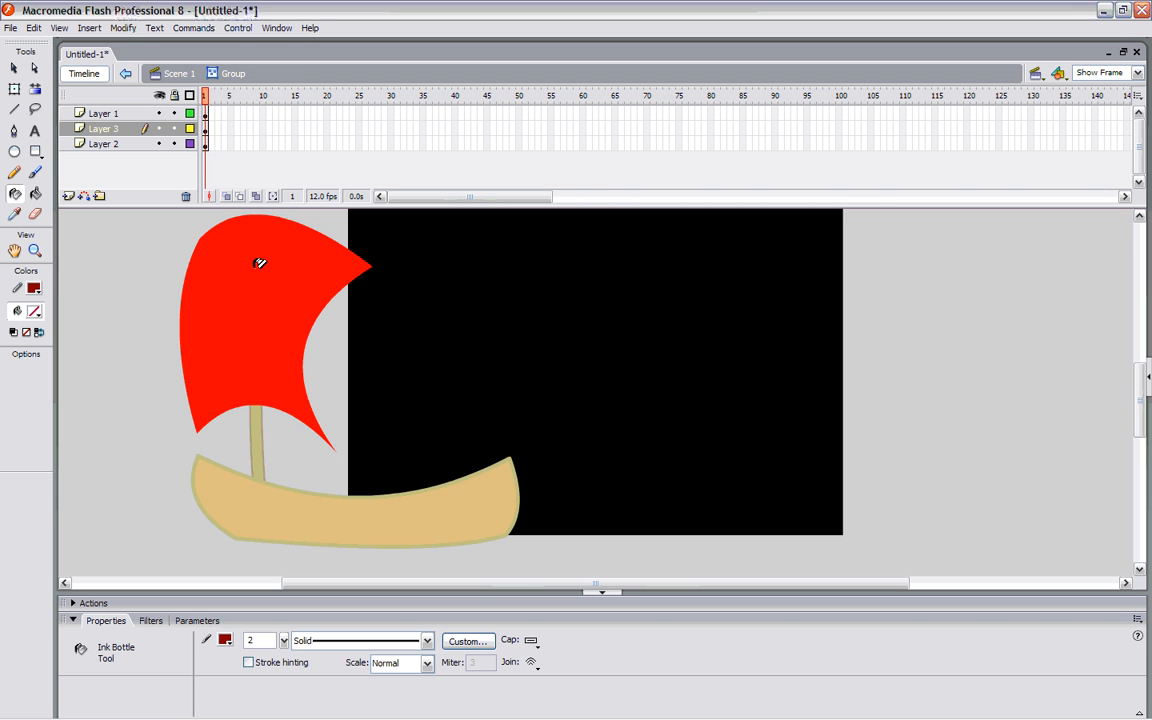
{"action": "left_click", "coordinate": [301, 258]}
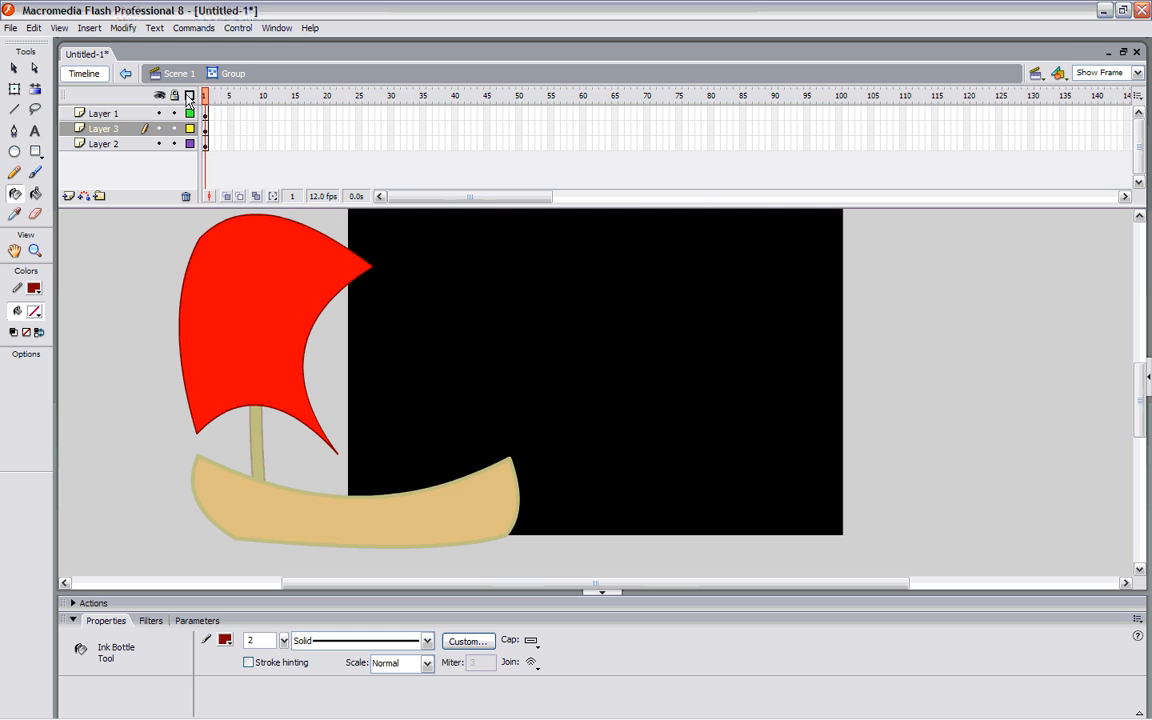
{"action": "left_click", "coordinate": [174, 73]}
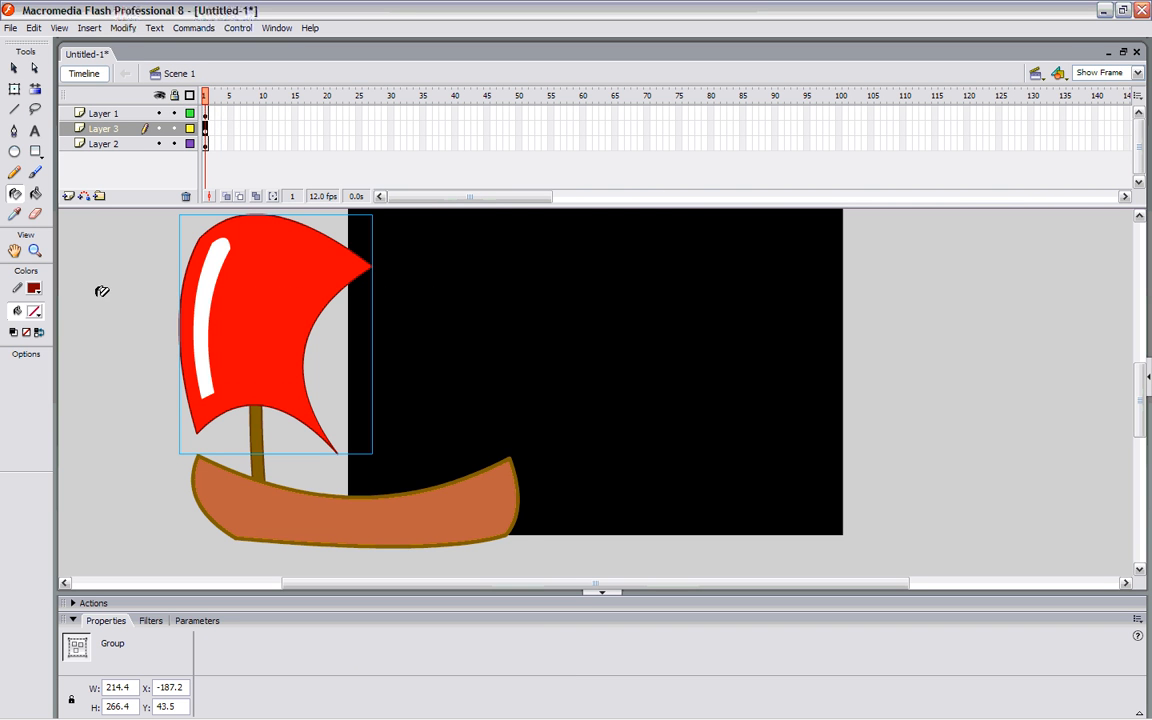
- Set the Line tool's stroke colour to brown #996600 and try drawing a test line across the hull
{"action": "left_click", "coordinate": [14, 68]}
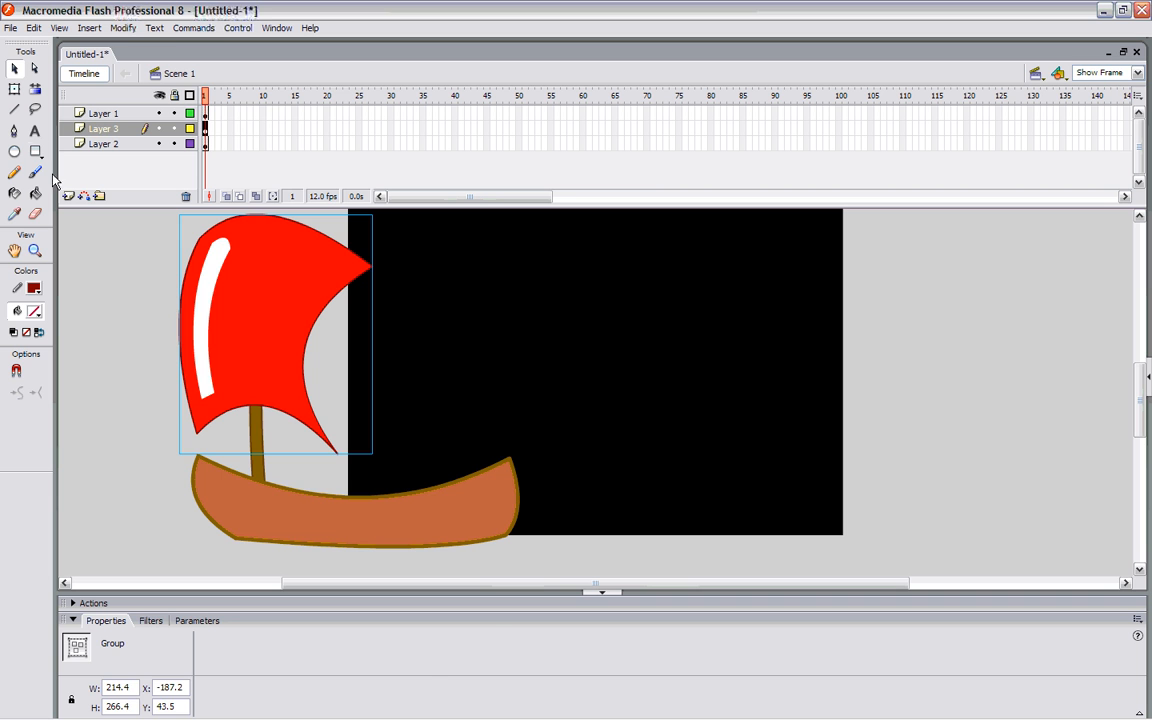
{"action": "left_click", "coordinate": [14, 109]}
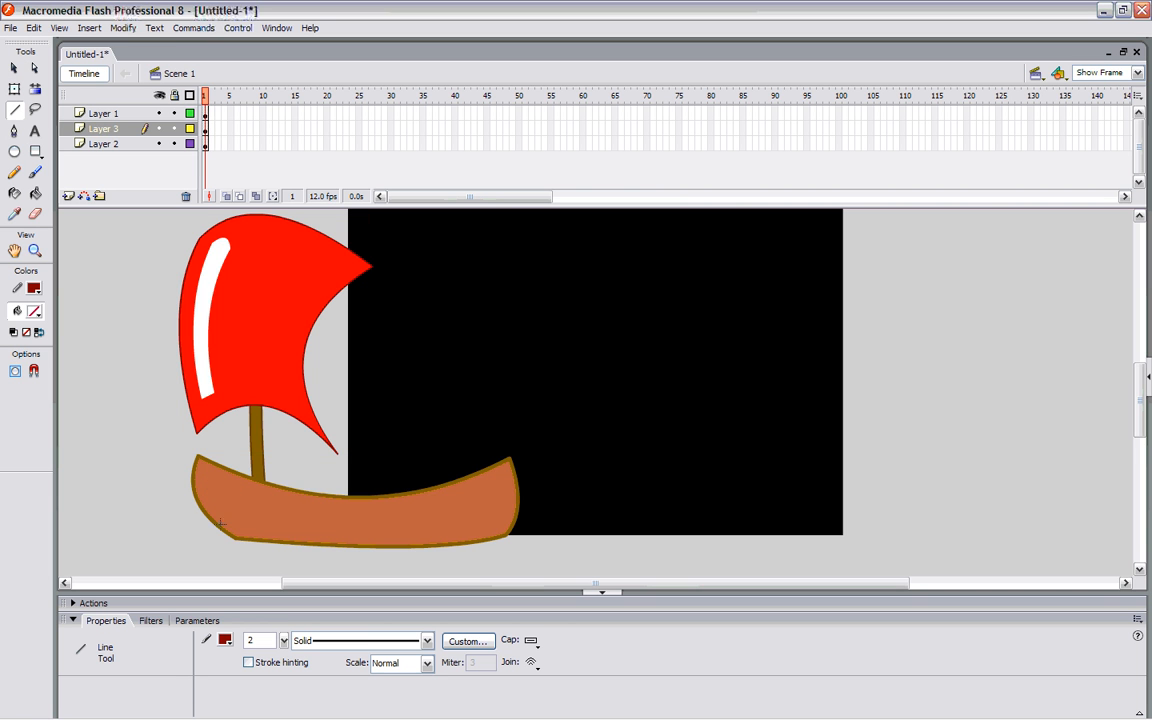
{"action": "left_click", "coordinate": [225, 640]}
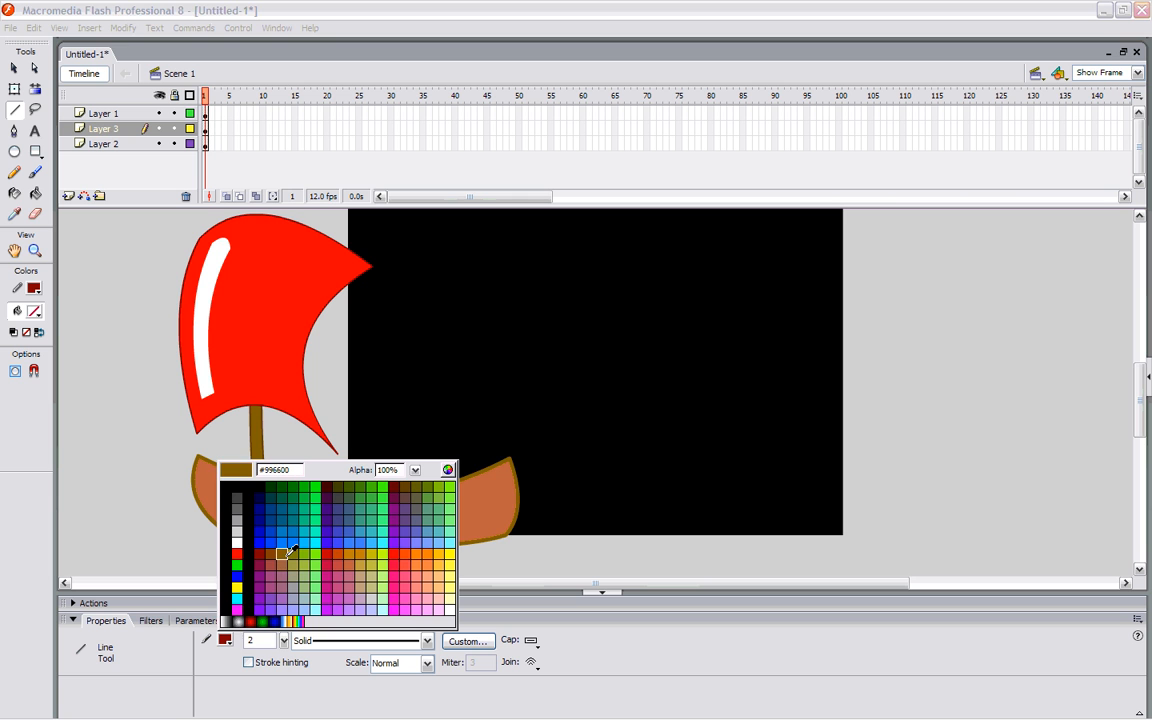
{"action": "left_click", "coordinate": [286, 552]}
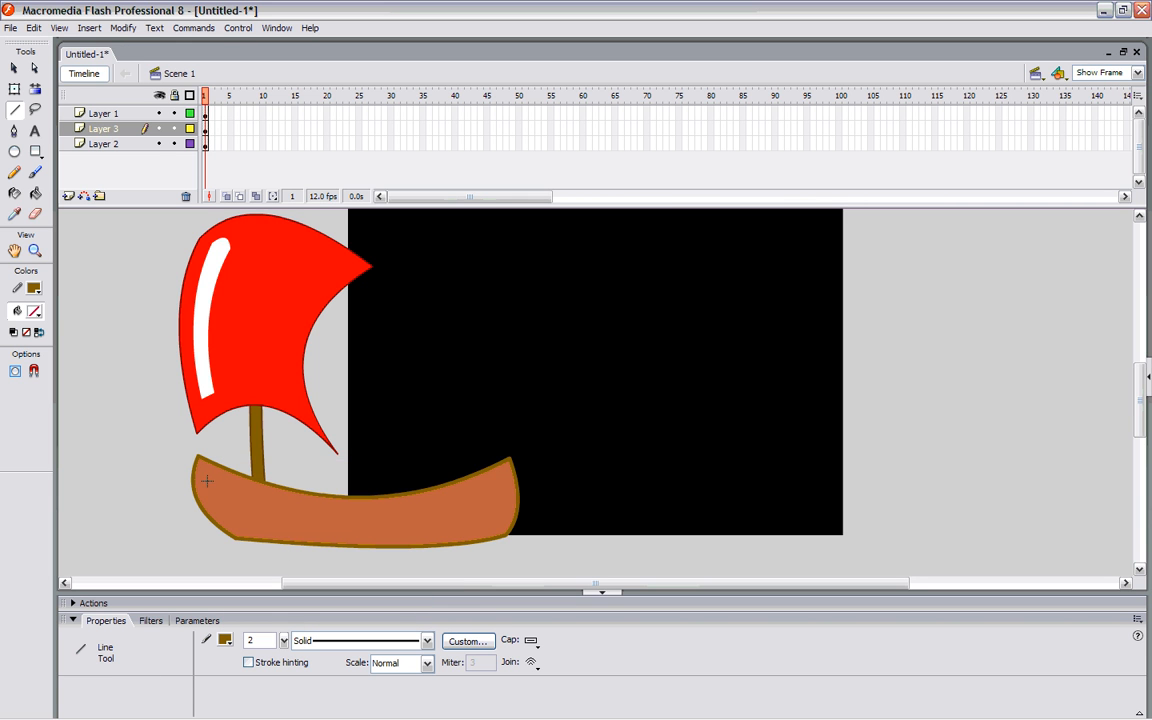
{"action": "left_click_drag", "start_coordinate": [288, 519], "coordinate": [94, 412]}
{"action": "key", "text": "ctrl+z"}
- Group the hull's fill and outline into a single object
{"action": "left_click", "coordinate": [14, 67]}
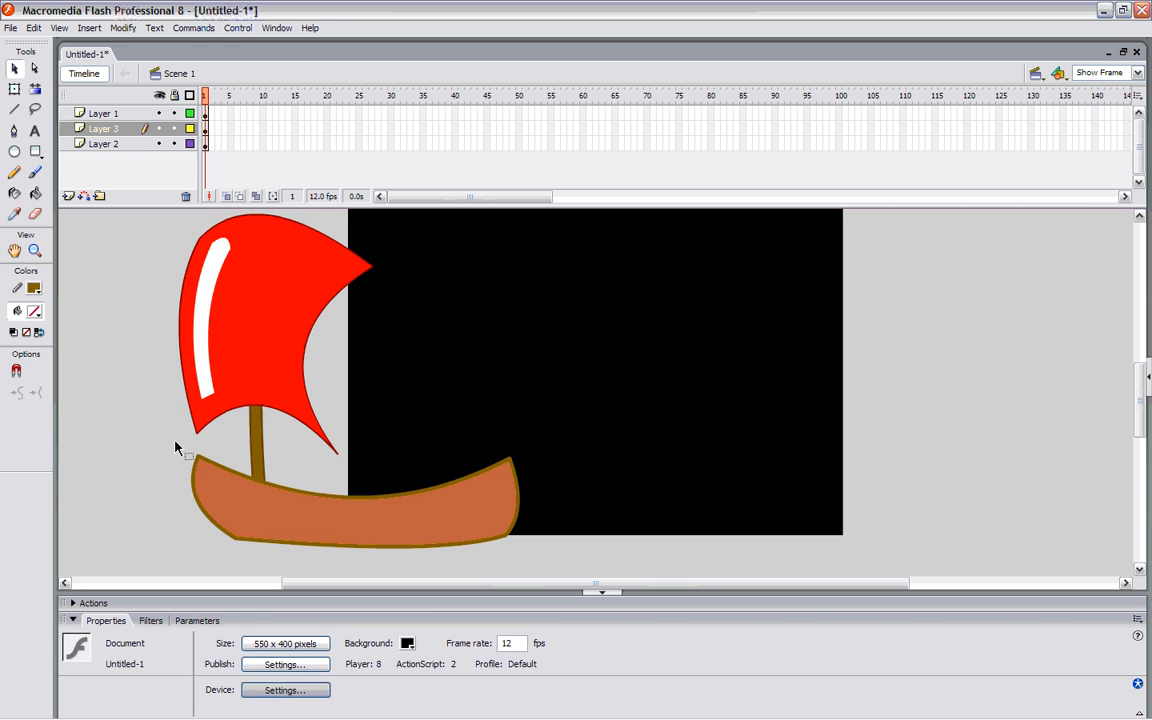
{"action": "left_click_drag", "start_coordinate": [175, 447], "coordinate": [588, 581]}
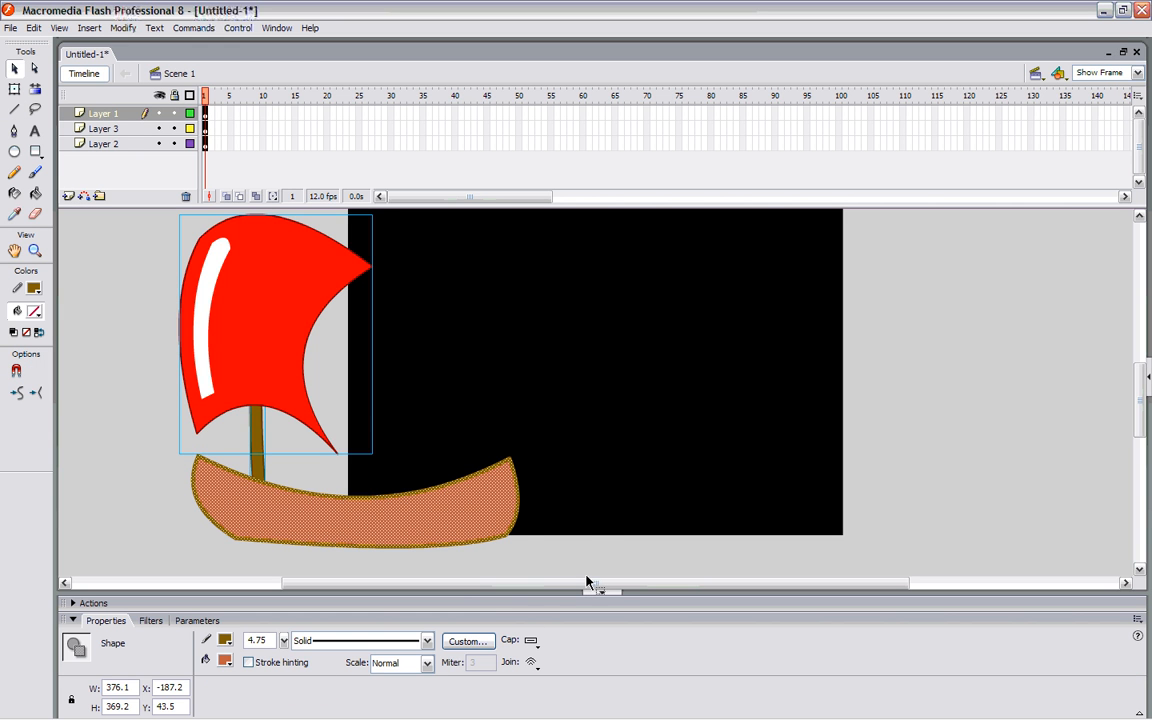
{"action": "left_click", "coordinate": [571, 525]}
{"action": "left_click", "coordinate": [482, 508]}
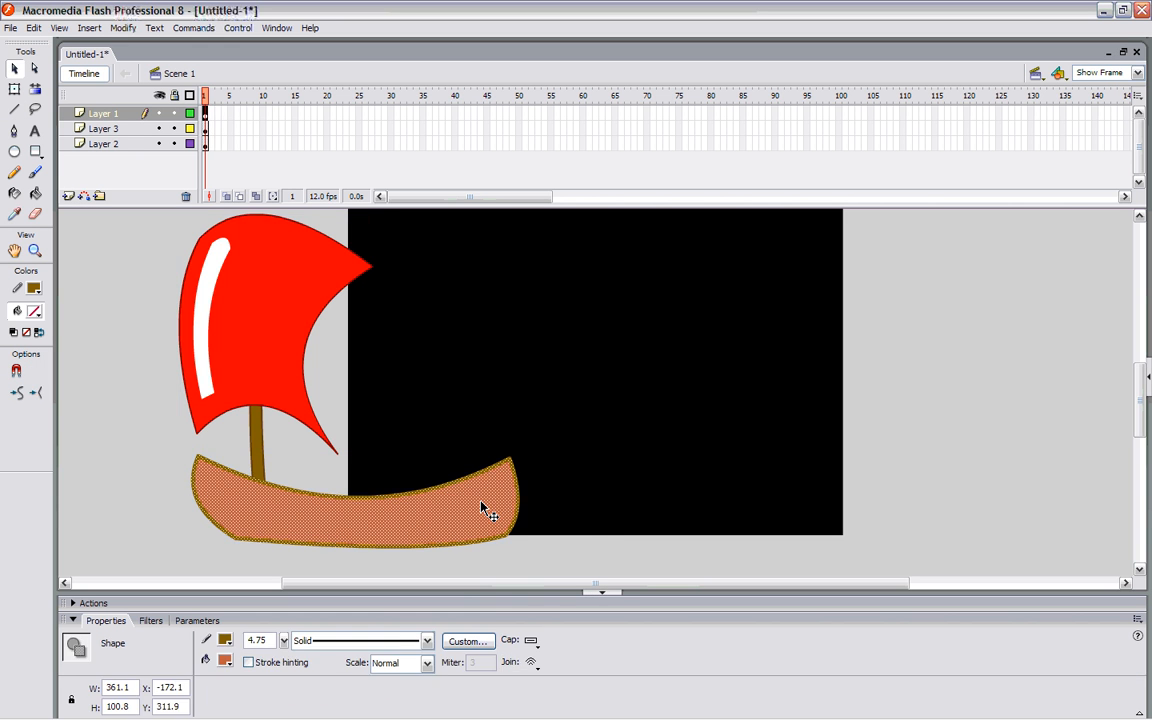
{"action": "left_click", "coordinate": [124, 28]}
{"action": "left_click", "coordinate": [149, 244]}
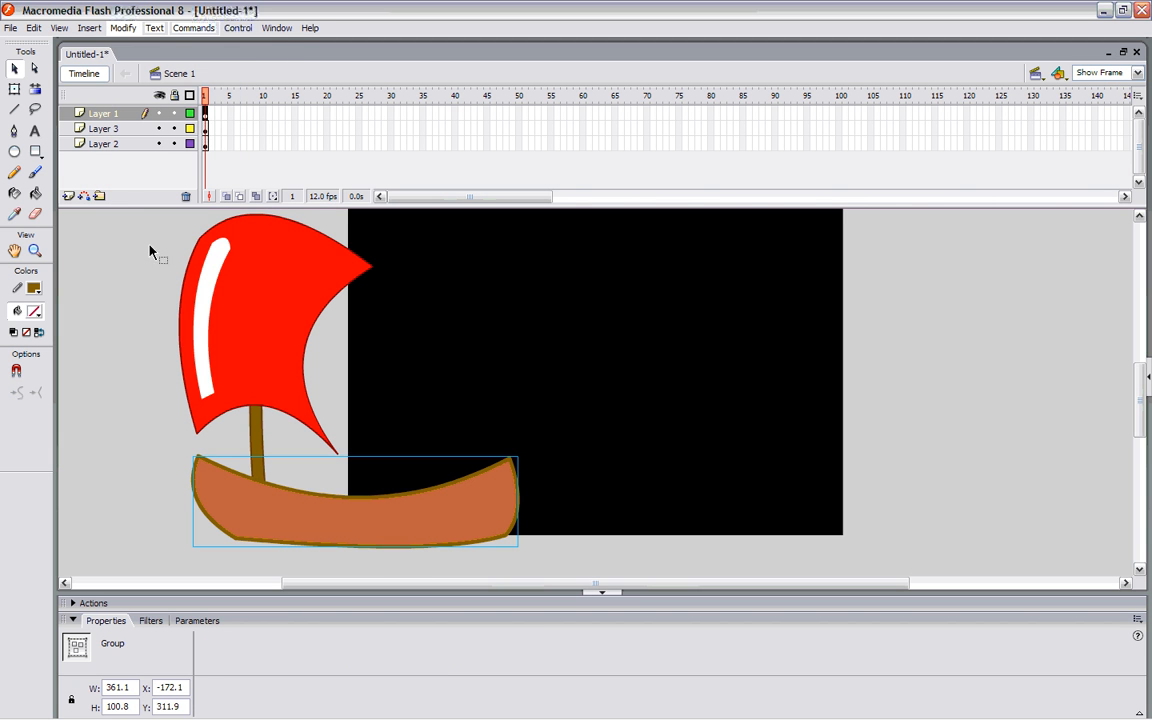
{"action": "left_click", "coordinate": [124, 418]}
- Draw a nearly horizontal 2-point brown line about 308 px wide across the hull on Layer 1
{"action": "left_click", "coordinate": [14, 109]}
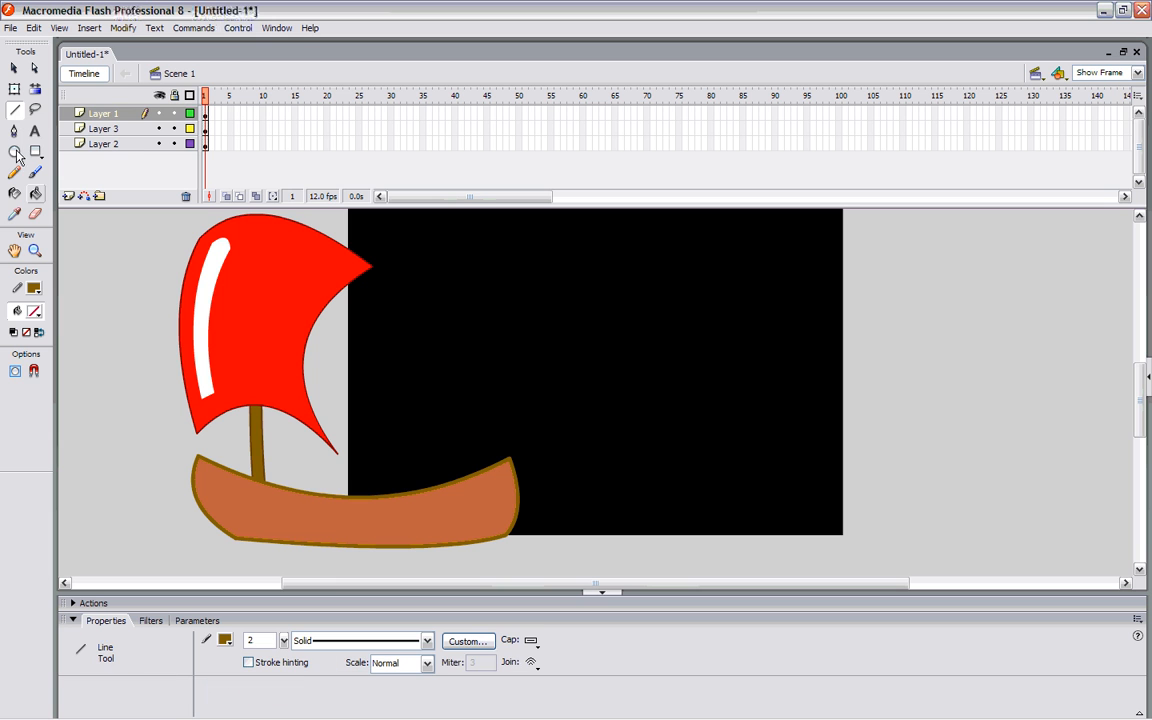
{"action": "left_click_drag", "start_coordinate": [398, 533], "coordinate": [489, 490]}
{"action": "left_click", "coordinate": [15, 69]}
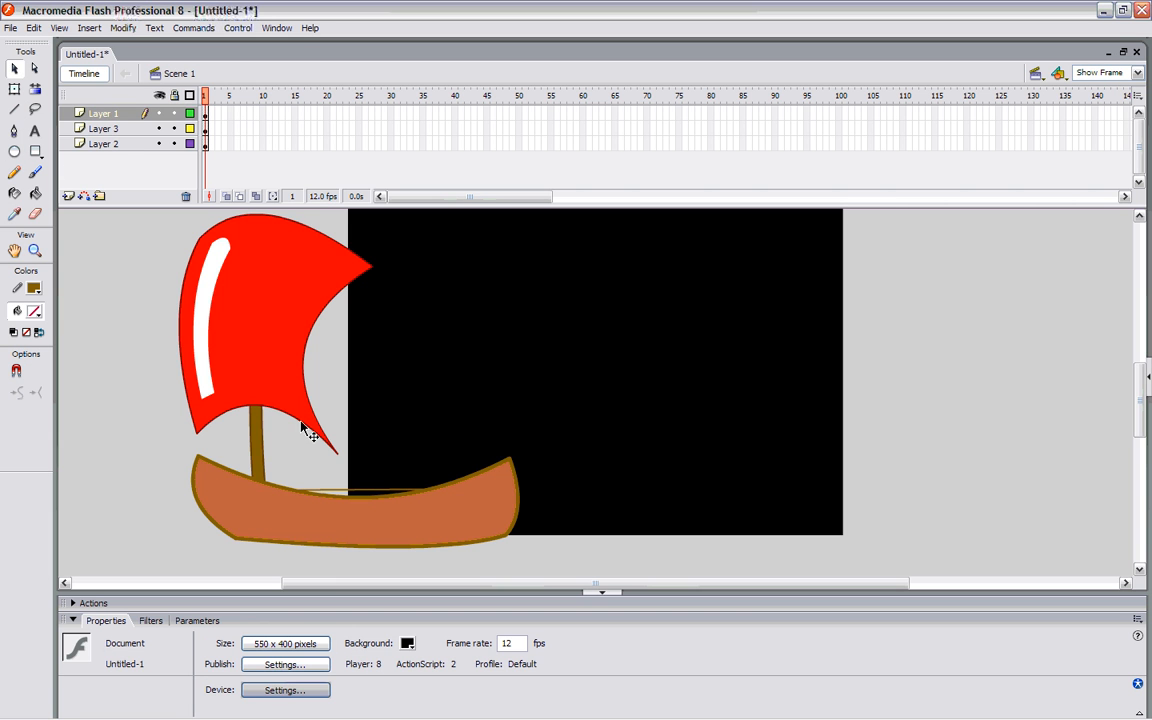
- Try to put the line in front of the hull by sending the hull group to the back
{"action": "left_click", "coordinate": [372, 492]}
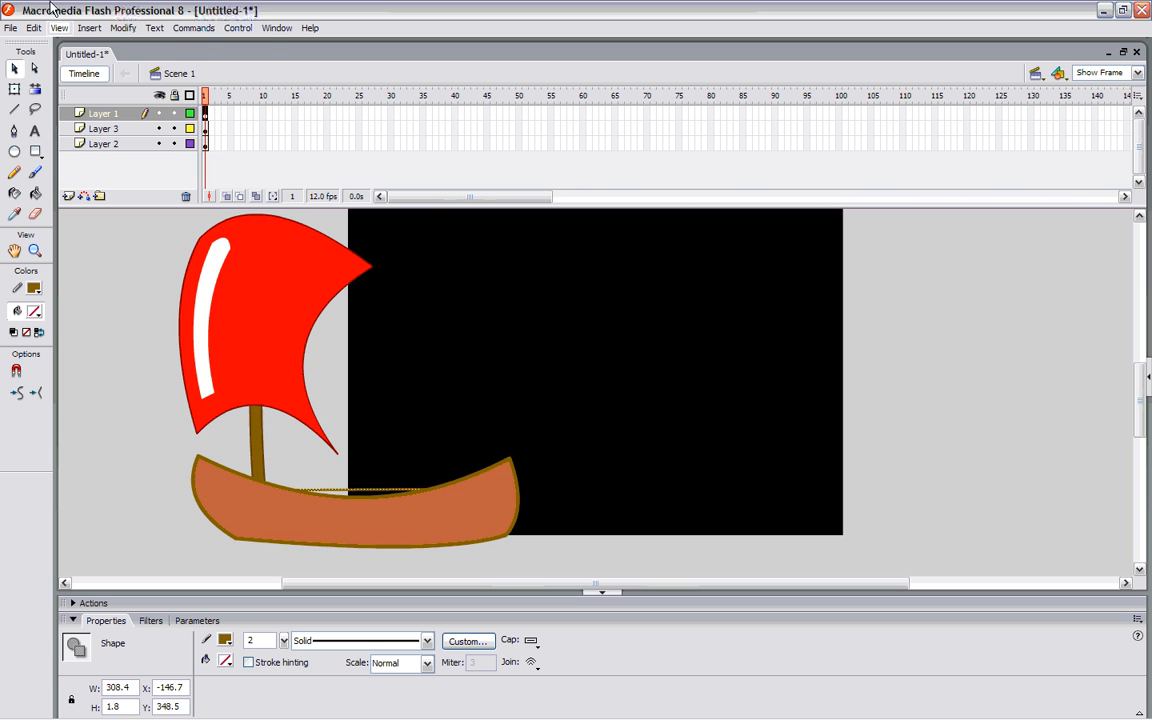
{"action": "left_click", "coordinate": [121, 28]}
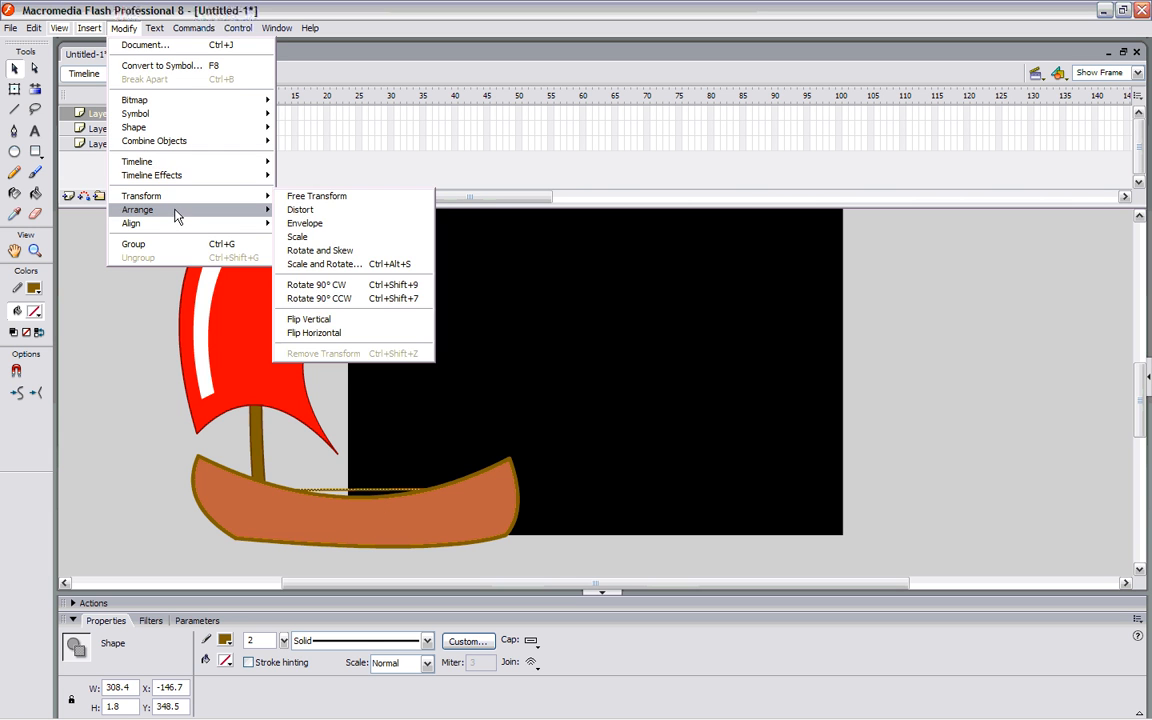
{"action": "mouse_move", "coordinate": [176, 212]}
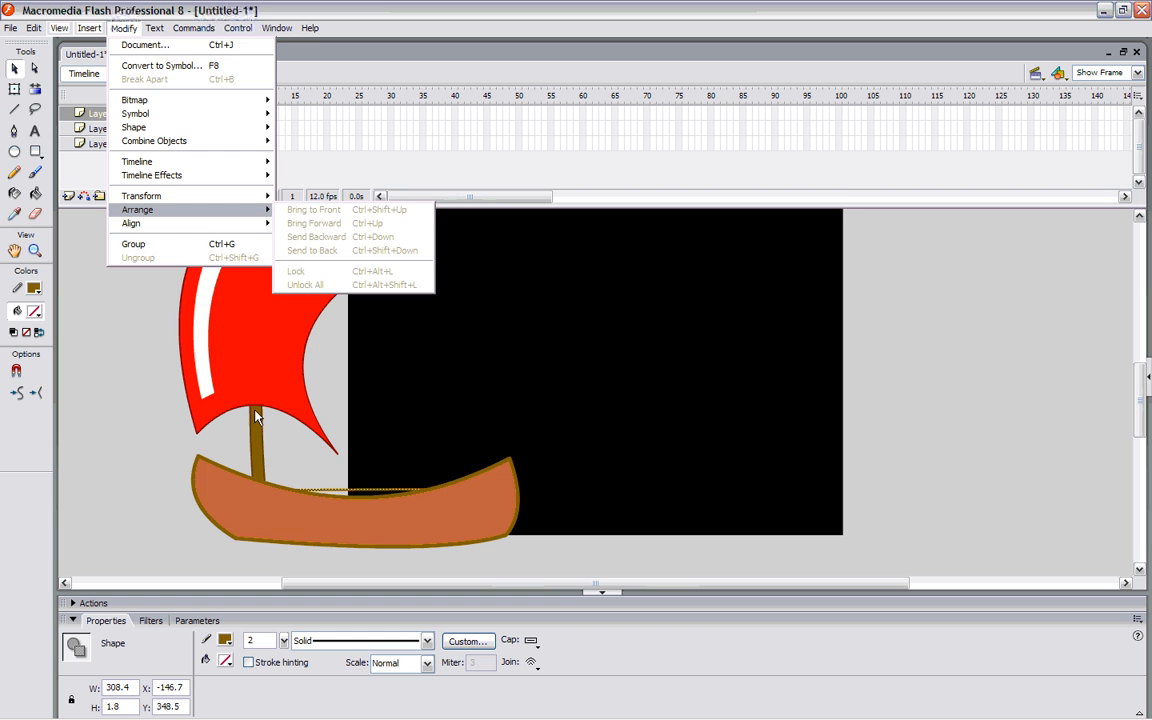
{"action": "left_click", "coordinate": [296, 429]}
{"action": "left_click", "coordinate": [336, 522]}
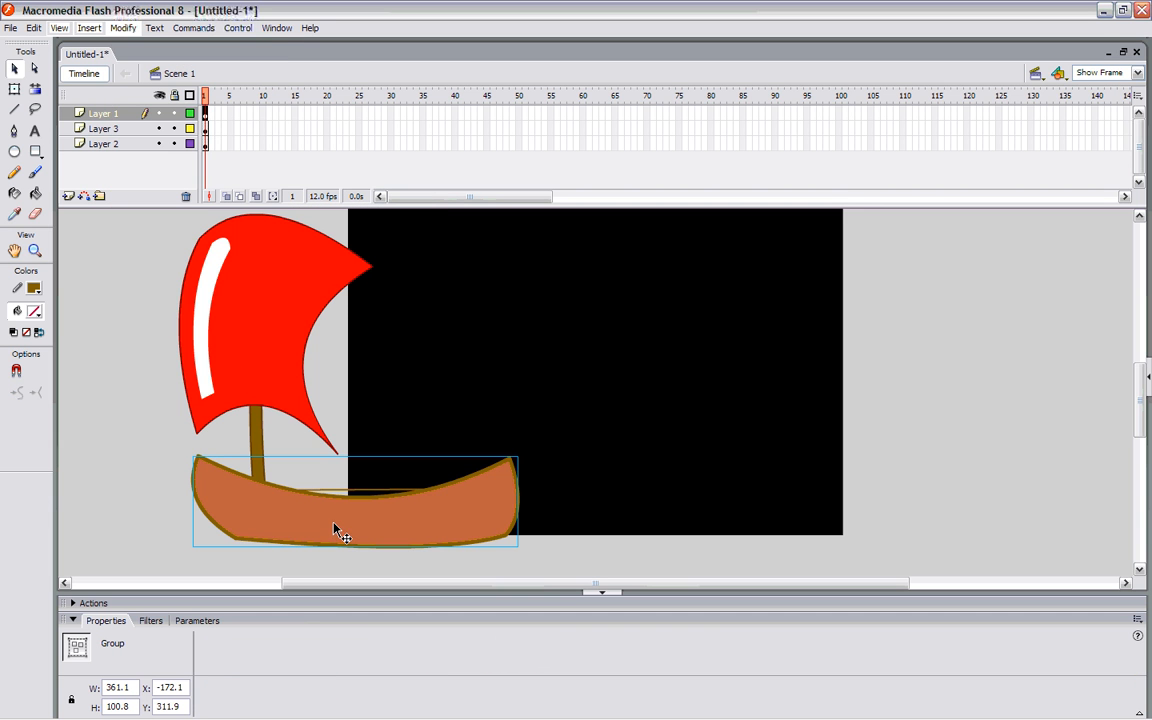
{"action": "left_click", "coordinate": [123, 28]}
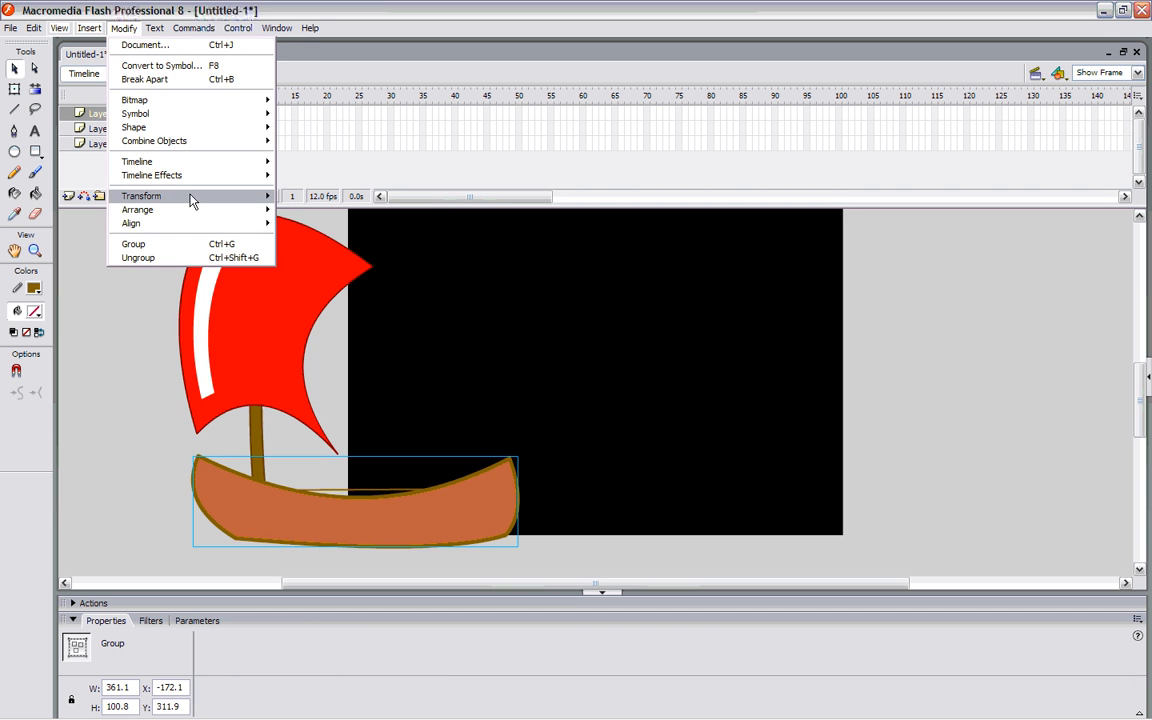
{"action": "mouse_move", "coordinate": [195, 212]}
{"action": "left_click", "coordinate": [296, 254]}
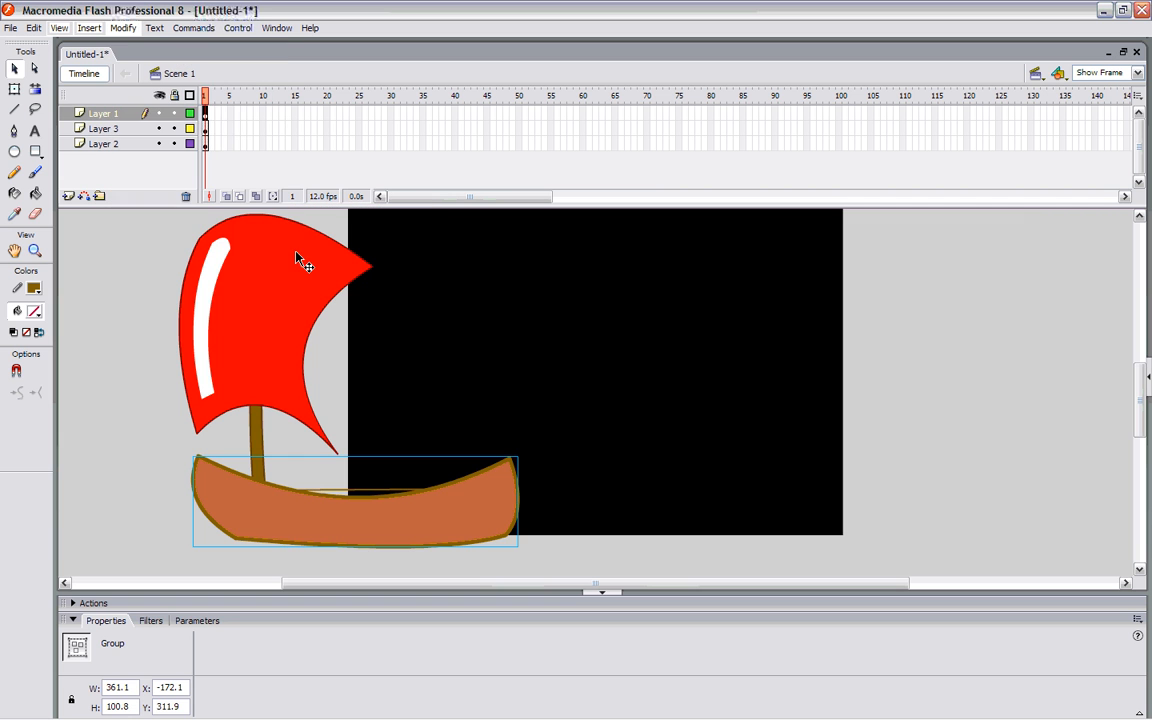
{"action": "left_click", "coordinate": [154, 445]}
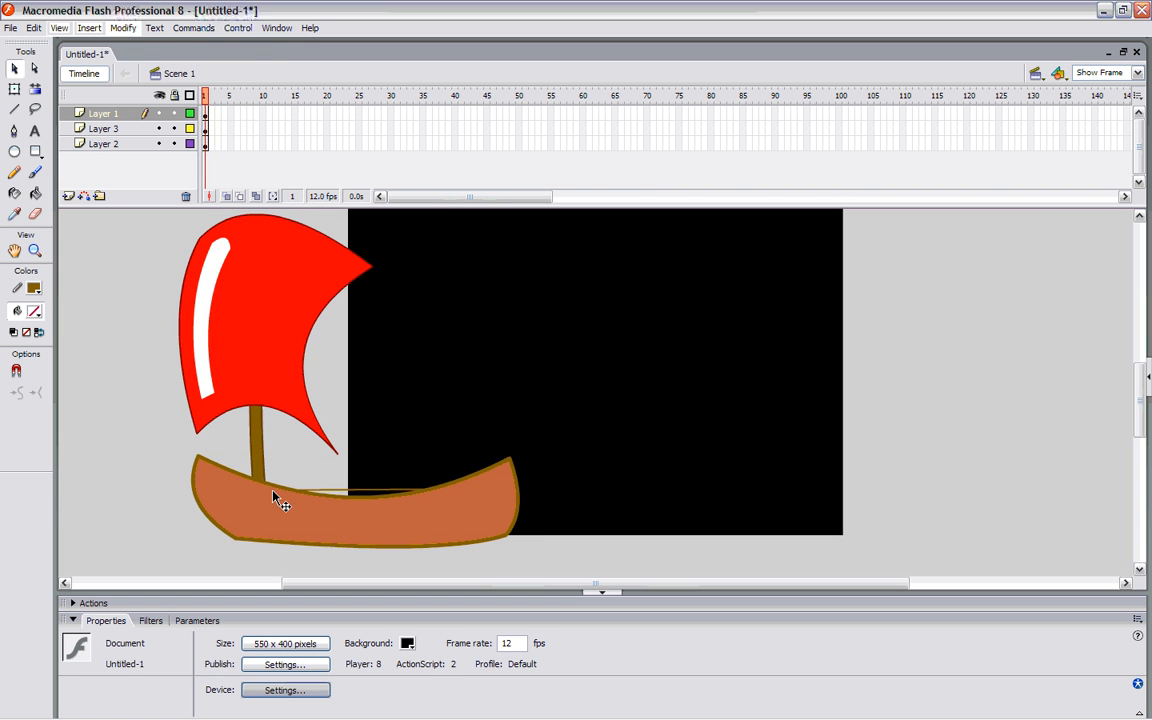
- Move the brown line off the hull onto the middle of the black stage
{"action": "left_click", "coordinate": [343, 495]}
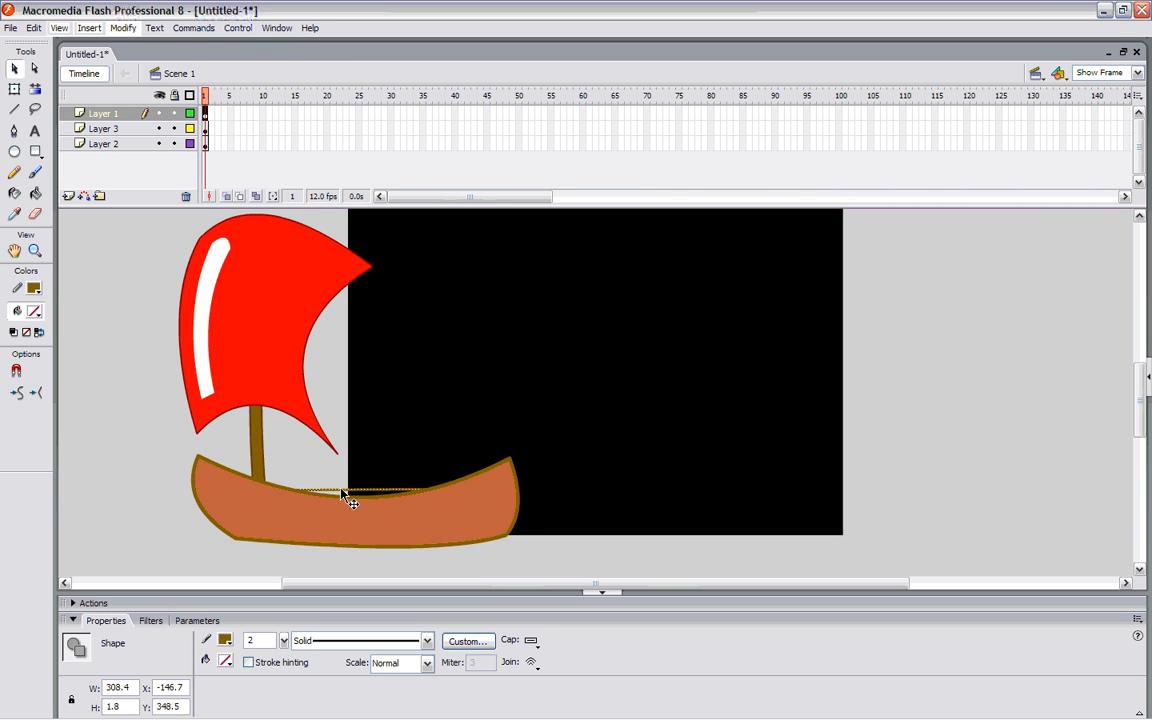
{"action": "left_click_drag", "start_coordinate": [350, 500], "coordinate": [558, 388]}
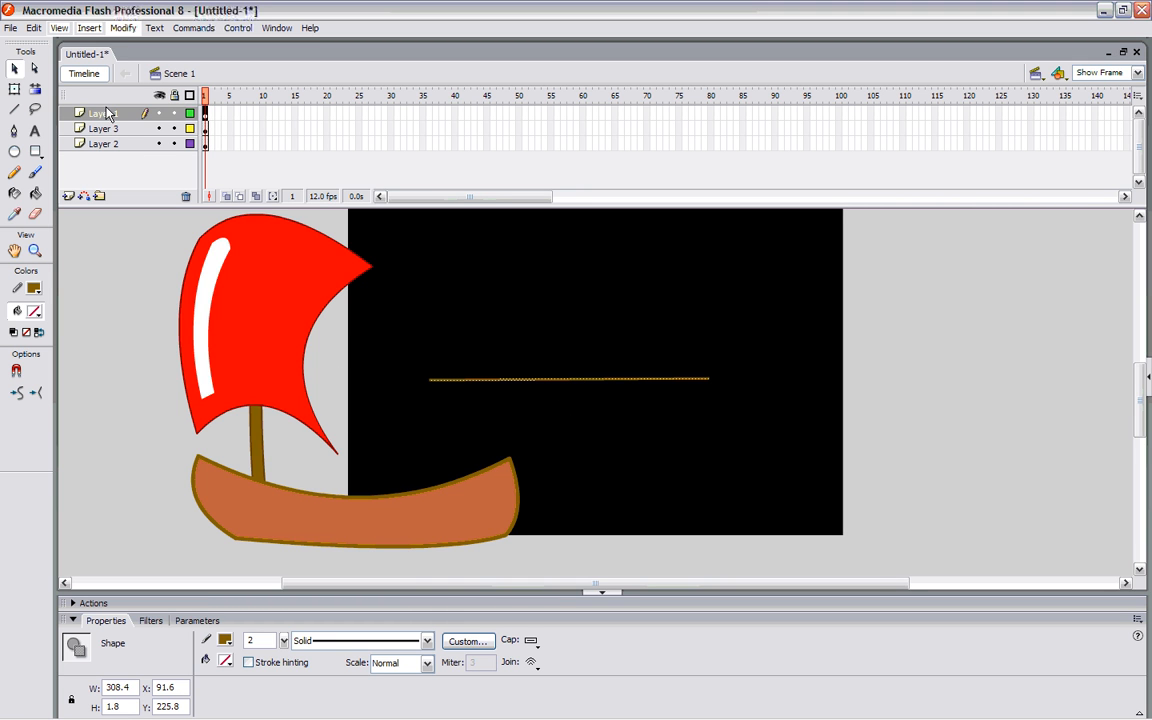
{"action": "left_click", "coordinate": [360, 527]}
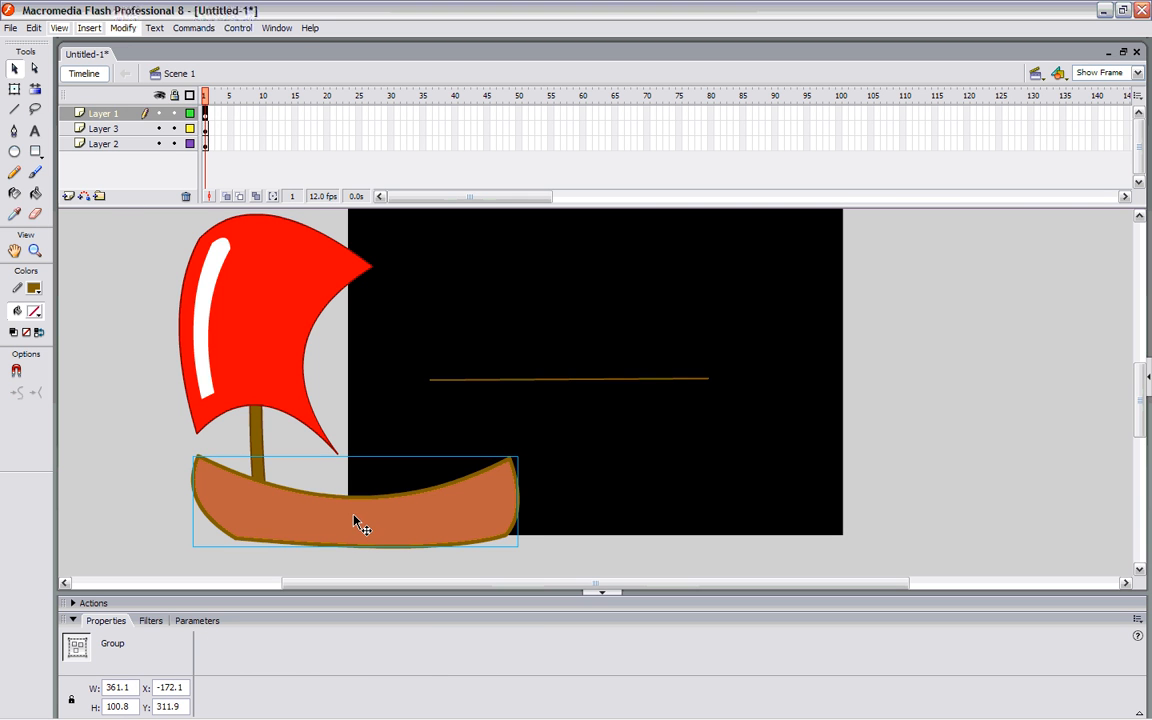
{"action": "left_click", "coordinate": [546, 379]}
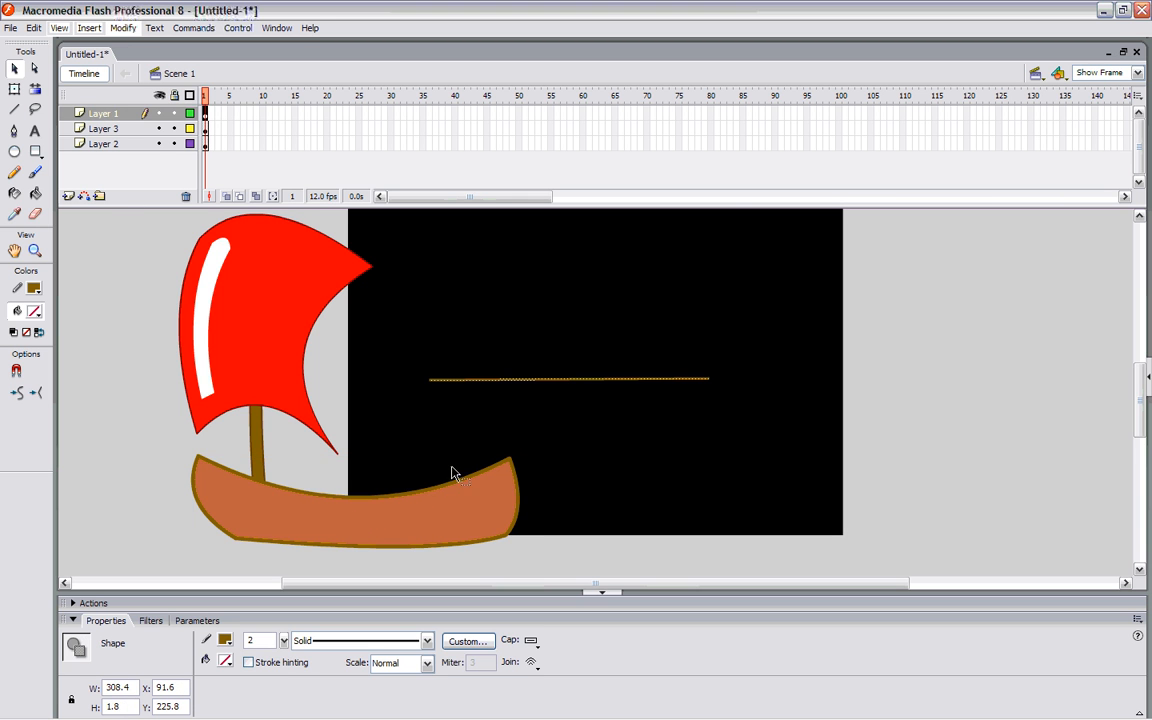
{"action": "left_click", "coordinate": [452, 515]}
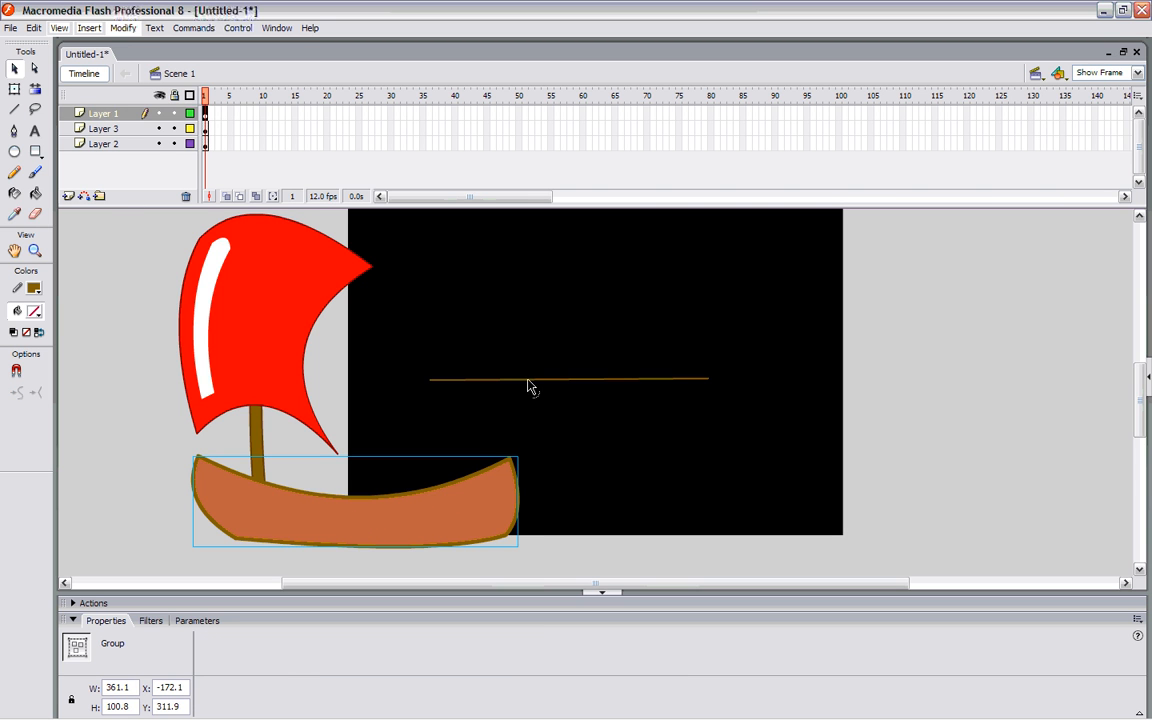
{"action": "left_click", "coordinate": [529, 380]}
- Cut the hull group from Layer 1 and paste it in place on Layer 3
{"action": "left_click", "coordinate": [447, 503]}
{"action": "key", "text": "Delete"}
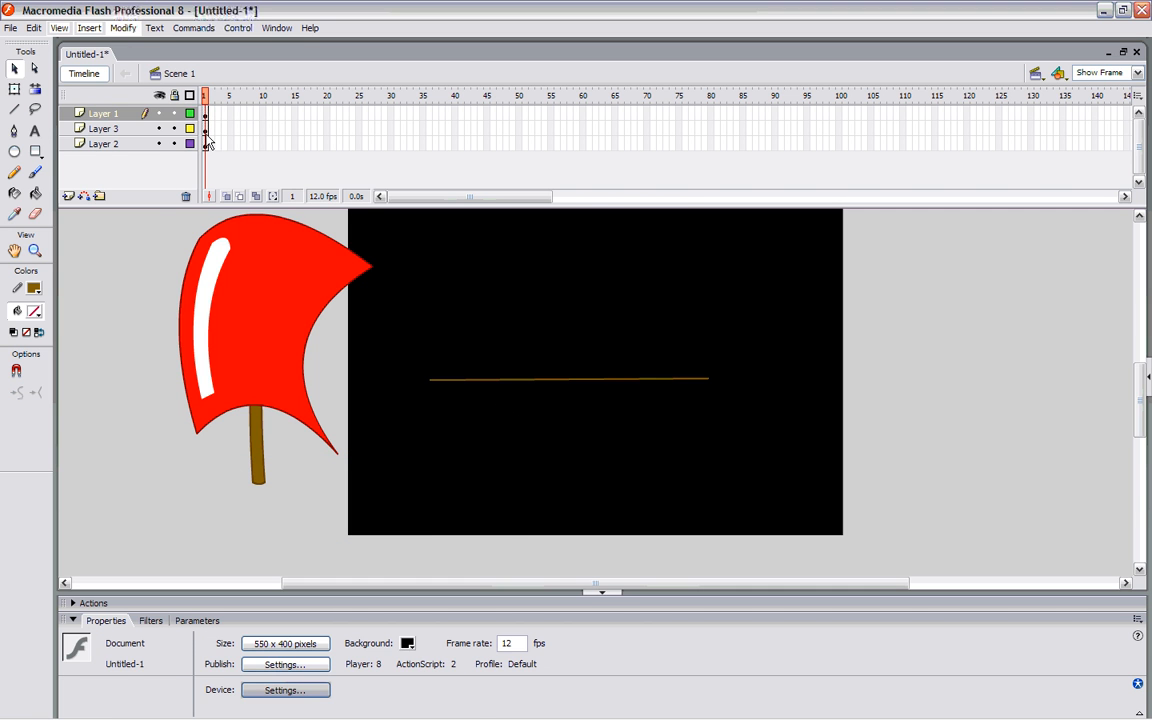
{"action": "left_click", "coordinate": [207, 142]}
{"action": "left_click", "coordinate": [206, 129]}
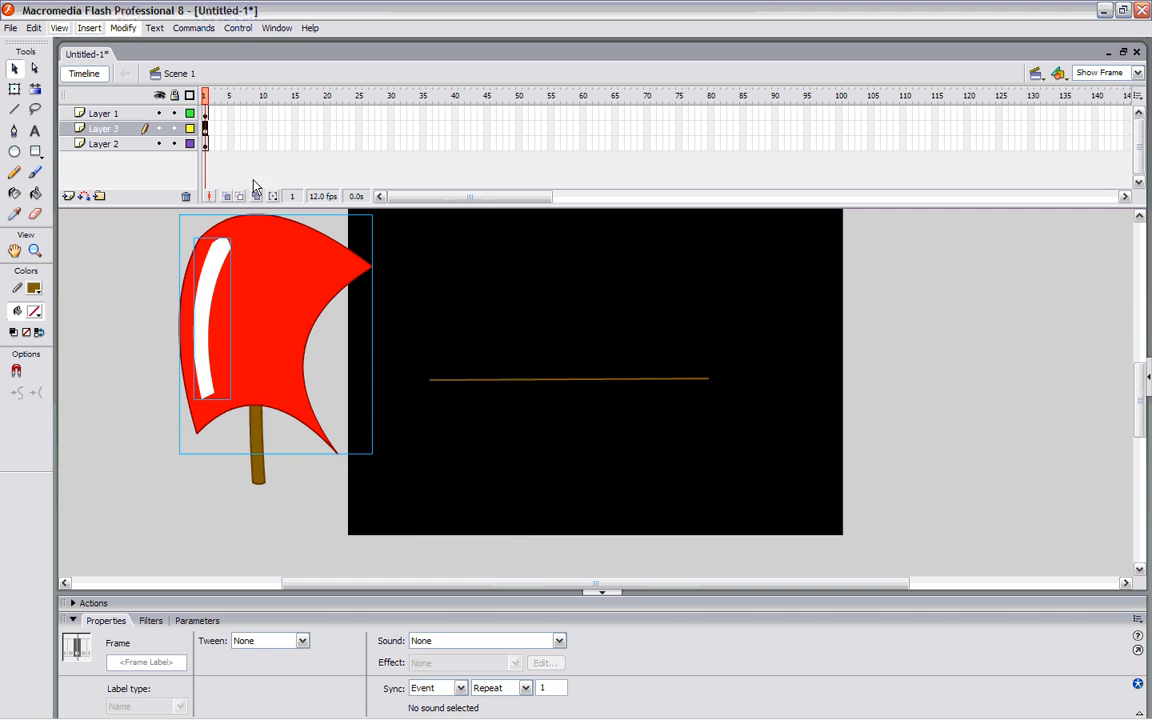
{"action": "left_click", "coordinate": [34, 28]}
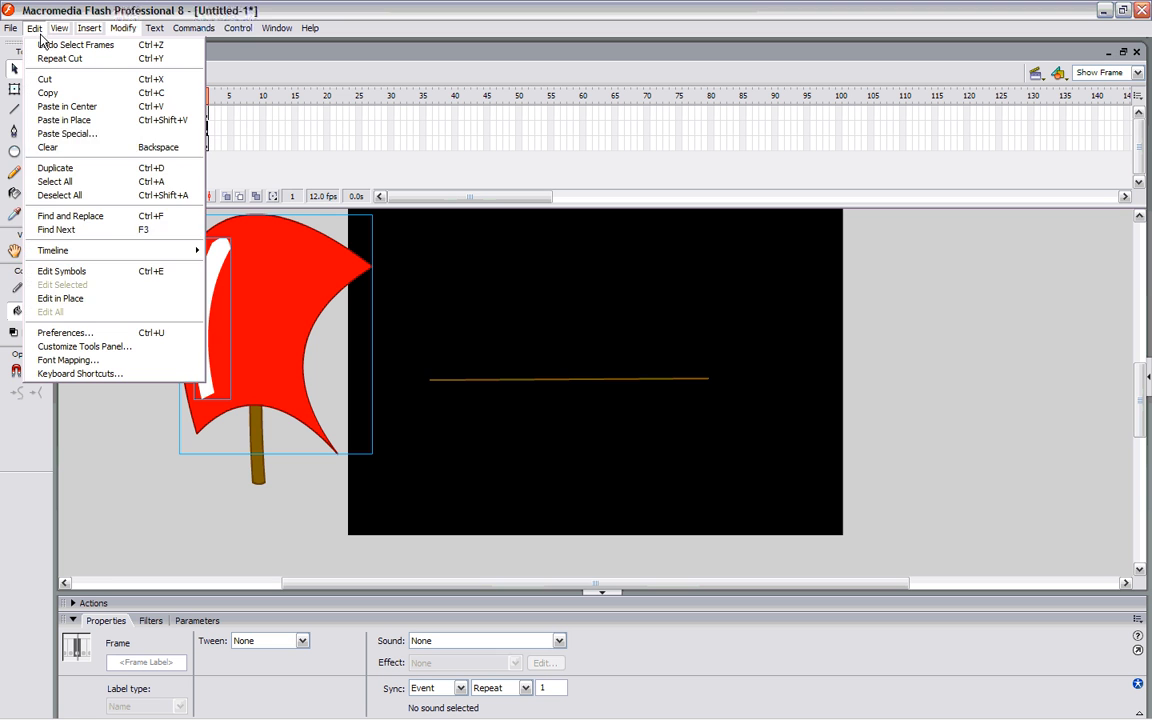
{"action": "left_click", "coordinate": [96, 121]}
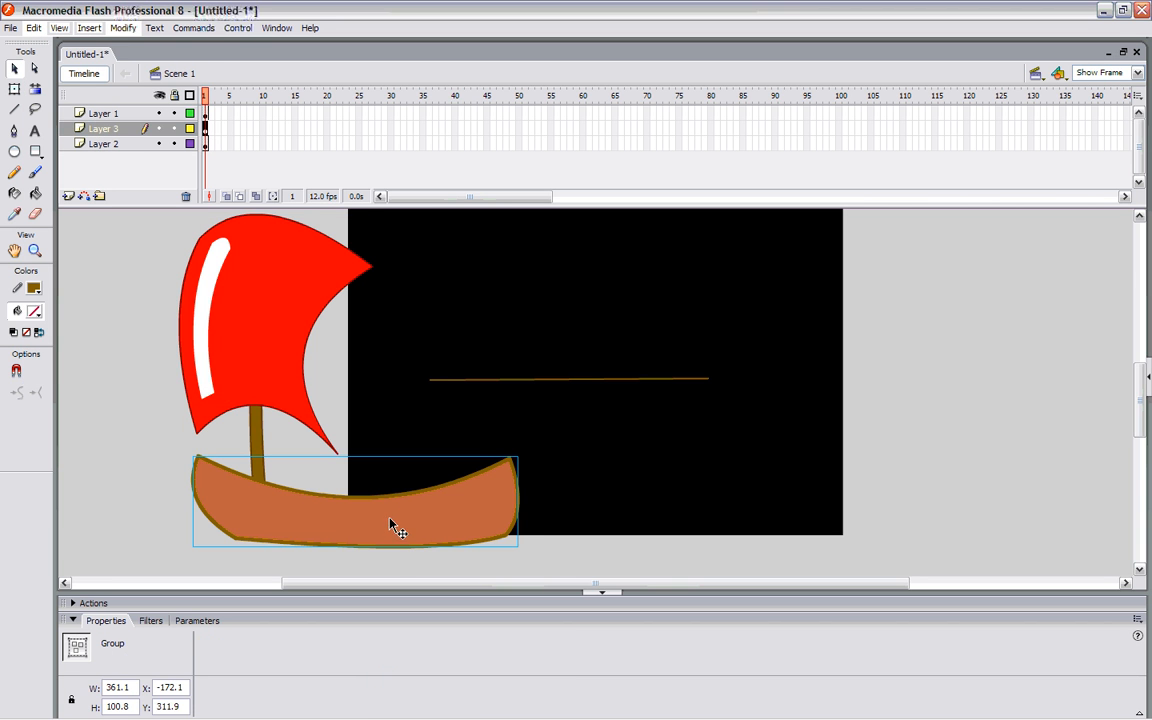
{"action": "left_click", "coordinate": [303, 355]}
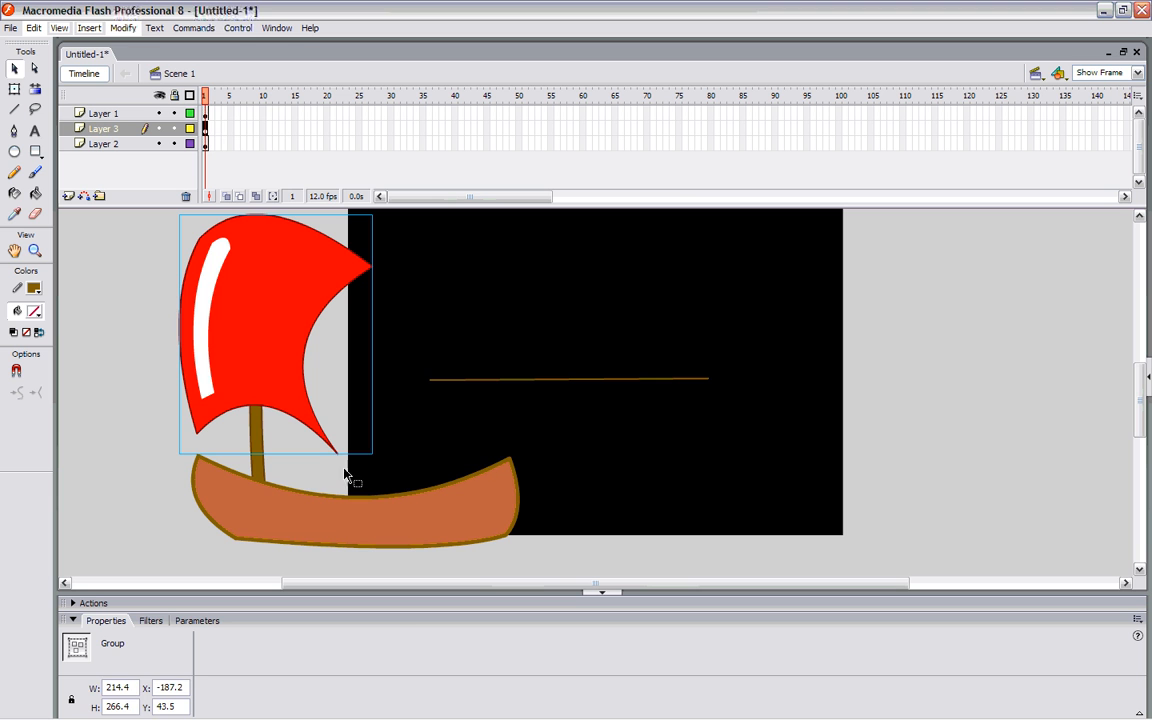
{"action": "left_click", "coordinate": [643, 450]}
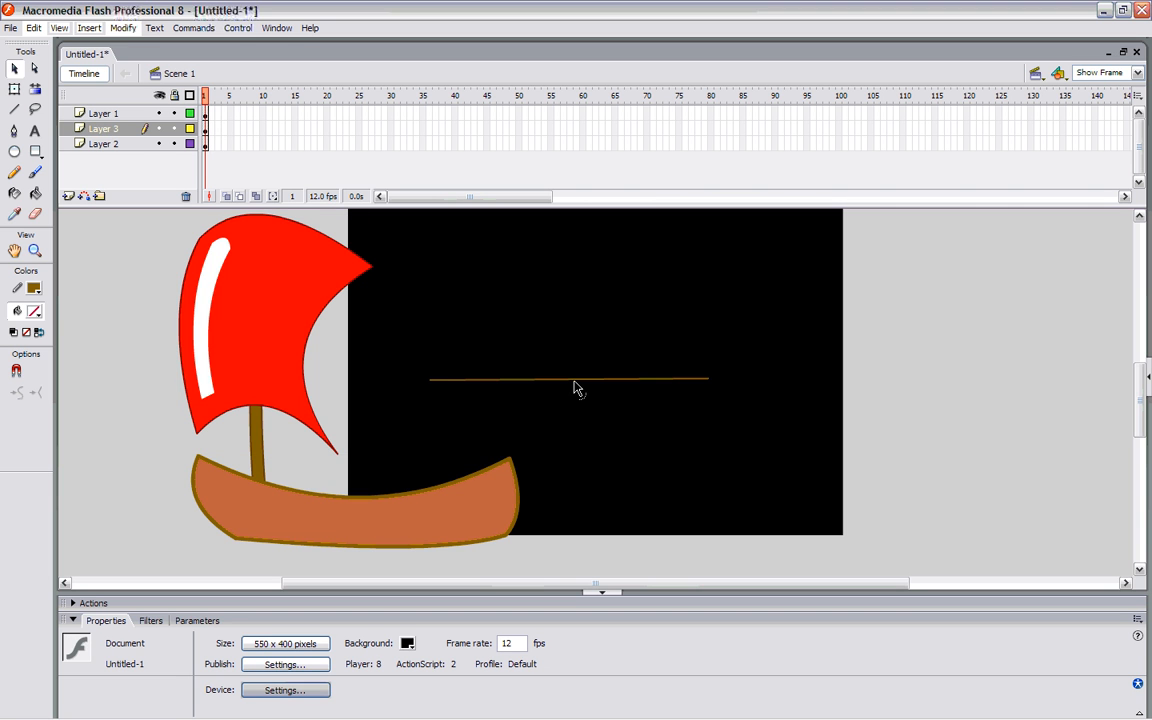
- Move the brown line onto the hull and bend it into a curve following the upper edge, about 319 px wide and 35 px high
{"action": "left_click_drag", "start_coordinate": [575, 383], "coordinate": [351, 516]}
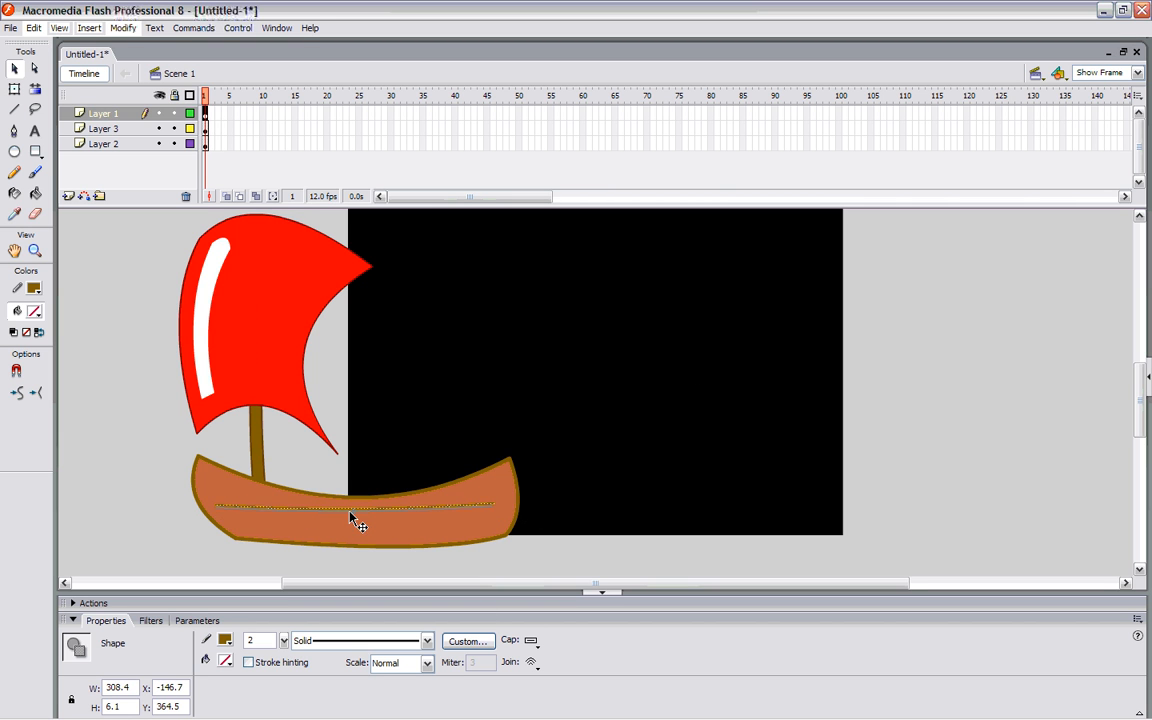
{"action": "left_click", "coordinate": [362, 511]}
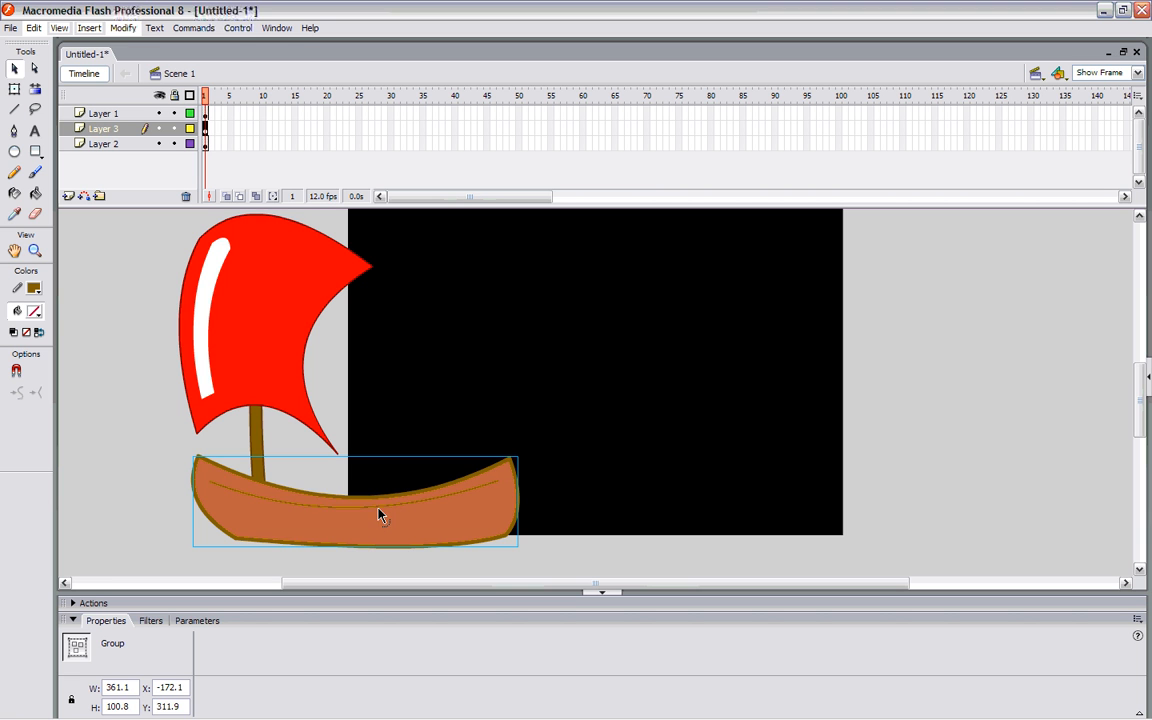
{"action": "left_click", "coordinate": [612, 540]}
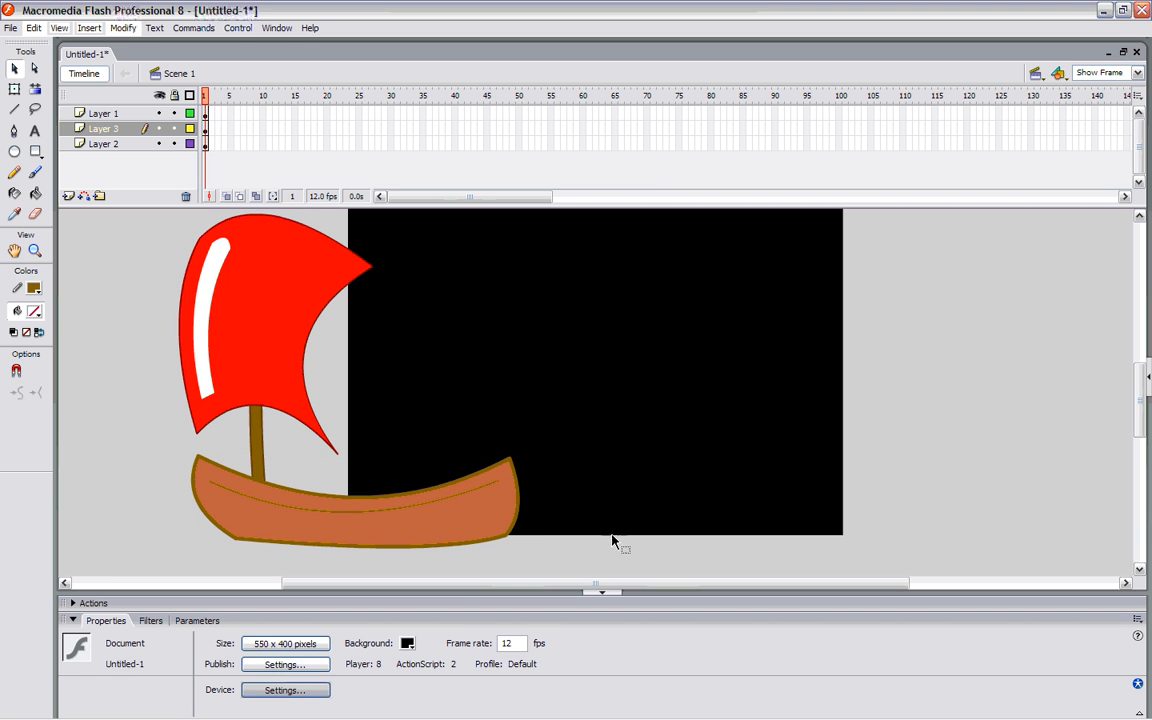
- Copy the curved plank line on the hull and paste the duplicate in place
{"action": "left_click", "coordinate": [438, 512]}
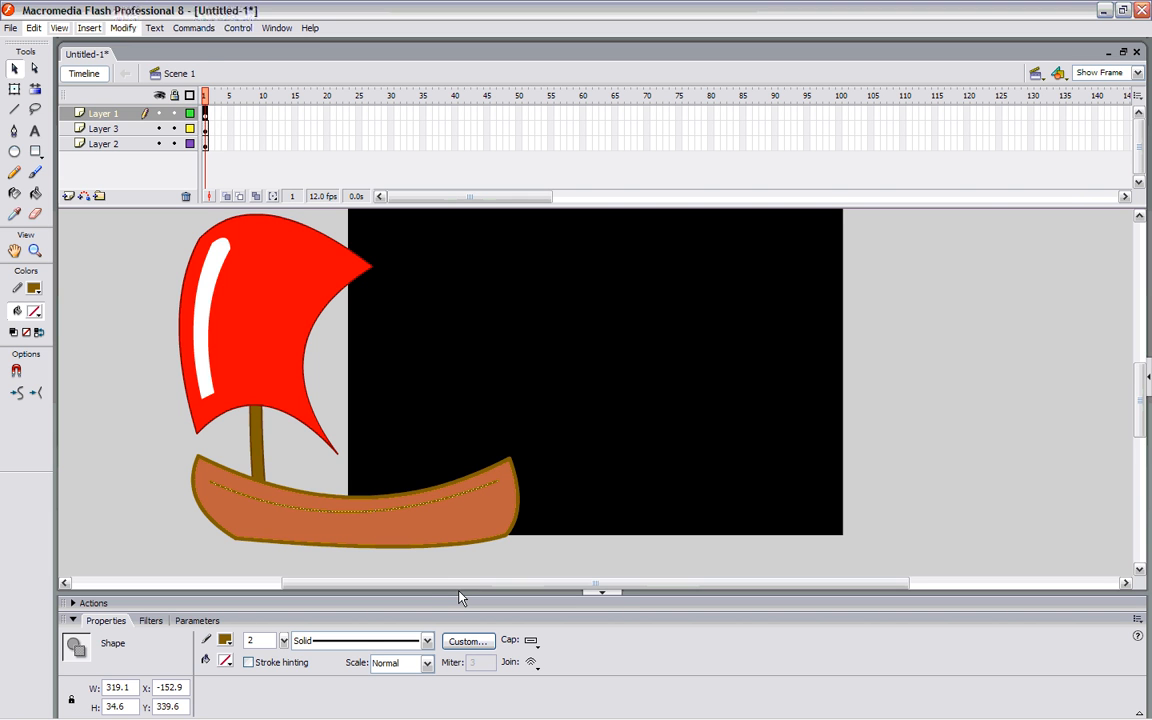
{"action": "left_click", "coordinate": [34, 28]}
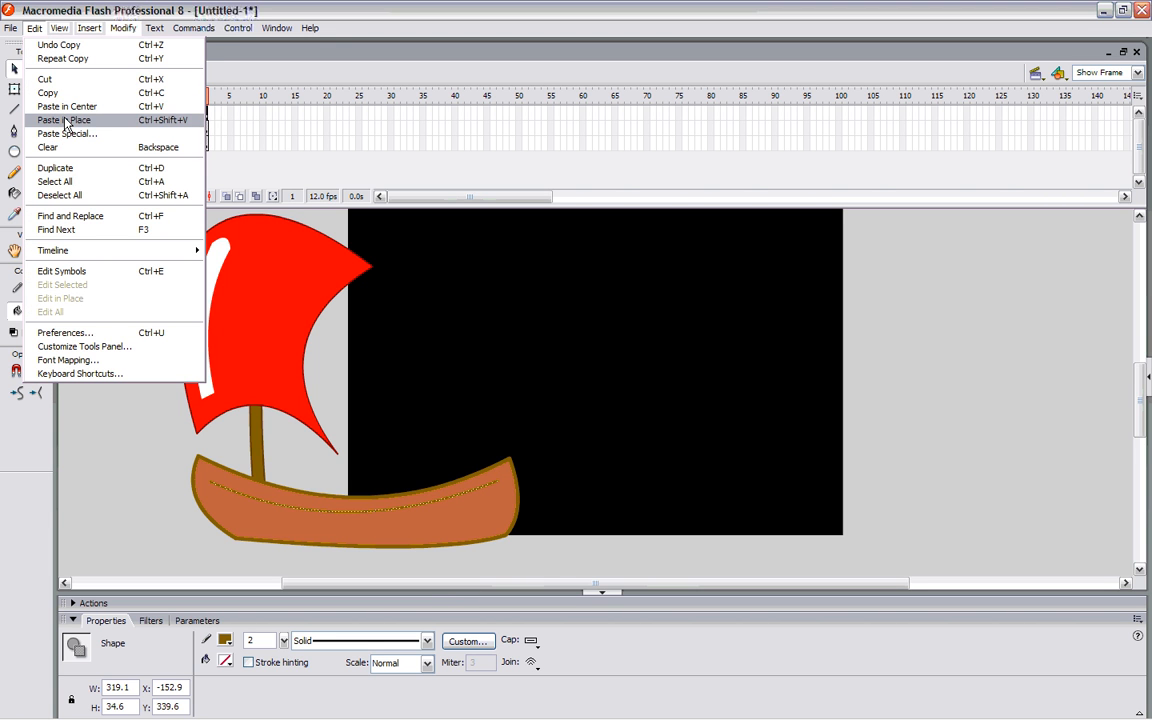
{"action": "left_click", "coordinate": [64, 120]}
{"action": "left_click", "coordinate": [371, 516]}
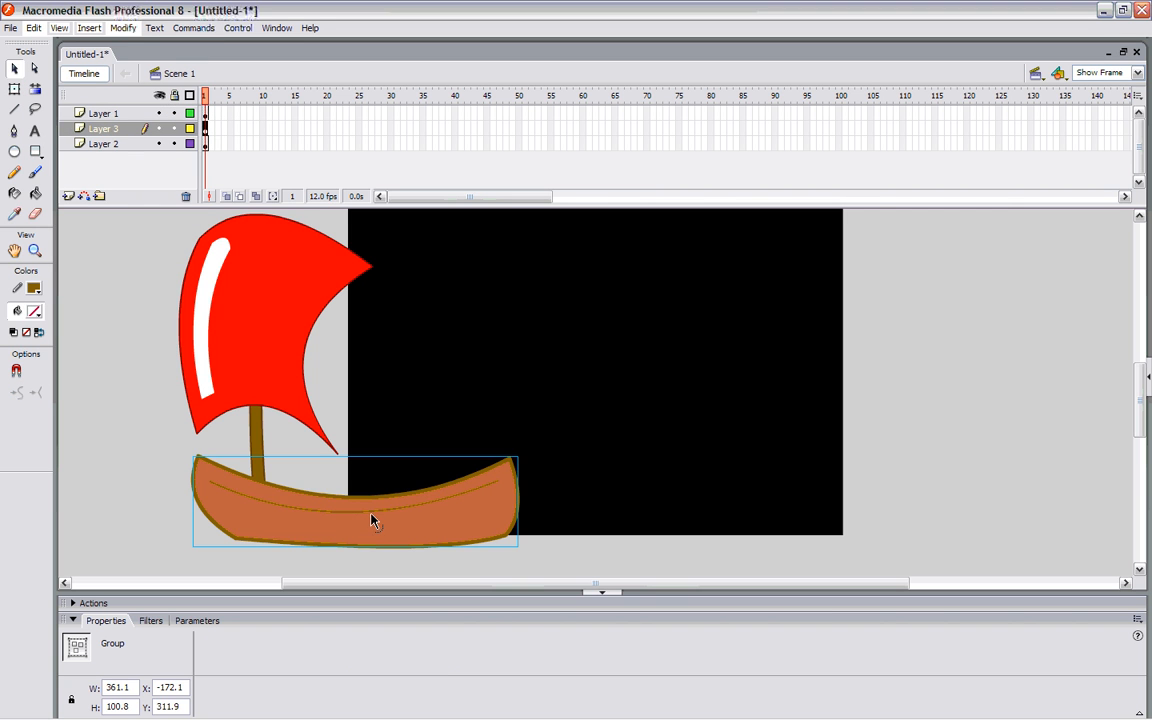
{"action": "left_click", "coordinate": [196, 535]}
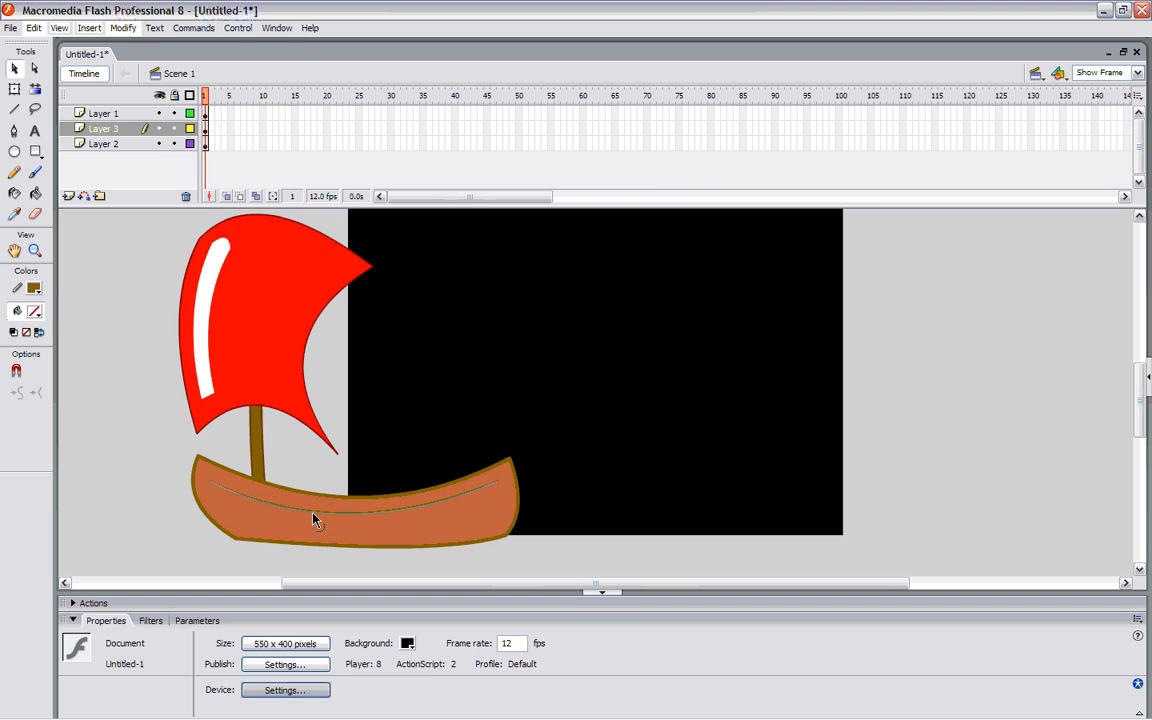
- Move the curved plank line slightly lower on the hull, to about Y 344
{"action": "left_click", "coordinate": [338, 516]}
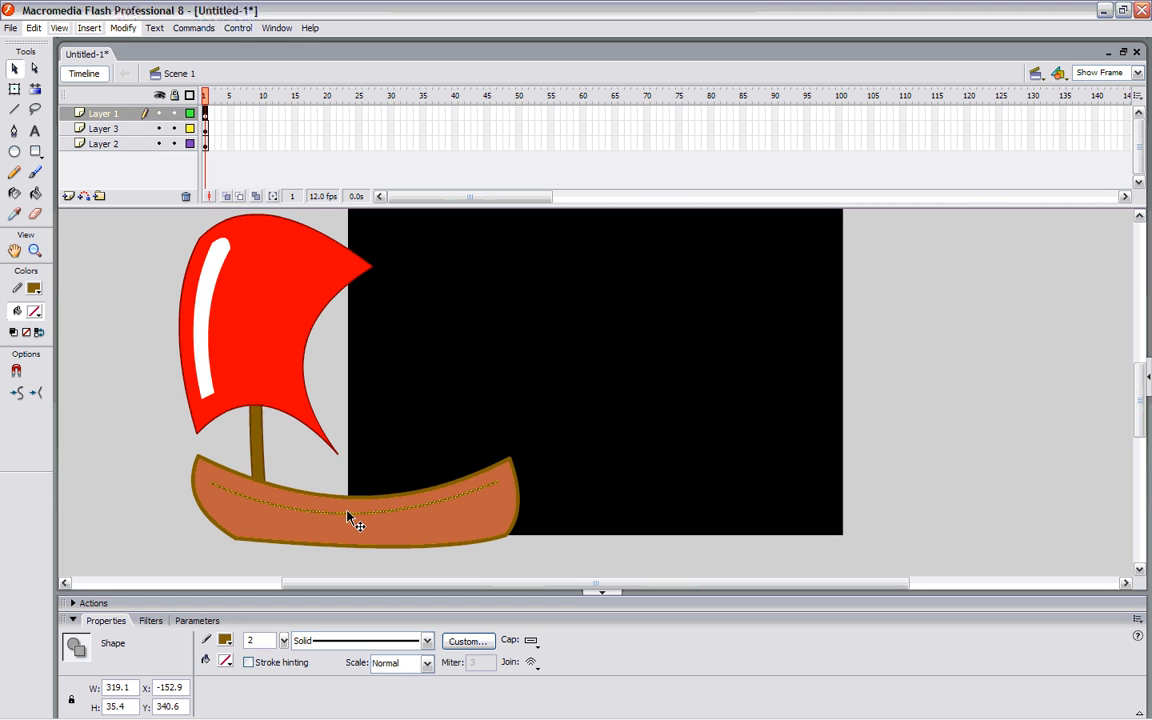
{"action": "left_click_drag", "start_coordinate": [352, 518], "coordinate": [357, 528]}
{"action": "left_click", "coordinate": [337, 452]}
- Copy the curved plank line and paste the duplicate in place on Layer 1
{"action": "left_click", "coordinate": [33, 27]}
{"action": "left_click", "coordinate": [45, 93]}
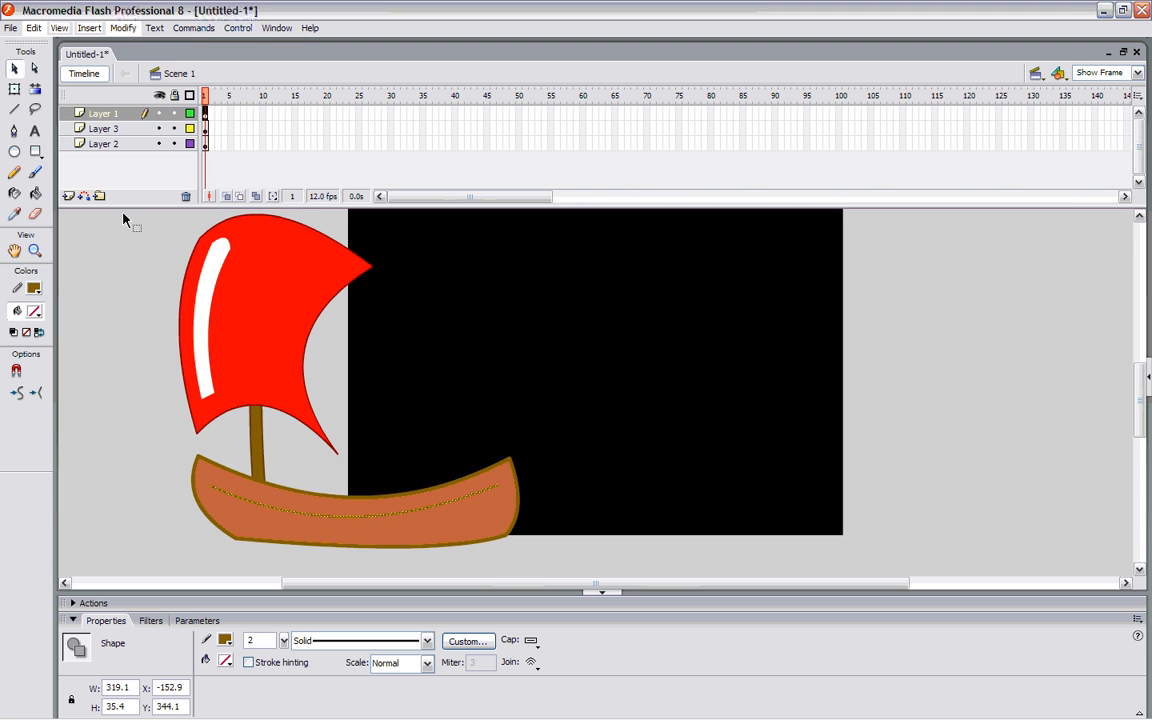
{"action": "left_click", "coordinate": [347, 530]}
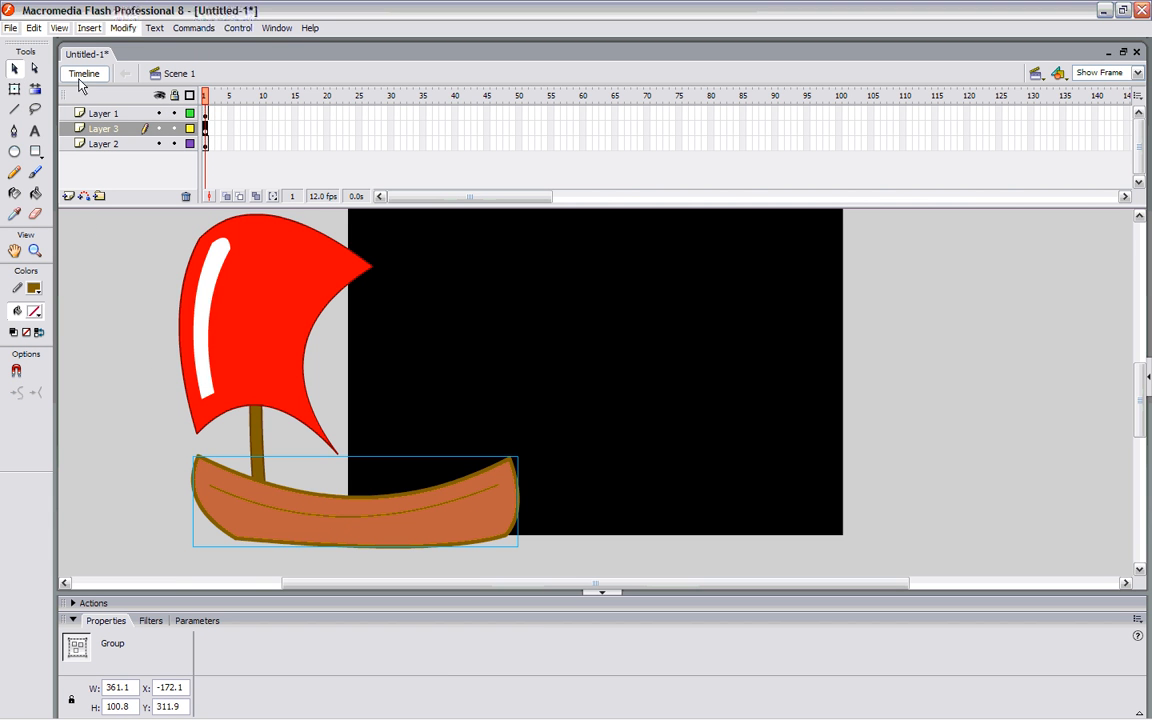
{"action": "left_click", "coordinate": [138, 125]}
{"action": "left_click", "coordinate": [137, 114]}
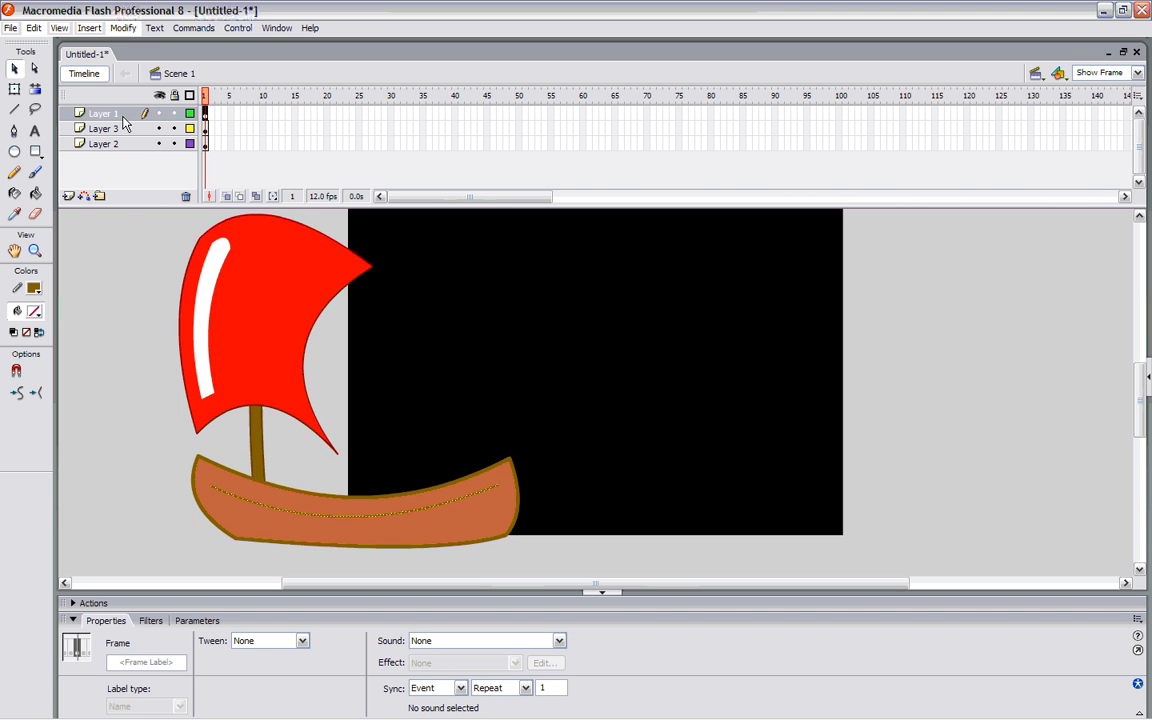
{"action": "left_click", "coordinate": [34, 28]}
{"action": "left_click", "coordinate": [60, 119]}
- Nudge the pasted plank line straight down about 11 px to form a second plank line below the original
{"action": "key", "text": "Down"}
{"action": "key", "text": "Down"}
{"action": "key", "text": "Down"}
{"action": "key", "text": "Down"}
{"action": "key", "text": "Down"}
{"action": "key", "text": "Down"}
{"action": "key", "text": "Down"}
{"action": "key", "text": "Down"}
{"action": "key", "text": "Down"}
{"action": "key", "text": "Down"}
{"action": "key", "text": "Down"}
- Duplicate the second plank line in place and move the copy down to form a third line near the hull's lower edge
{"action": "left_click", "coordinate": [34, 28]}
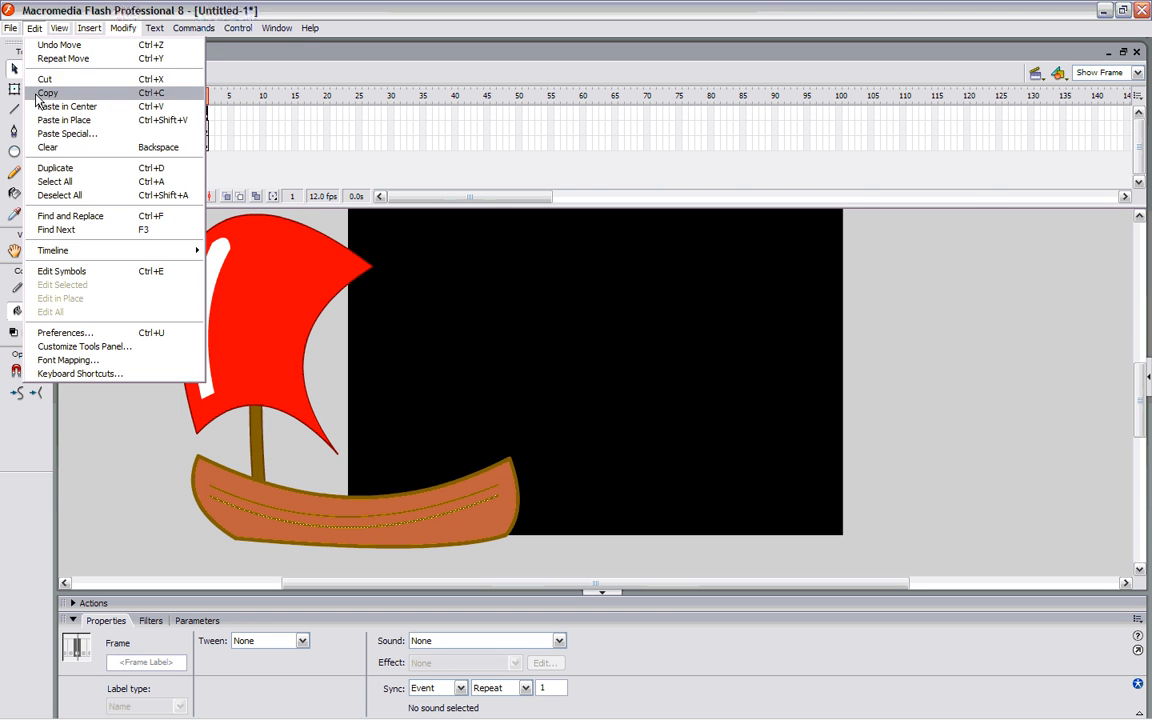
{"action": "left_click", "coordinate": [40, 93]}
{"action": "left_click", "coordinate": [34, 28]}
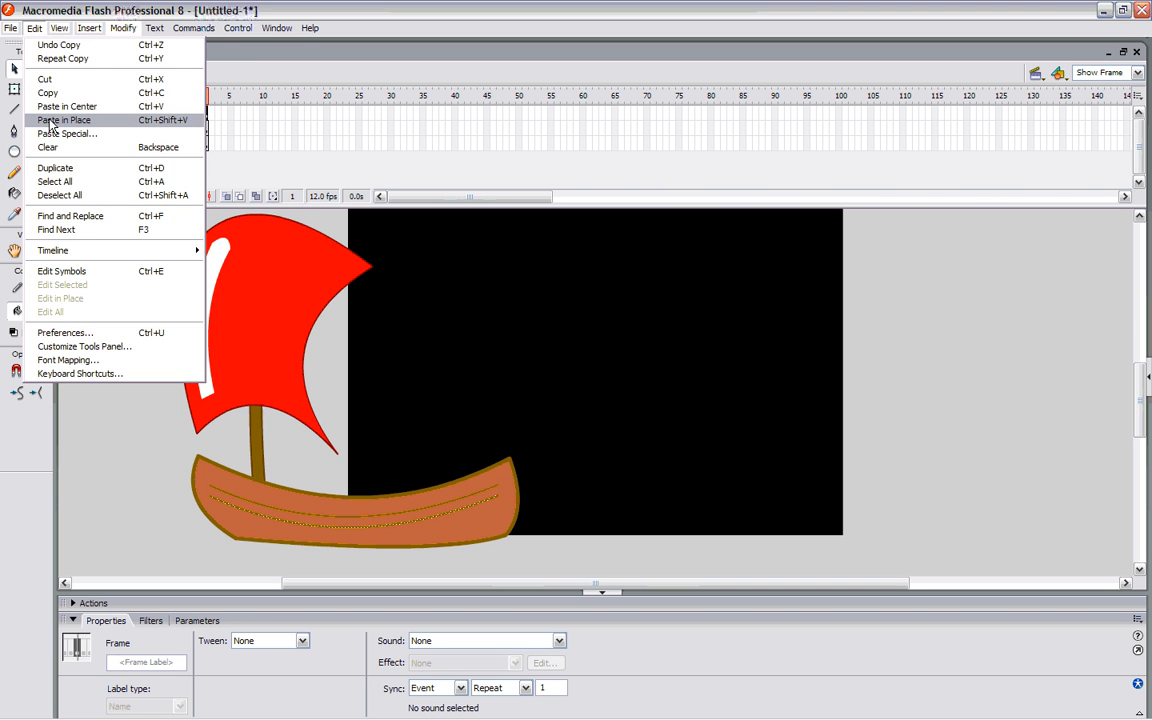
{"action": "left_click", "coordinate": [51, 120]}
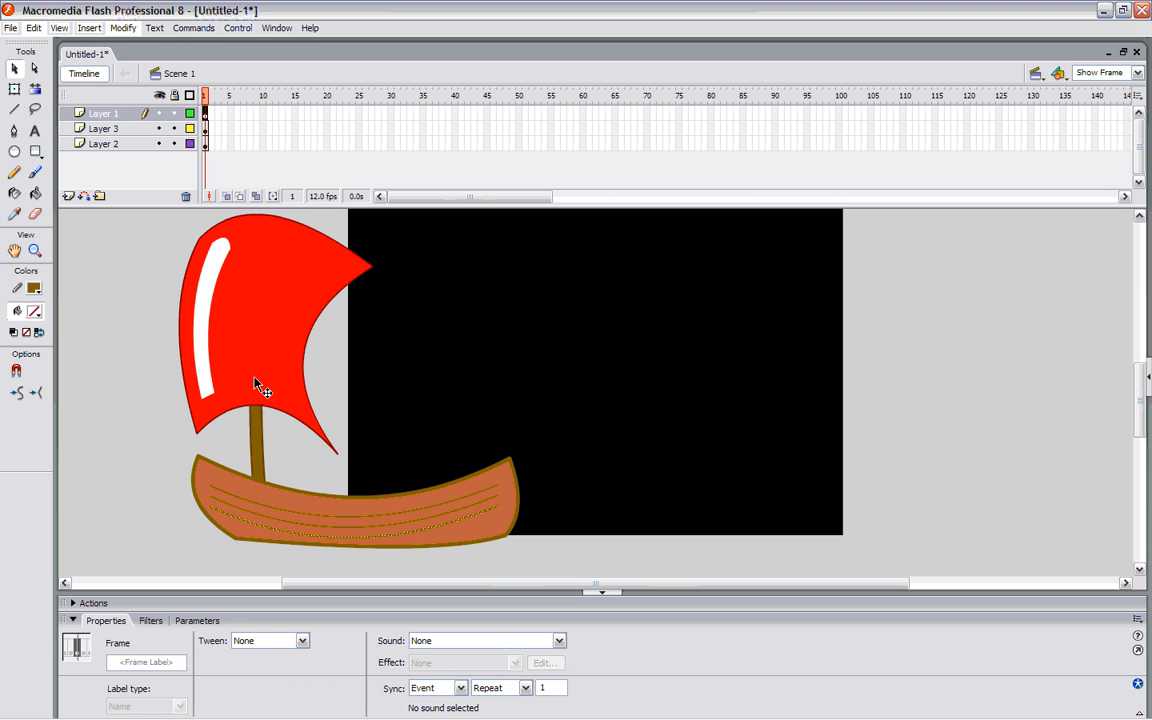
{"action": "left_click", "coordinate": [113, 406]}
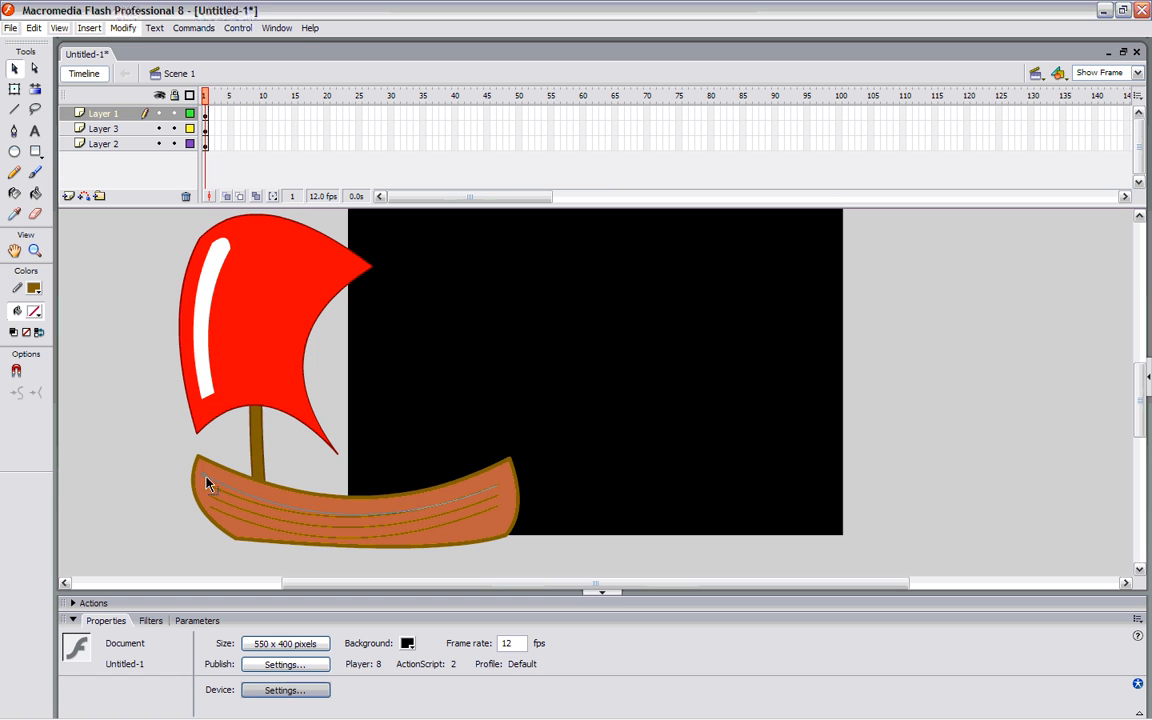
- Extend the ends of the plank lines closer to the hull's sides, making the upper line about 331 px wide
{"action": "left_click", "coordinate": [206, 484]}
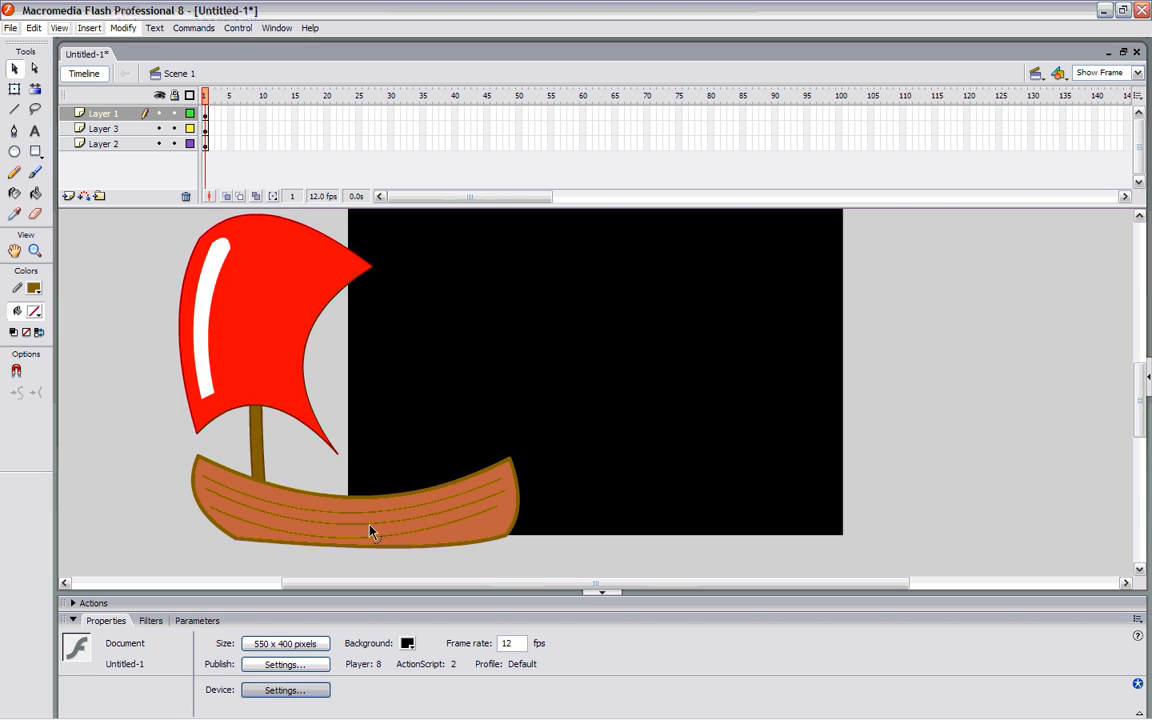
{"action": "left_click", "coordinate": [497, 514]}
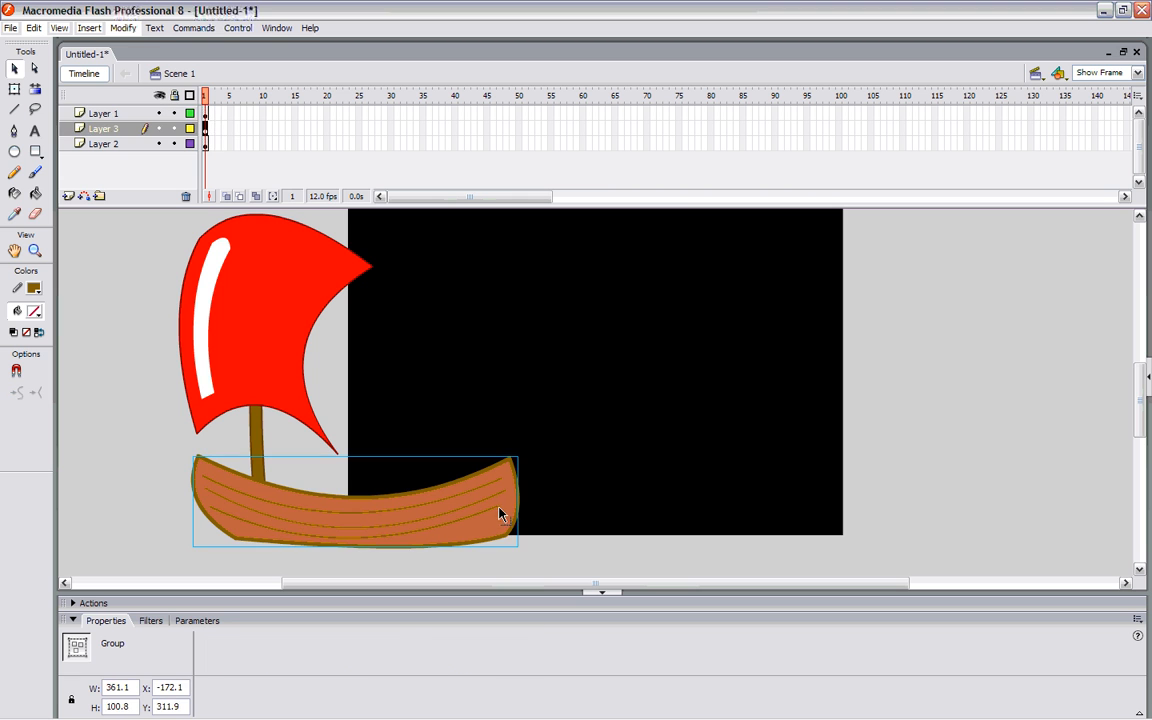
{"action": "left_click", "coordinate": [578, 517]}
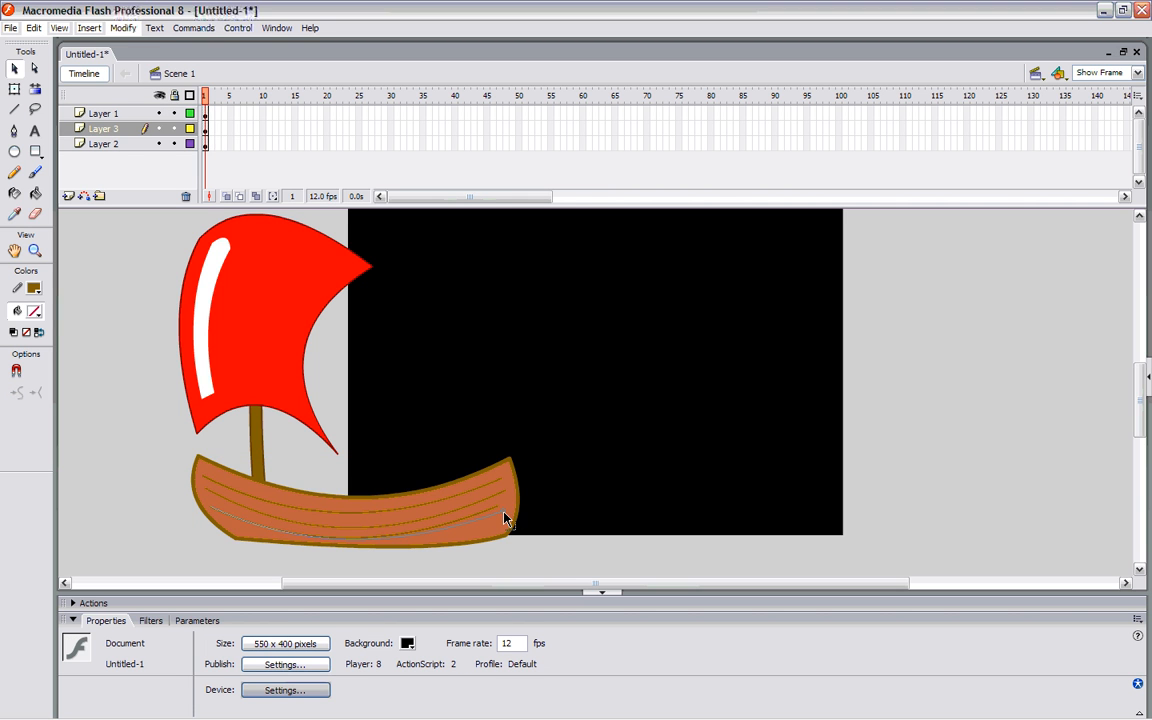
{"action": "left_click", "coordinate": [217, 514]}
{"action": "left_click", "coordinate": [418, 540]}
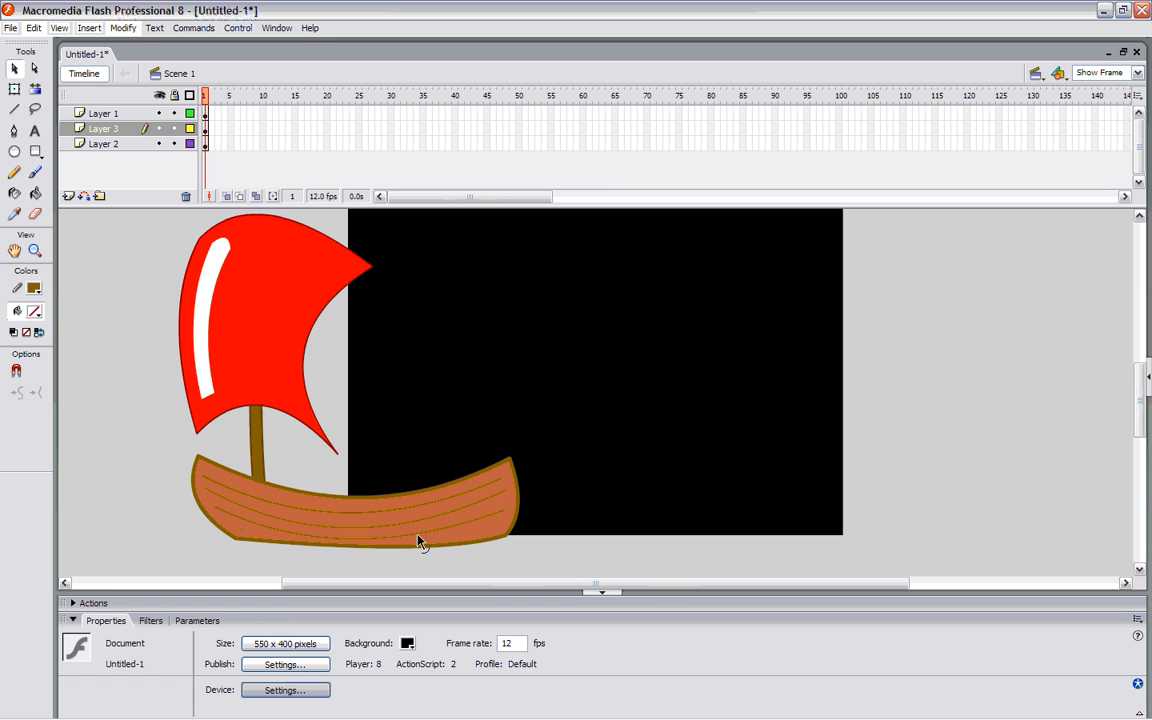
{"action": "left_click", "coordinate": [508, 540]}
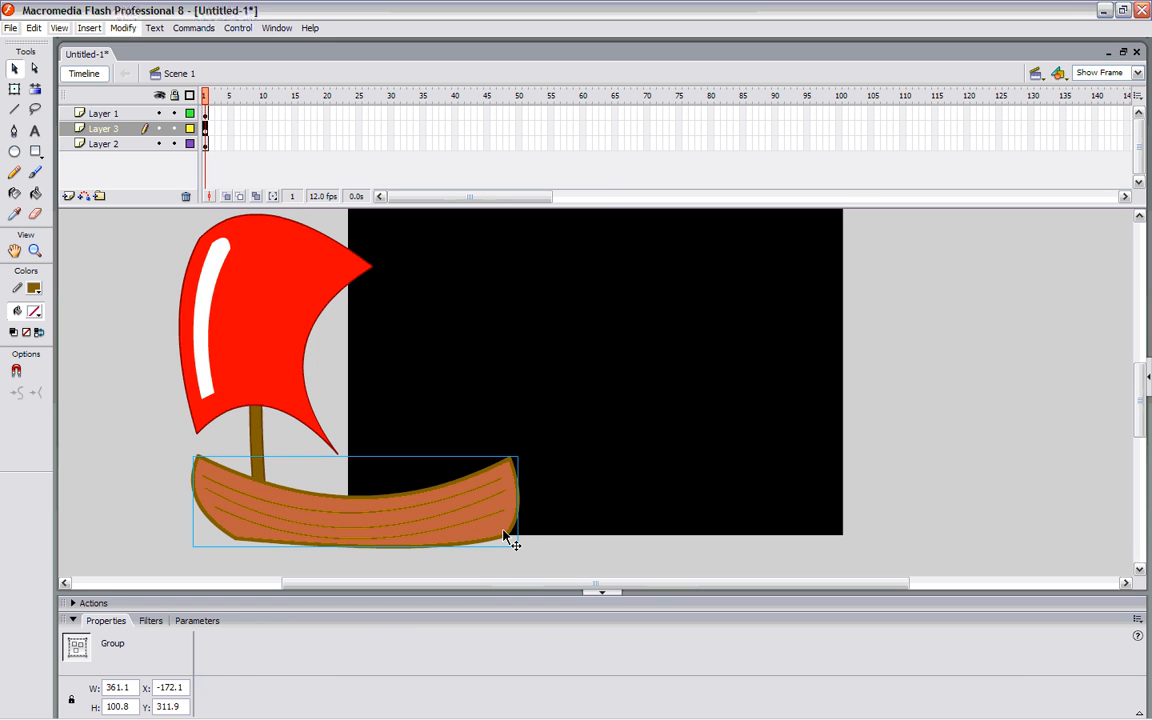
{"action": "left_click", "coordinate": [551, 420]}
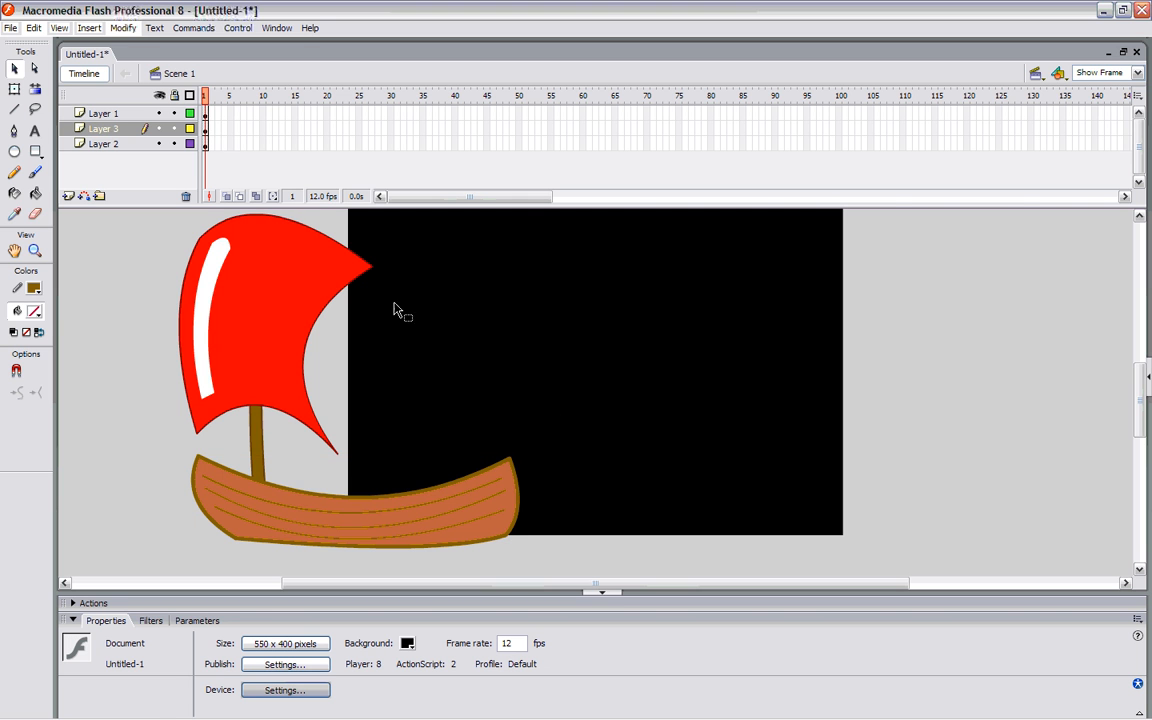
- Lock Layer 3 to protect the hull while the plank lines are edited
{"action": "left_click", "coordinate": [175, 129]}
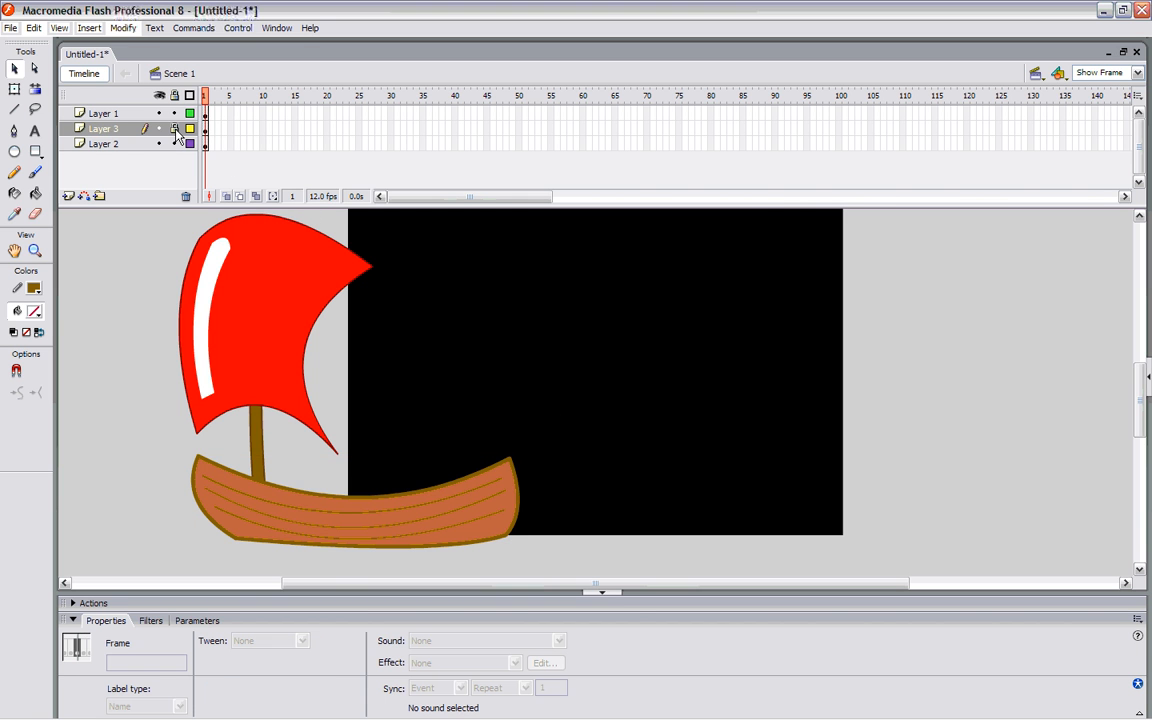
{"action": "left_click", "coordinate": [484, 487]}
{"action": "left_click", "coordinate": [250, 507]}
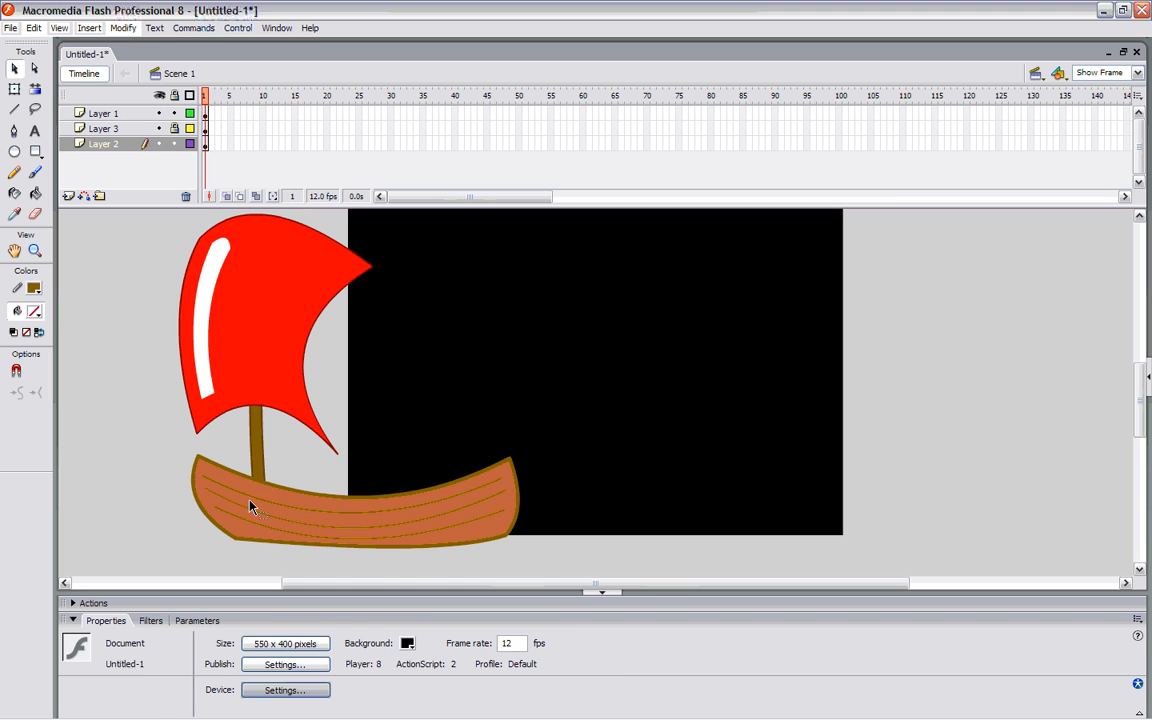
{"action": "left_click", "coordinate": [265, 358]}
{"action": "left_click", "coordinate": [273, 458]}
{"action": "left_click", "coordinate": [260, 459]}
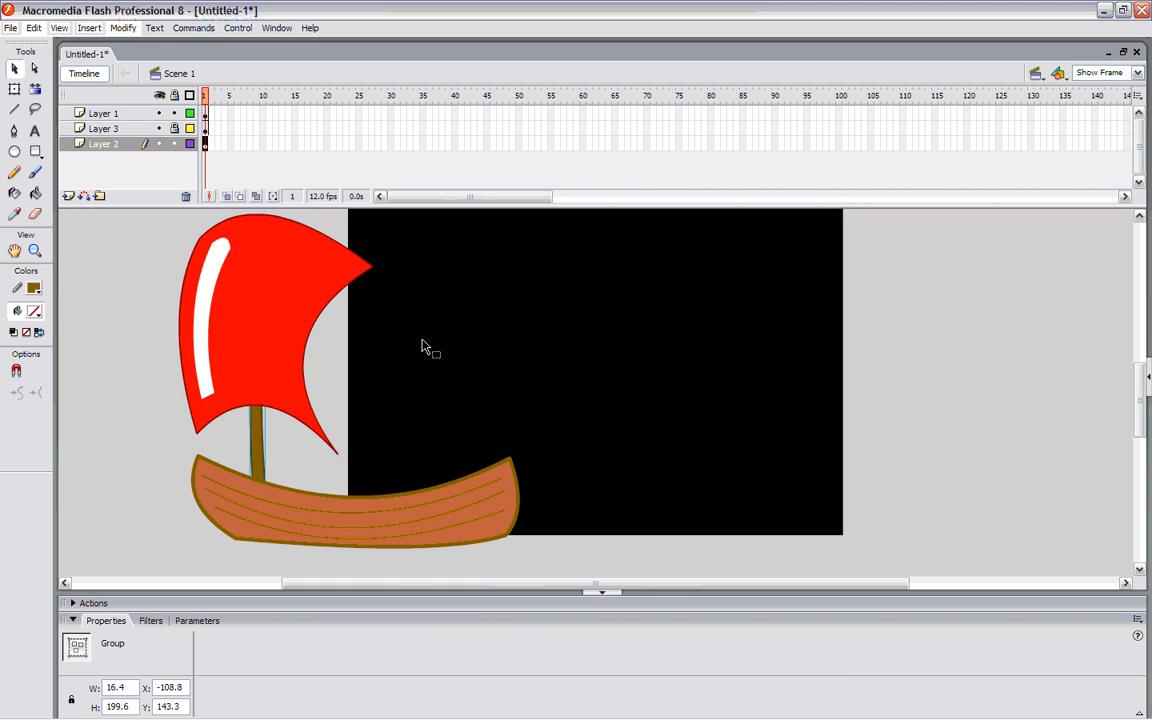
- Even out the plank lines' spacing by flattening the lower curves, with the lowest line about 324 px wide and 32 px high
{"action": "left_click", "coordinate": [417, 381]}
{"action": "left_click", "coordinate": [407, 512]}
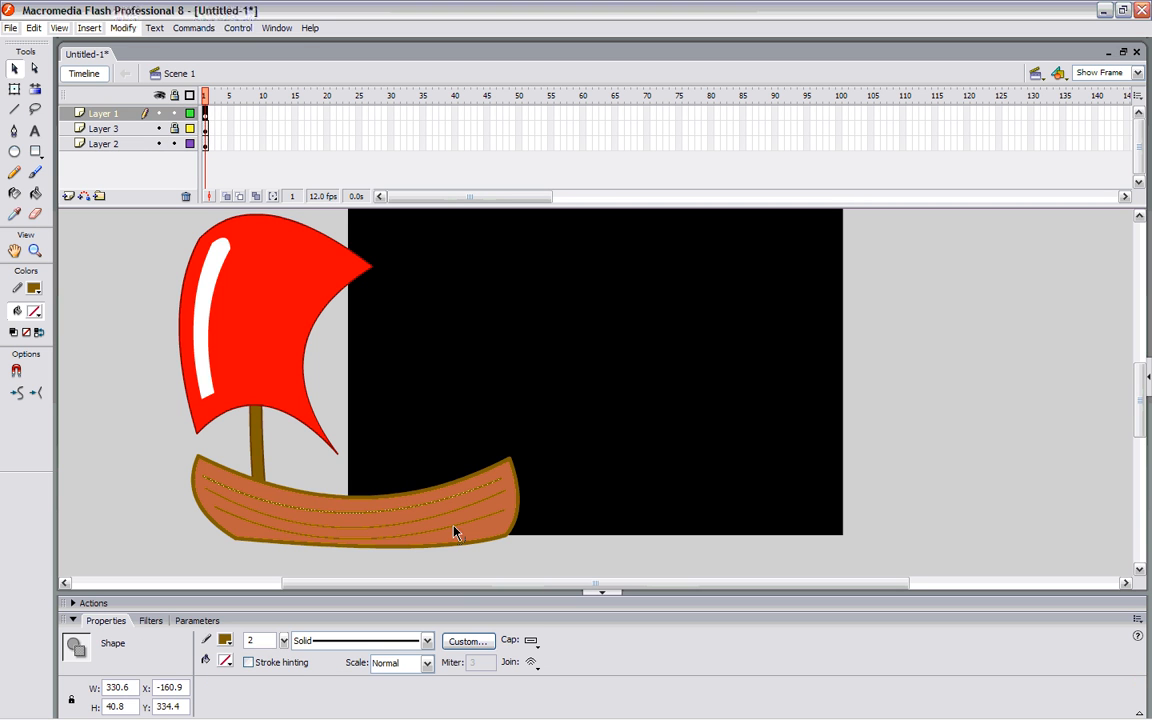
{"action": "left_click", "coordinate": [522, 505]}
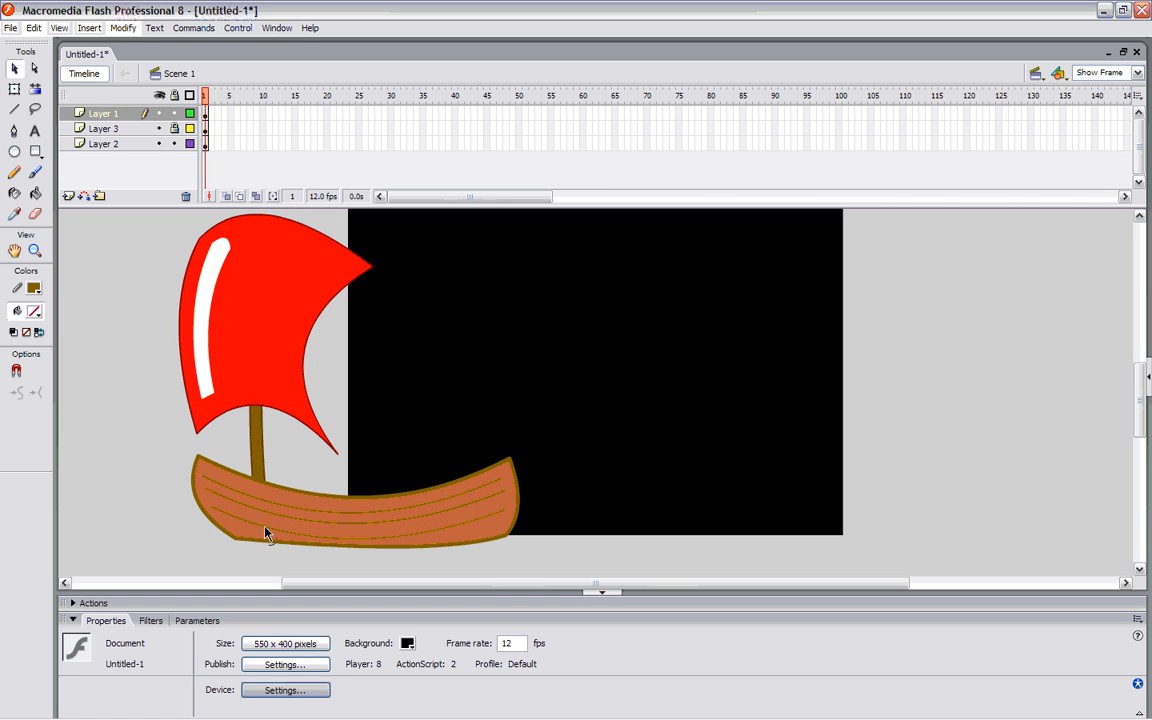
{"action": "left_click_drag", "start_coordinate": [377, 541], "coordinate": [379, 541]}
{"action": "left_click", "coordinate": [354, 533]}
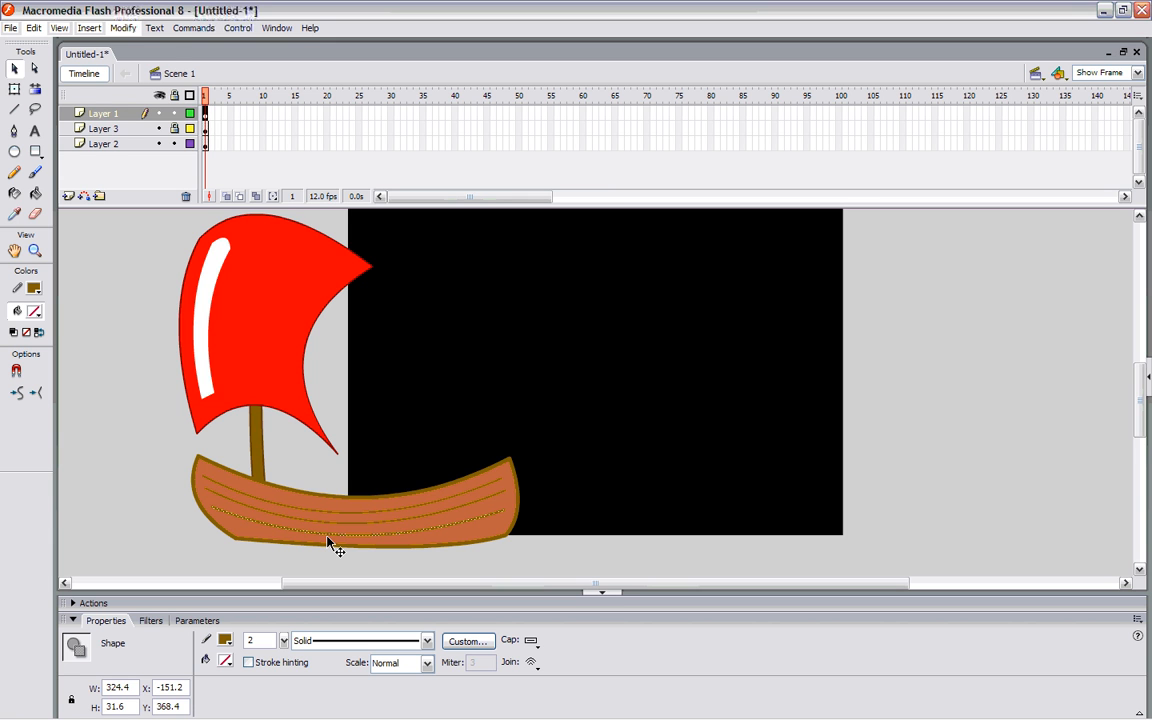
{"action": "left_click", "coordinate": [158, 29]}
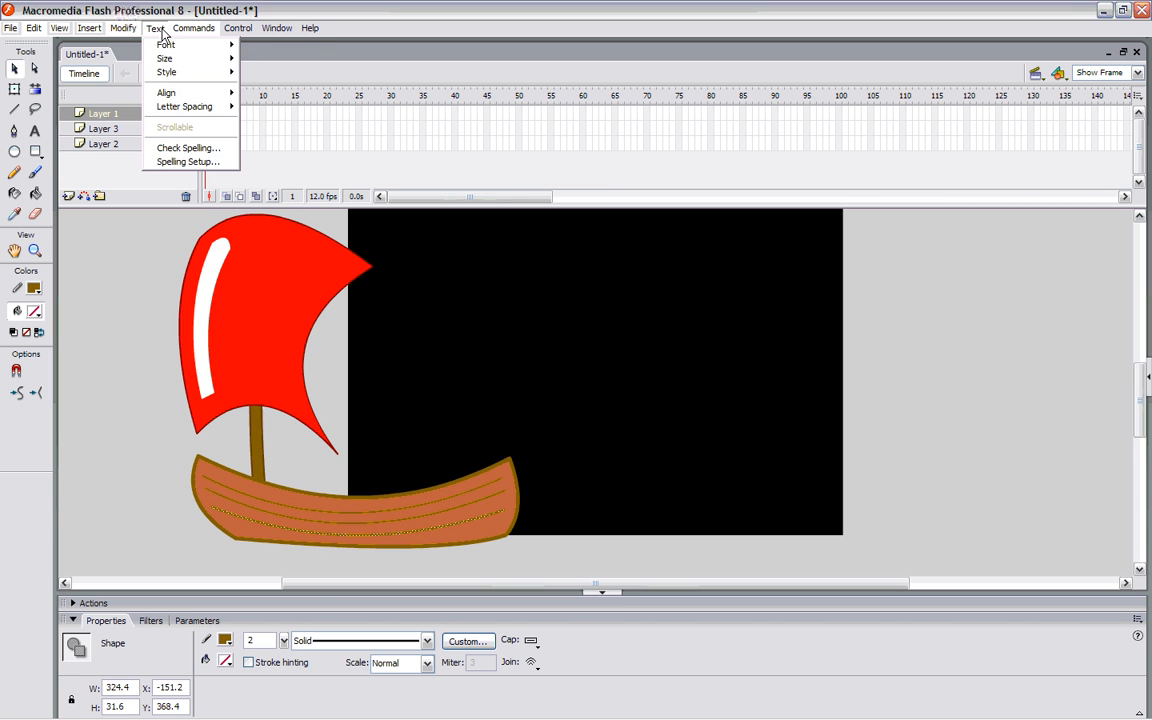
{"action": "mouse_move", "coordinate": [133, 32]}
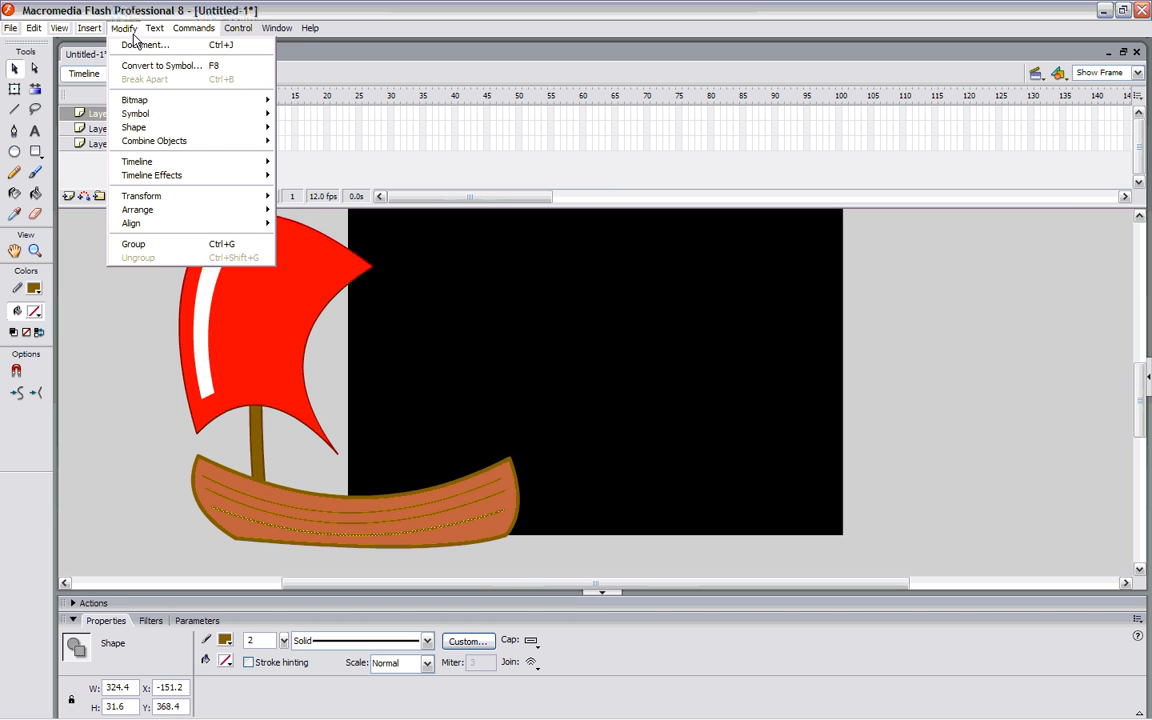
{"action": "mouse_move", "coordinate": [209, 133]}
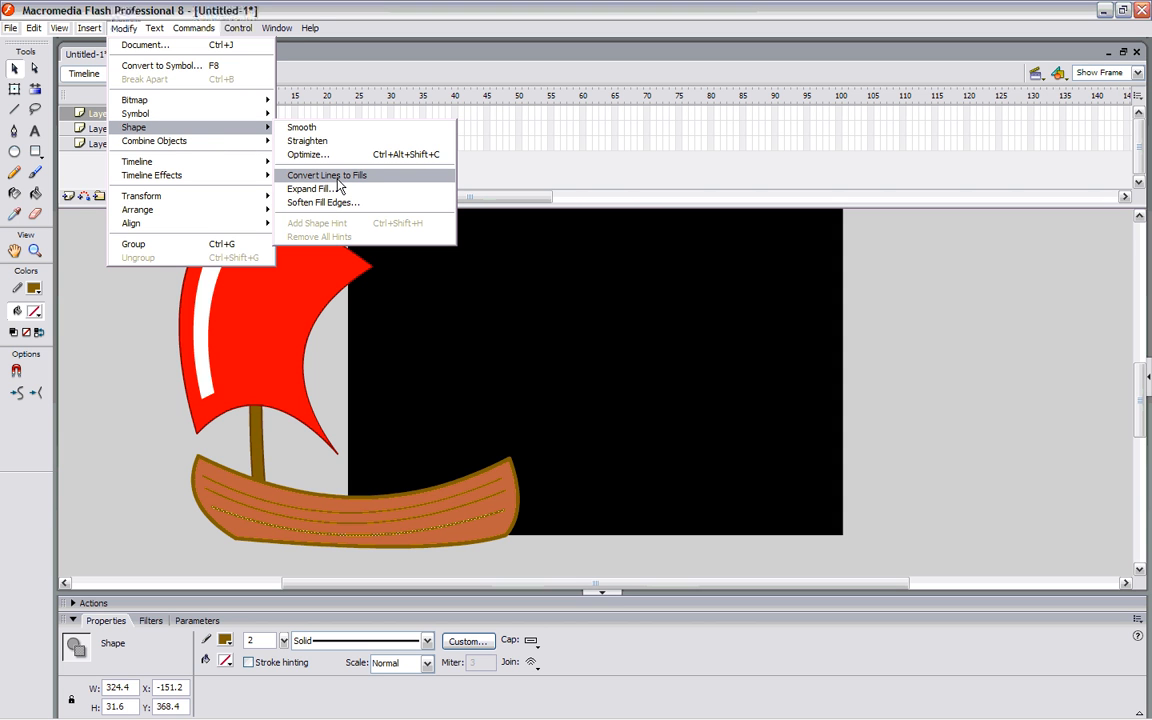
{"action": "left_click", "coordinate": [118, 415]}
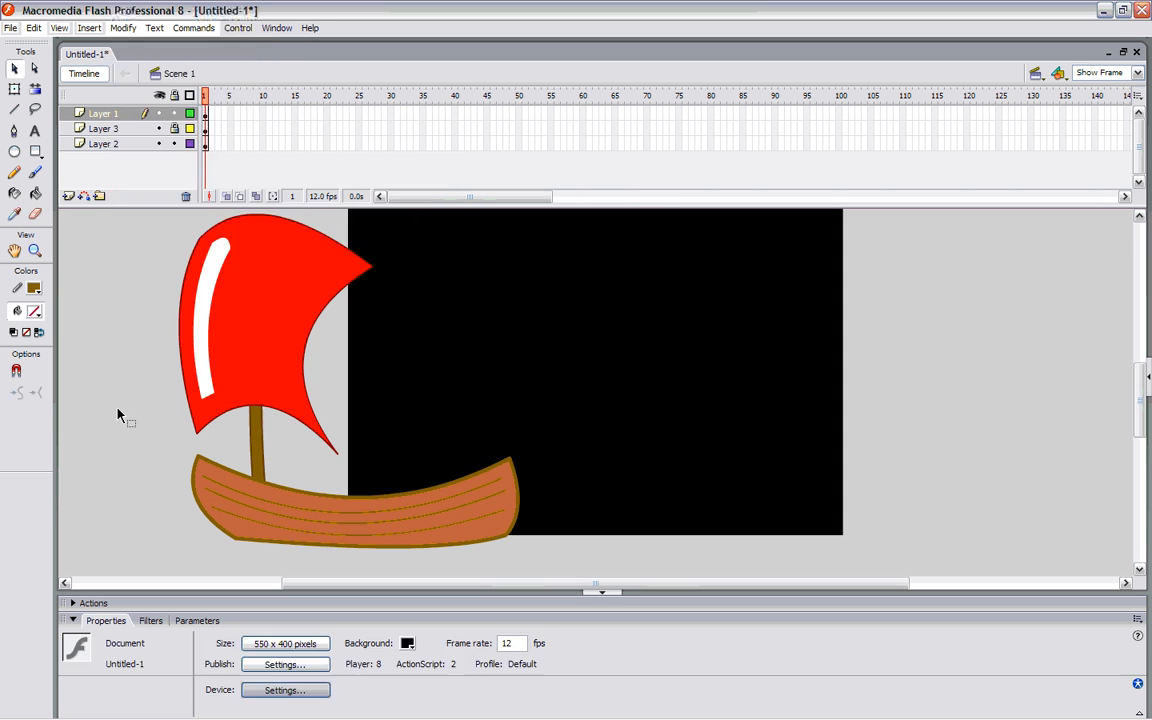
{"action": "left_click", "coordinate": [241, 521]}
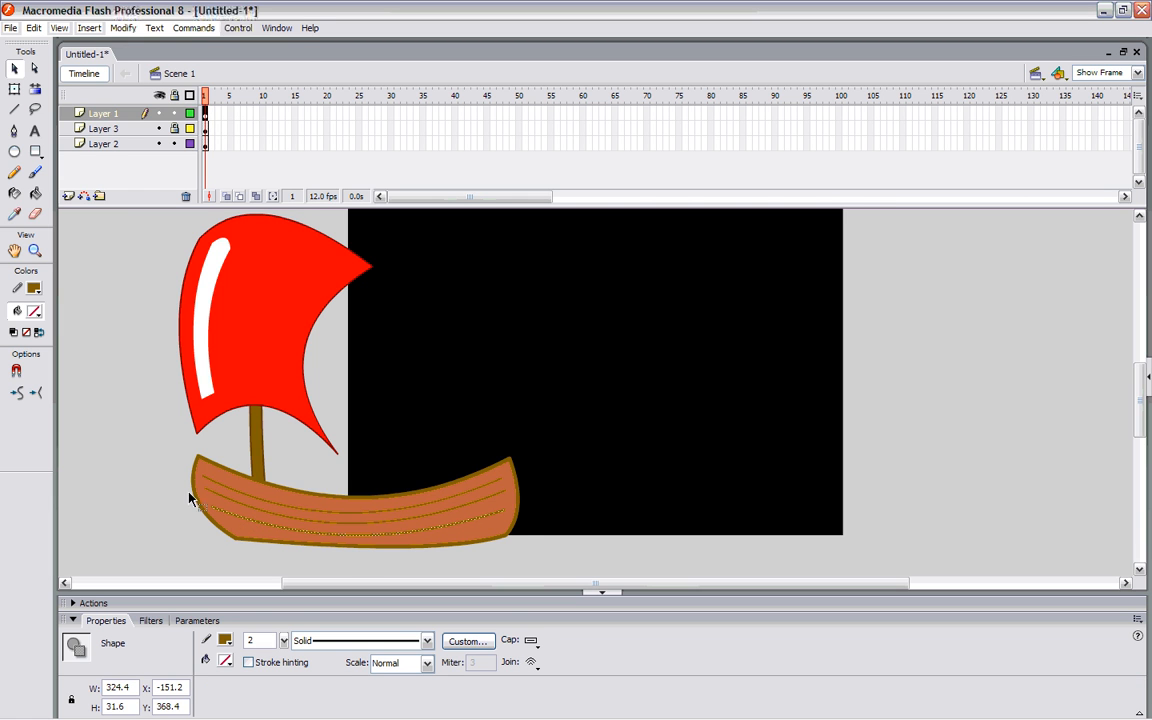
{"action": "left_click", "coordinate": [141, 445]}
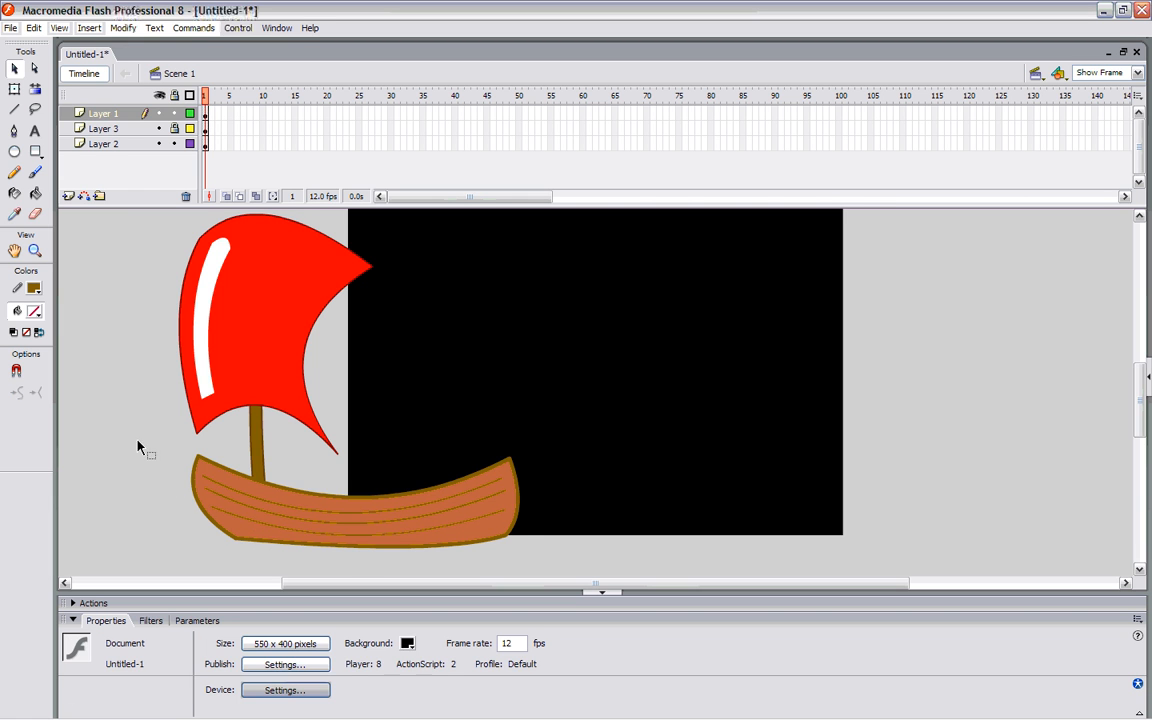
{"action": "left_click", "coordinate": [502, 487]}
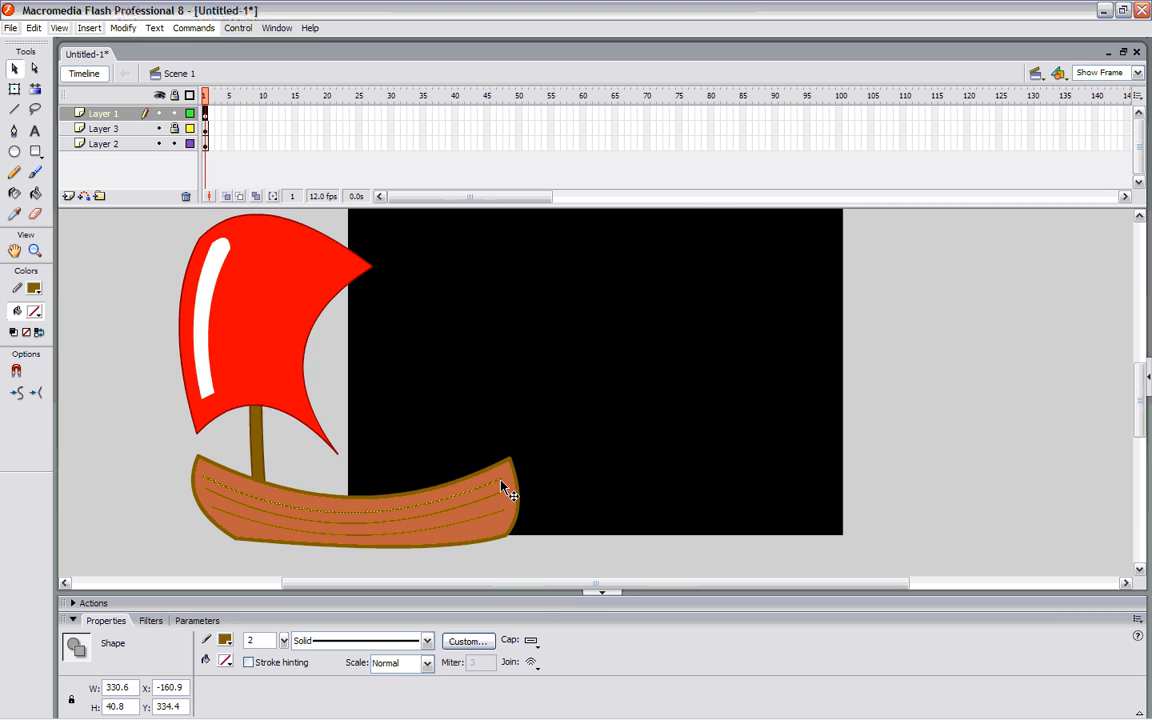
{"action": "left_click", "coordinate": [112, 441]}
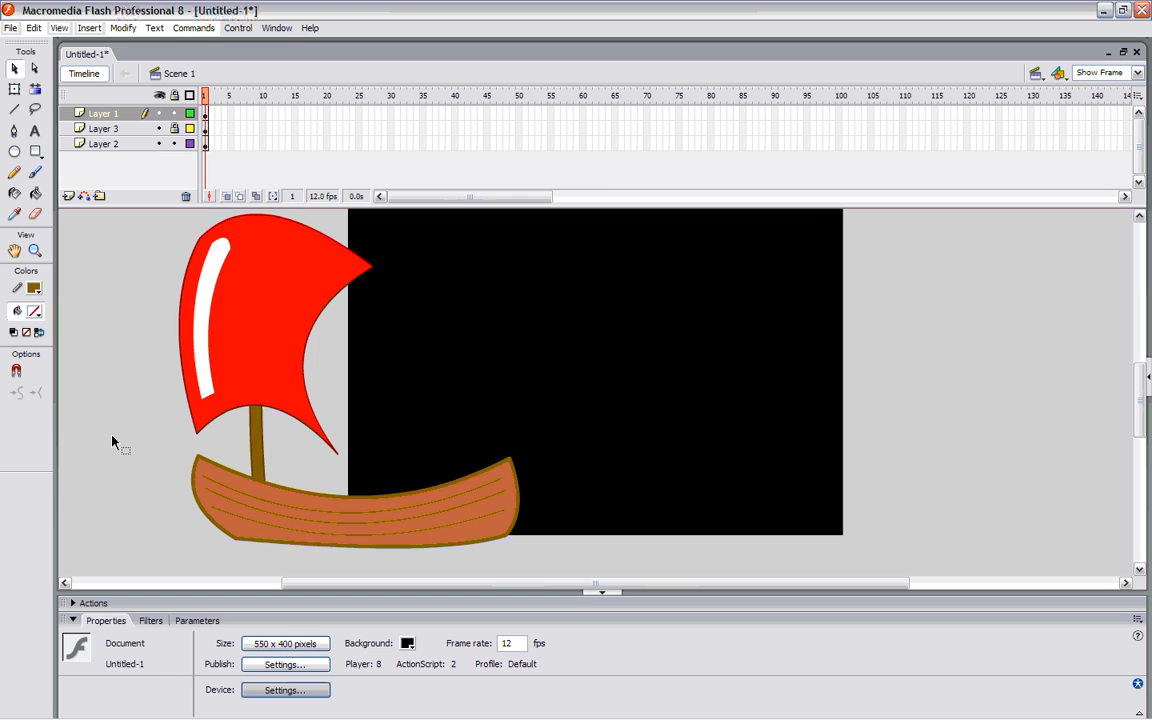
- Cut the mast group from Layer 2, unlock Layer 3 and paste the mast in place there
{"action": "left_click", "coordinate": [258, 459]}
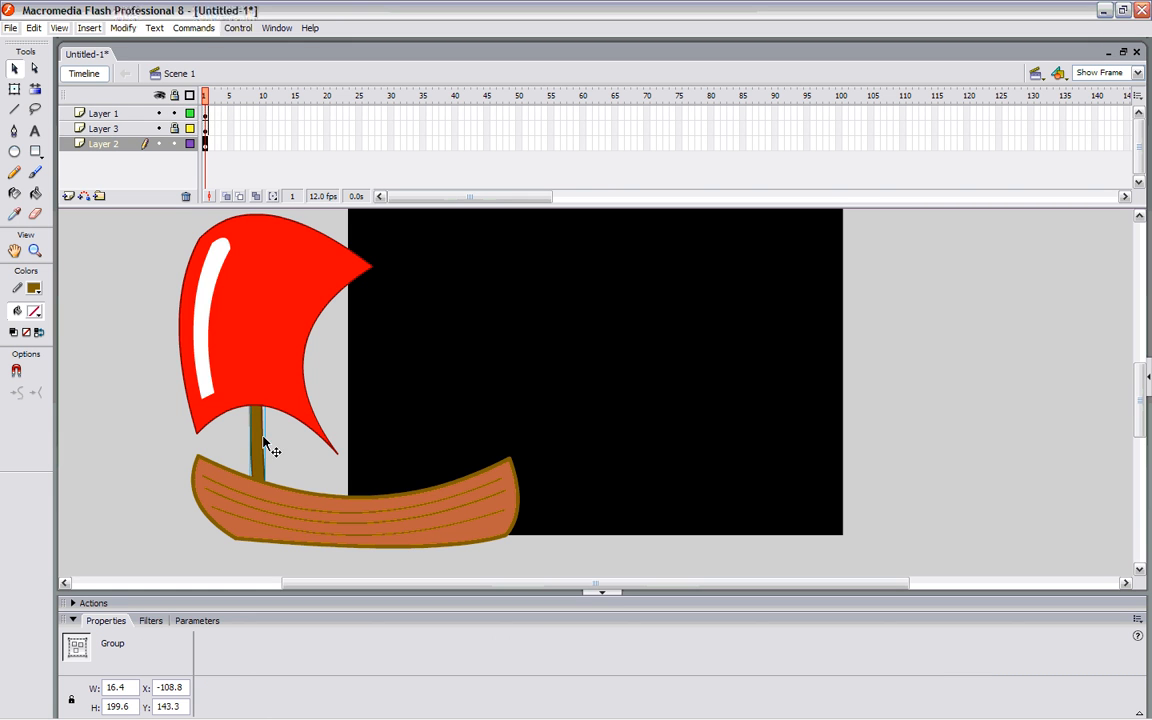
{"action": "key", "text": "Delete"}
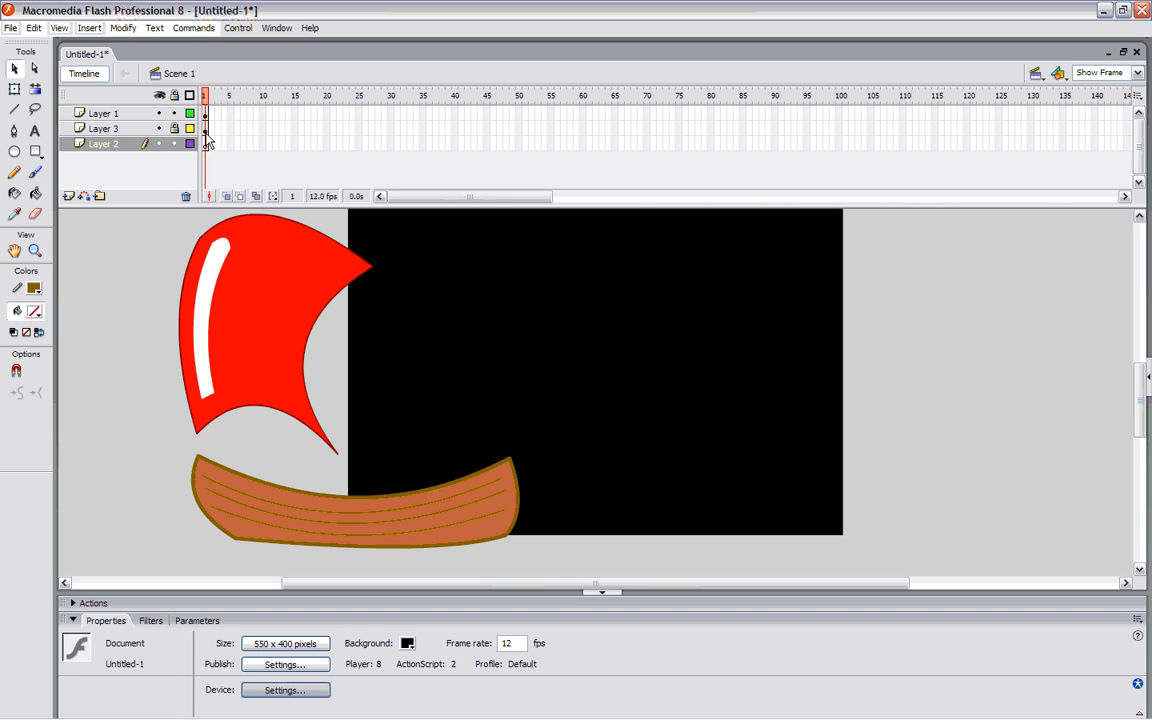
{"action": "left_click", "coordinate": [205, 129]}
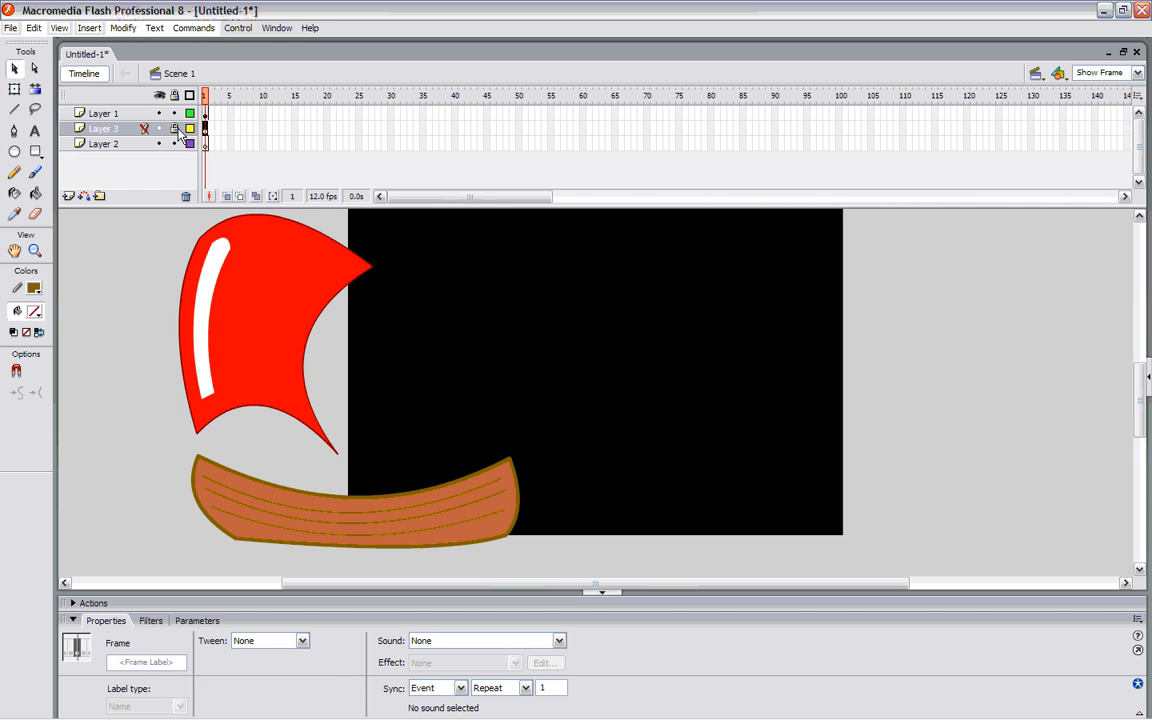
{"action": "left_click", "coordinate": [34, 27]}
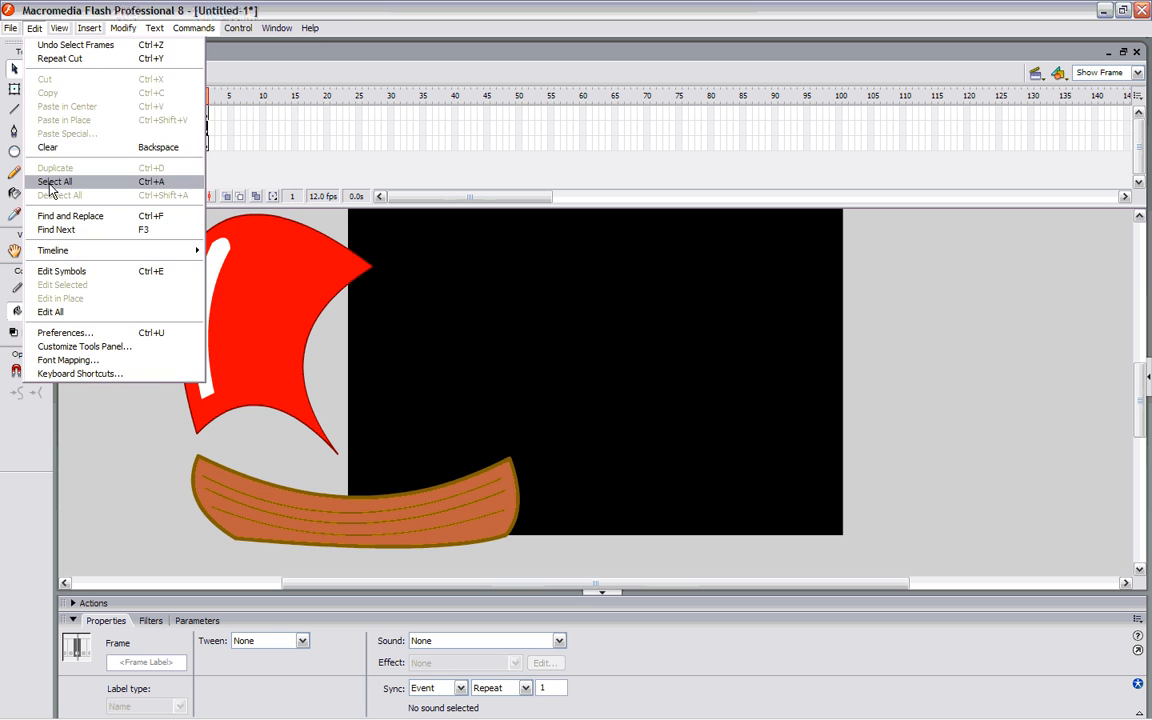
{"action": "left_click", "coordinate": [268, 141]}
{"action": "left_click", "coordinate": [174, 129]}
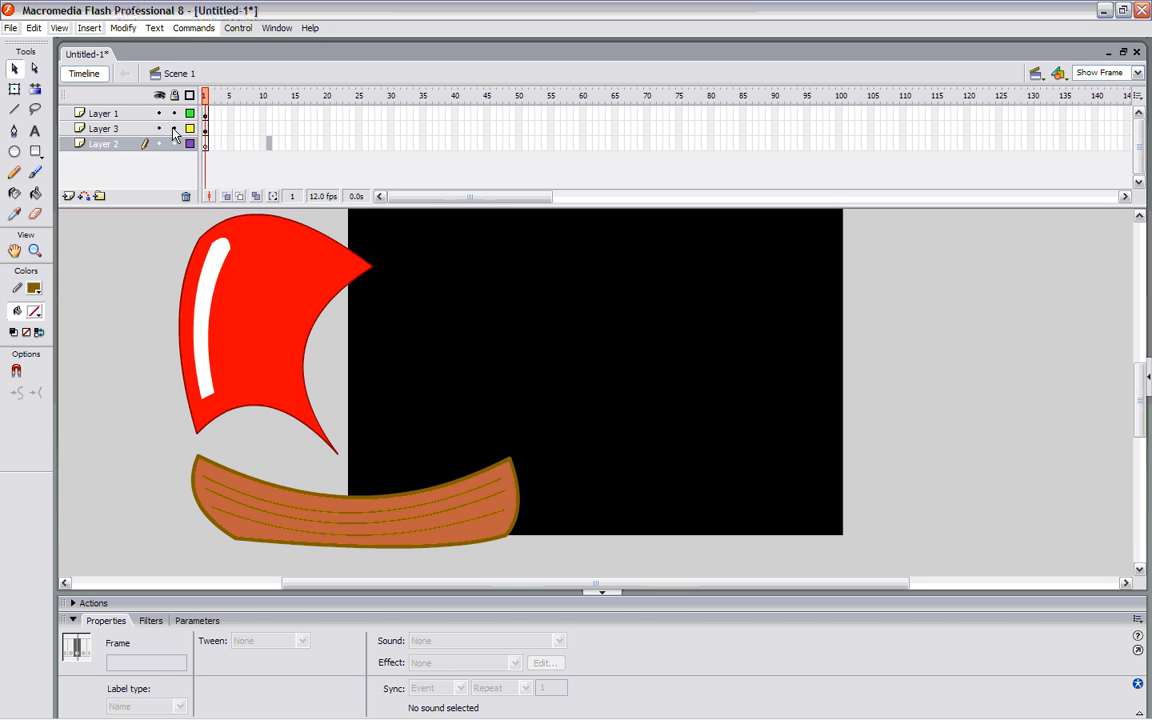
{"action": "left_click", "coordinate": [129, 131]}
{"action": "left_click", "coordinate": [34, 27]}
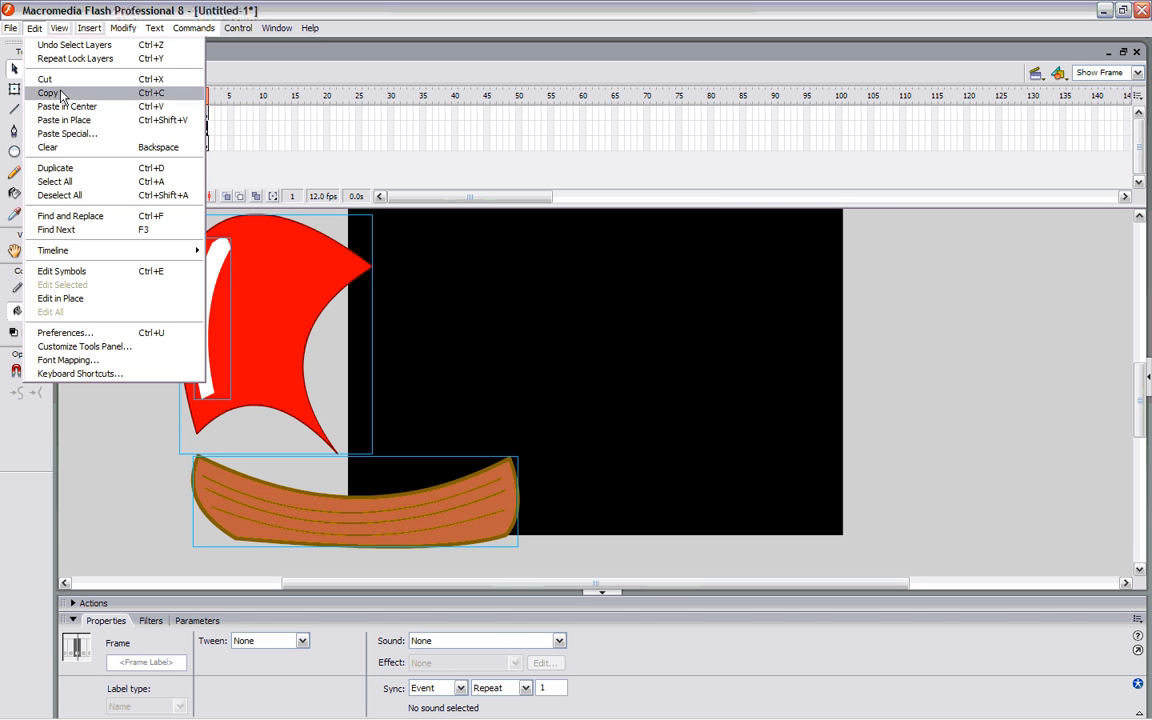
{"action": "left_click", "coordinate": [68, 121]}
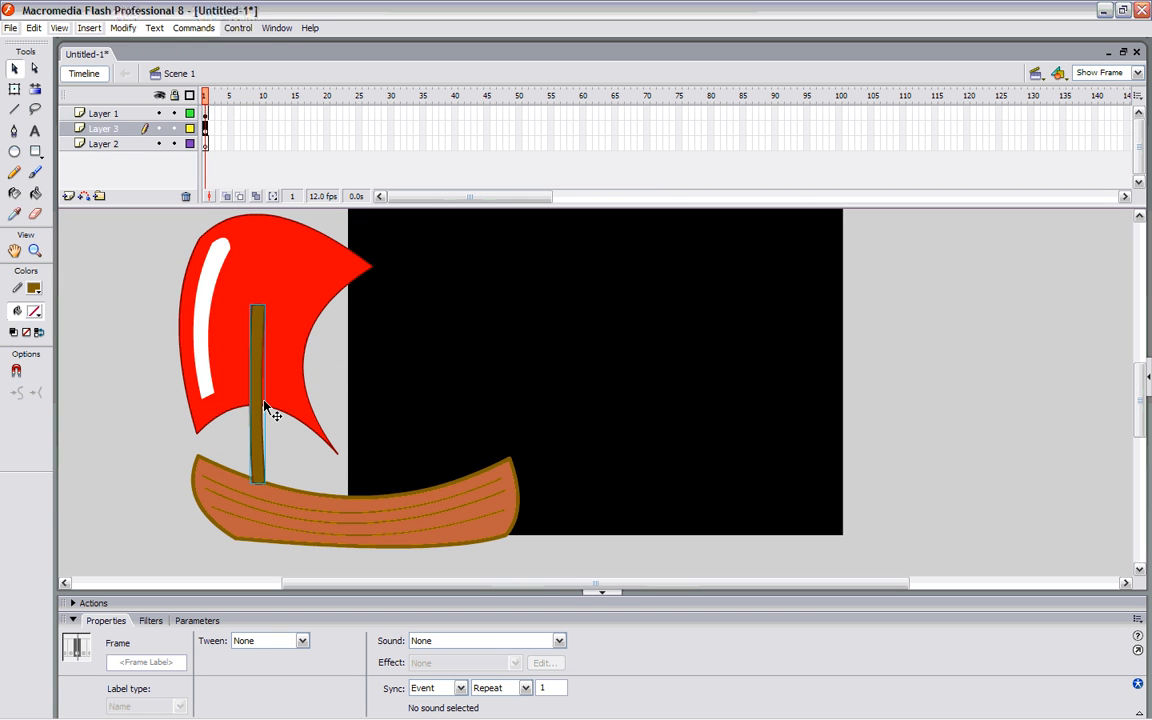
- Send the mast group backward so it sits behind the hull on Layer 3
{"action": "left_click", "coordinate": [124, 28]}
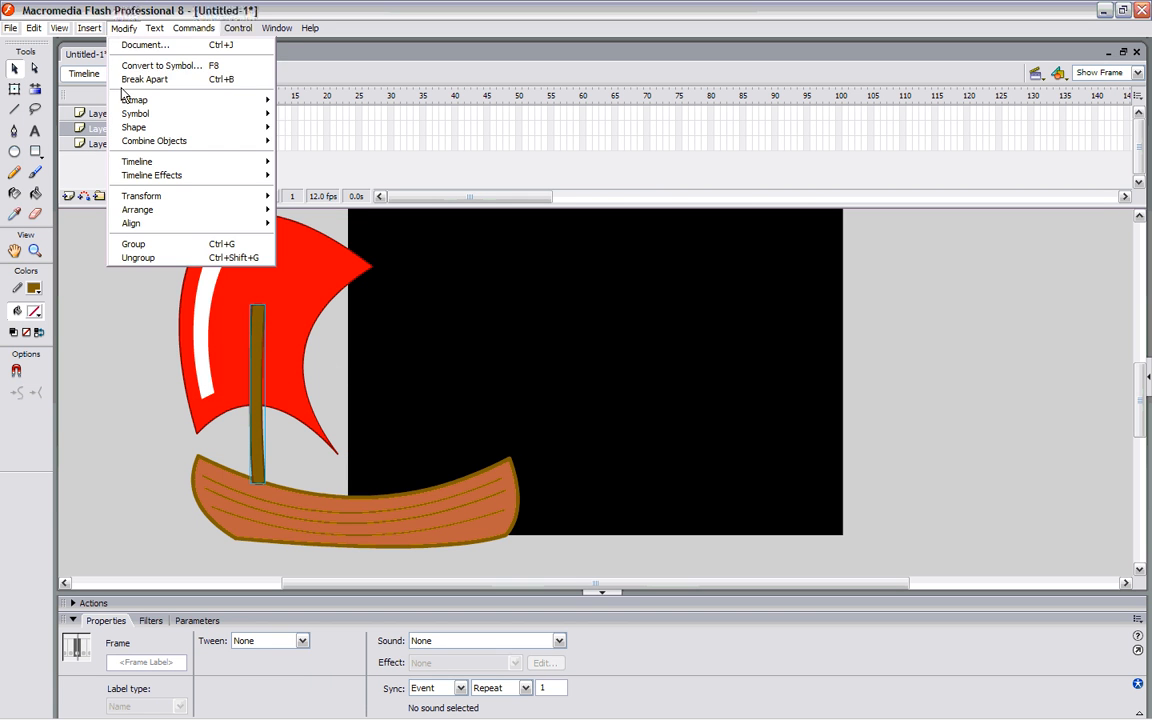
{"action": "mouse_move", "coordinate": [268, 217]}
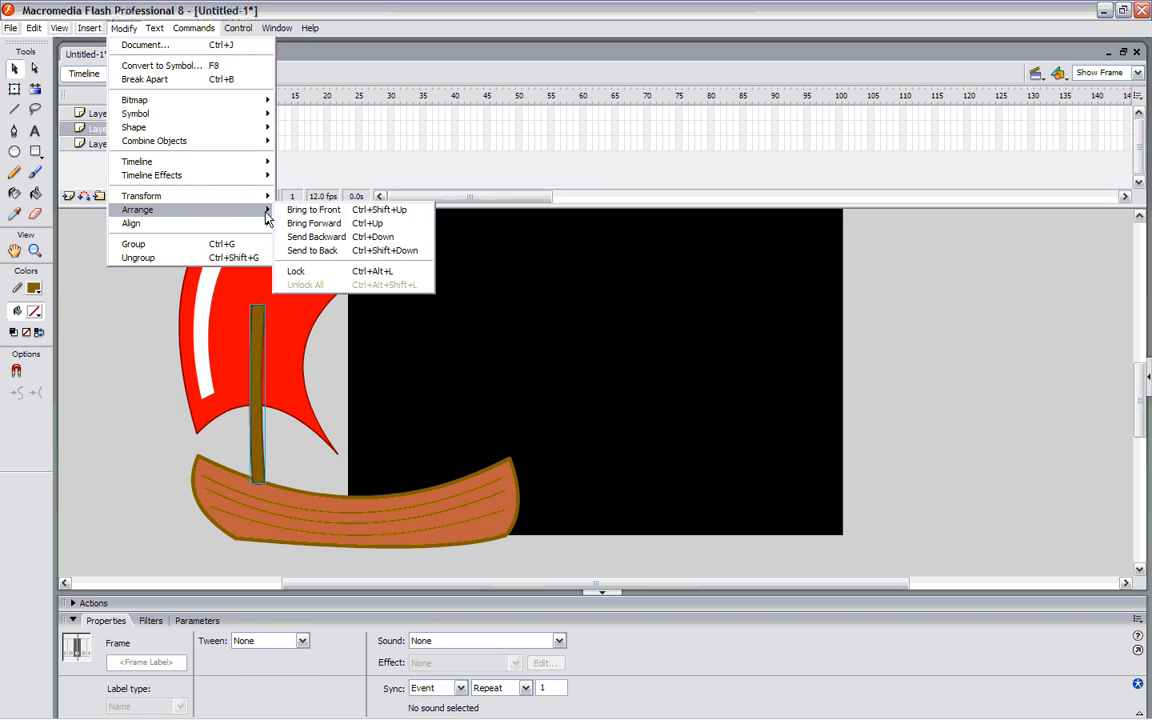
{"action": "left_click", "coordinate": [314, 238]}
- Bring the red sail group to the front of the other boat parts on Layer 3
{"action": "left_click", "coordinate": [290, 278]}
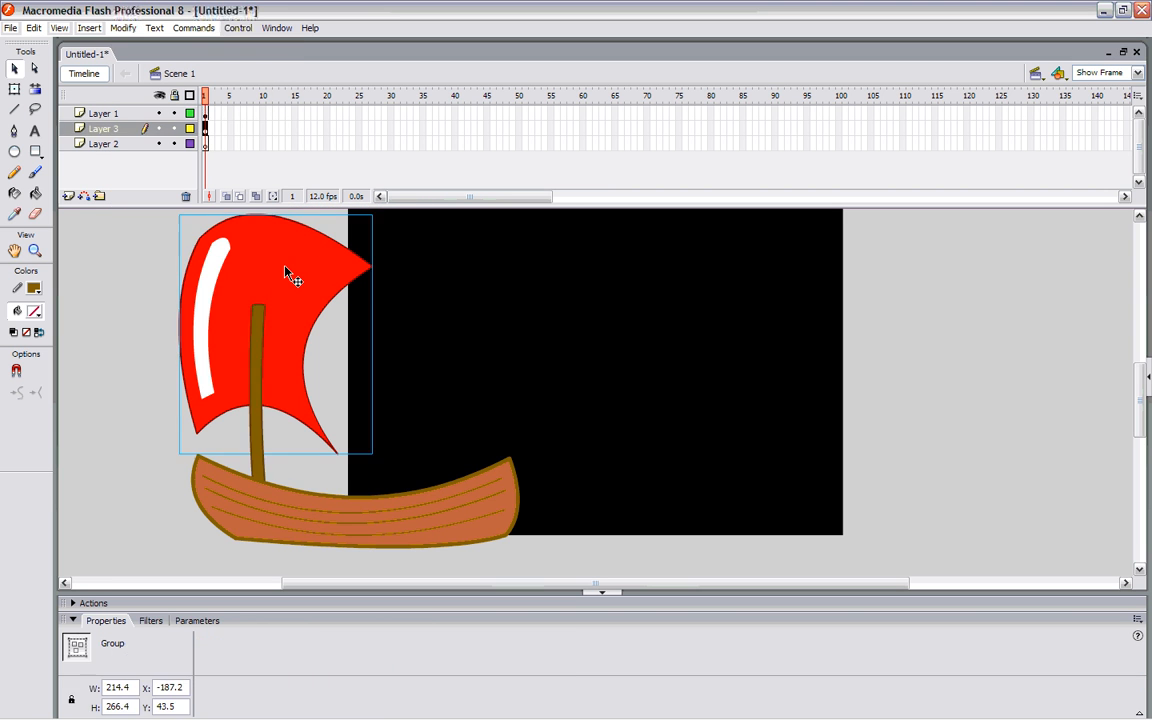
{"action": "left_click", "coordinate": [125, 28]}
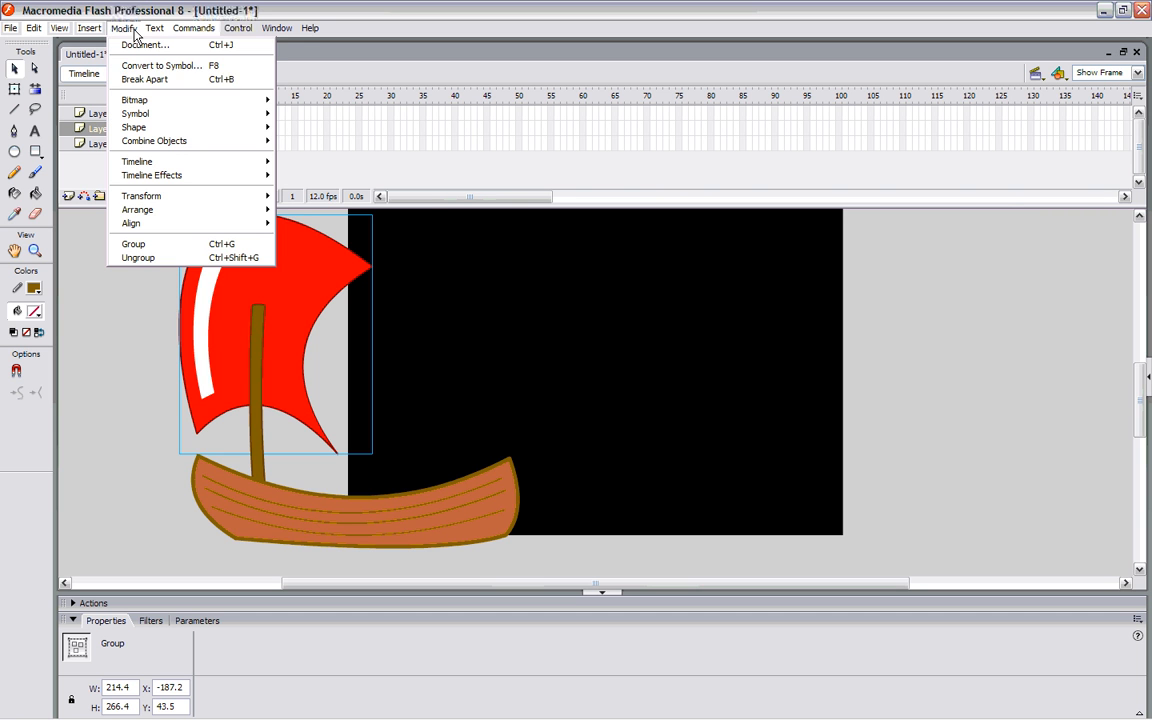
{"action": "mouse_move", "coordinate": [225, 212]}
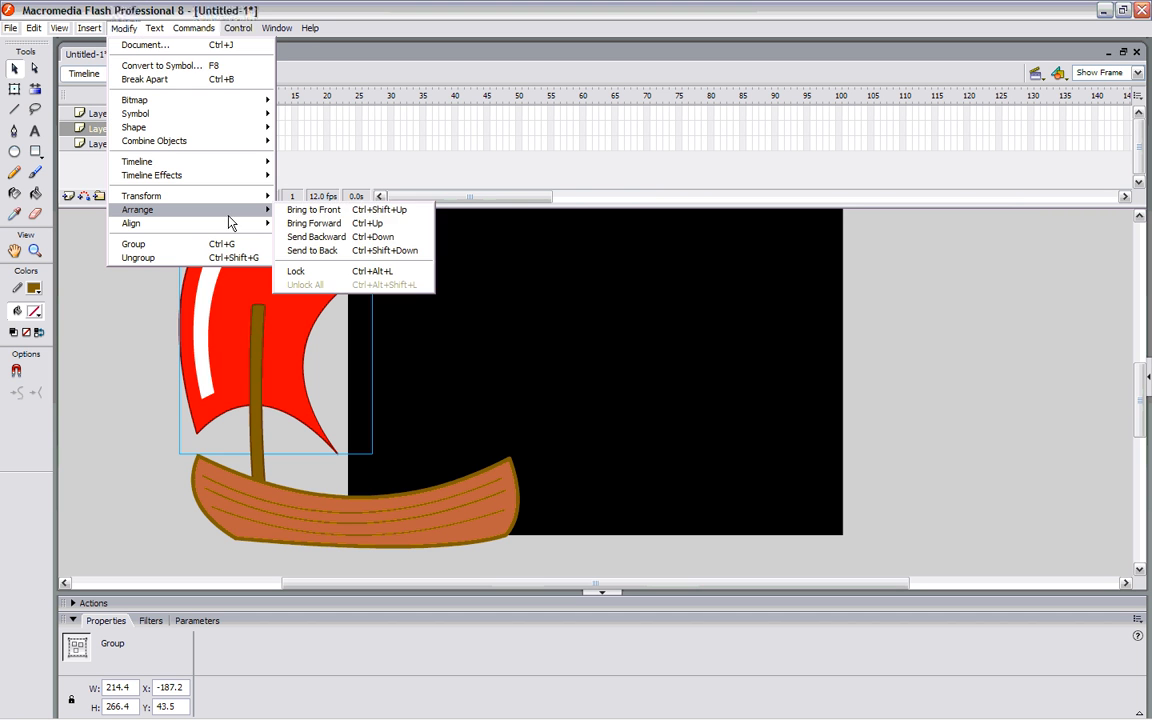
{"action": "left_click", "coordinate": [300, 210]}
{"action": "left_click", "coordinate": [316, 305]}
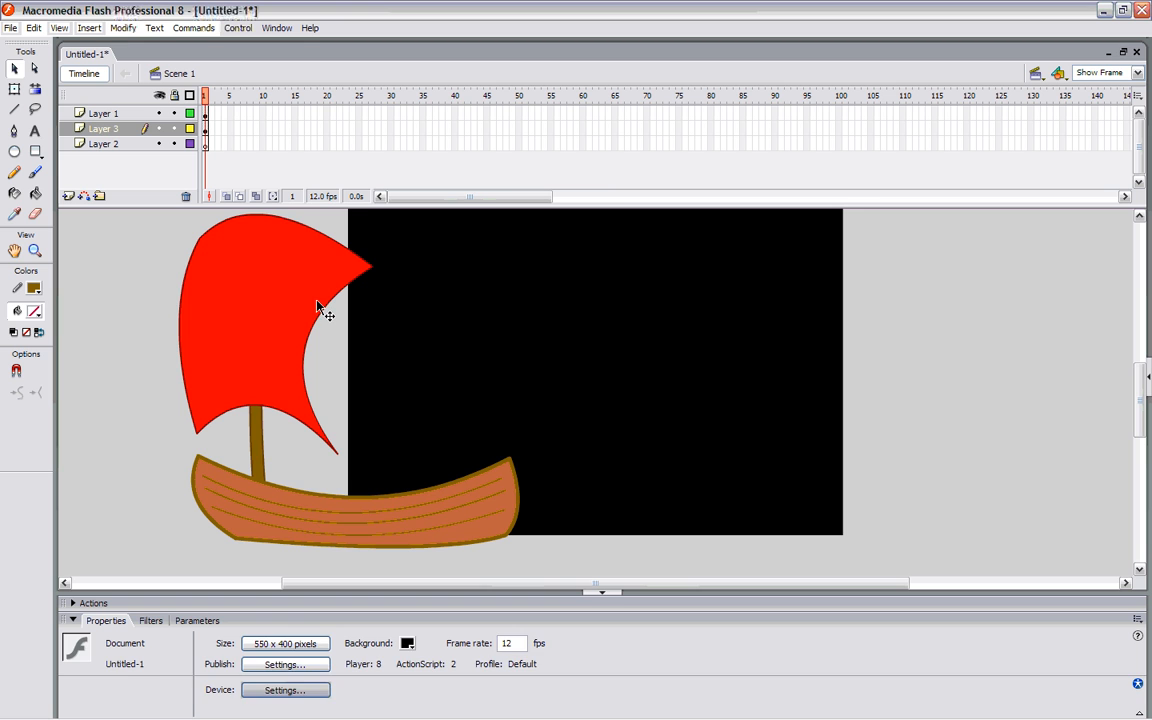
- Send the red sail group to the back, behind the mast and the white highlight
{"action": "left_click", "coordinate": [318, 306]}
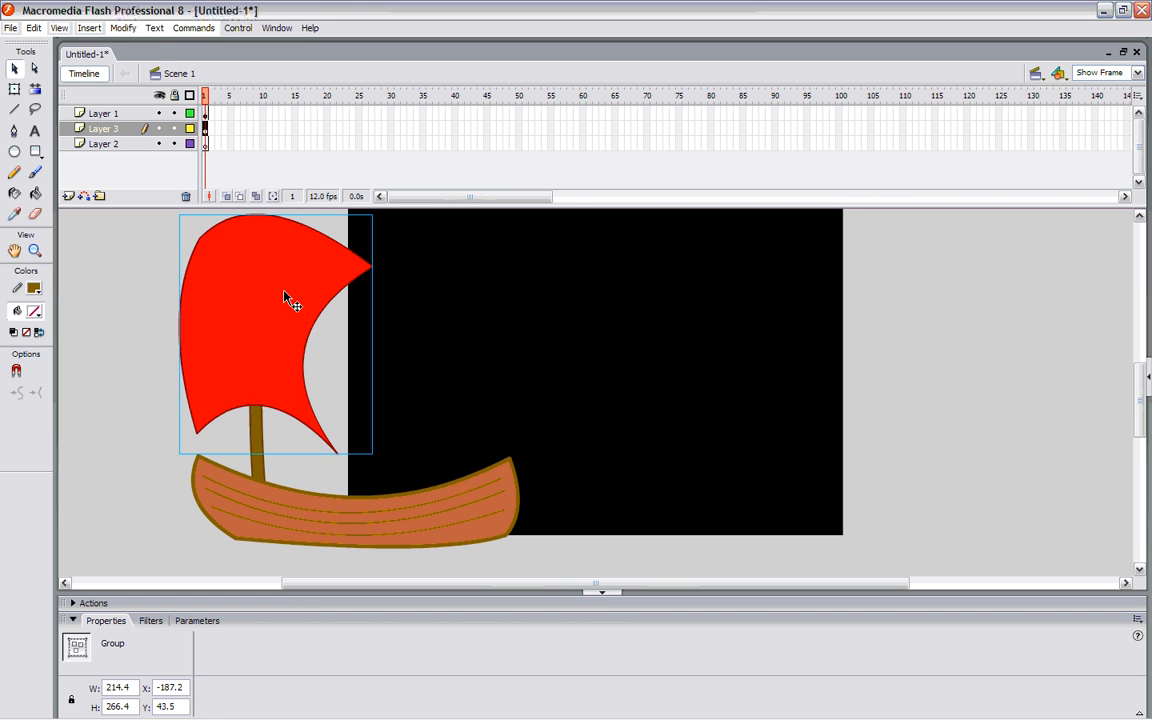
{"action": "left_click", "coordinate": [124, 28]}
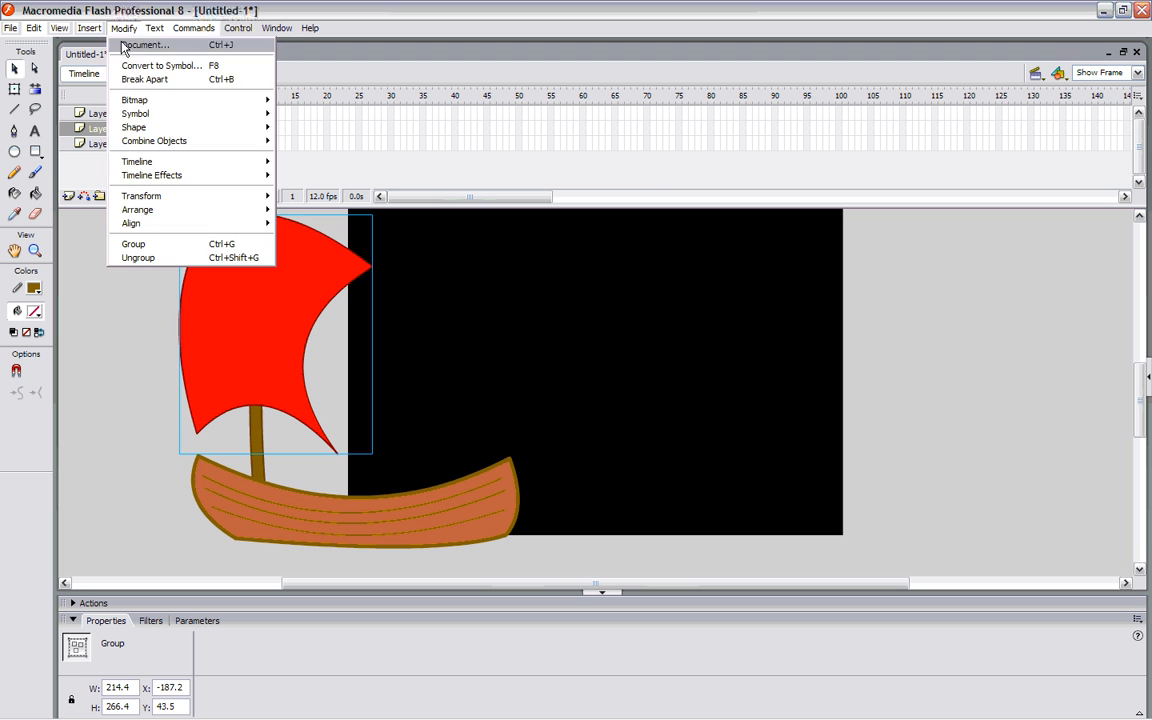
{"action": "mouse_move", "coordinate": [205, 211]}
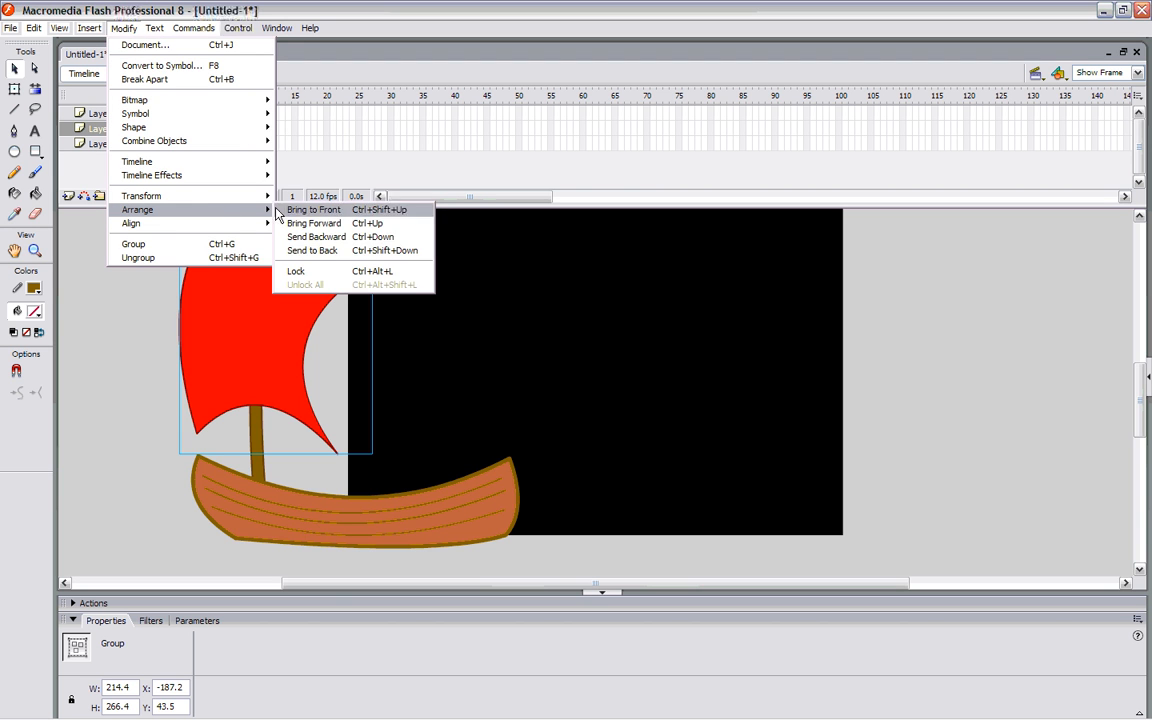
{"action": "left_click", "coordinate": [303, 255]}
- Move the white highlight group forward in the stacking order above the sail
{"action": "left_click", "coordinate": [205, 297]}
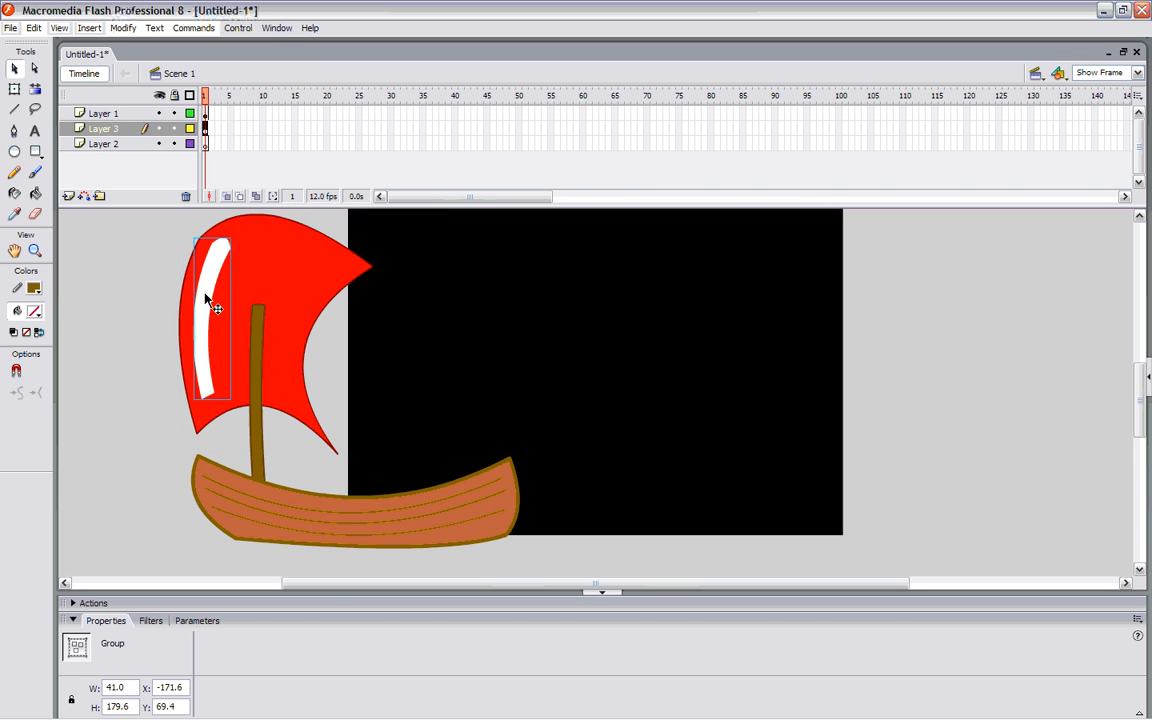
{"action": "left_click", "coordinate": [124, 28]}
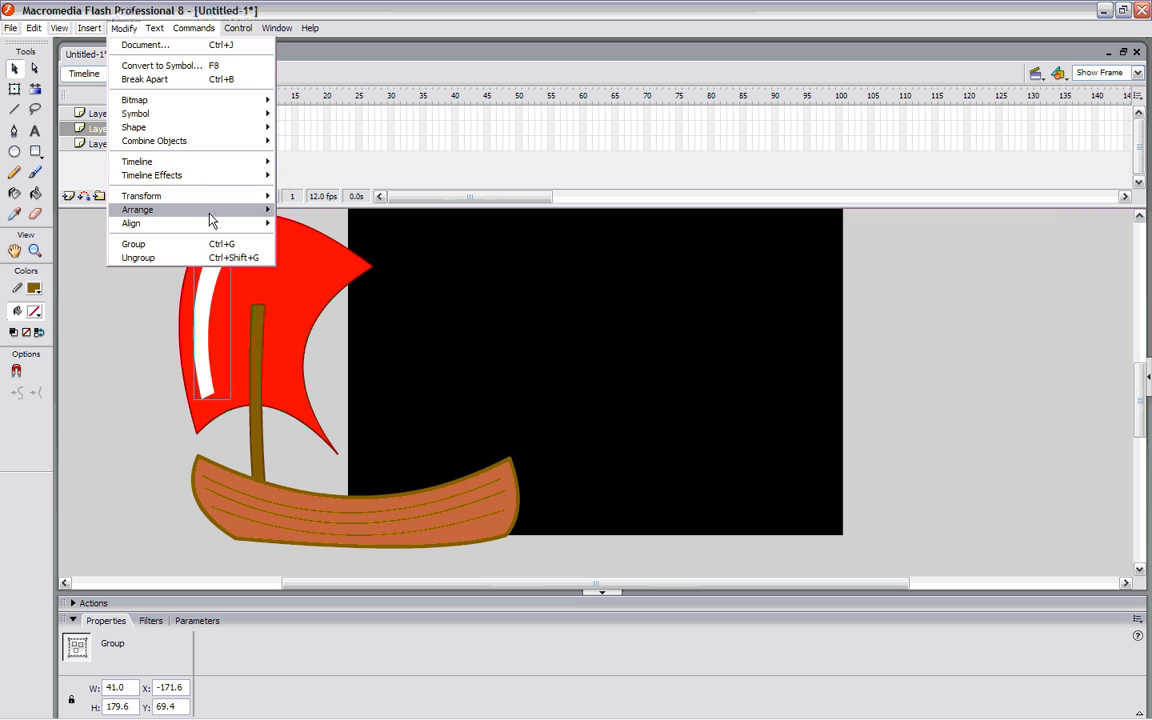
{"action": "mouse_move", "coordinate": [262, 218]}
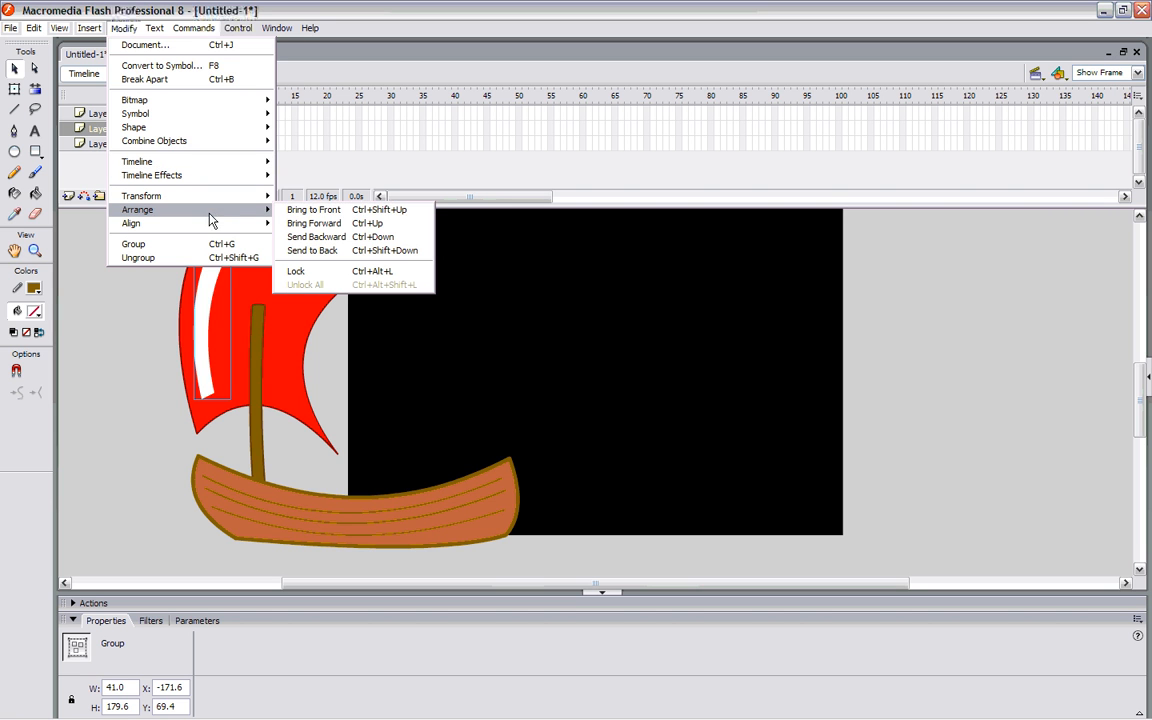
{"action": "left_click", "coordinate": [296, 218]}
- Send the mast group to the back so it stands behind both the sail and the hull
{"action": "left_click", "coordinate": [257, 442]}
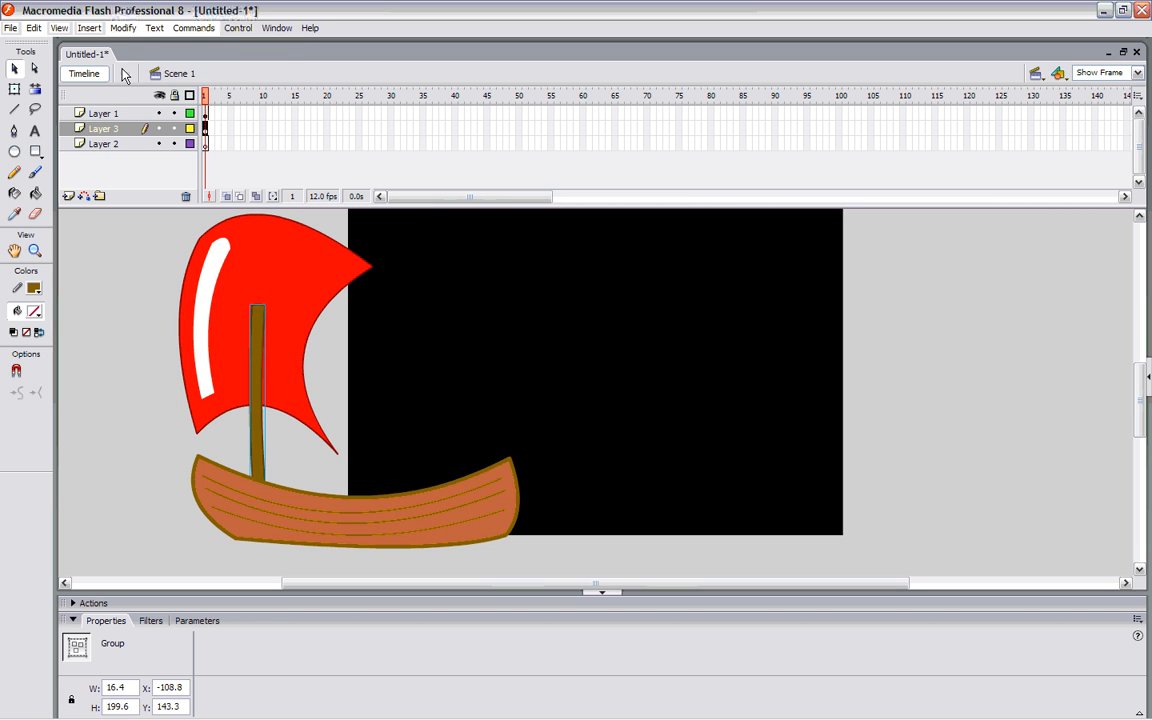
{"action": "left_click", "coordinate": [123, 28]}
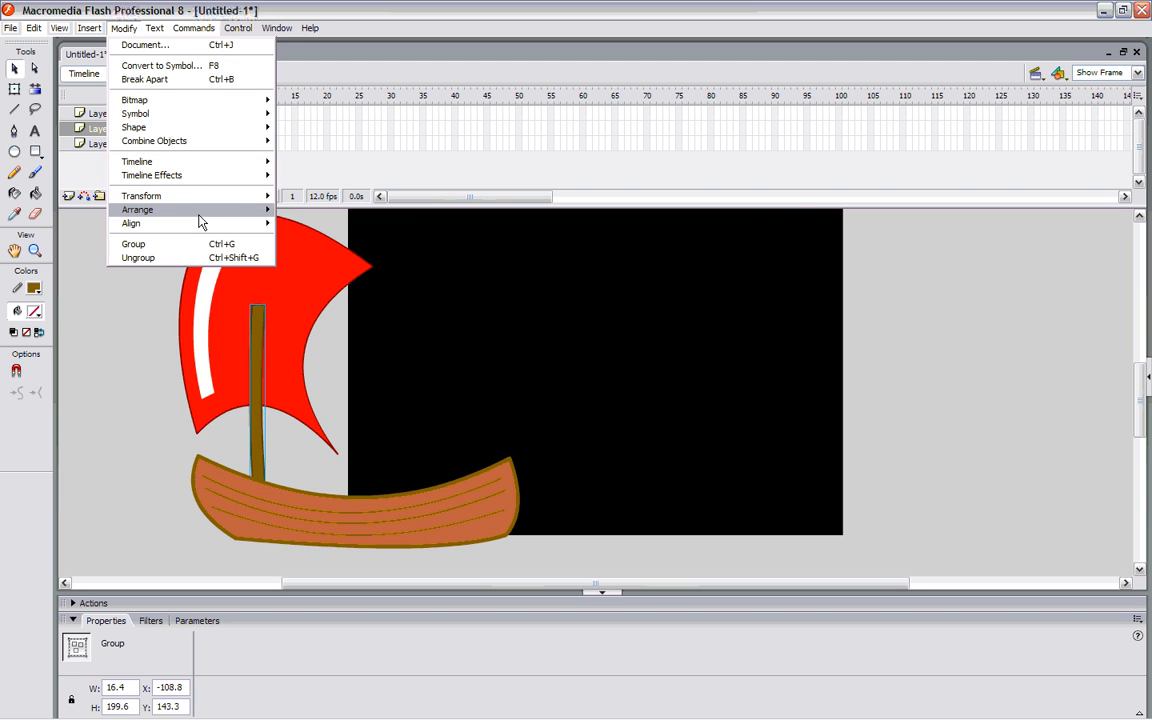
{"action": "mouse_move", "coordinate": [200, 221]}
{"action": "left_click", "coordinate": [296, 256]}
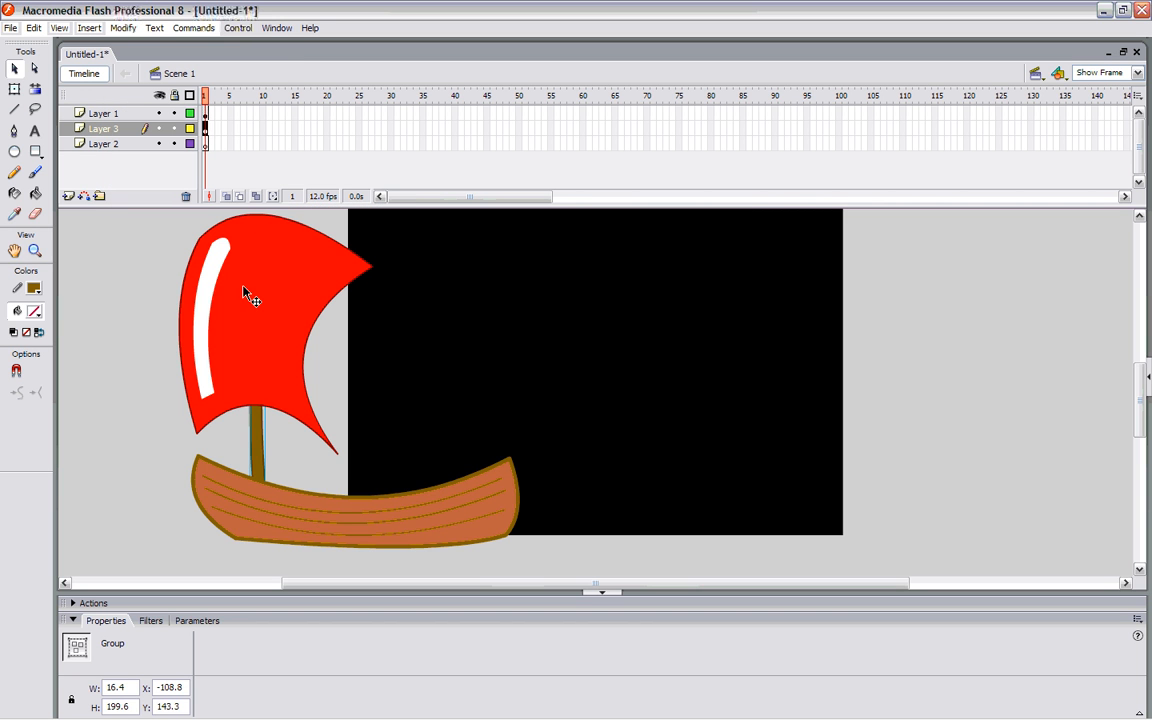
- Hide and show Layer 3 and select its first frame to check which boat parts the layer contains
{"action": "left_click", "coordinate": [213, 285]}
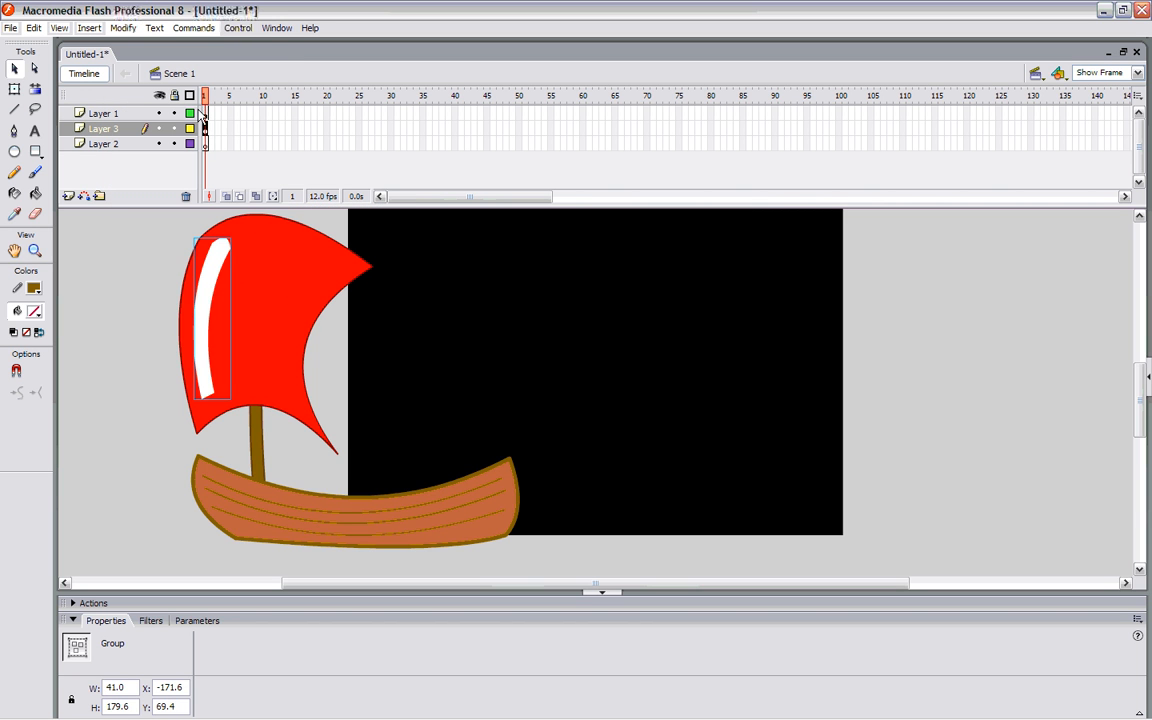
{"action": "left_click", "coordinate": [159, 129]}
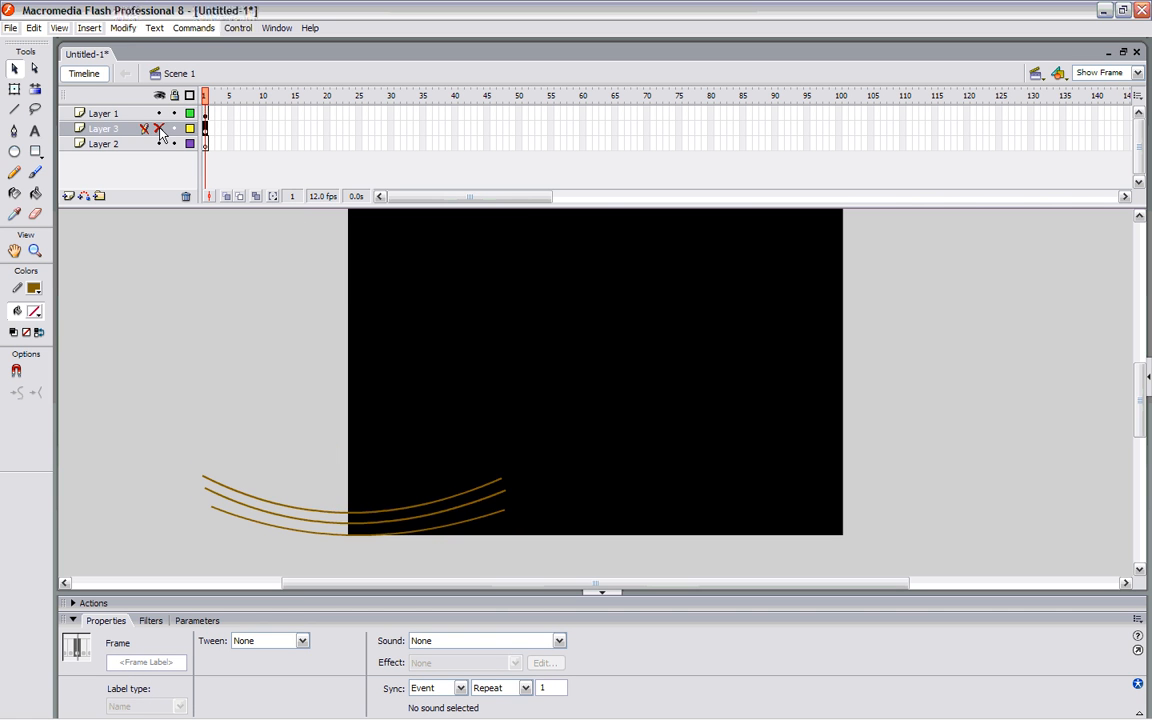
{"action": "left_click", "coordinate": [159, 129]}
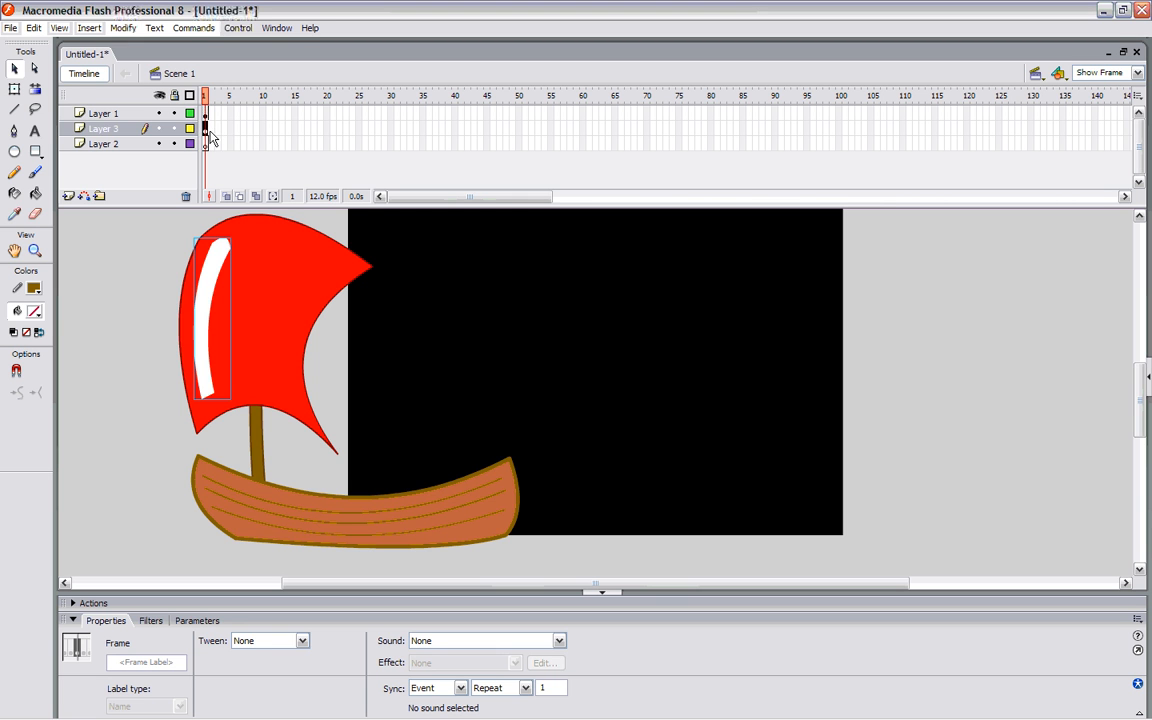
{"action": "left_click", "coordinate": [272, 338]}
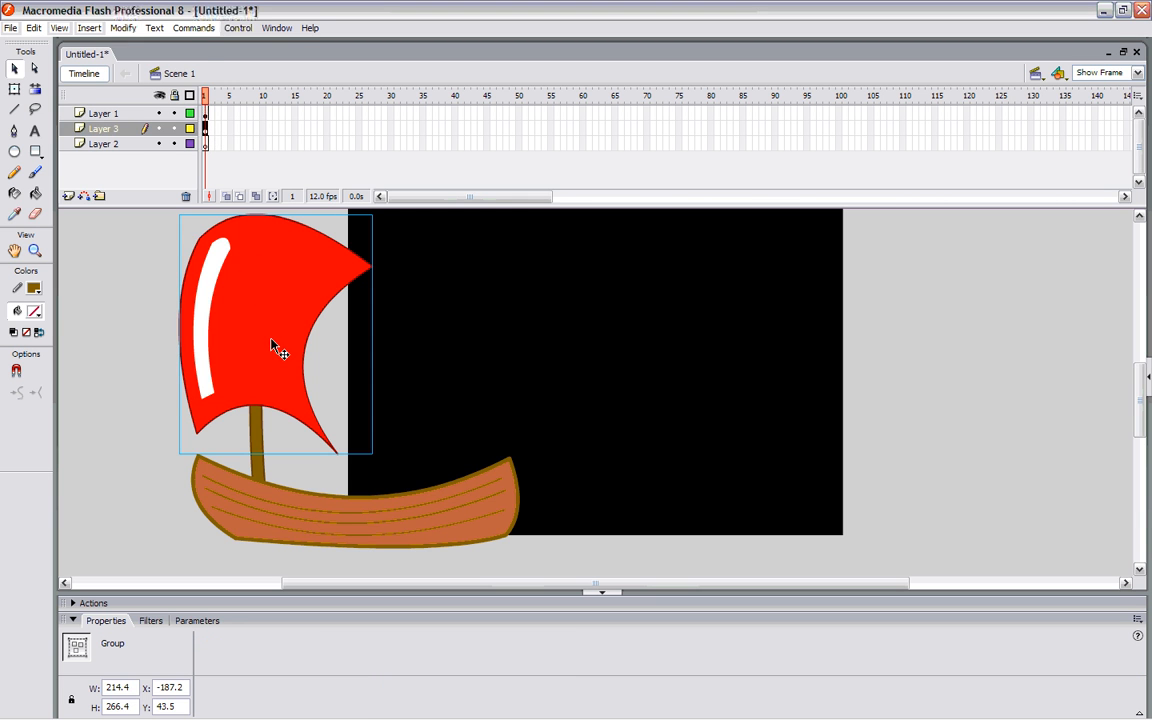
{"action": "left_click", "coordinate": [34, 28]}
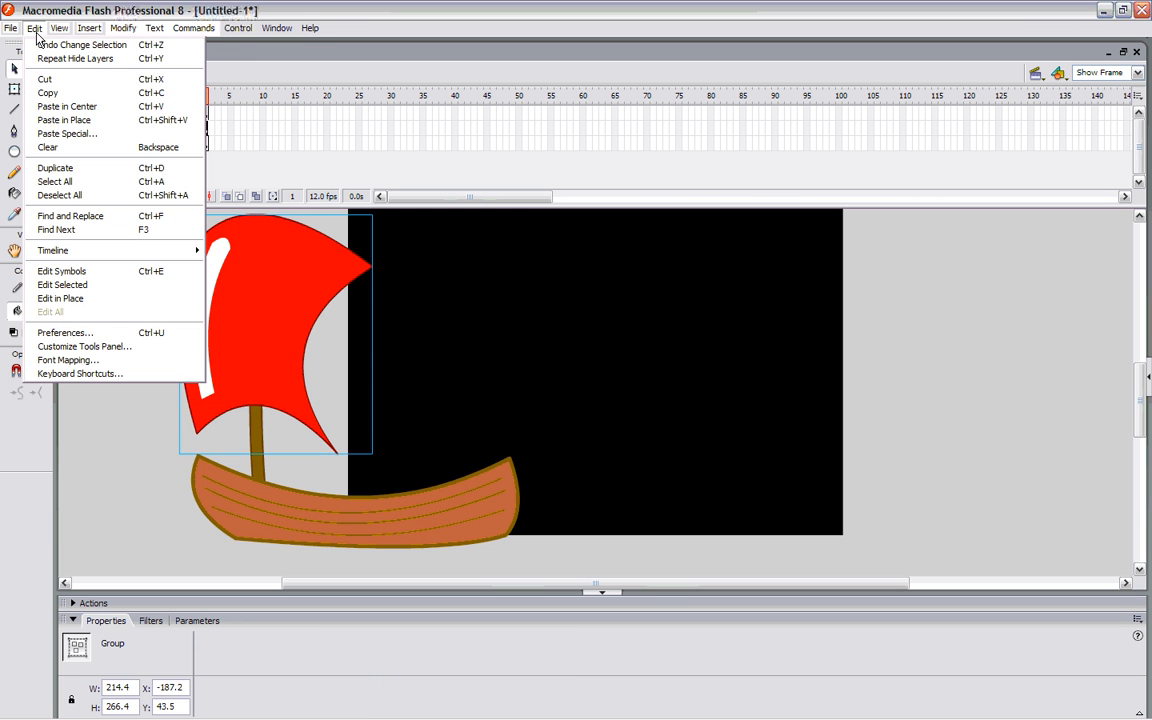
{"action": "left_click", "coordinate": [468, 298]}
{"action": "left_click", "coordinate": [159, 129]}
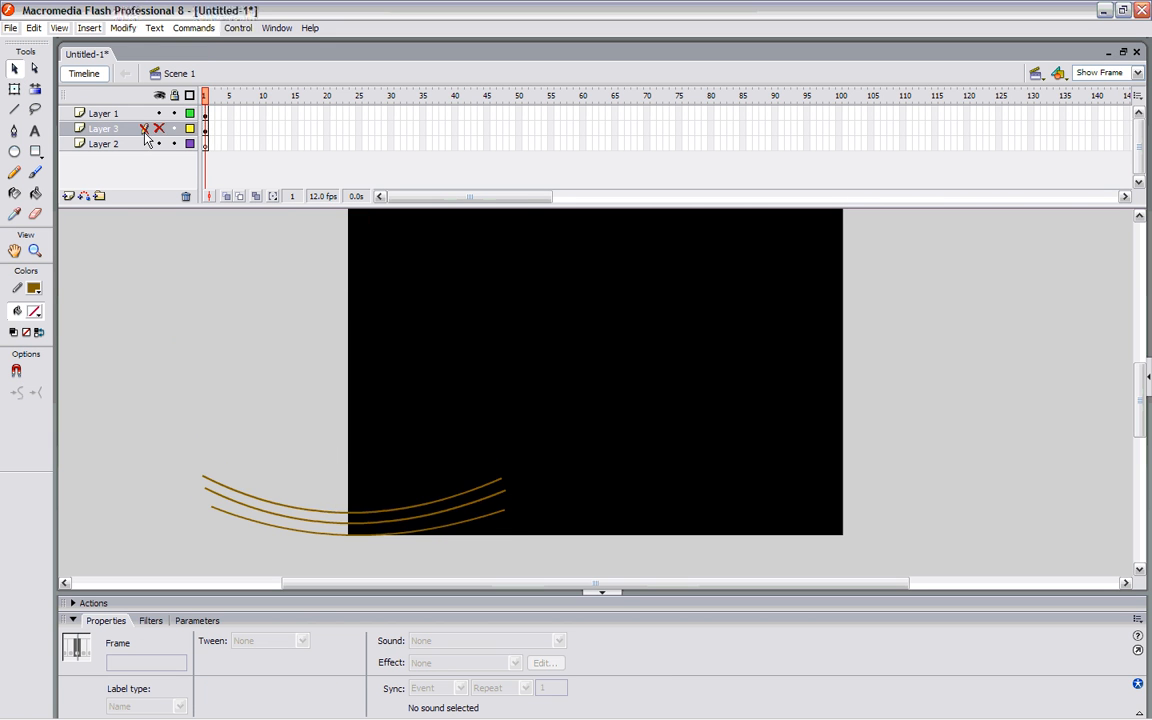
{"action": "left_click", "coordinate": [159, 129]}
{"action": "left_click", "coordinate": [204, 128]}
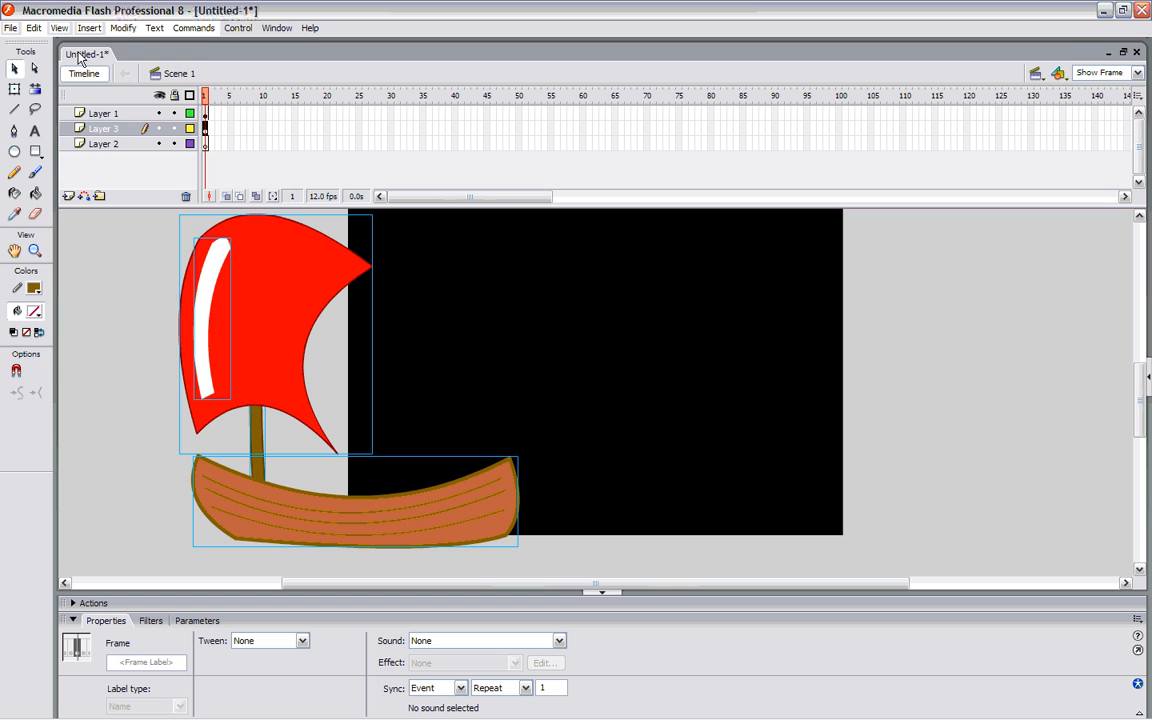
{"action": "left_click", "coordinate": [36, 28]}
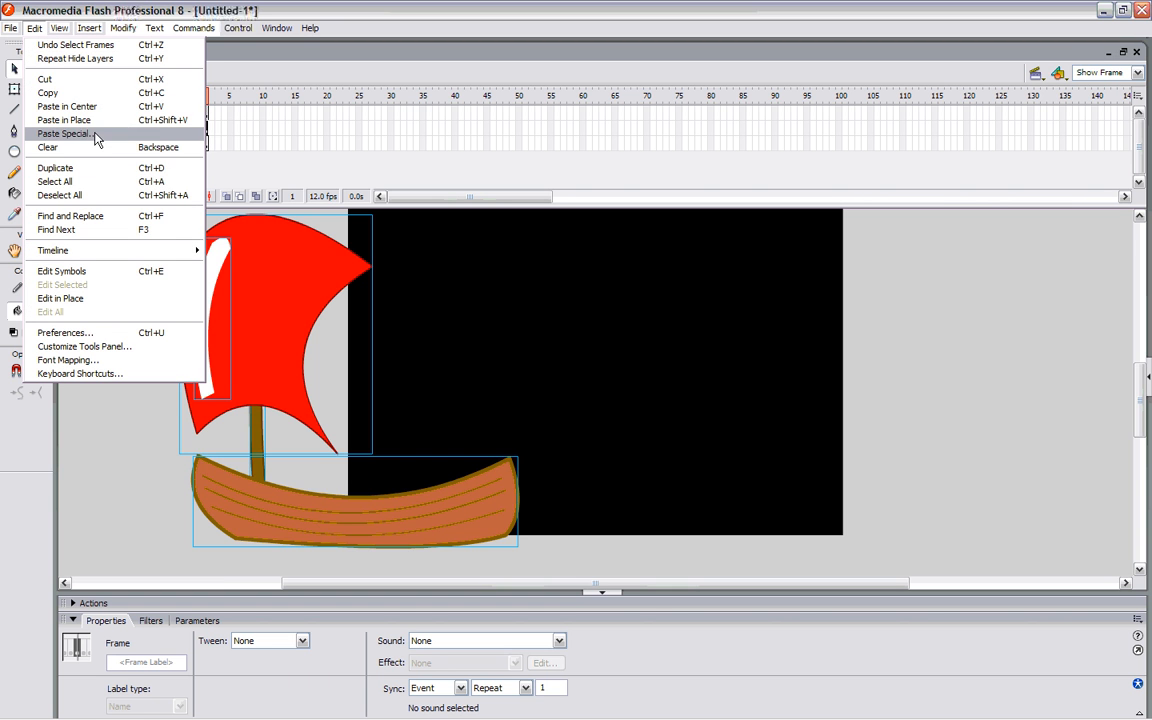
{"action": "mouse_move", "coordinate": [122, 28]}
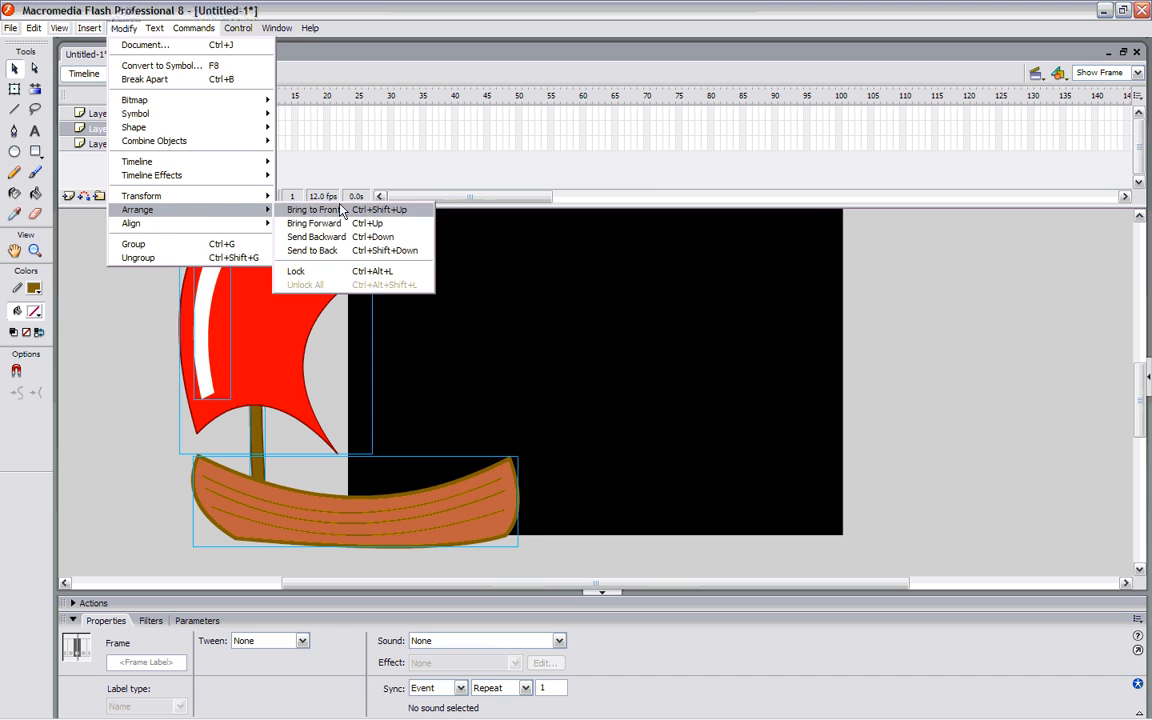
{"action": "left_click", "coordinate": [357, 270]}
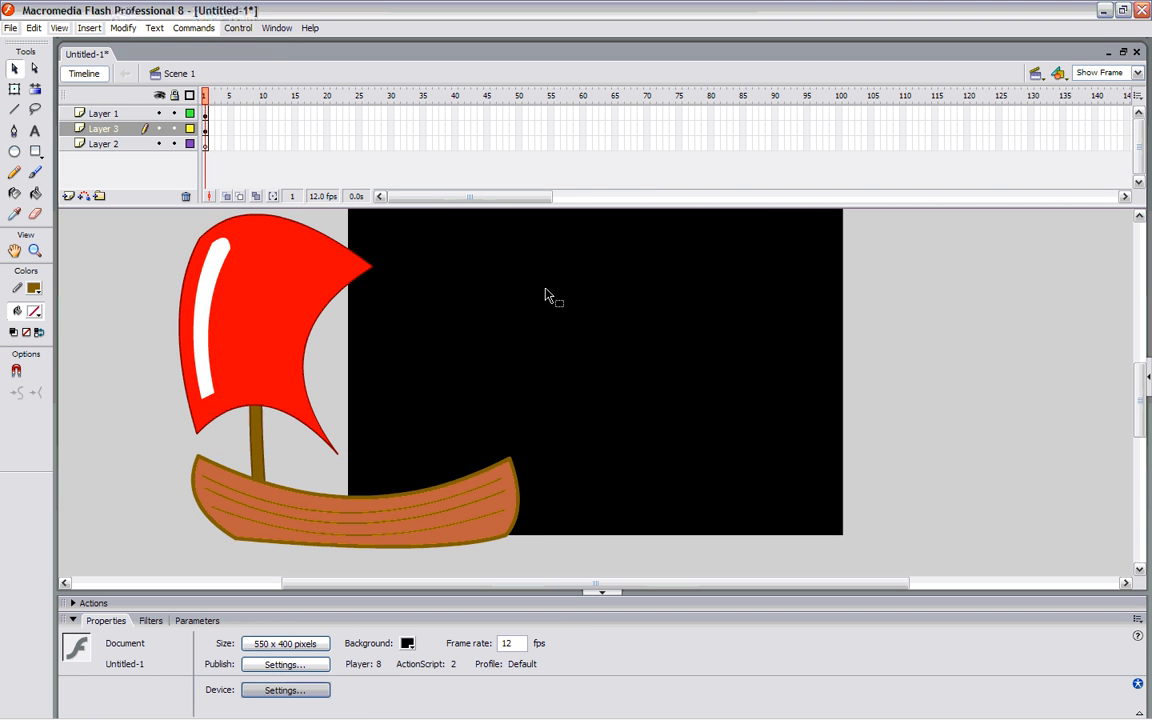
- Select the three curved plank lines on Layer 1 together and group them
{"action": "left_click", "coordinate": [473, 496]}
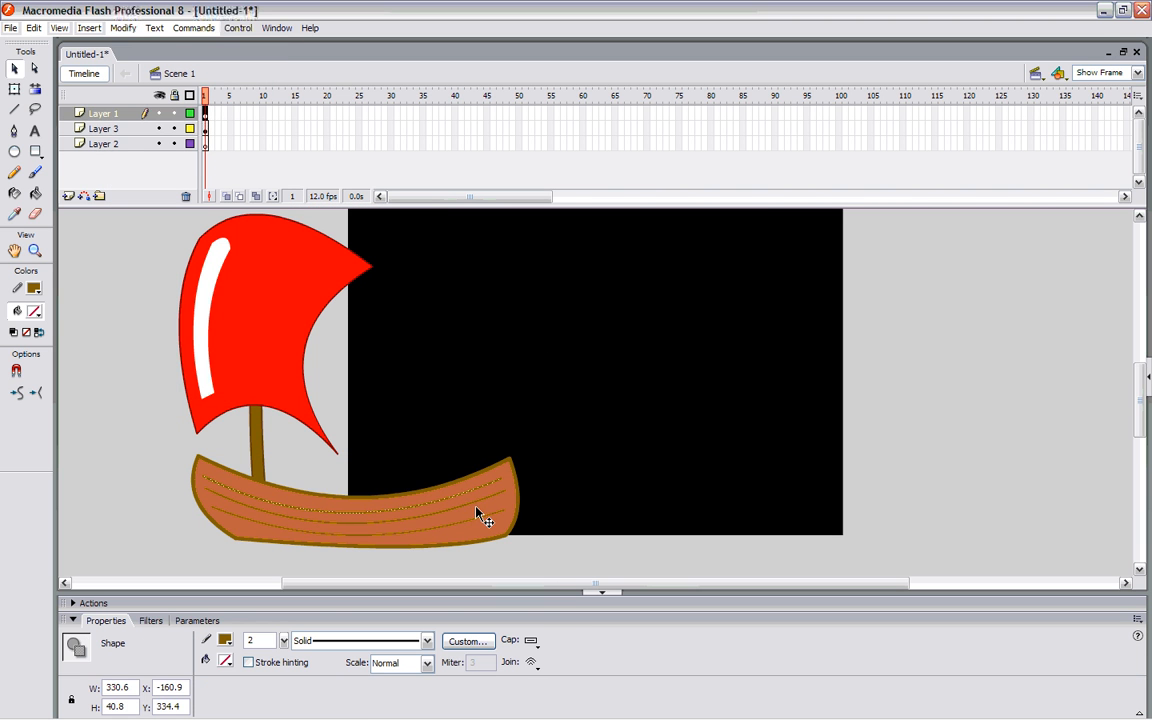
{"action": "left_click", "coordinate": [477, 513]}
{"action": "left_click", "coordinate": [544, 494]}
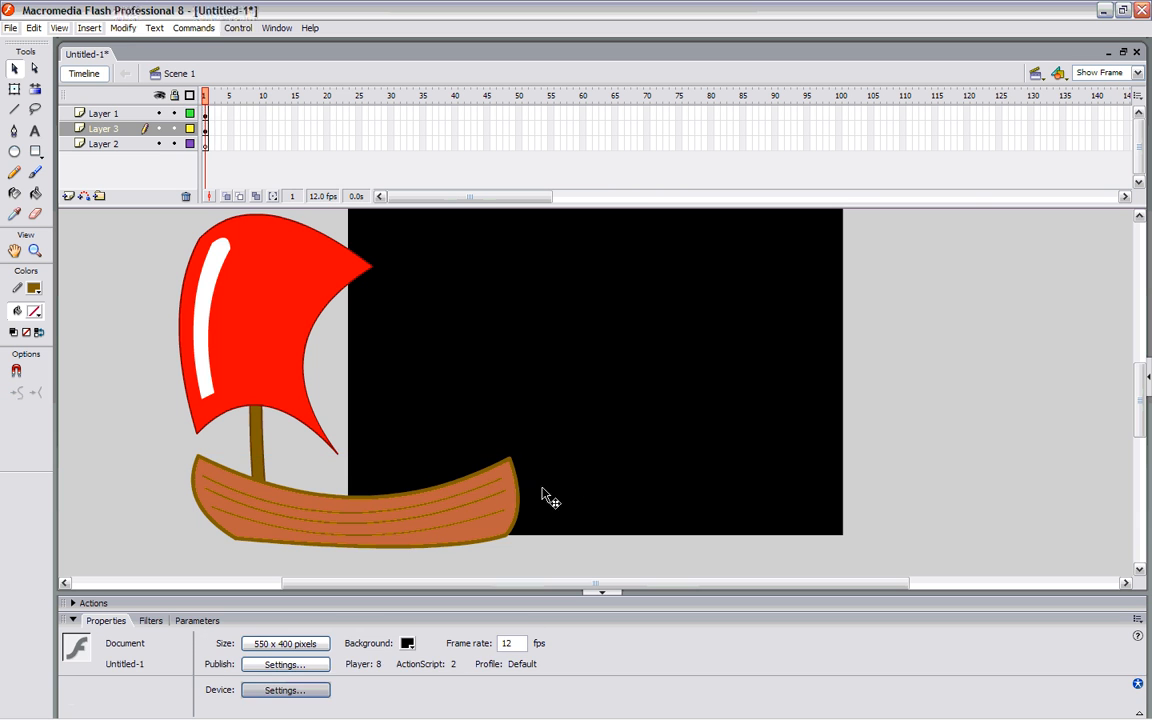
{"action": "left_click", "coordinate": [483, 496]}
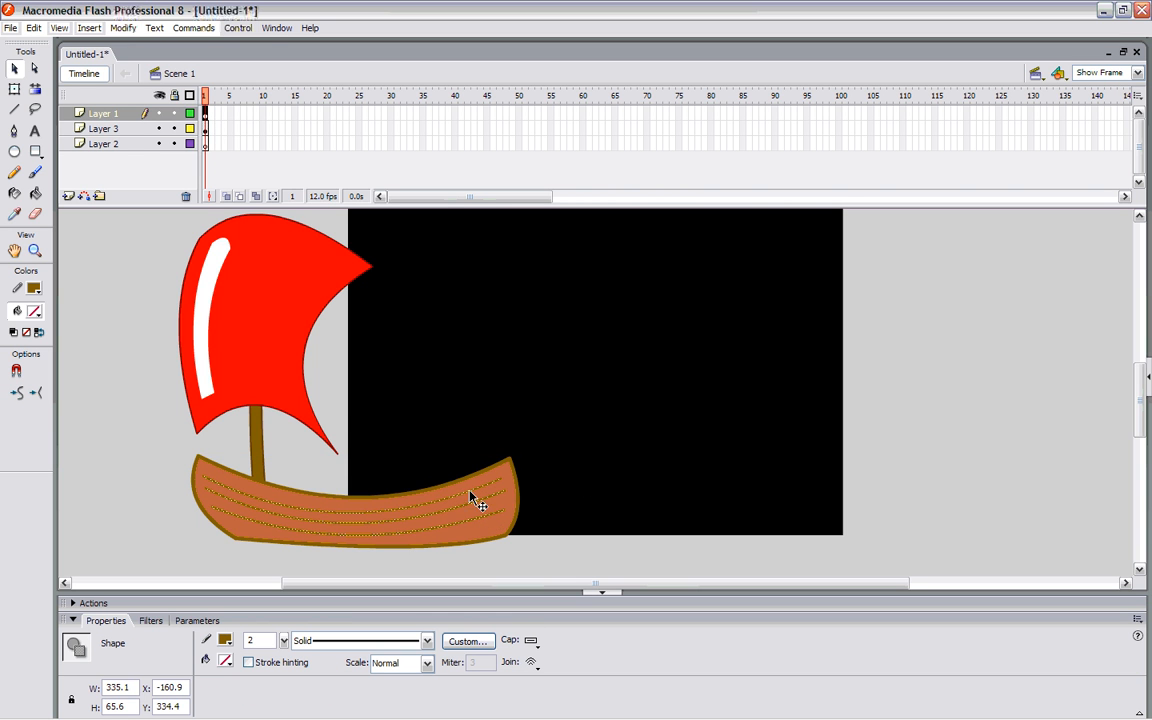
{"action": "left_click", "coordinate": [127, 28]}
{"action": "left_click", "coordinate": [152, 245]}
{"action": "left_click", "coordinate": [712, 449]}
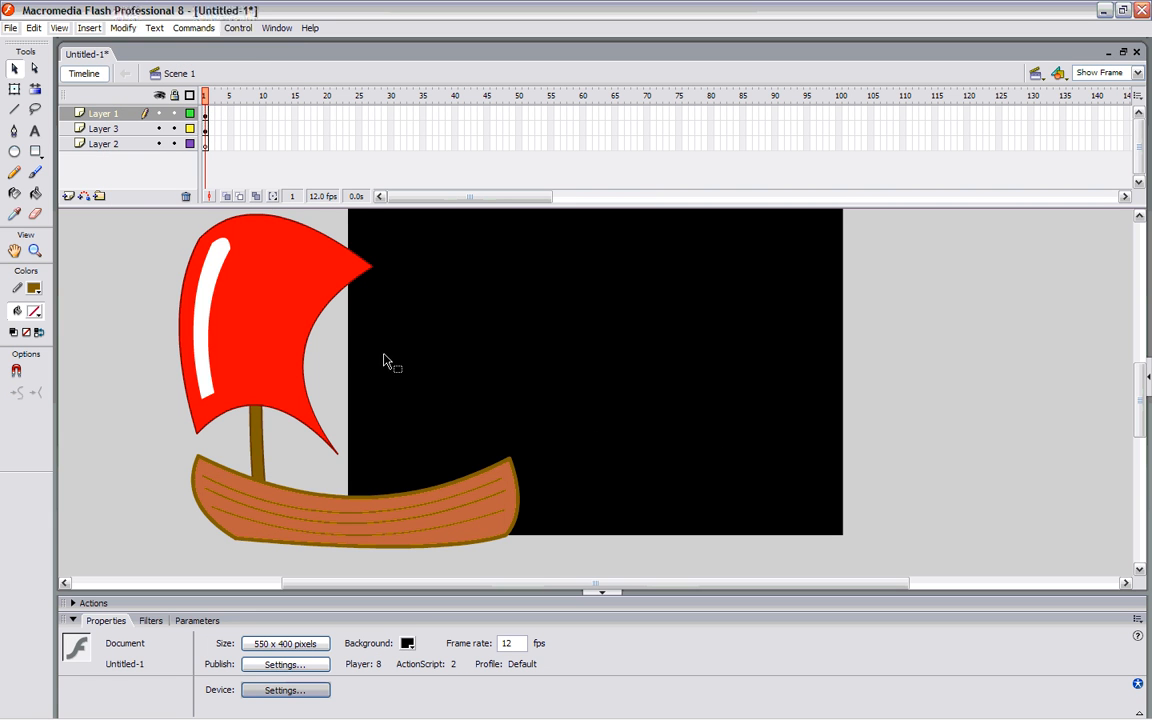
- Convert the red sail group to a movie clip symbol named "sail"
{"action": "left_click", "coordinate": [303, 309]}
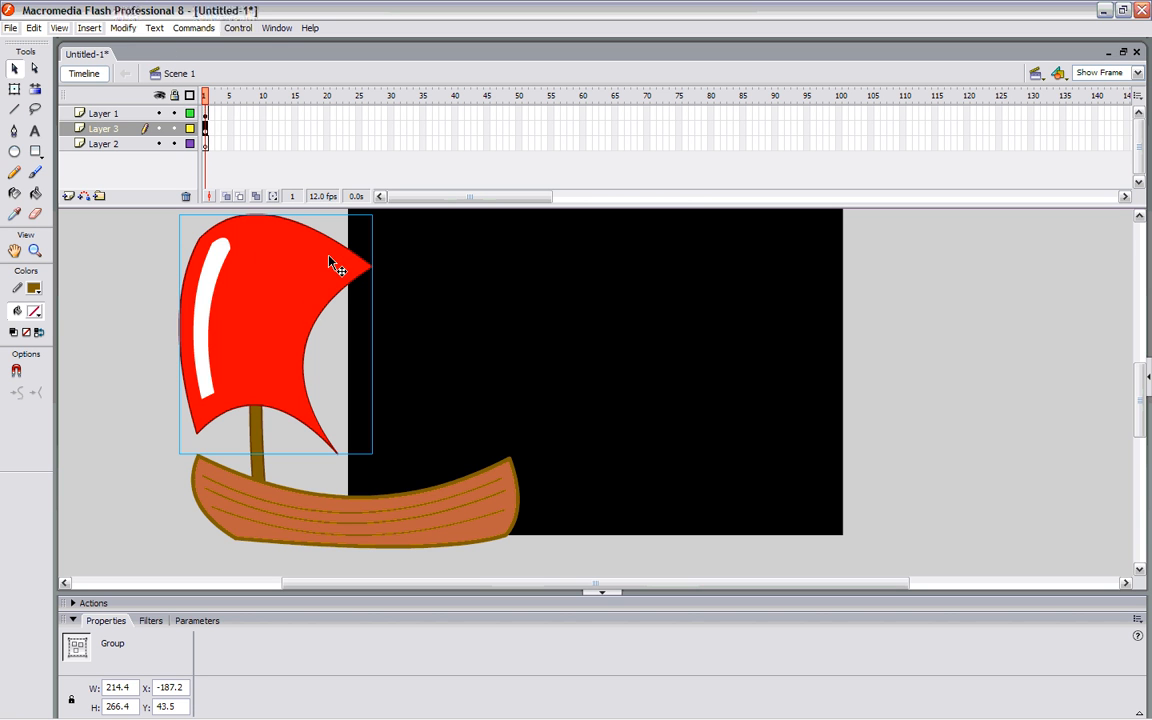
{"action": "left_click", "coordinate": [123, 28]}
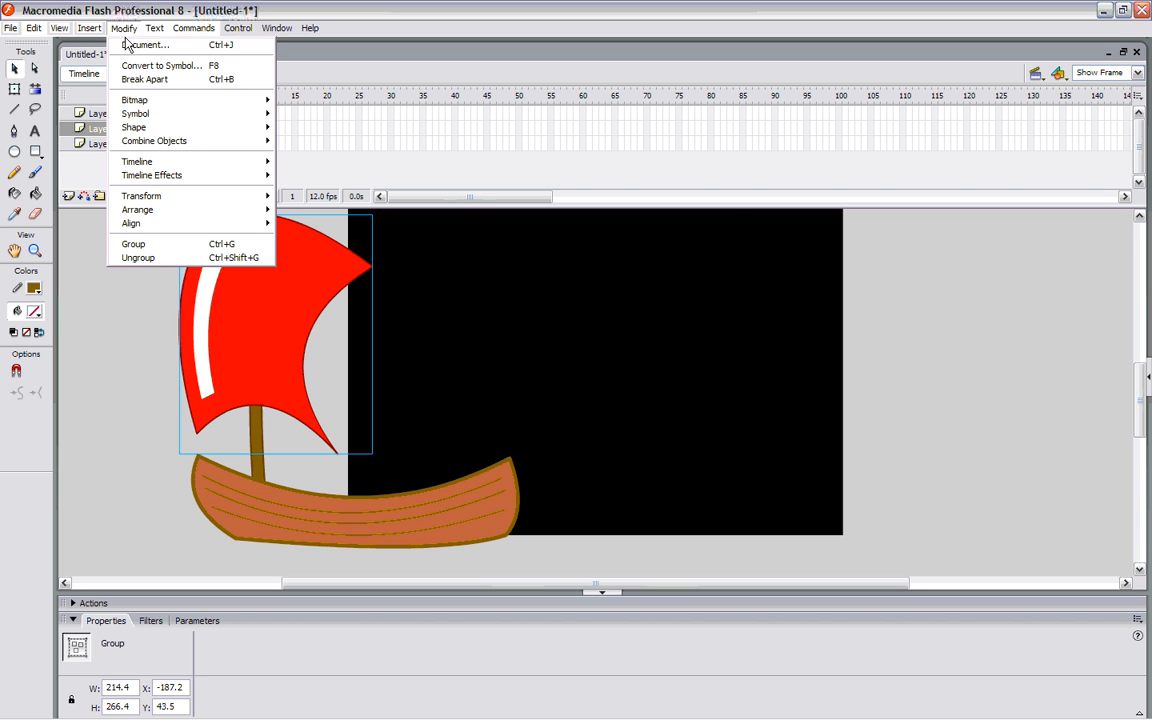
{"action": "left_click", "coordinate": [140, 65]}
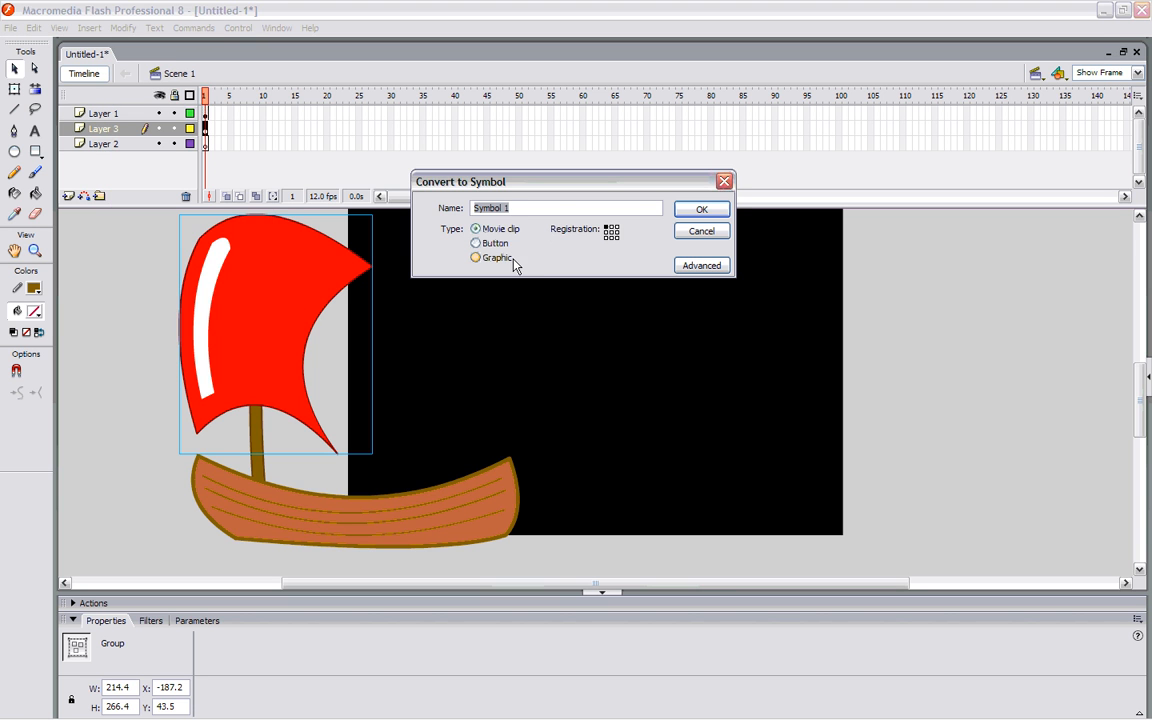
{"action": "type", "text": "sail"}
{"action": "left_click", "coordinate": [701, 209]}
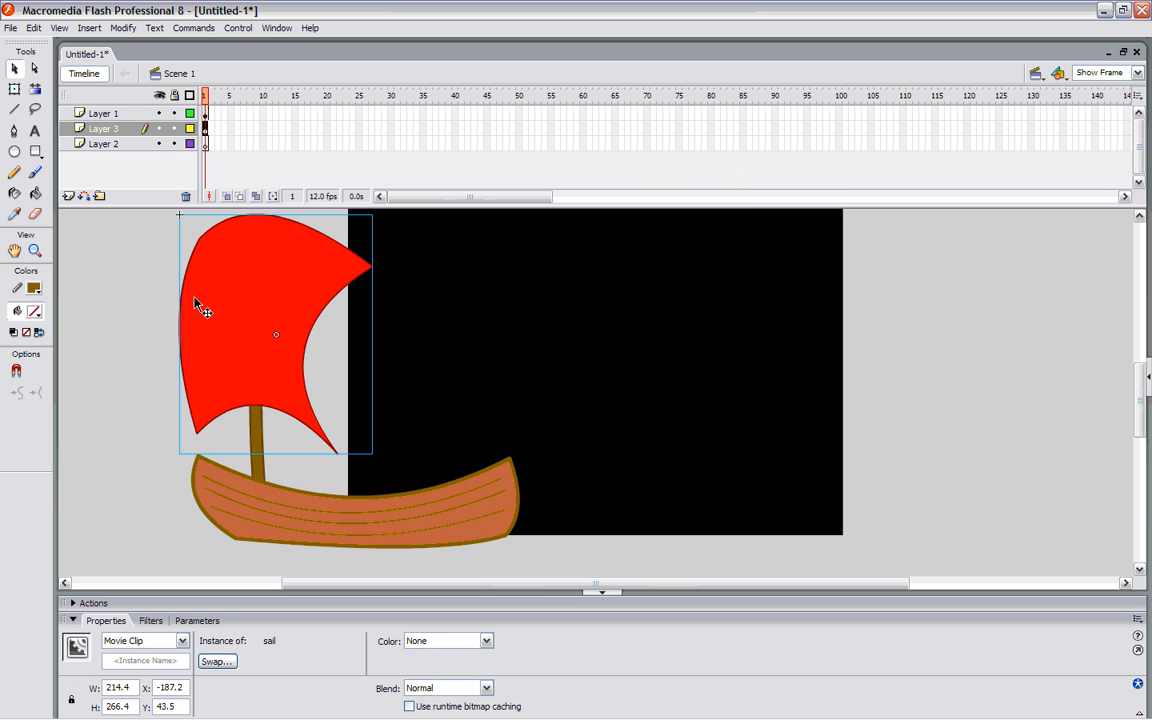
- Send the red sail movie clip to the back, behind the white highlight and the mast
{"action": "left_click", "coordinate": [118, 29]}
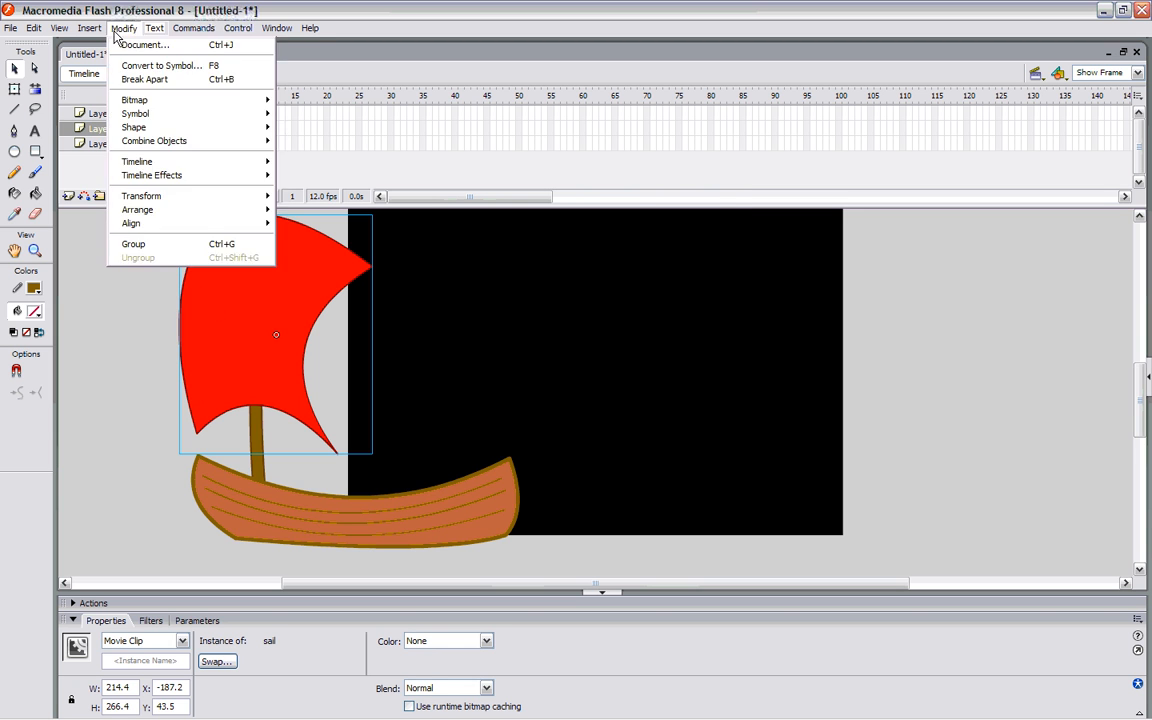
{"action": "mouse_move", "coordinate": [175, 218]}
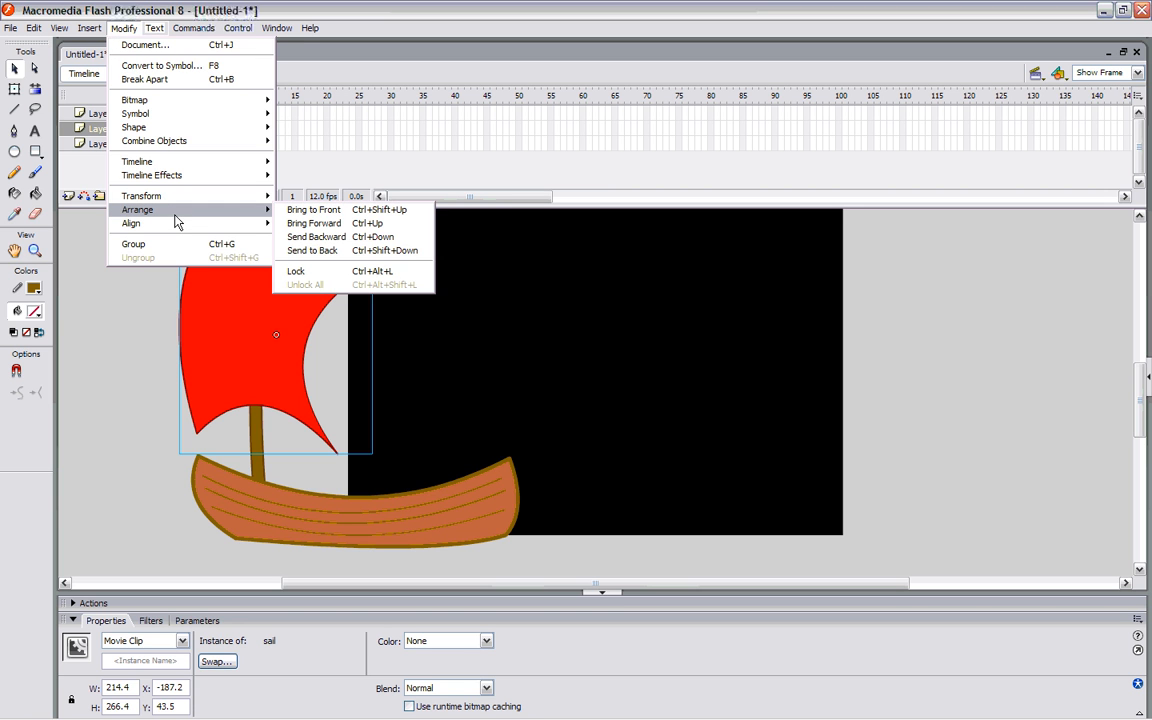
{"action": "left_click", "coordinate": [312, 251]}
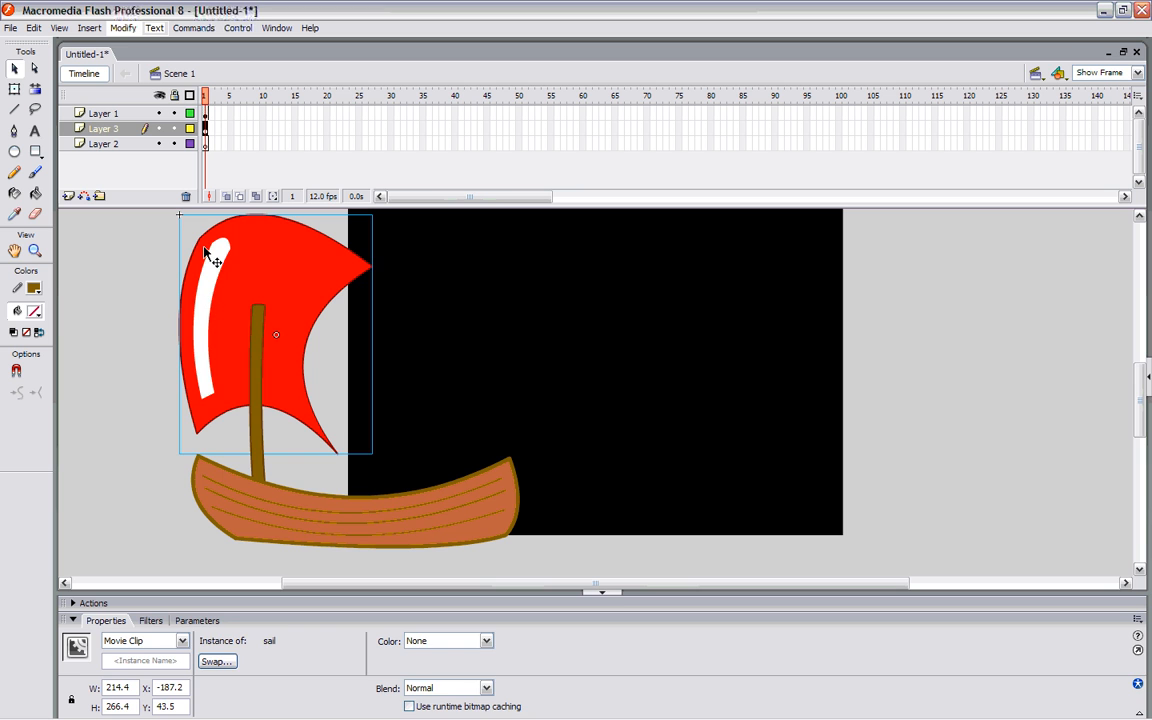
- Convert the white highlight group on the sail to a movie clip symbol named "sail_highlight"
{"action": "left_click", "coordinate": [220, 260]}
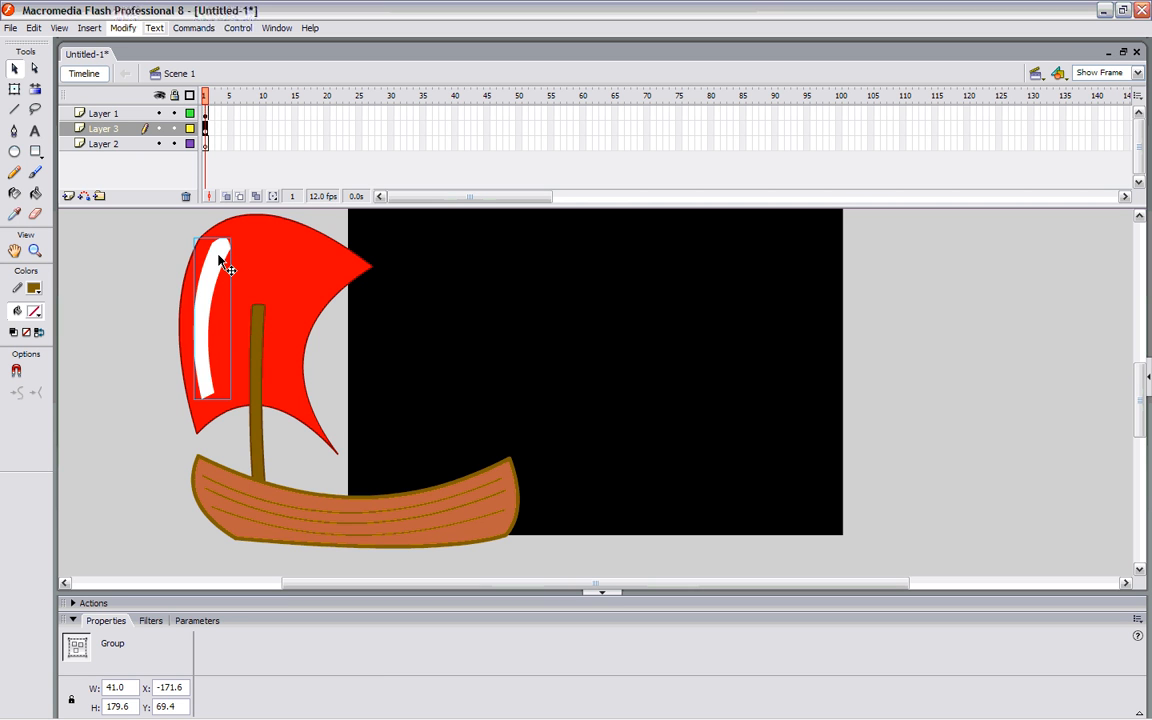
{"action": "left_click", "coordinate": [124, 29]}
{"action": "left_click", "coordinate": [124, 66]}
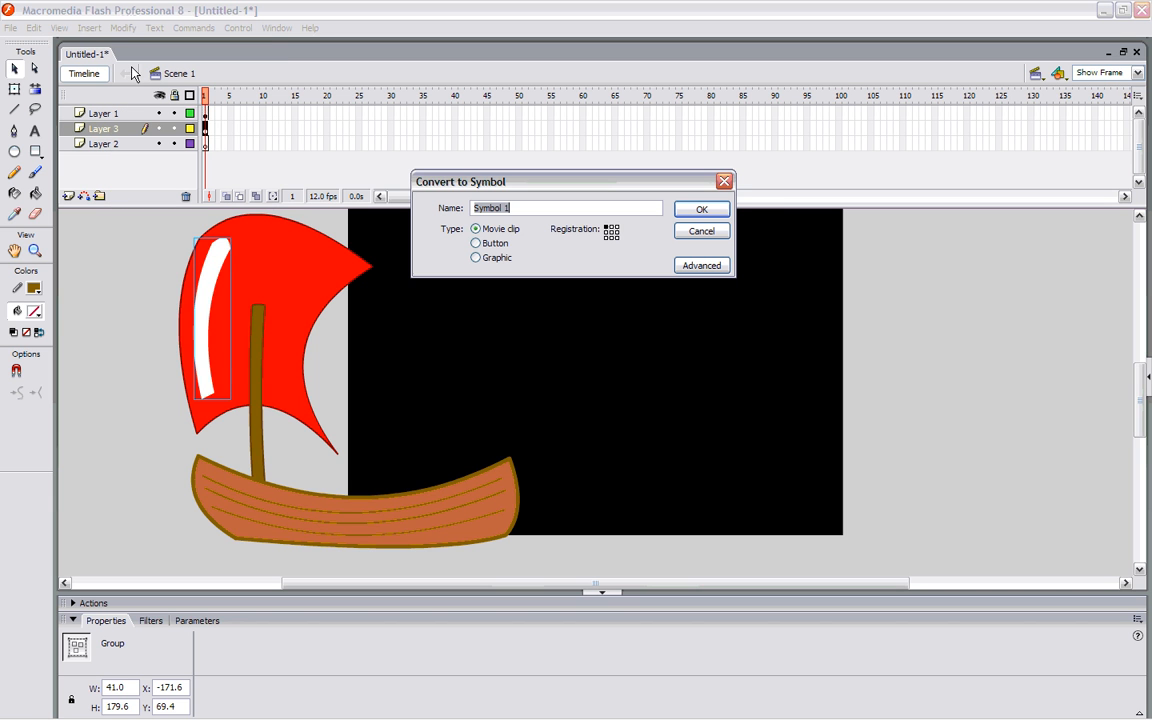
{"action": "type", "text": "sail_highlight"}
{"action": "left_click", "coordinate": [703, 210]}
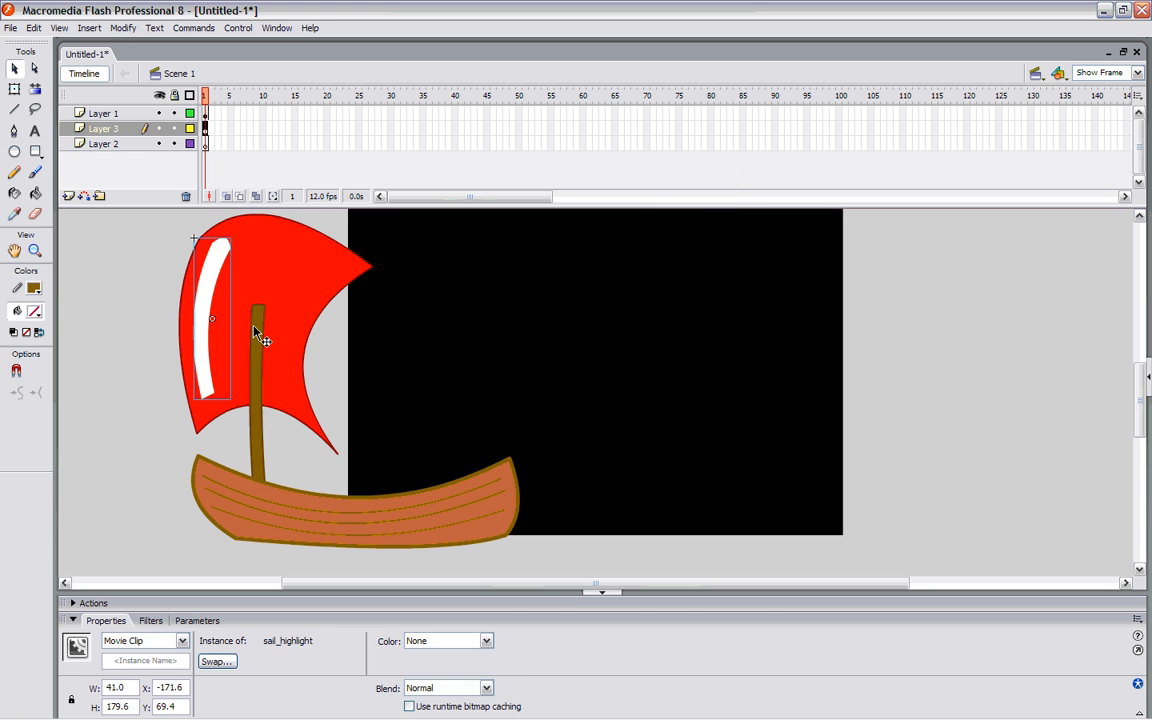
- Convert the brown mast group to a movie clip symbol named "mast"
{"action": "left_click", "coordinate": [257, 333]}
{"action": "left_click", "coordinate": [123, 28]}
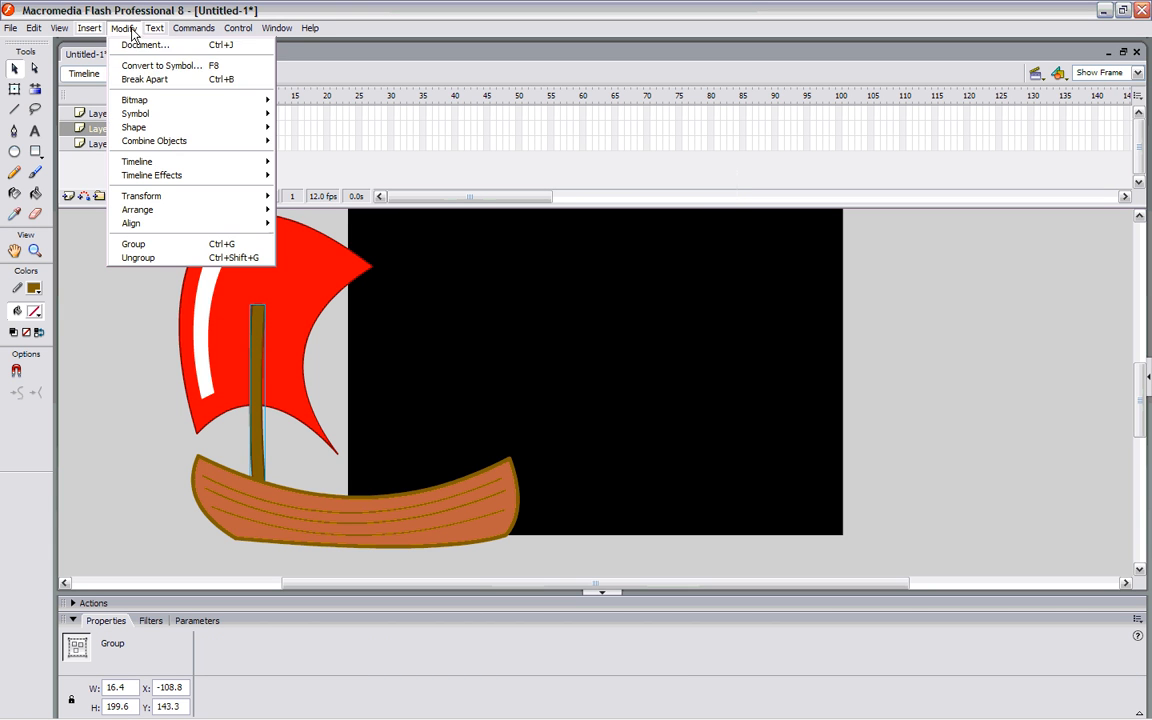
{"action": "left_click", "coordinate": [143, 66]}
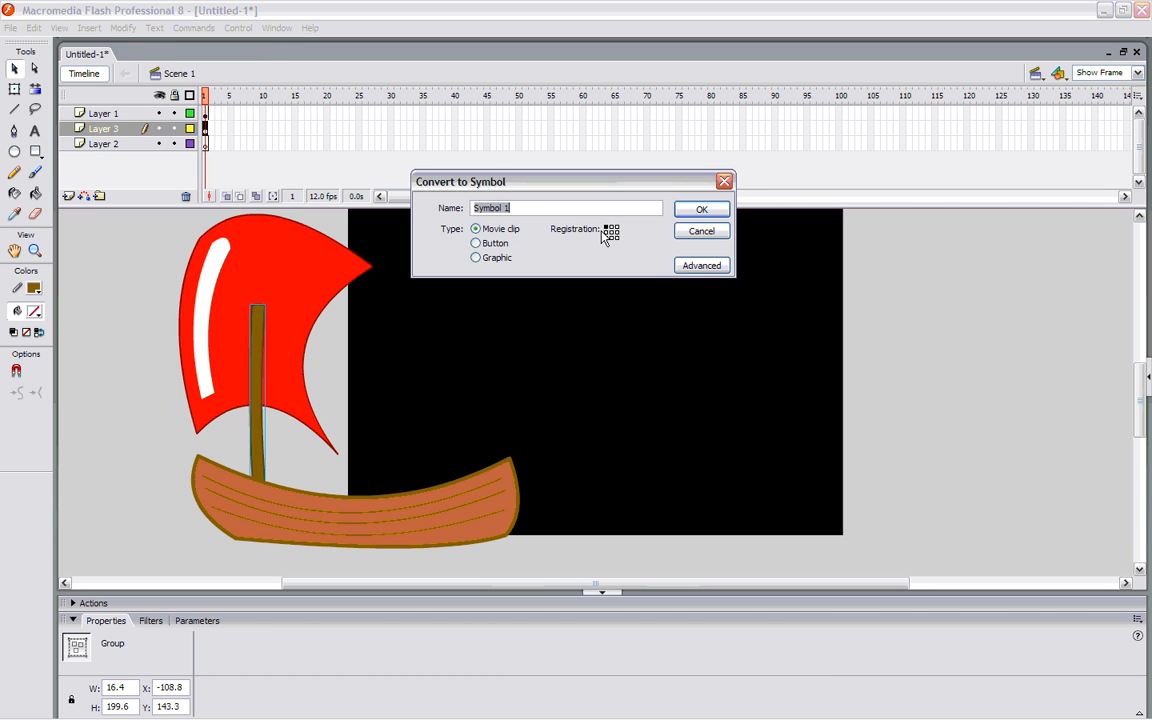
{"action": "type", "text": "mast"}
{"action": "key", "text": "Return"}
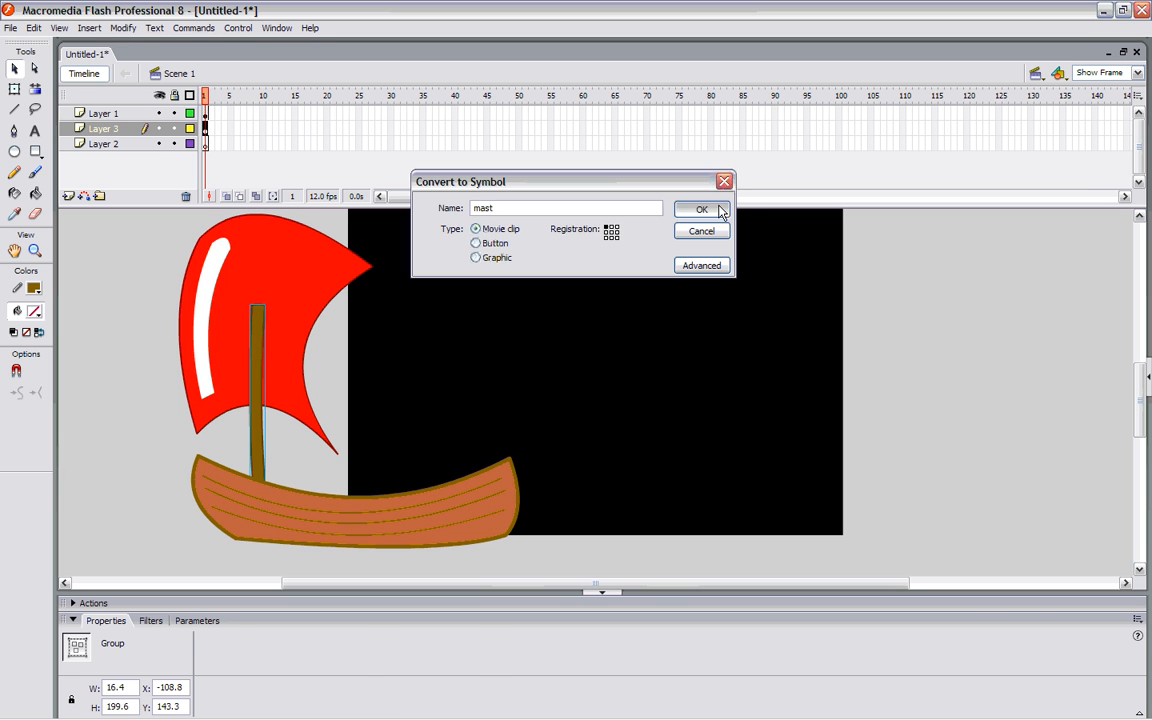
- Send the mast movie clip to the back, behind the sail and the hull
{"action": "left_click", "coordinate": [125, 28]}
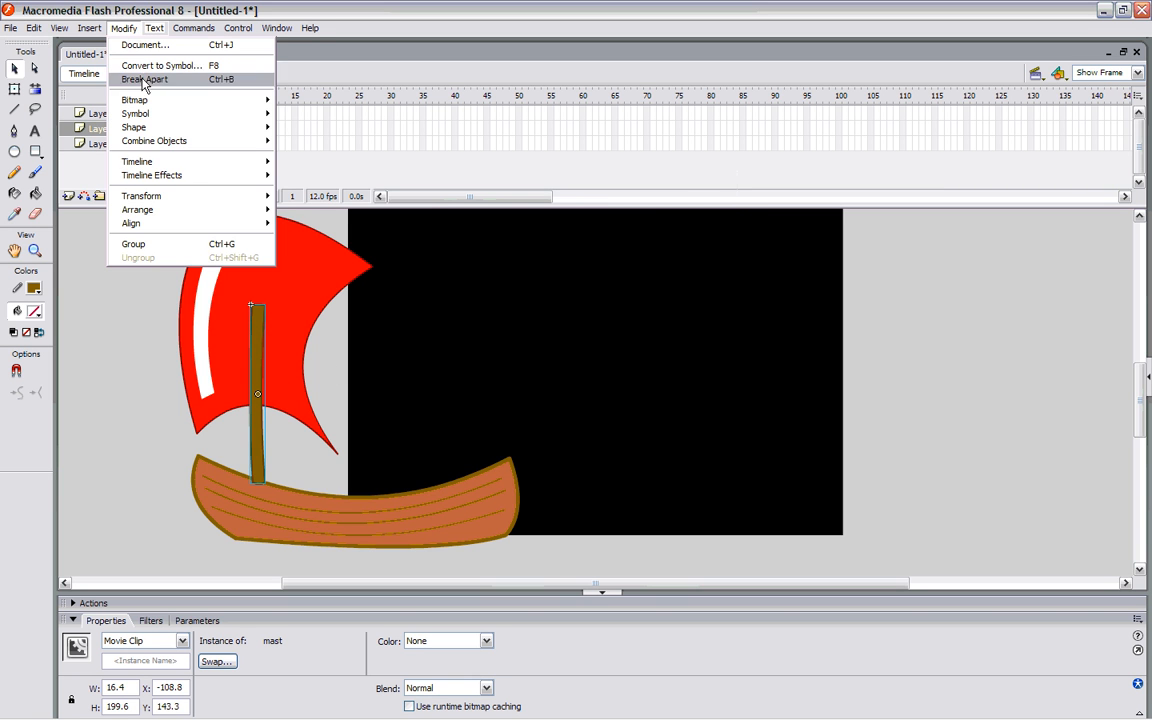
{"action": "mouse_move", "coordinate": [211, 221]}
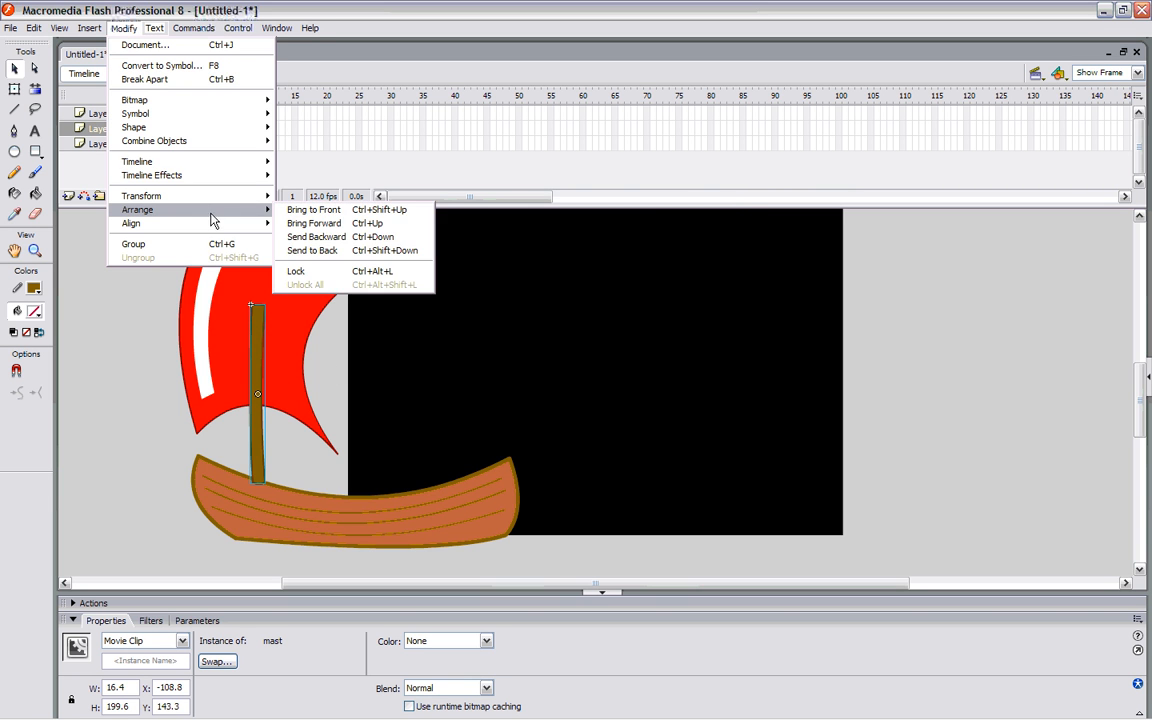
{"action": "left_click", "coordinate": [302, 254]}
- Convert the hull group to a movie clip symbol named "boat"
{"action": "left_click", "coordinate": [511, 525]}
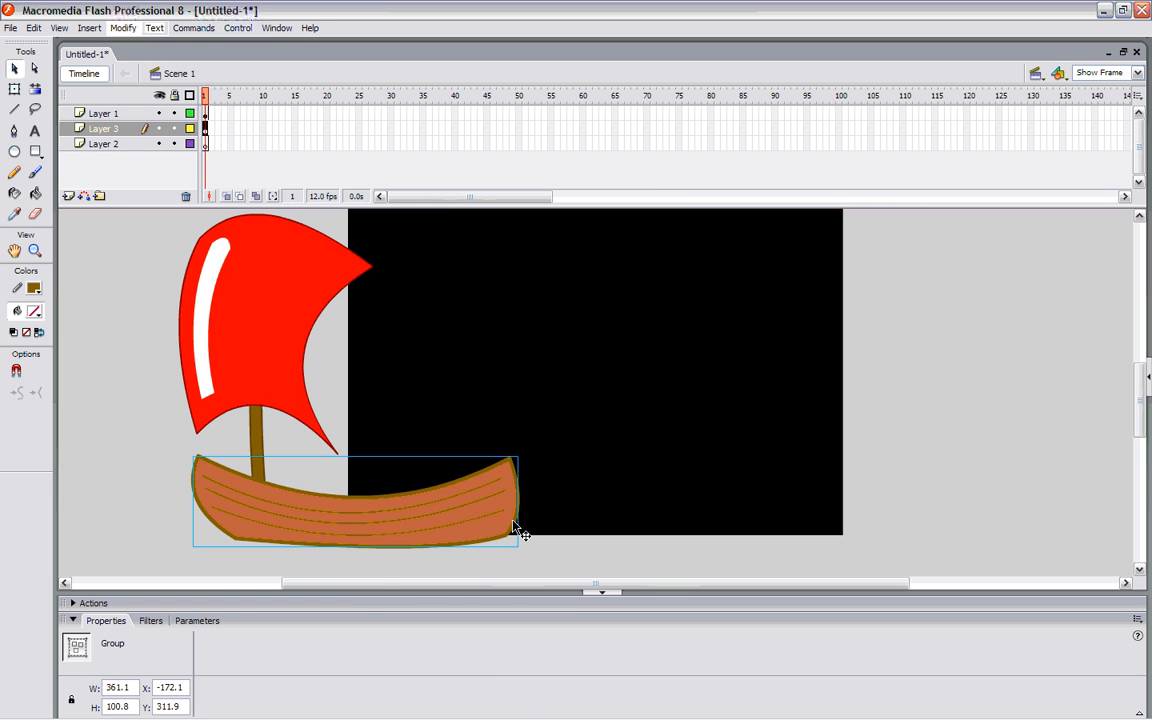
{"action": "left_click", "coordinate": [124, 28]}
{"action": "left_click", "coordinate": [150, 65]}
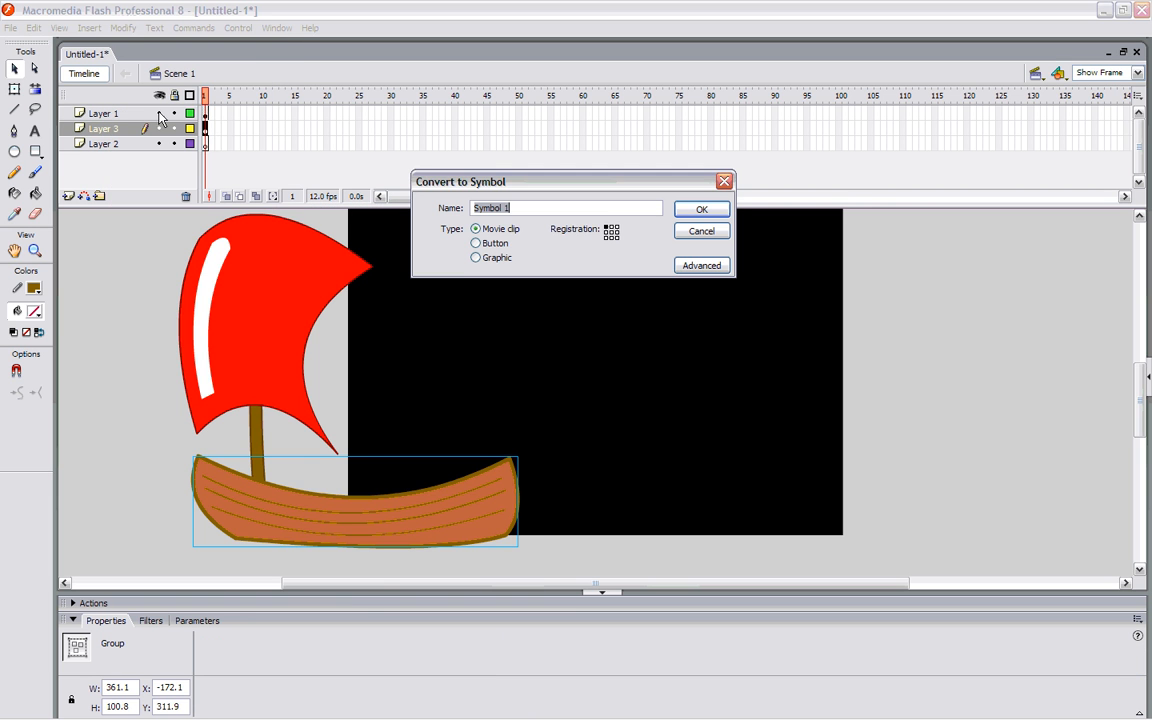
{"action": "type", "text": "boat"}
{"action": "key", "text": "Return"}
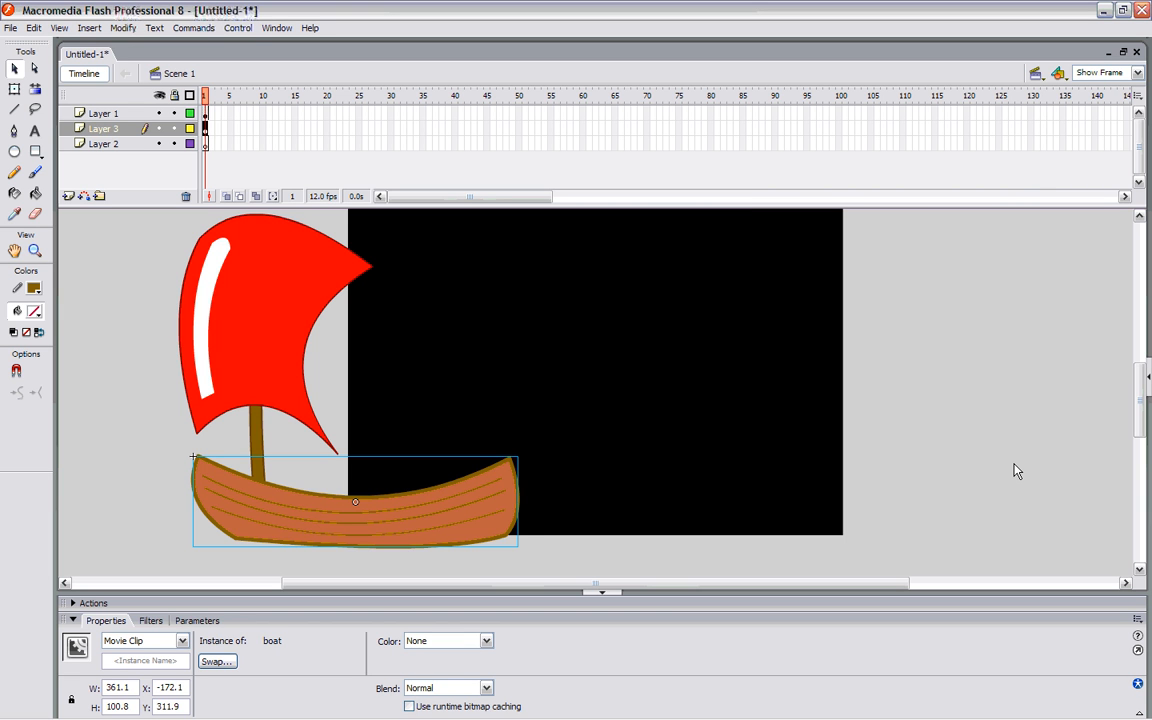
{"action": "right_click", "coordinate": [1013, 464]}
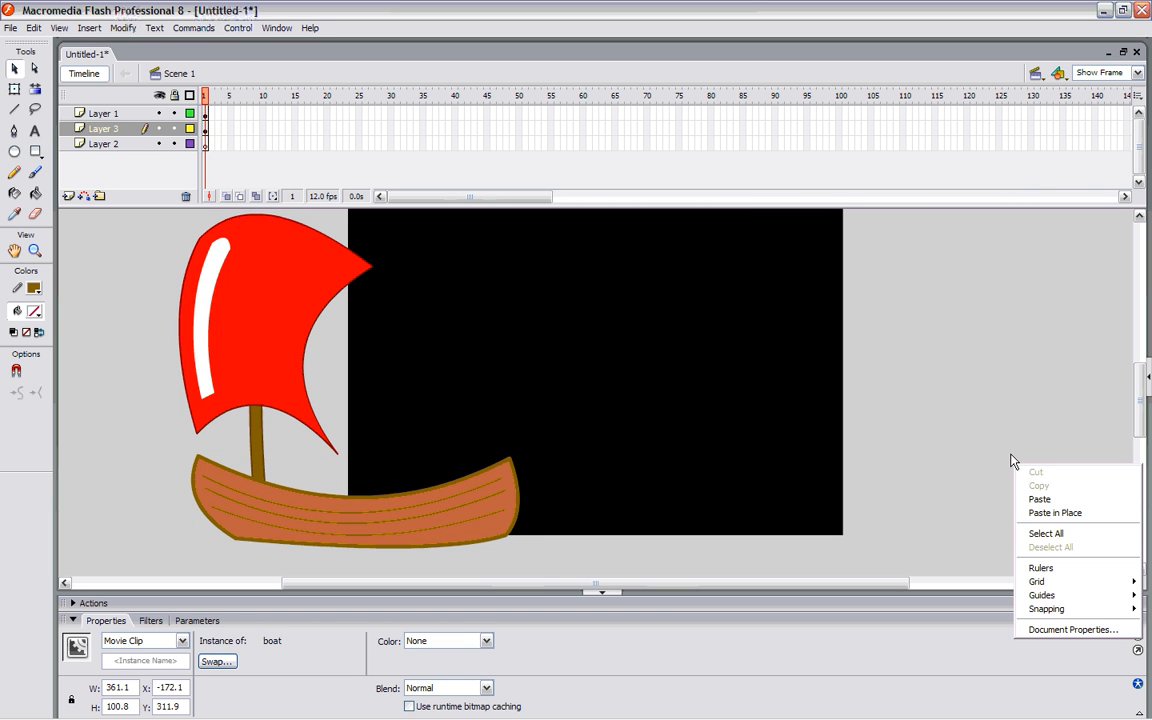
{"action": "left_click", "coordinate": [920, 425]}
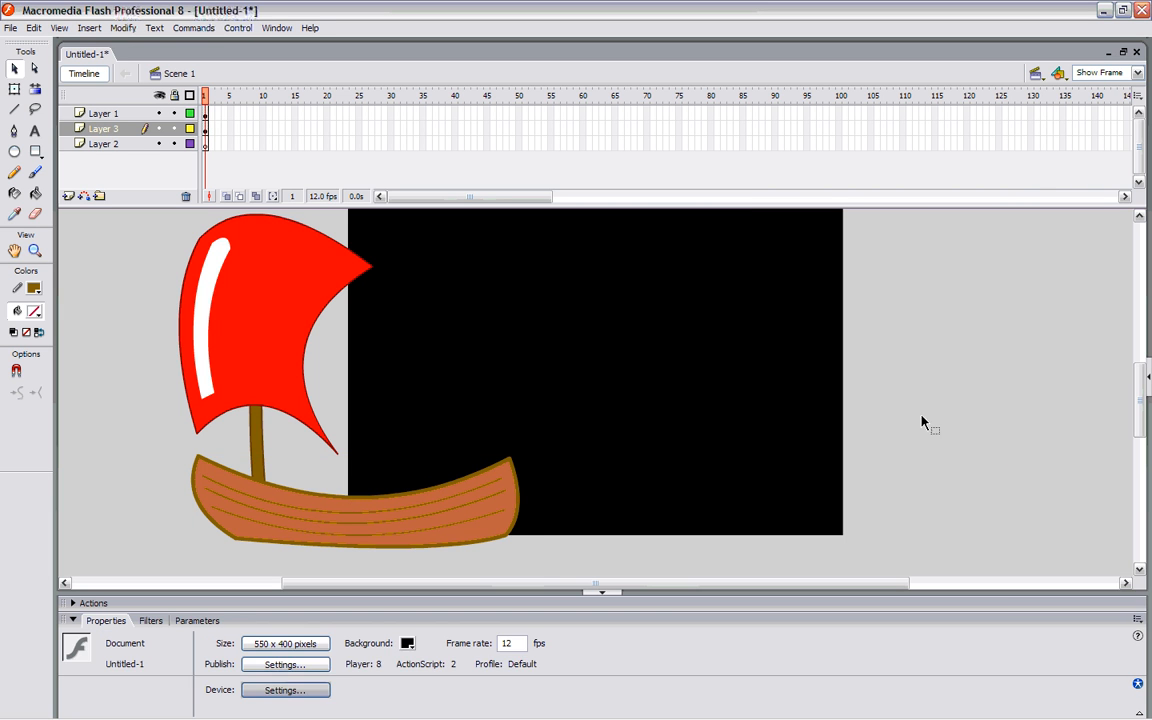
{"action": "left_click", "coordinate": [281, 493]}
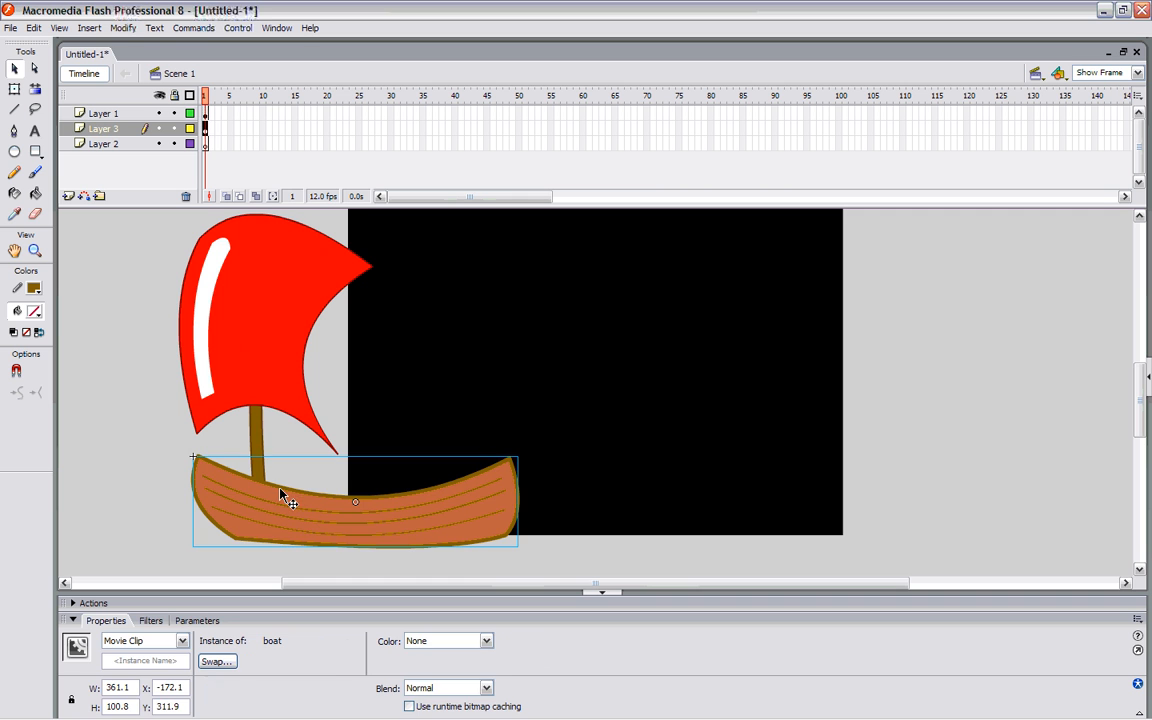
- Convert the grouped plank lines on the hull to a movie clip symbol named "line"
{"action": "left_click", "coordinate": [358, 524]}
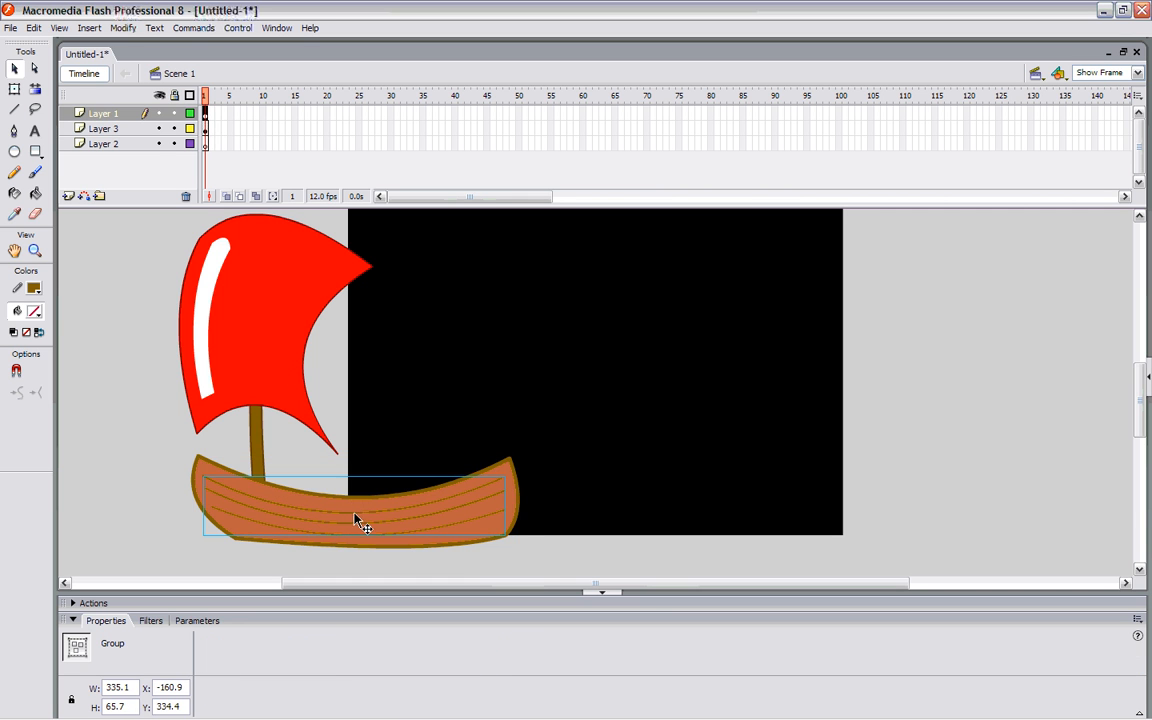
{"action": "left_click", "coordinate": [124, 28]}
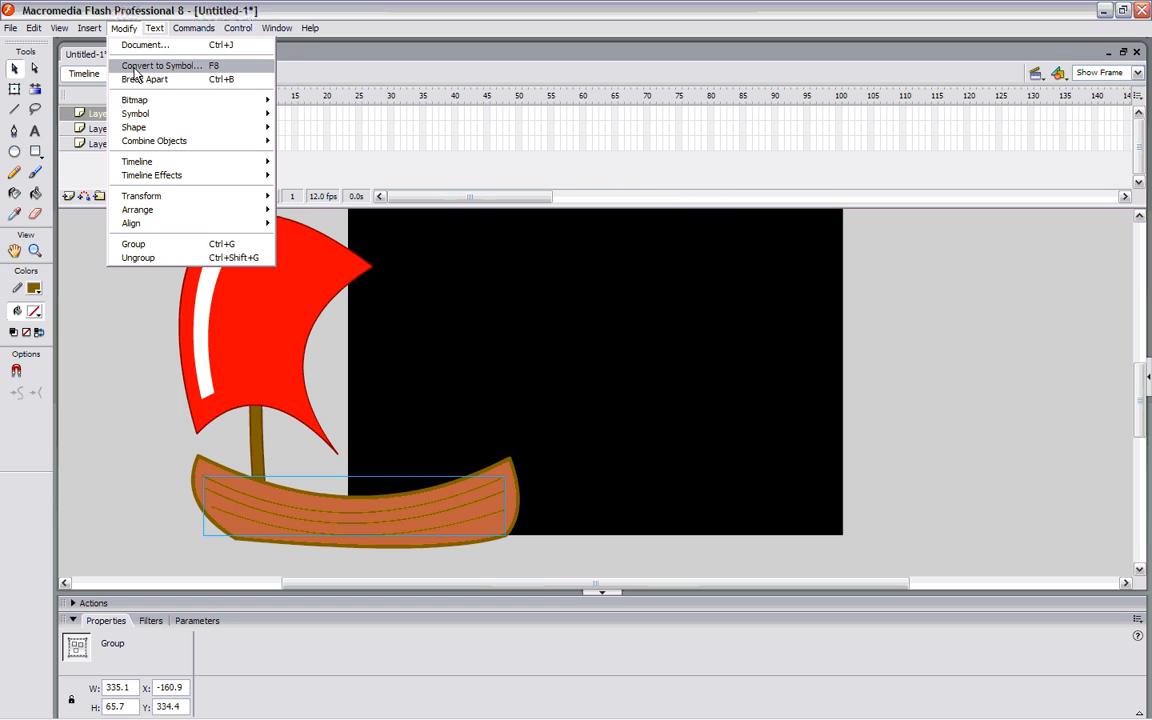
{"action": "left_click", "coordinate": [134, 66]}
{"action": "type", "text": "l"}
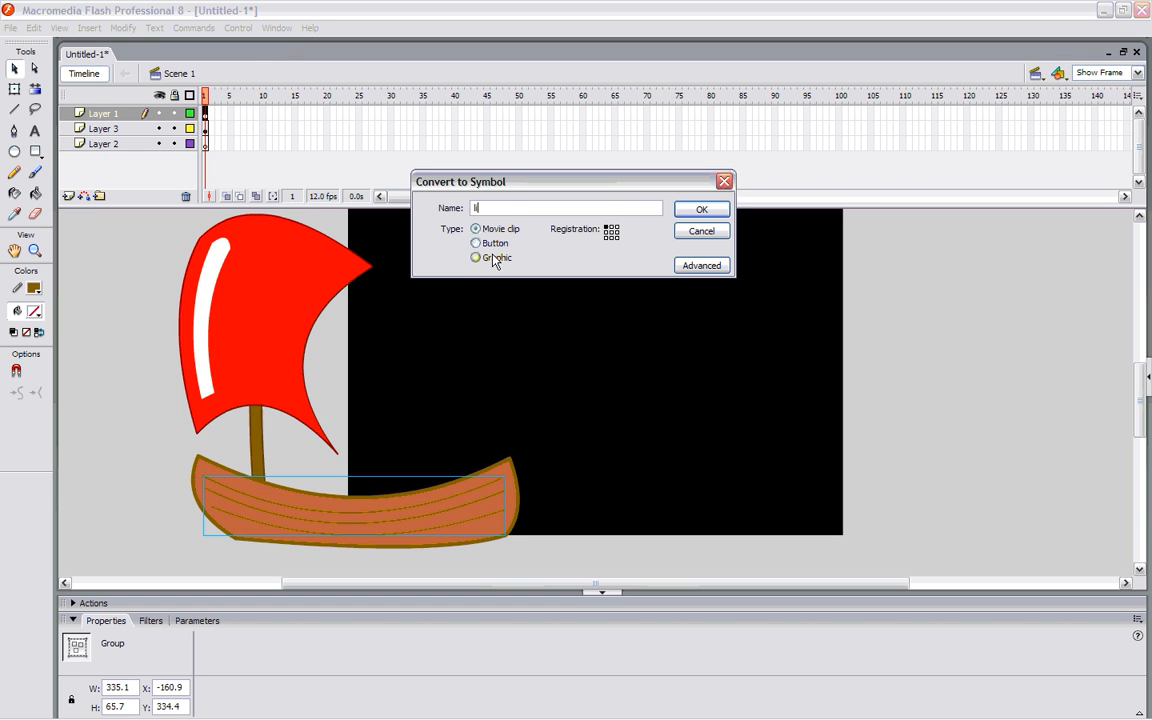
{"action": "type", "text": "ine"}
{"action": "left_click", "coordinate": [700, 212]}
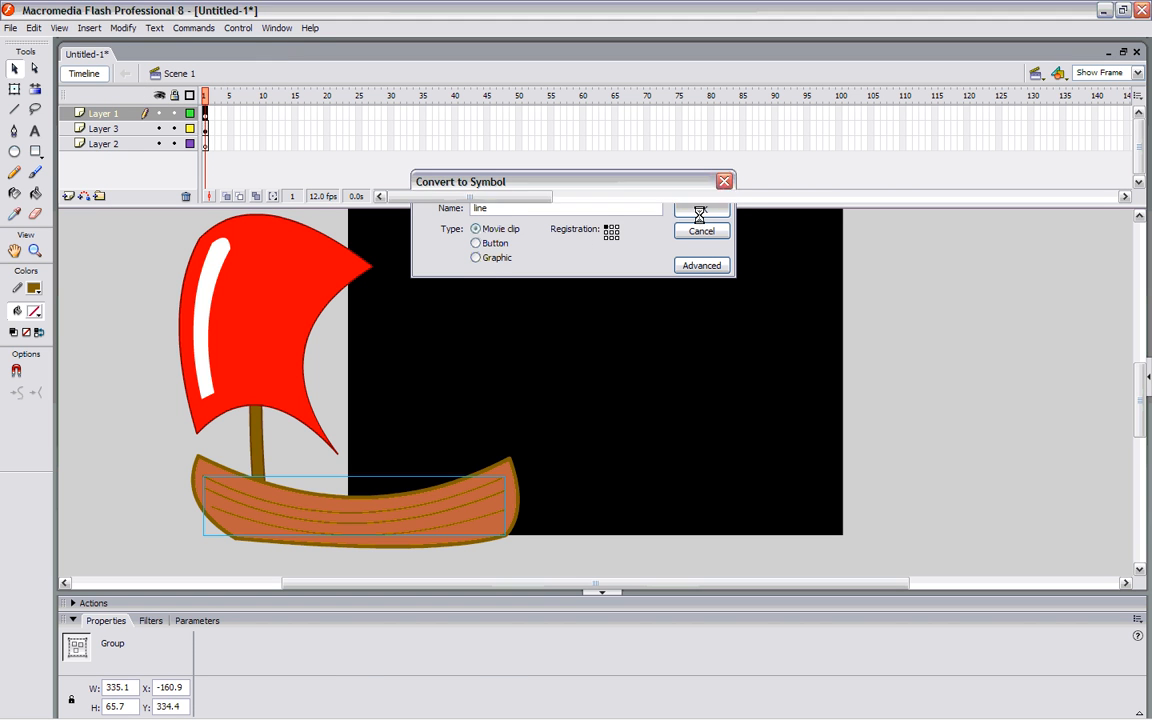
- Cut the plank lines movie clip from Layer 1 and paste it in place on Layer 3
{"action": "left_click", "coordinate": [124, 28]}
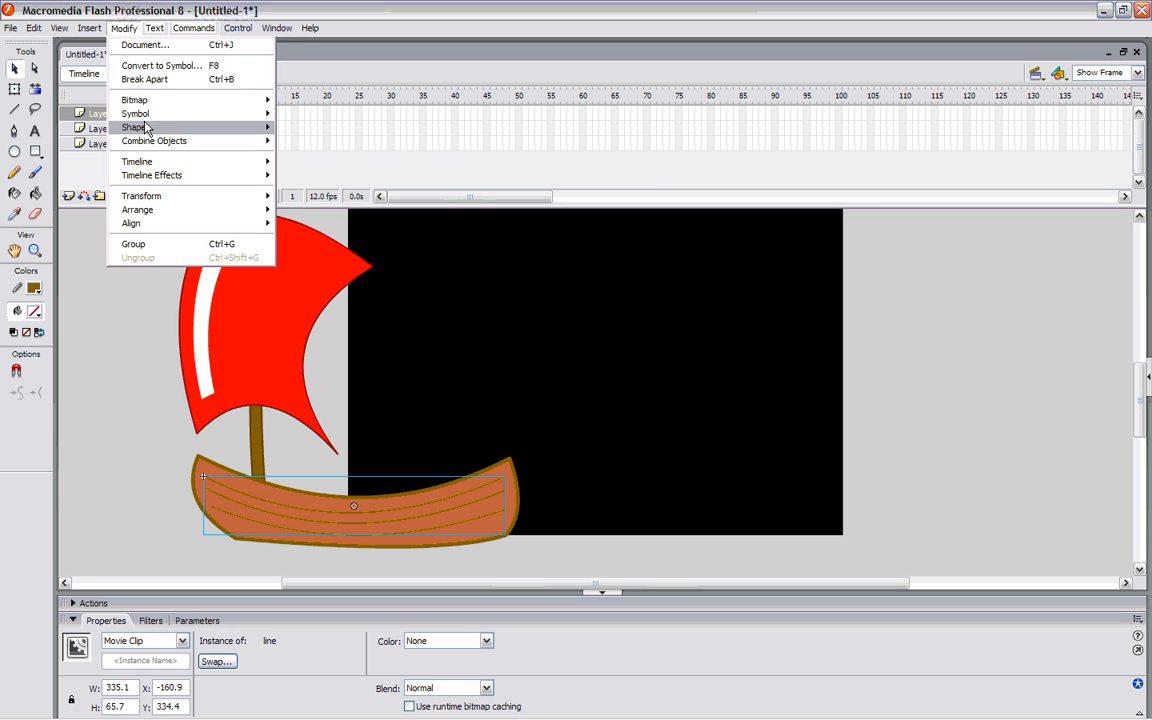
{"action": "left_click", "coordinate": [85, 292]}
{"action": "left_click", "coordinate": [295, 530]}
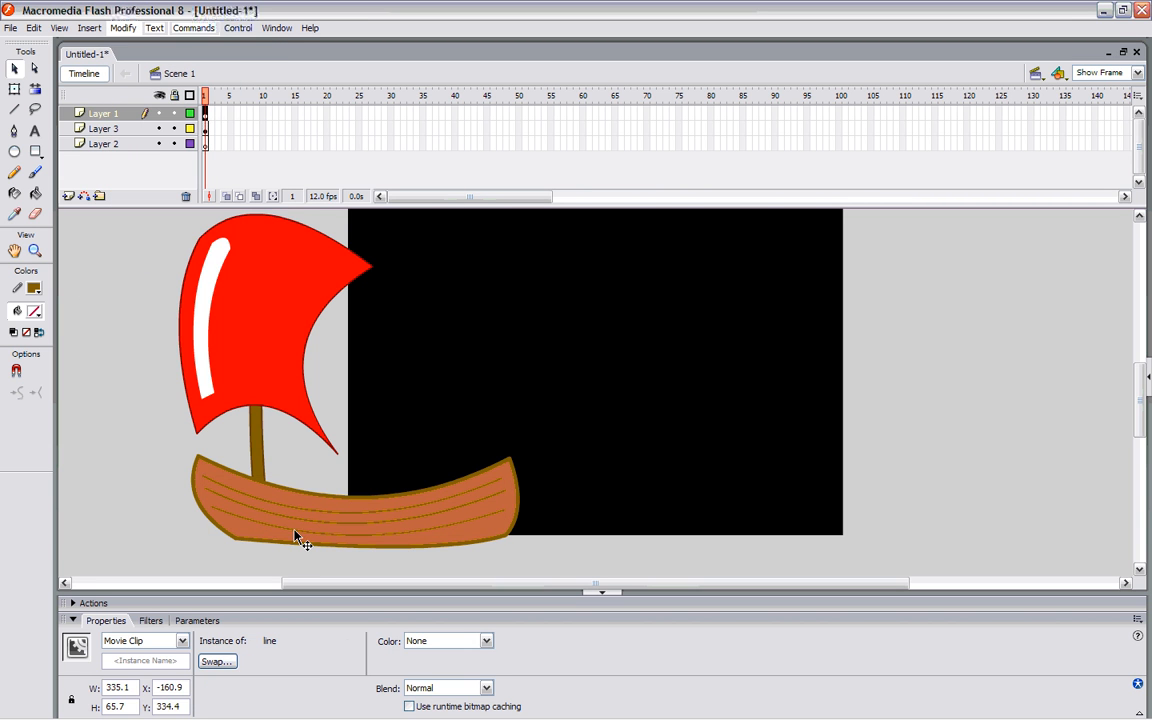
{"action": "left_click", "coordinate": [190, 455]}
{"action": "left_click", "coordinate": [186, 126]}
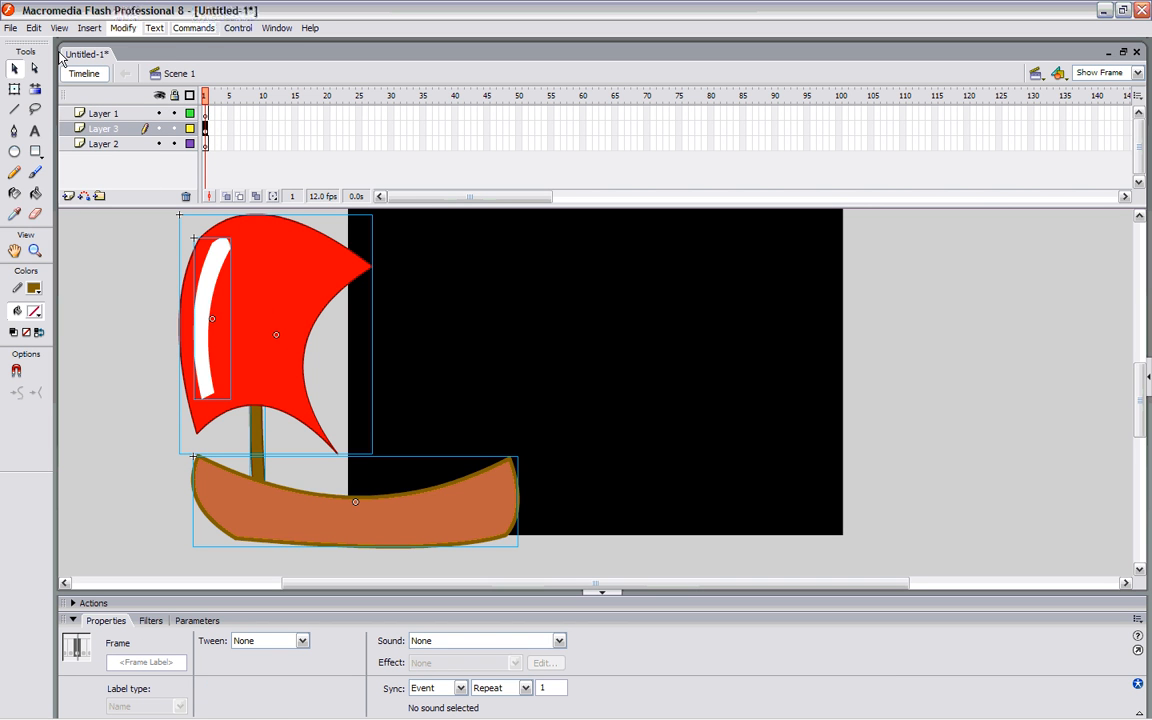
{"action": "left_click", "coordinate": [34, 27]}
{"action": "left_click", "coordinate": [48, 117]}
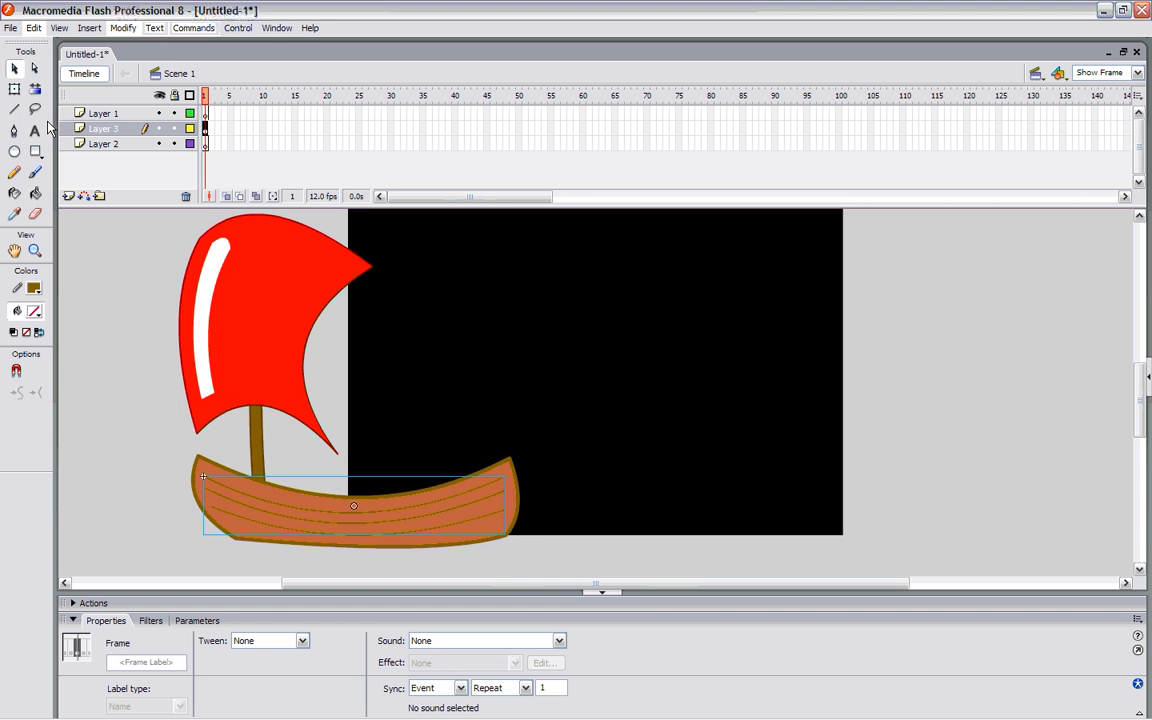
- Bring the plank lines movie clip forward within Layer 3, then clear the selection
{"action": "left_click", "coordinate": [123, 28]}
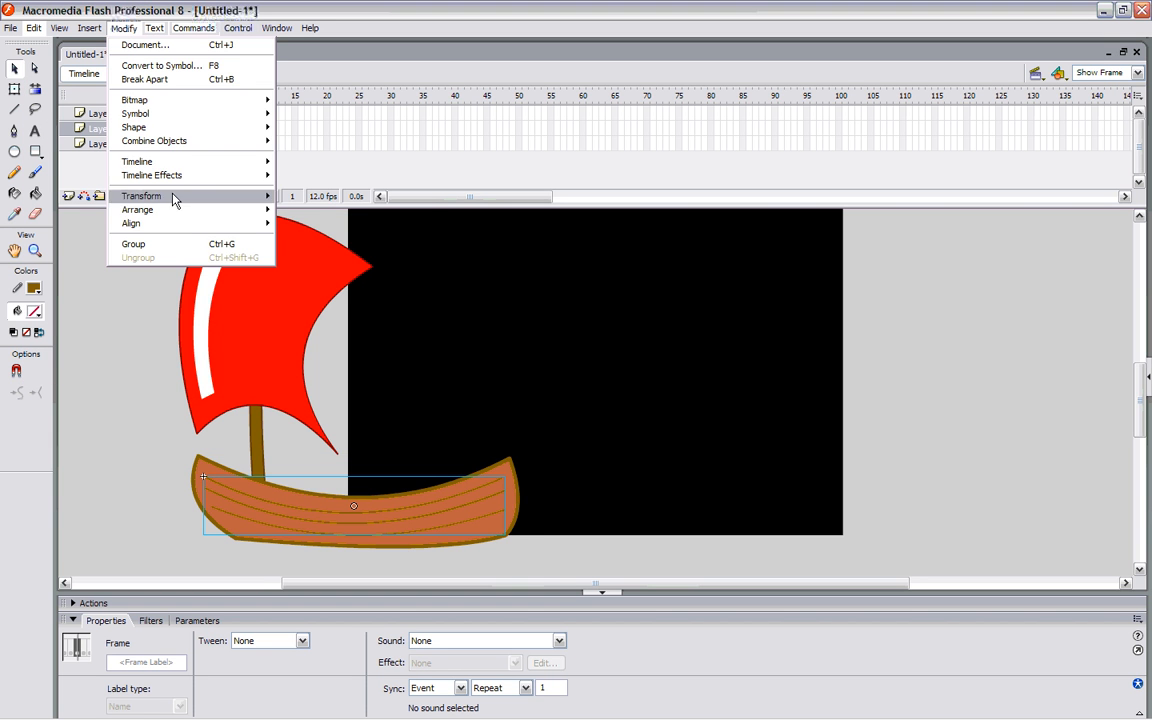
{"action": "mouse_move", "coordinate": [187, 220]}
{"action": "left_click", "coordinate": [360, 225]}
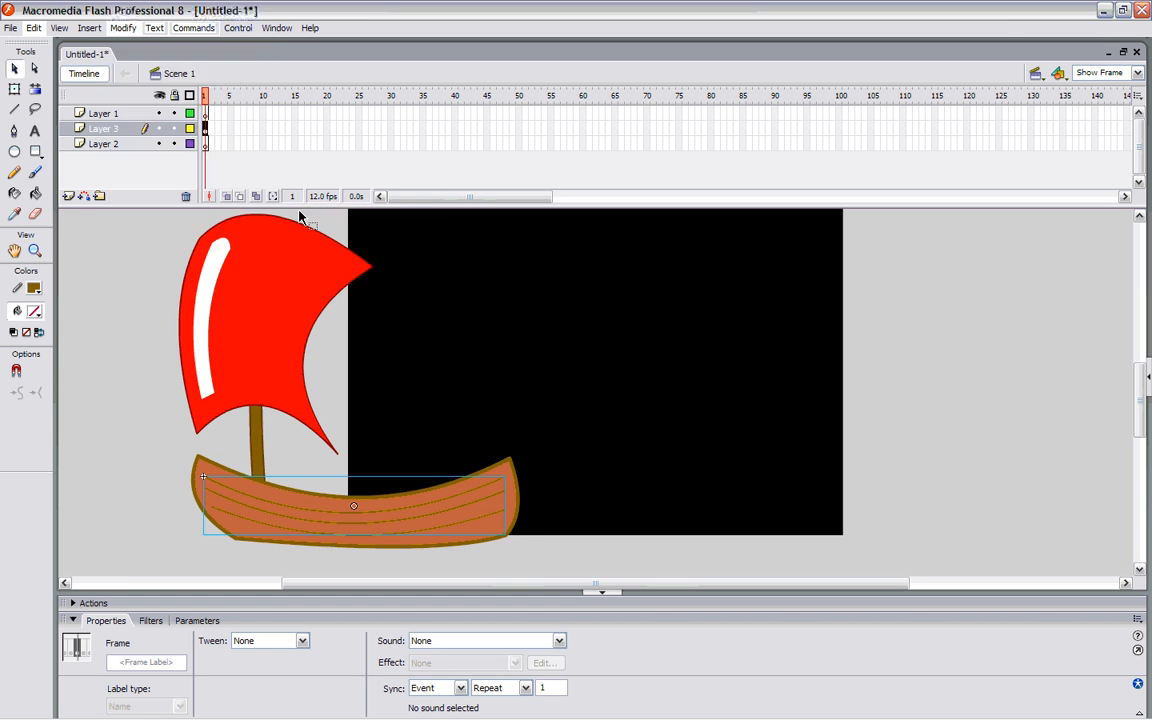
{"action": "left_click", "coordinate": [398, 355]}
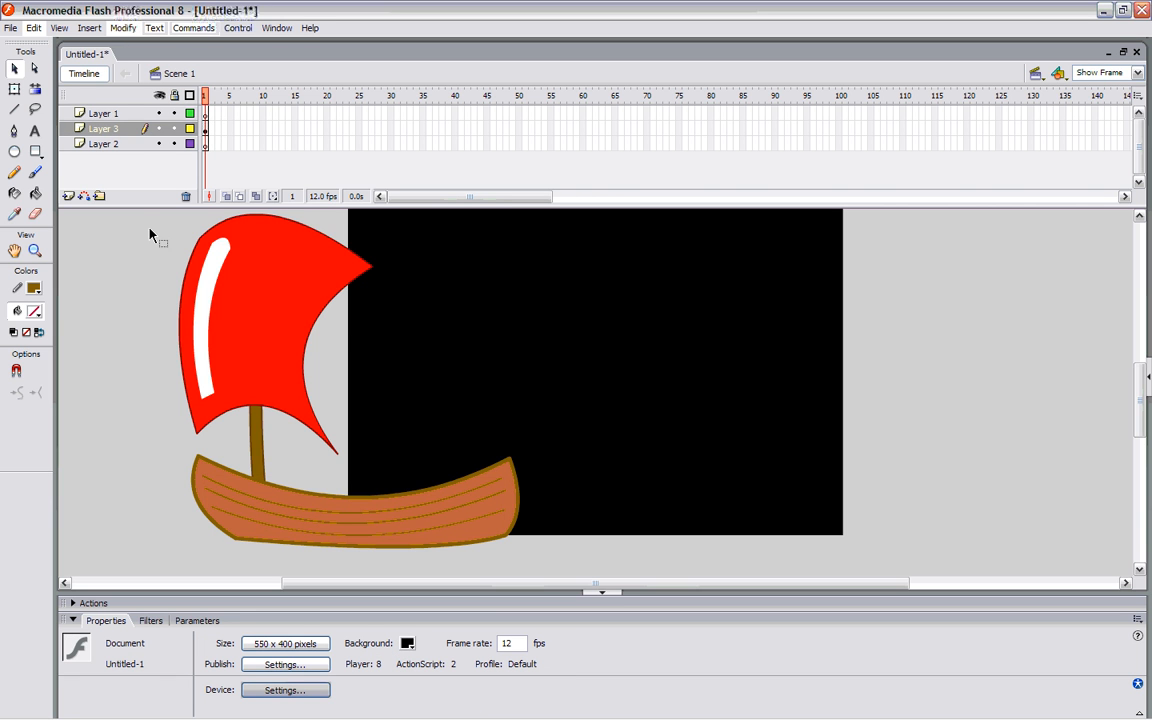
- Open the document's library and preview the boat, line, mast, sail and sail_highlight symbols one by one
{"action": "left_click", "coordinate": [1058, 73]}
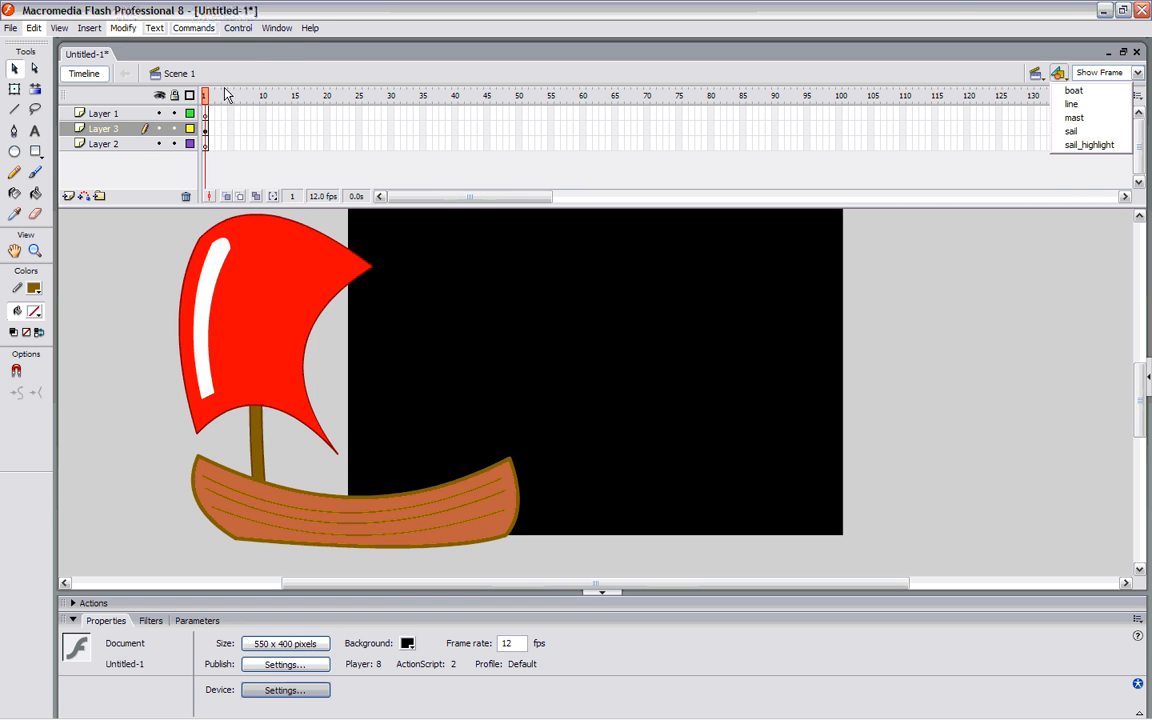
{"action": "left_click", "coordinate": [1148, 383]}
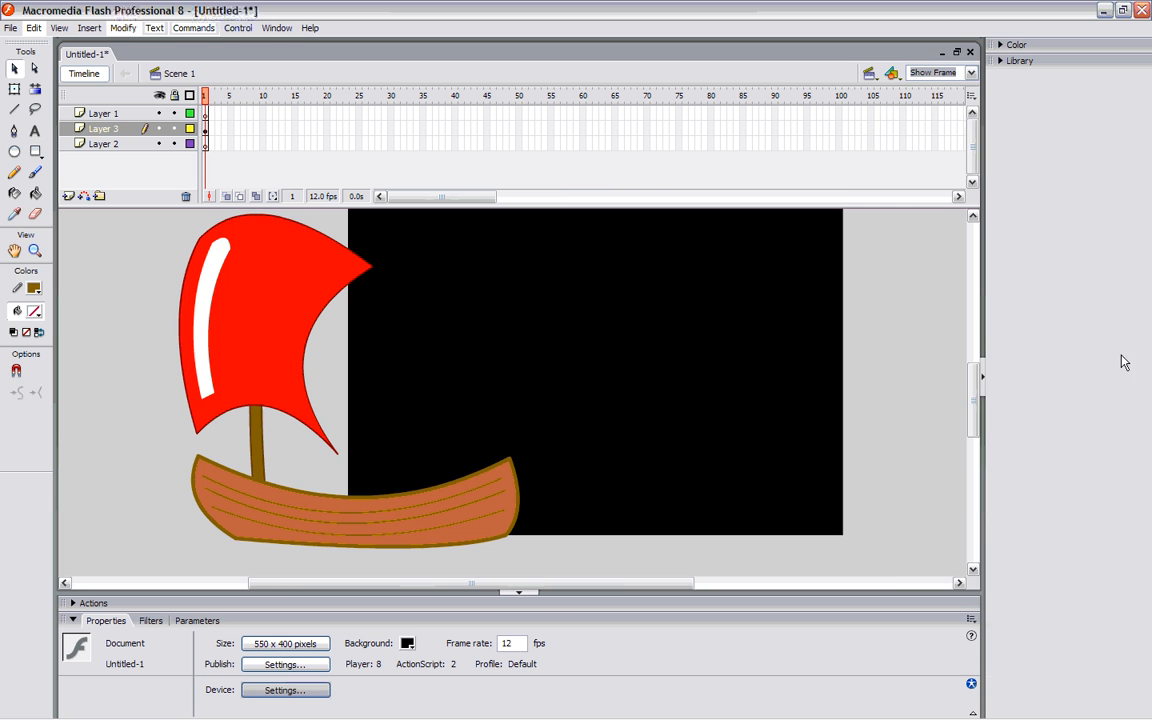
{"action": "left_click", "coordinate": [995, 61]}
{"action": "left_click", "coordinate": [1014, 205]}
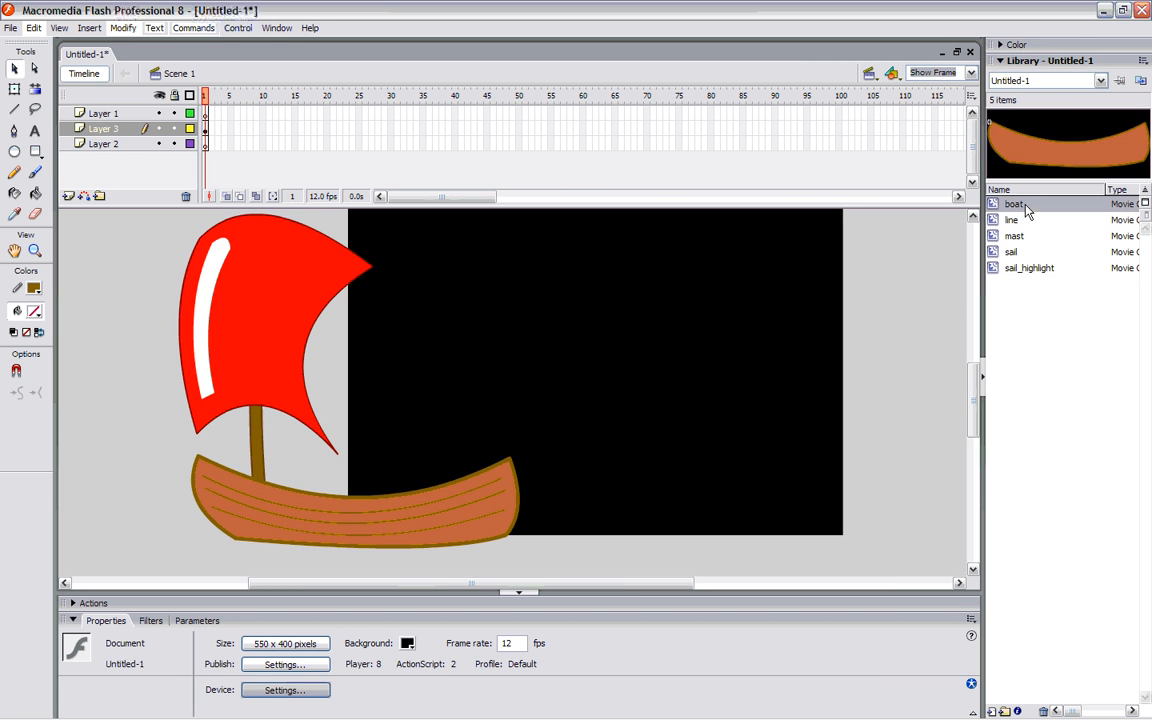
{"action": "left_click", "coordinate": [1014, 221]}
{"action": "left_click", "coordinate": [1016, 238]}
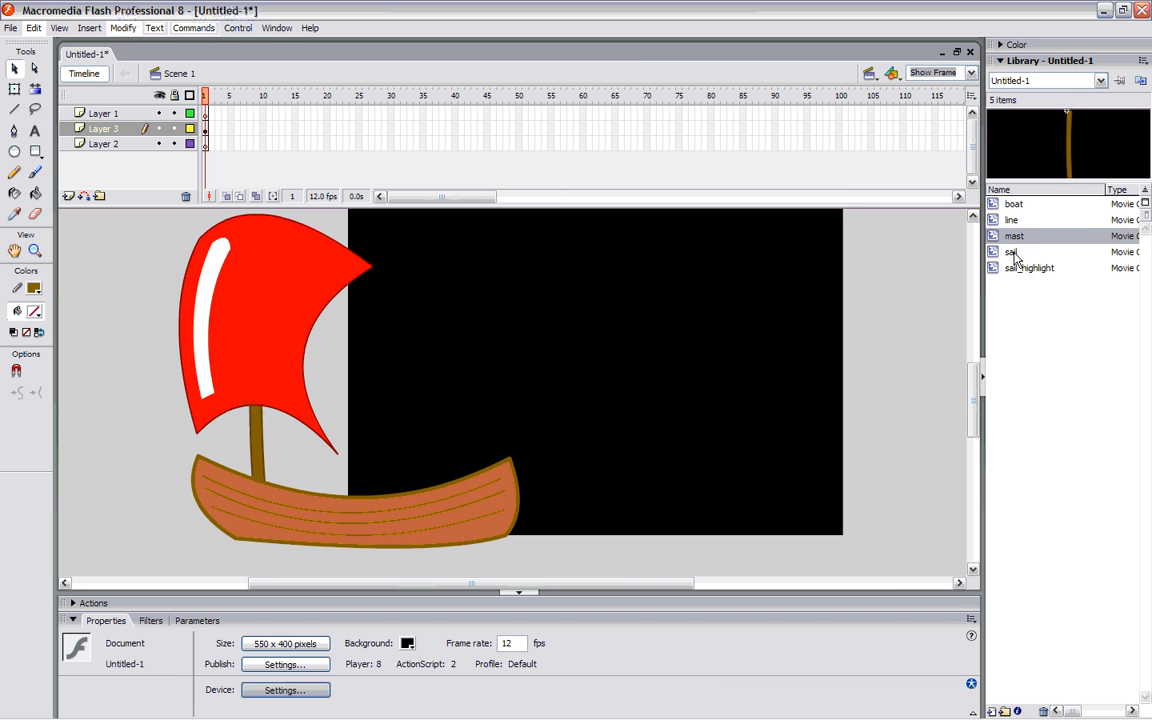
{"action": "left_click", "coordinate": [1014, 252]}
{"action": "left_click", "coordinate": [1020, 268]}
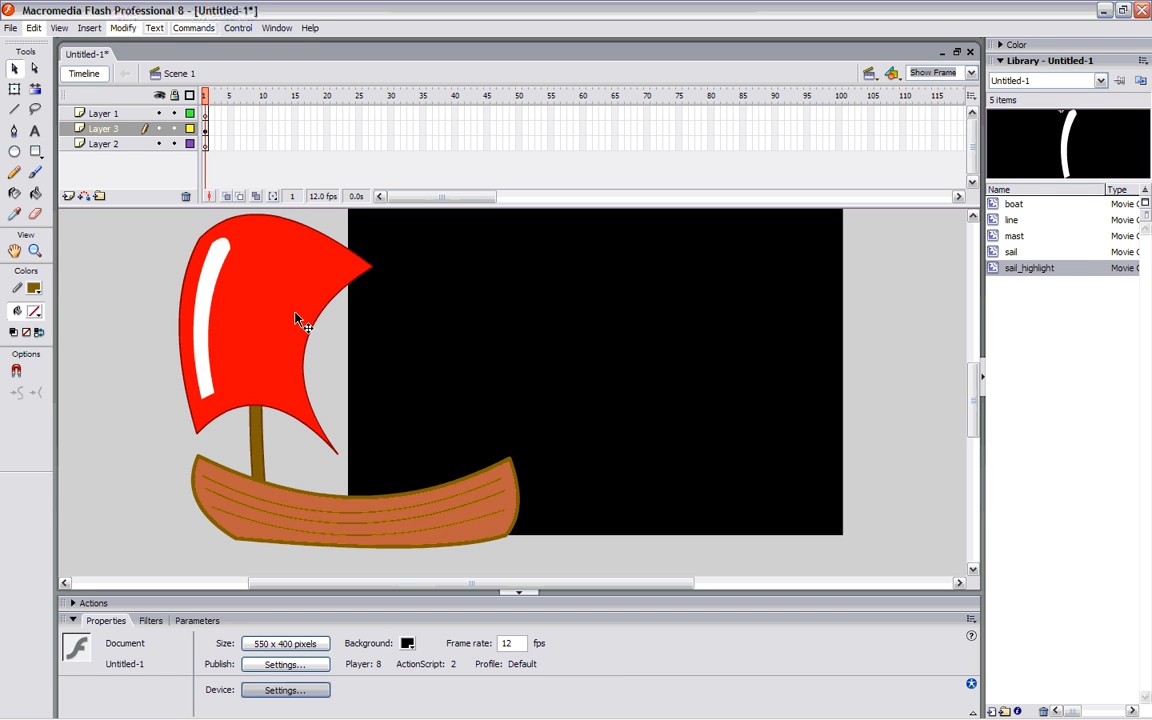
- Delete the white sail highlight instance from the stage
{"action": "left_click", "coordinate": [198, 360]}
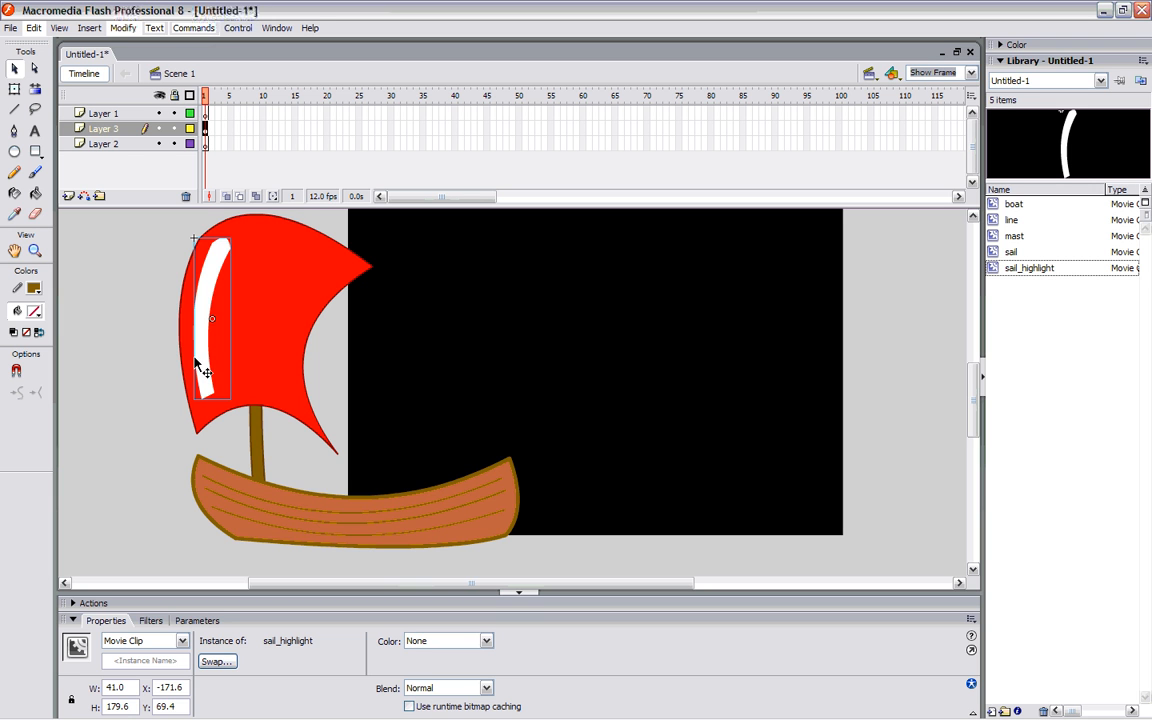
{"action": "key", "text": "Delete"}
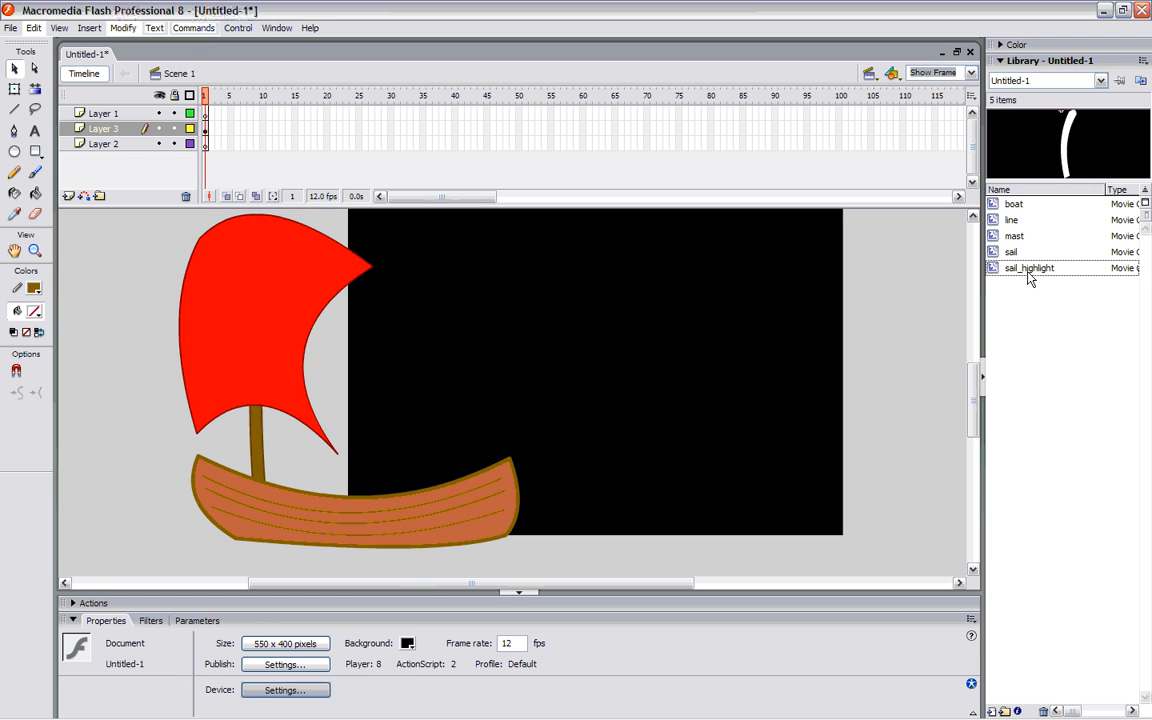
- Place an instance of sail_highlight from the library along the red sail's outer curved edge and clear the selection
{"action": "left_click", "coordinate": [1028, 270]}
{"action": "left_click_drag", "start_coordinate": [1028, 272], "coordinate": [199, 357]}
{"action": "key", "text": "Left"}
{"action": "key", "text": "Left"}
{"action": "key", "text": "Left"}
{"action": "key", "text": "Left"}
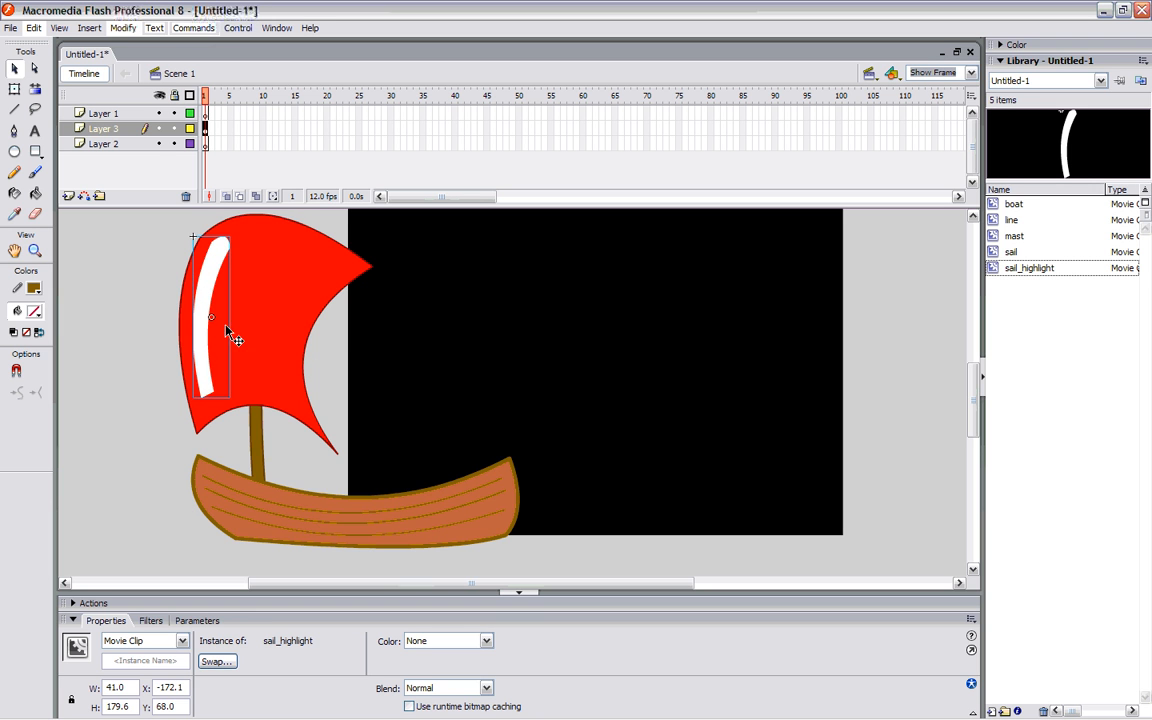
{"action": "left_click", "coordinate": [152, 266]}
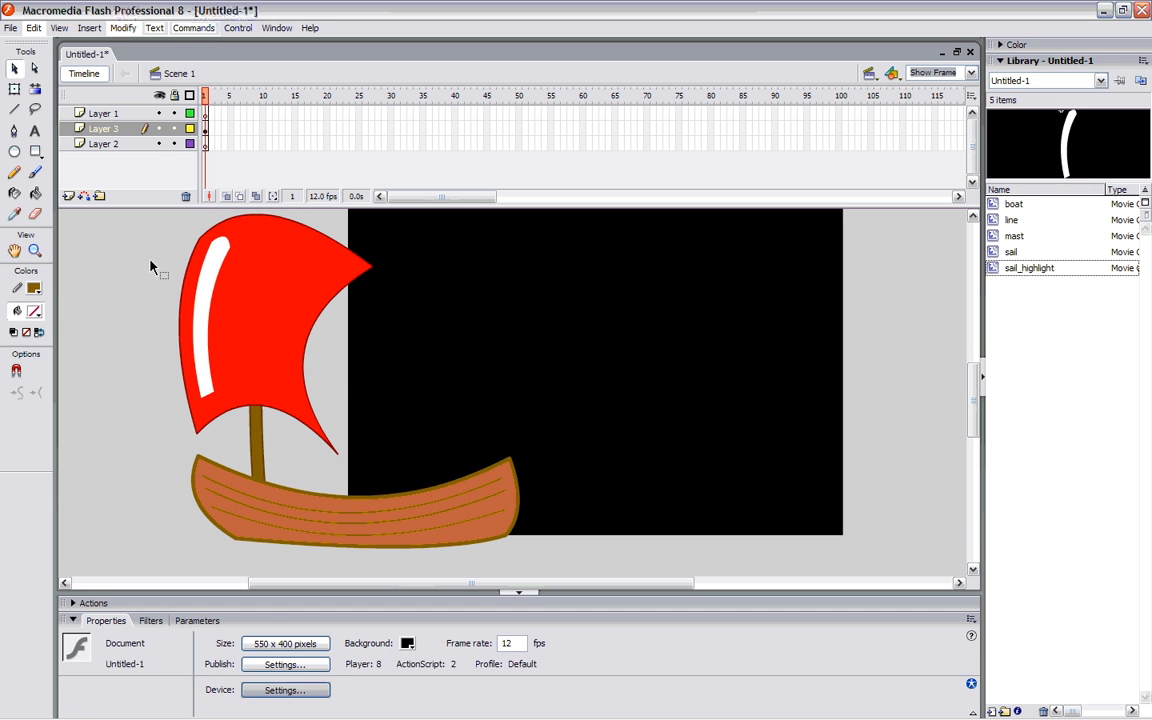
- Convert all the sailboat parts together into one movie clip symbol named sail_boat and select it in the library
{"action": "left_click_drag", "start_coordinate": [152, 218], "coordinate": [583, 573]}
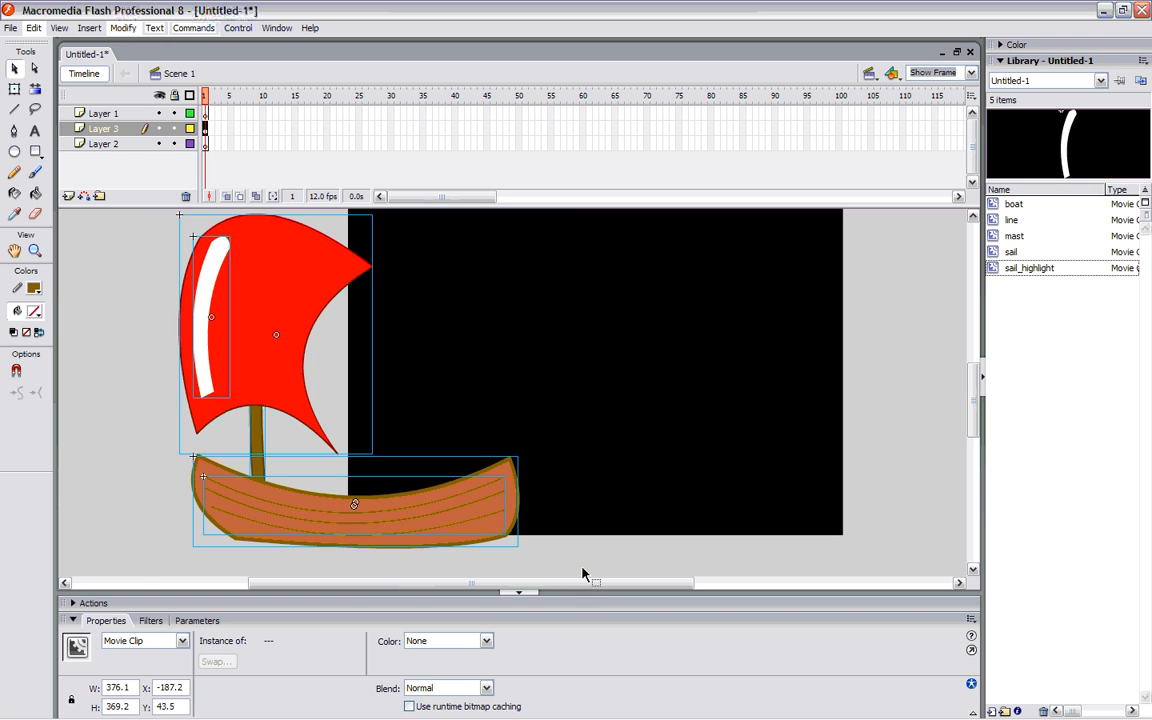
{"action": "left_click", "coordinate": [134, 29]}
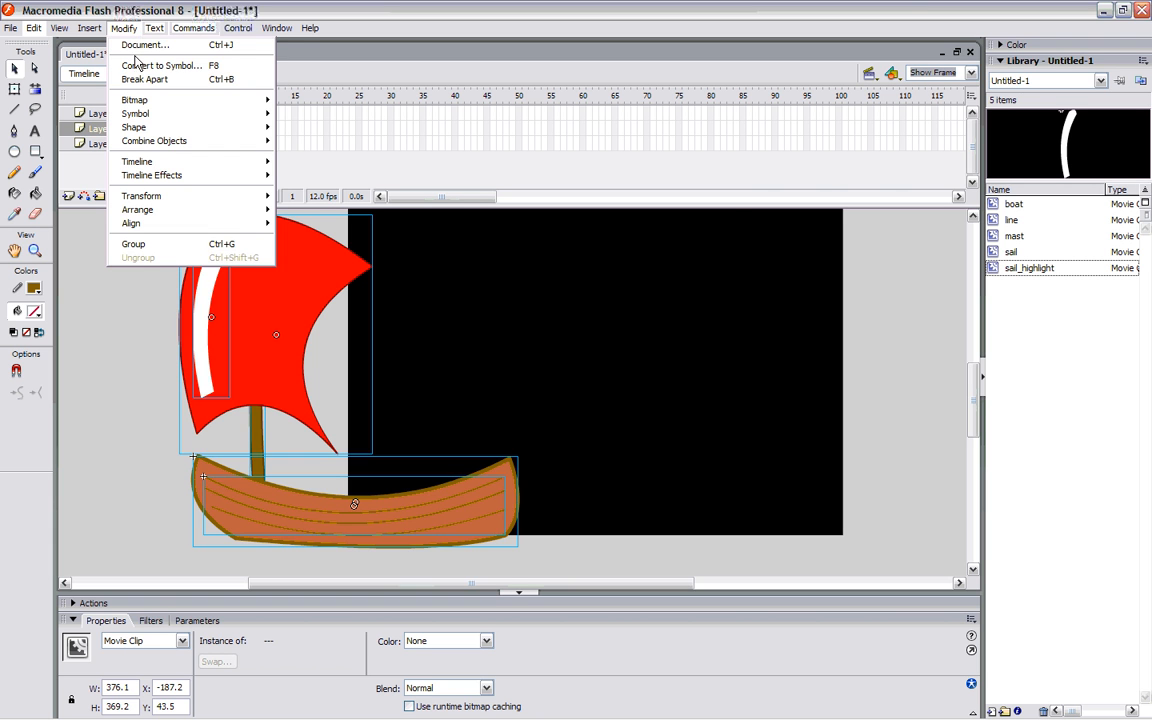
{"action": "left_click", "coordinate": [137, 66]}
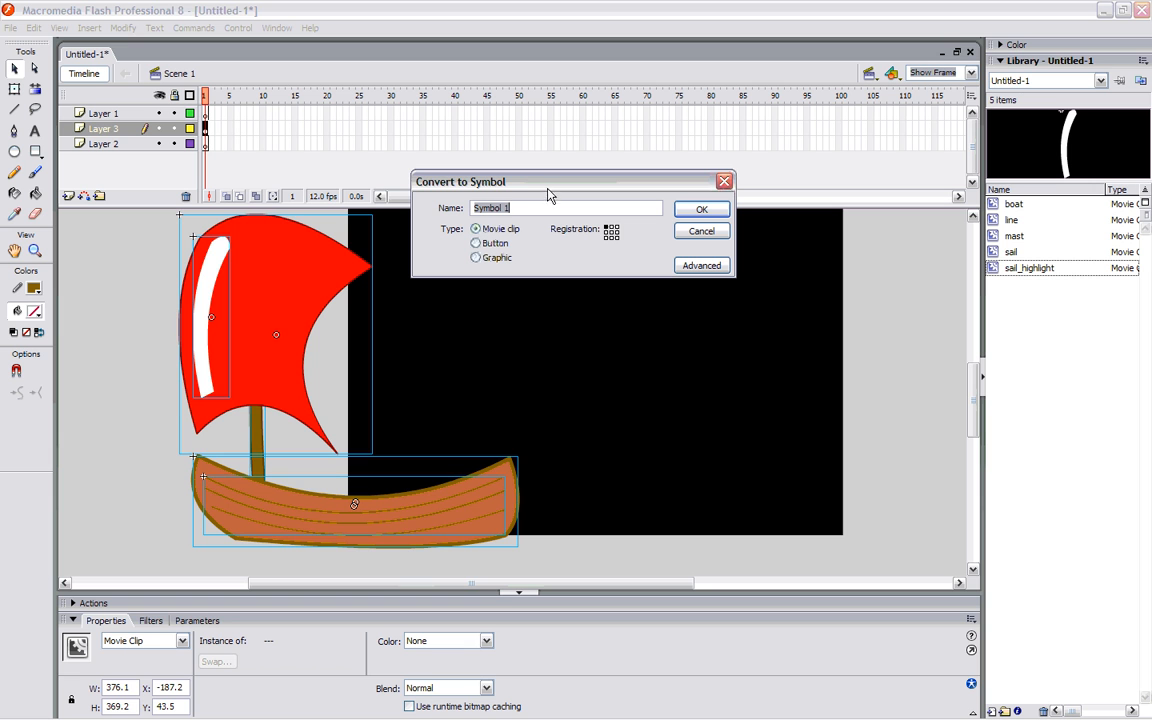
{"action": "type", "text": "sail_boat"}
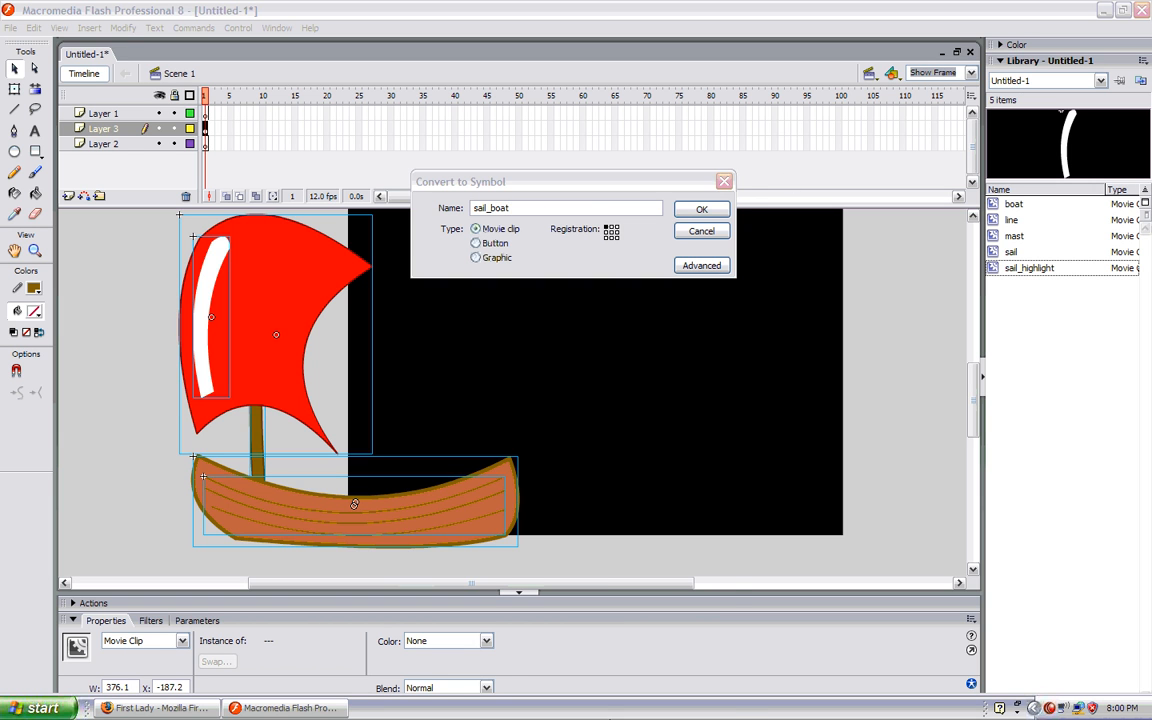
{"action": "right_click", "coordinate": [612, 708]}
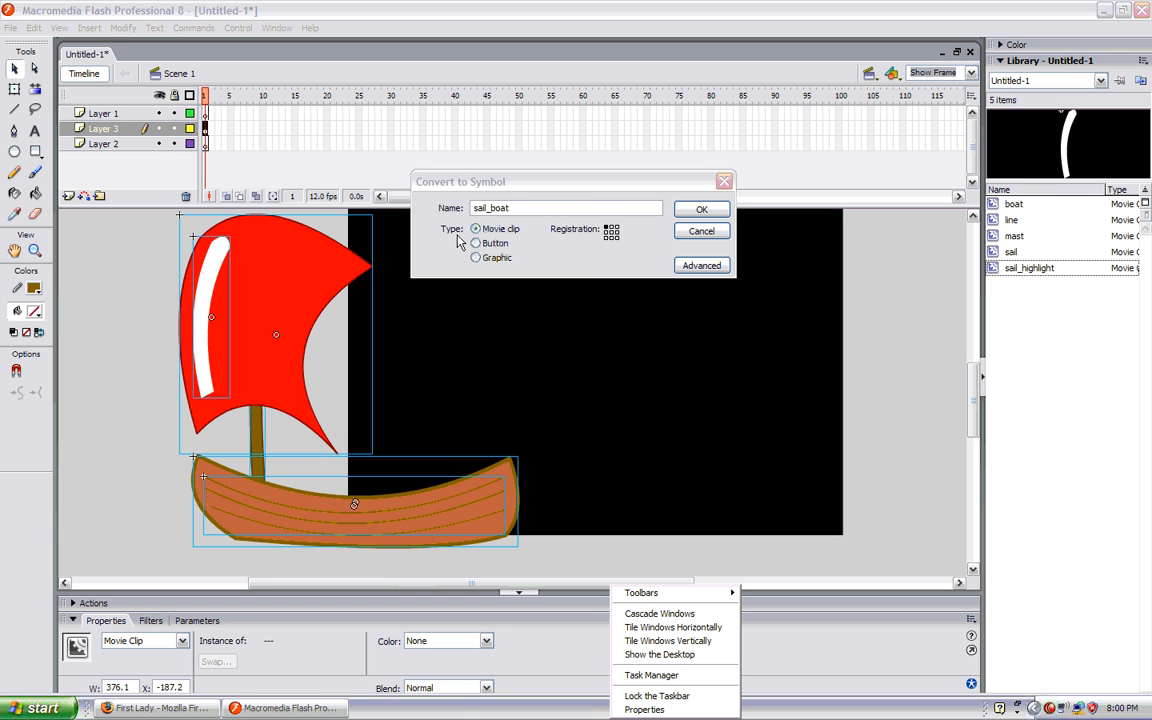
{"action": "left_click", "coordinate": [706, 218]}
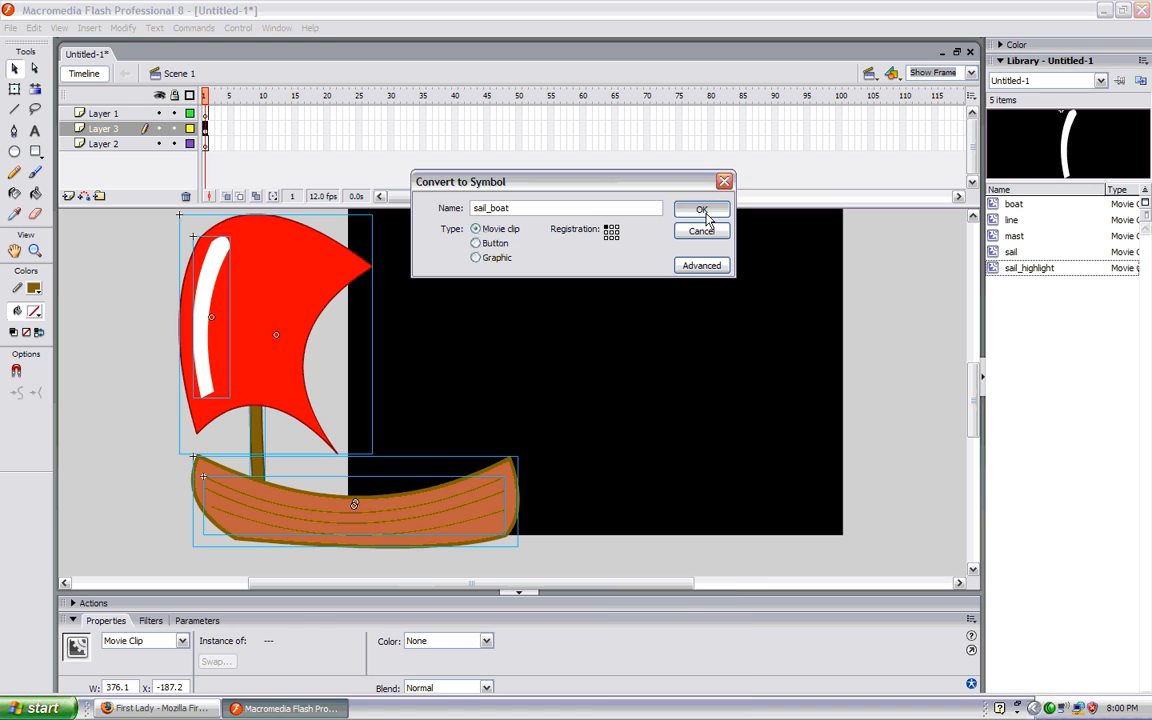
{"action": "left_click", "coordinate": [703, 211]}
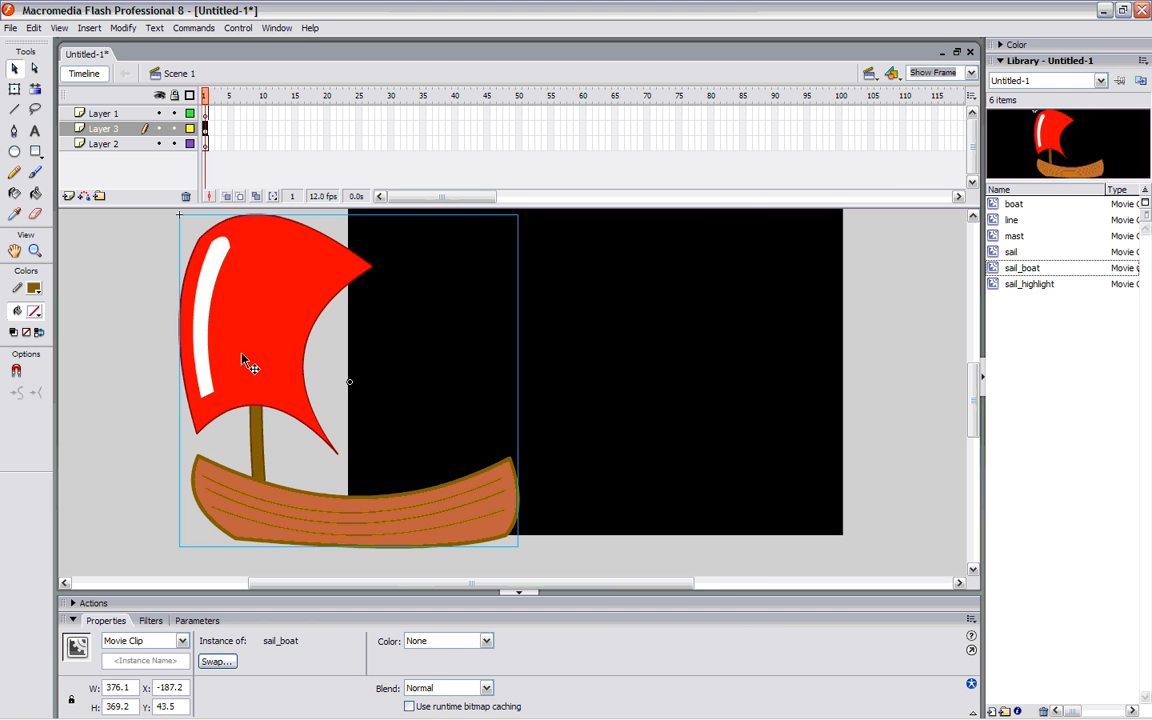
{"action": "left_click", "coordinate": [1024, 268]}
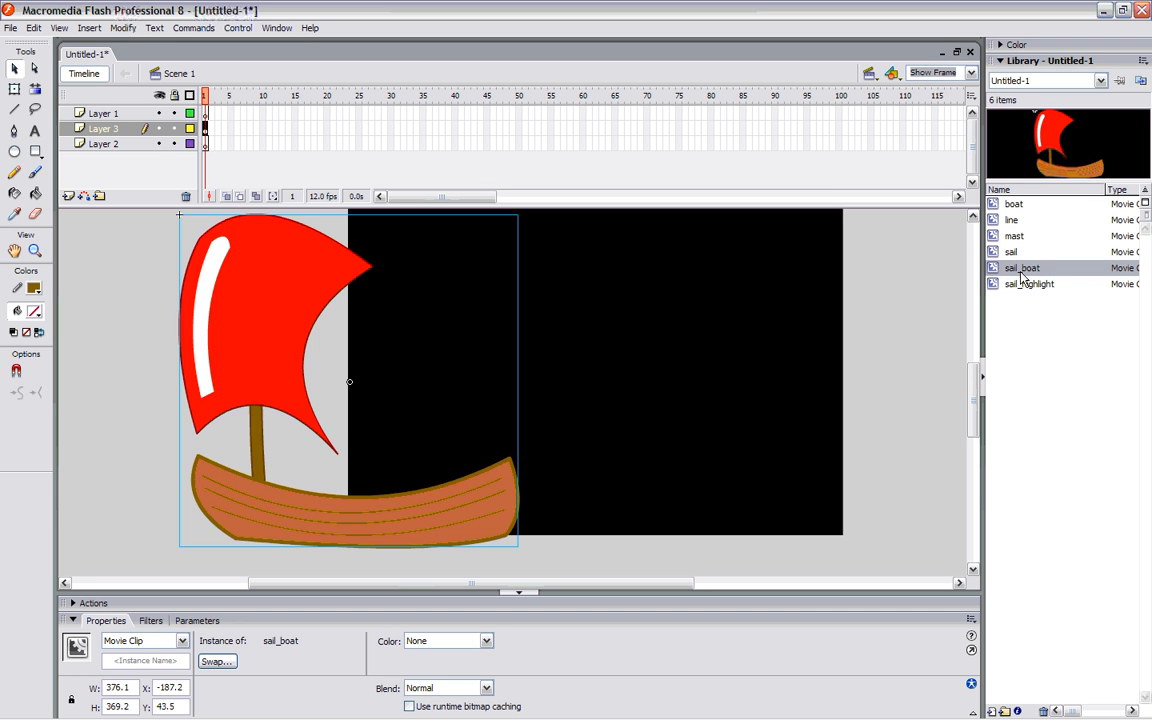
- Open the sail_boat movie clip, inspect the sail symbol nested inside it, and return to the sail_boat level
{"action": "double_click", "coordinate": [298, 289]}
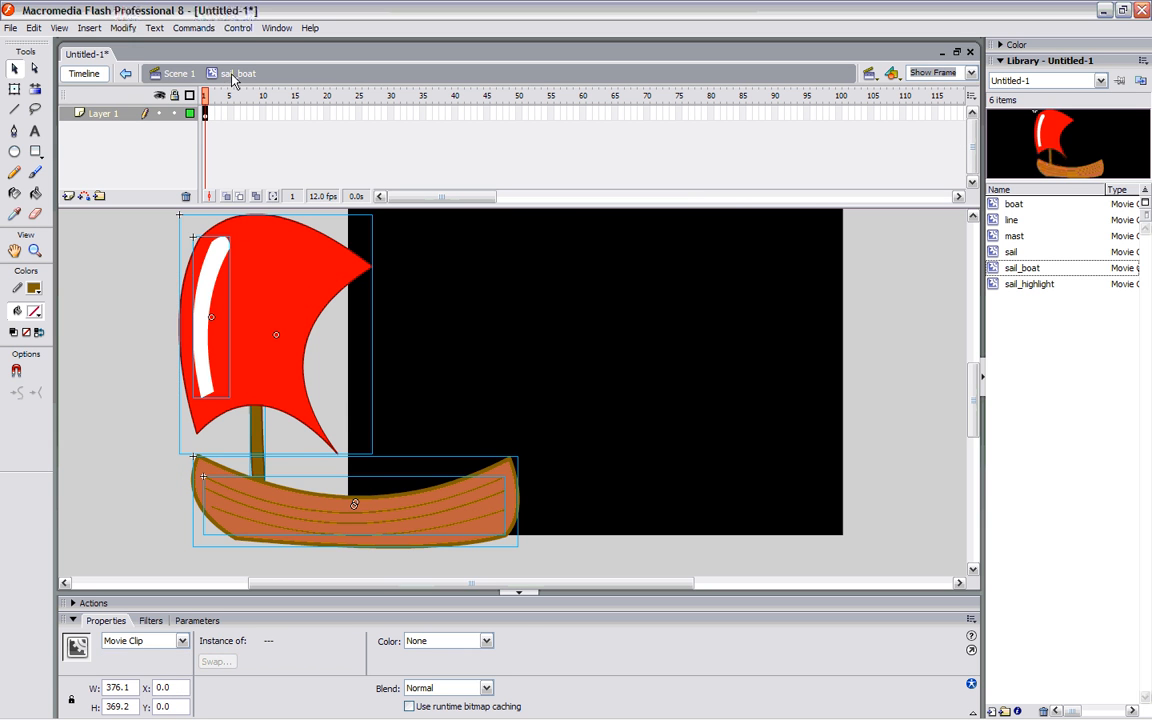
{"action": "left_click", "coordinate": [380, 267]}
{"action": "left_click", "coordinate": [305, 293]}
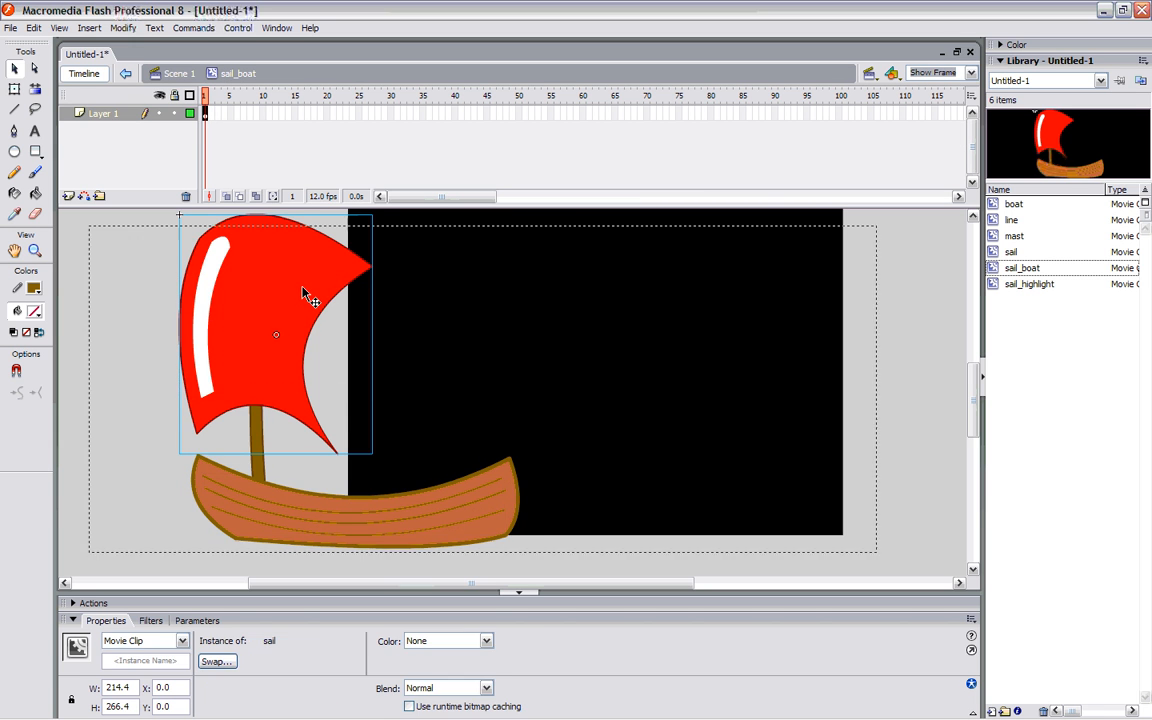
{"action": "double_click", "coordinate": [305, 293]}
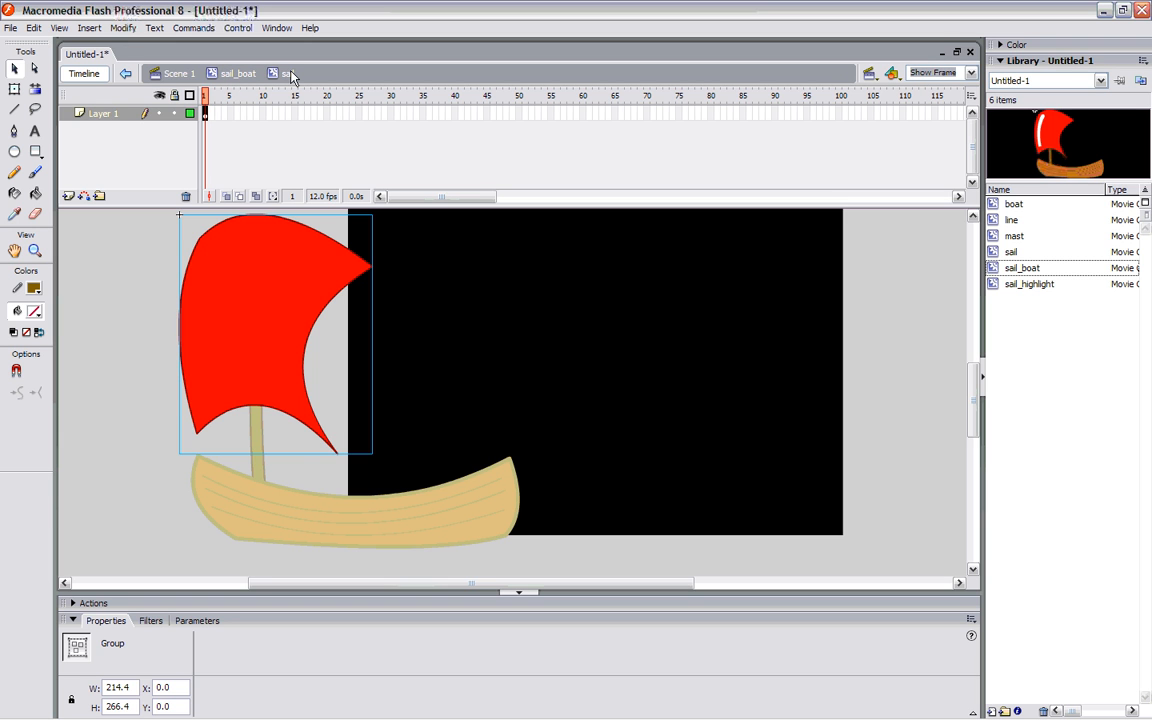
{"action": "left_click", "coordinate": [236, 73]}
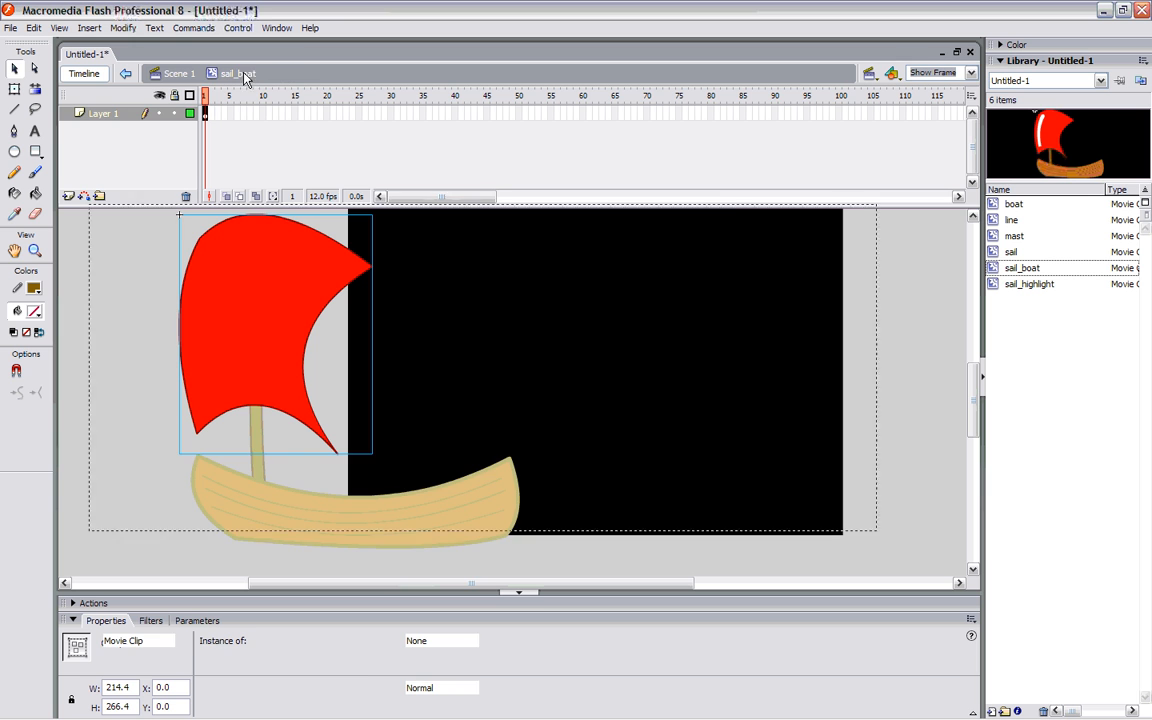
- Open the nested sail_highlight symbol for editing and shift its white stroke group sideways to about X 2.7
{"action": "left_click", "coordinate": [206, 242]}
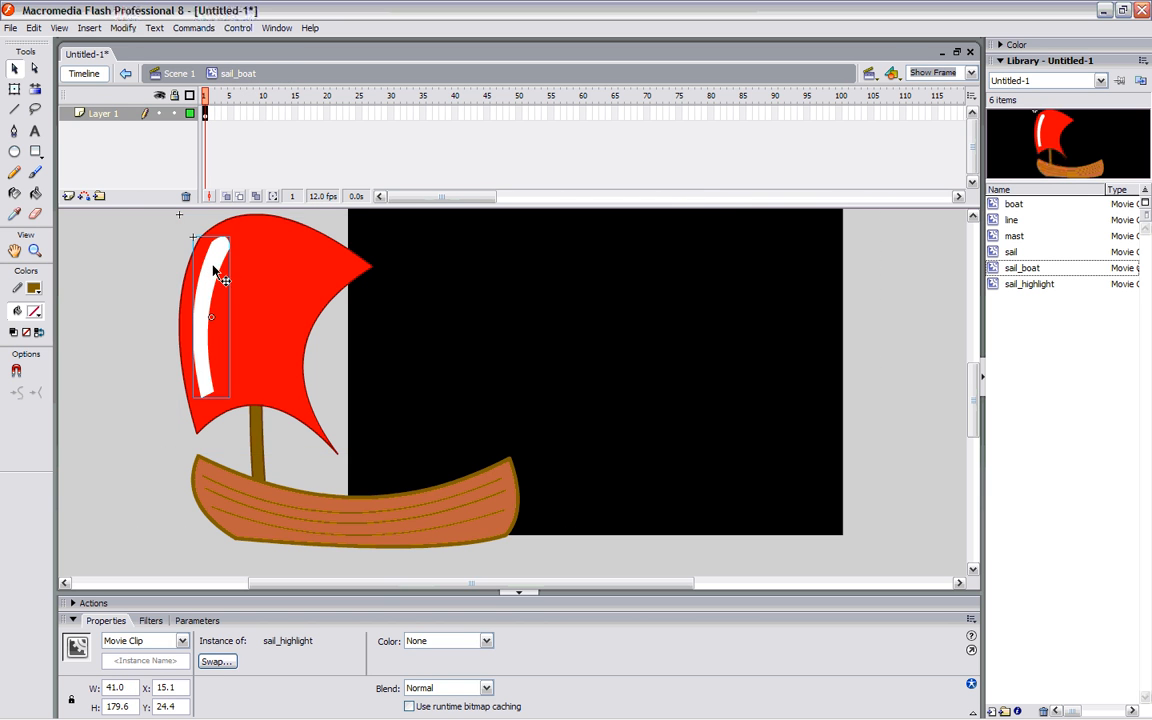
{"action": "double_click", "coordinate": [206, 245]}
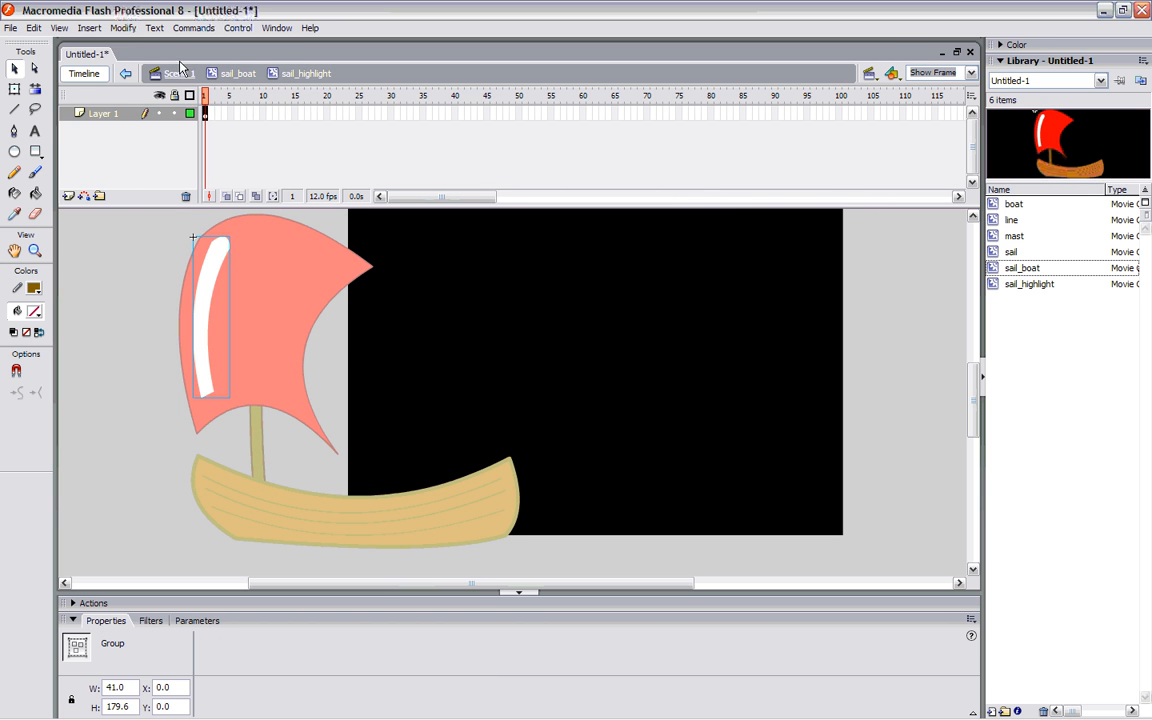
{"action": "left_click", "coordinate": [138, 284]}
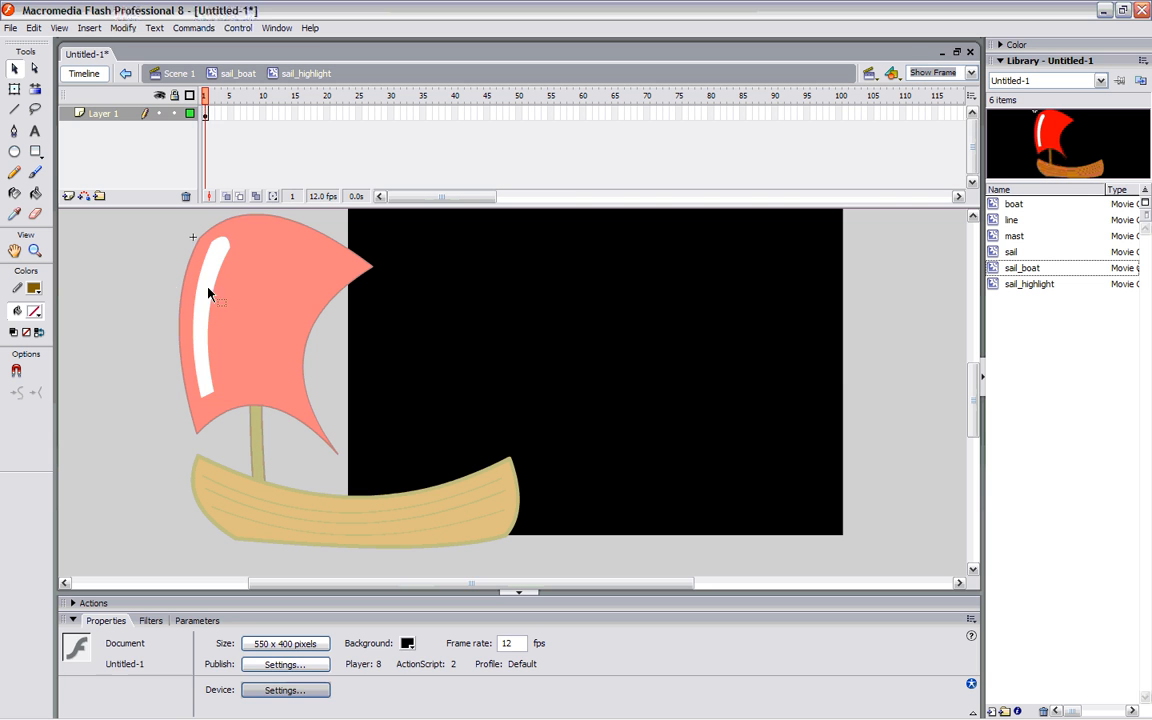
{"action": "mouse_move", "coordinate": [215, 298]}
{"action": "left_mouse_down"}
{"action": "mouse_move", "coordinate": [234, 303]}
{"action": "mouse_move", "coordinate": [224, 303]}
{"action": "left_mouse_up"}
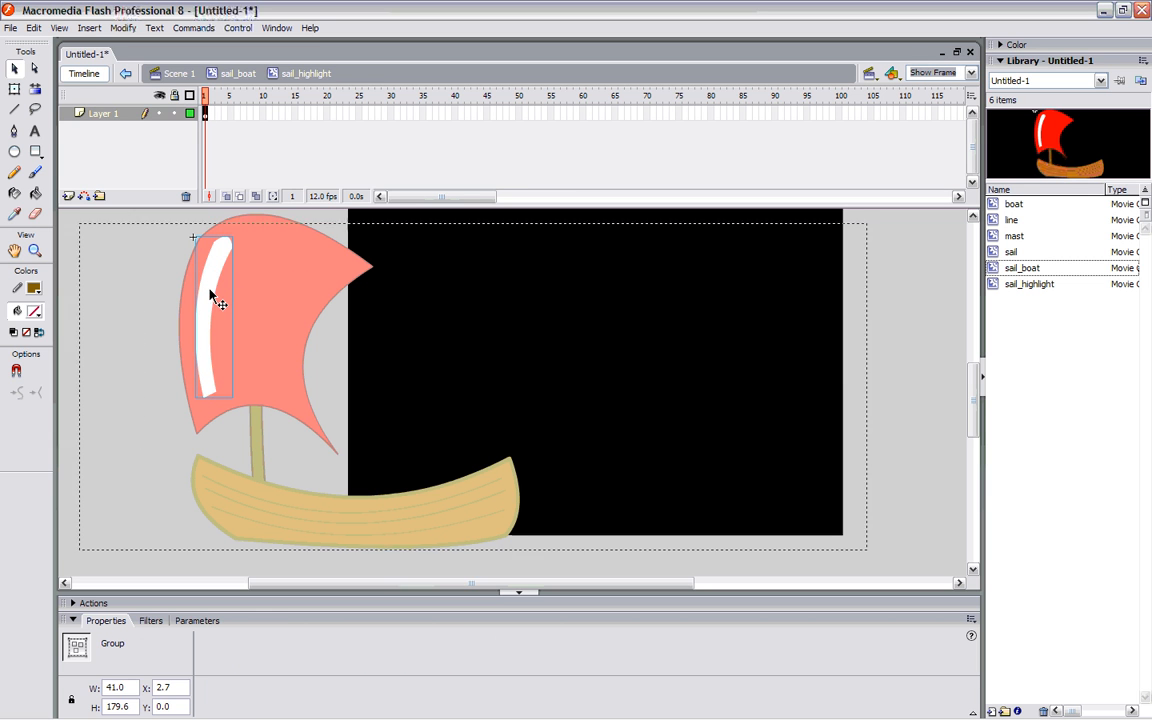
- Inside the highlight's group, reshape the white stroke into a slimmer curve with rounded ends and return to sail_boat
{"action": "double_click", "coordinate": [216, 297]}
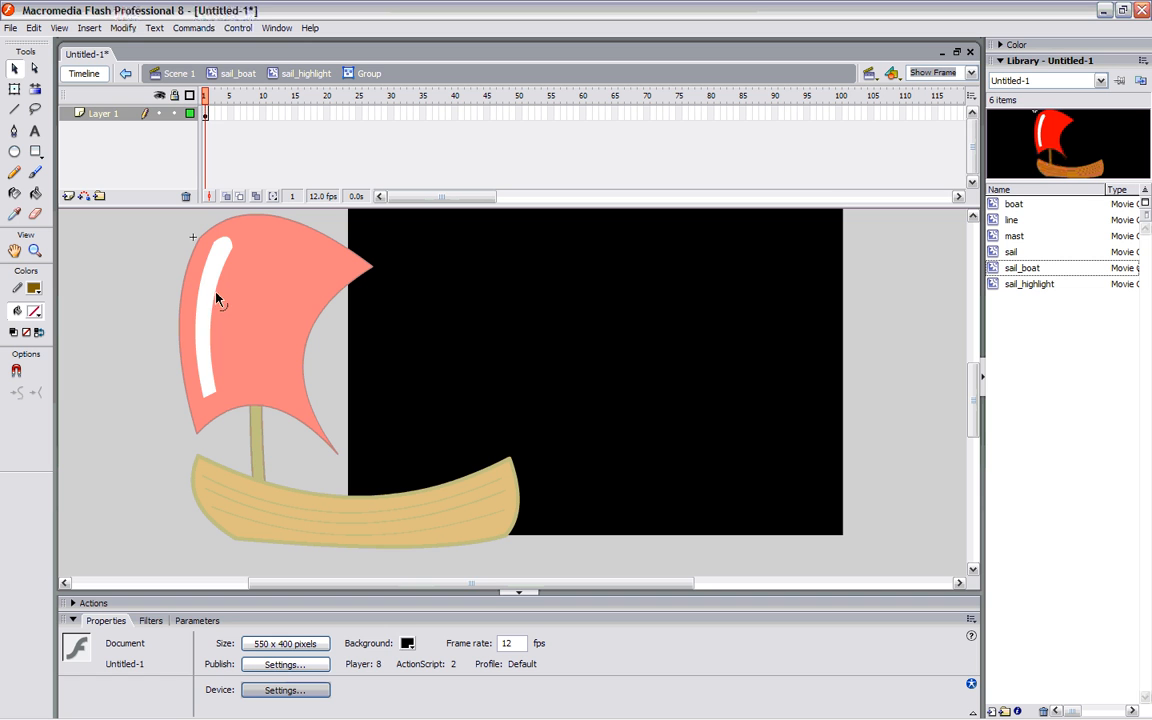
{"action": "mouse_move", "coordinate": [218, 310]}
{"action": "left_mouse_down"}
{"action": "mouse_move", "coordinate": [236, 314]}
{"action": "mouse_move", "coordinate": [210, 322]}
{"action": "left_mouse_up"}
{"action": "left_click_drag", "start_coordinate": [232, 252], "coordinate": [226, 246]}
{"action": "left_click_drag", "start_coordinate": [207, 398], "coordinate": [212, 402]}
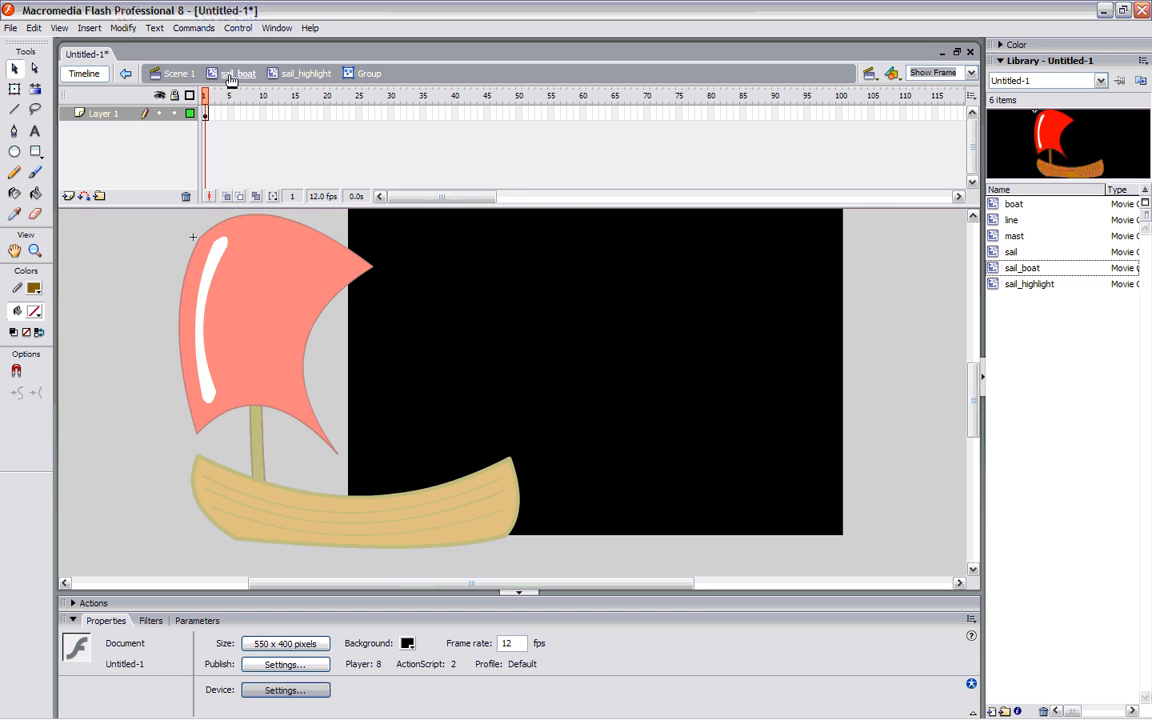
{"action": "left_click", "coordinate": [300, 73]}
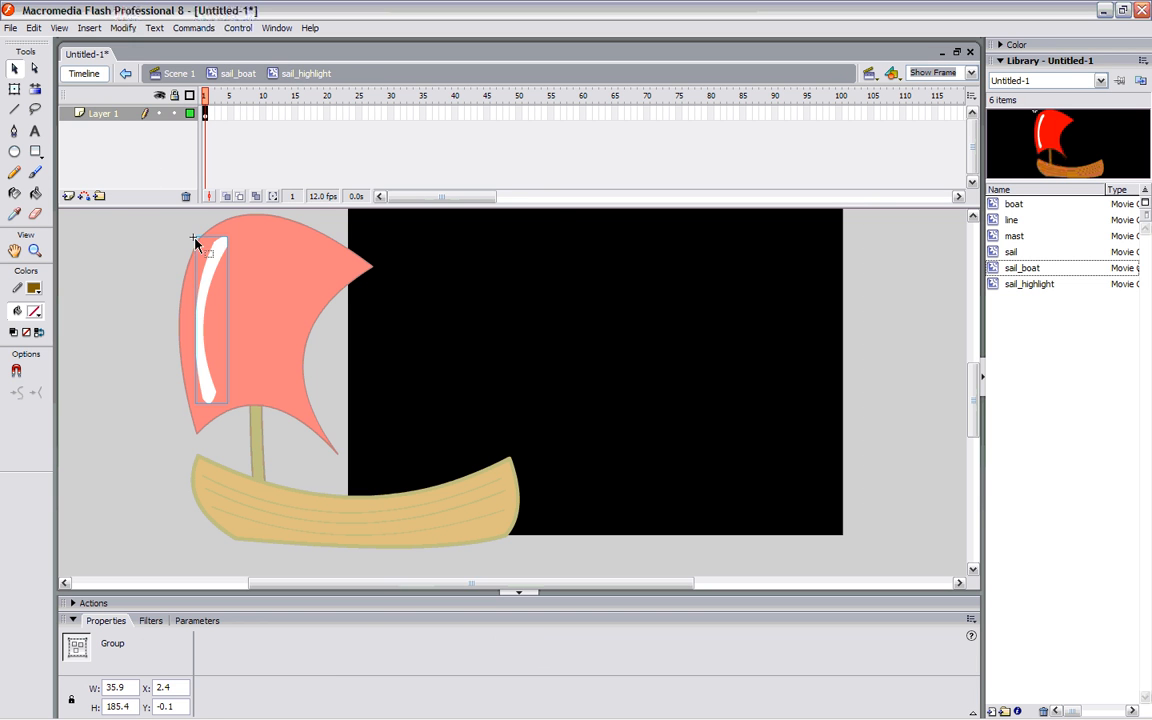
{"action": "left_click", "coordinate": [236, 73]}
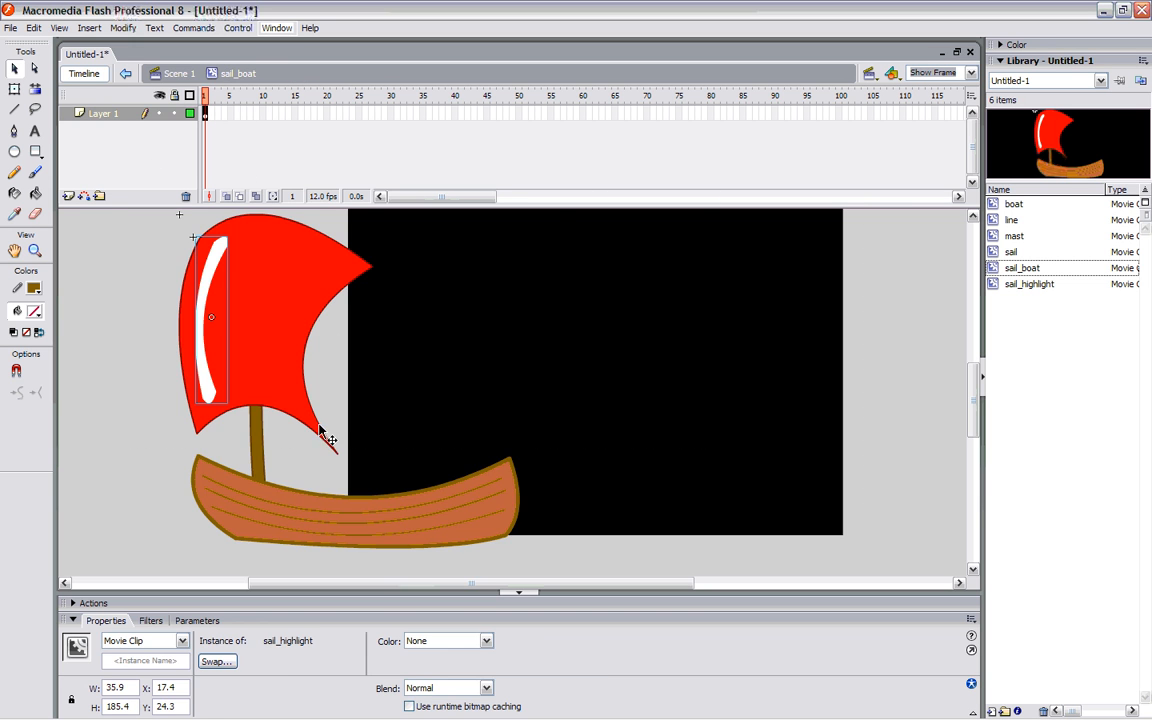
- Inspect the plank lines and the nested boat symbol inside sail_boat, and return to Scene 1
{"action": "left_click", "coordinate": [228, 487]}
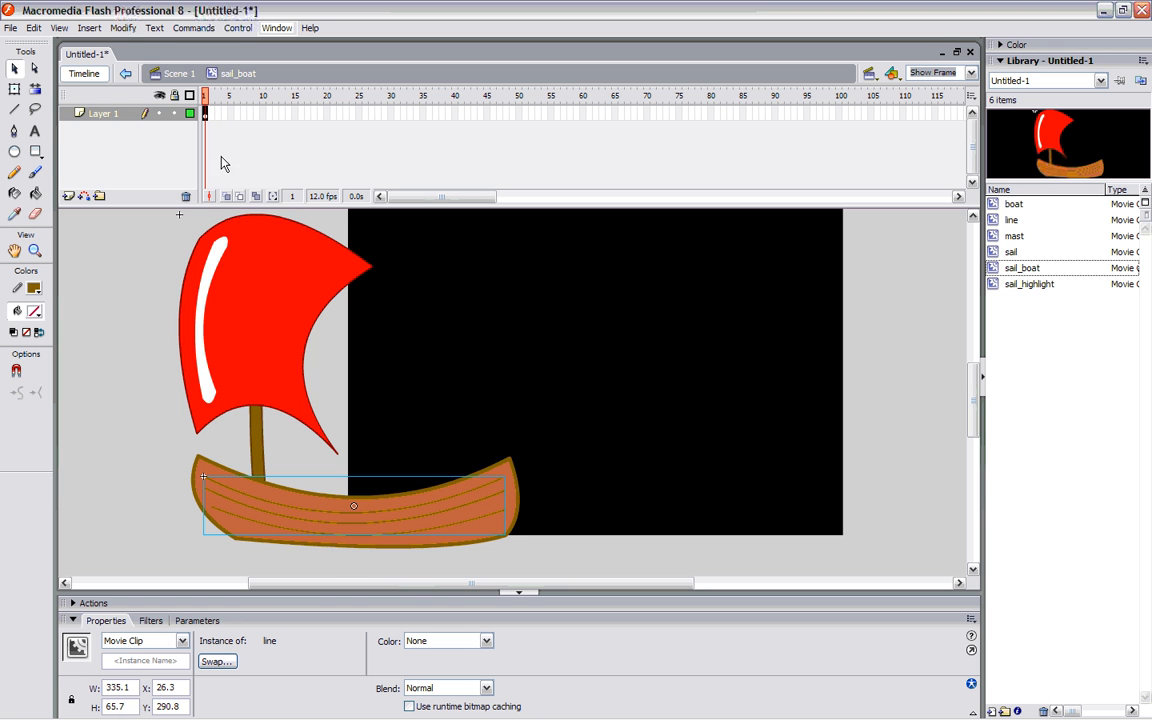
{"action": "double_click", "coordinate": [519, 500]}
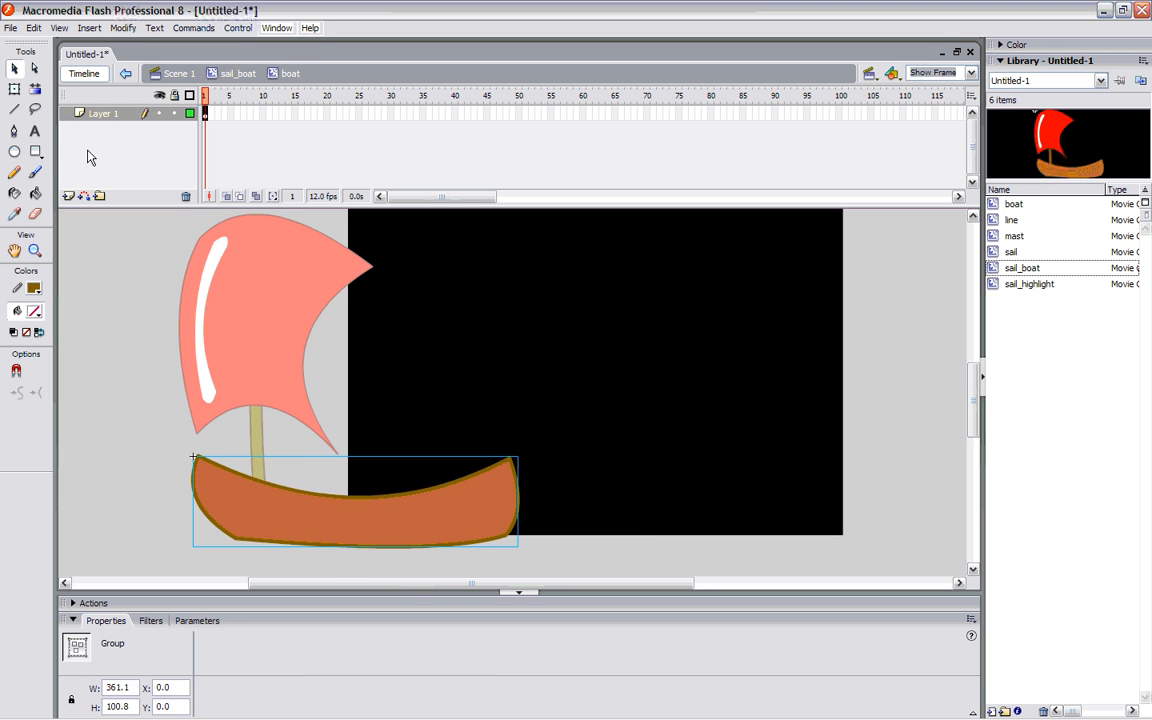
{"action": "left_click", "coordinate": [176, 74]}
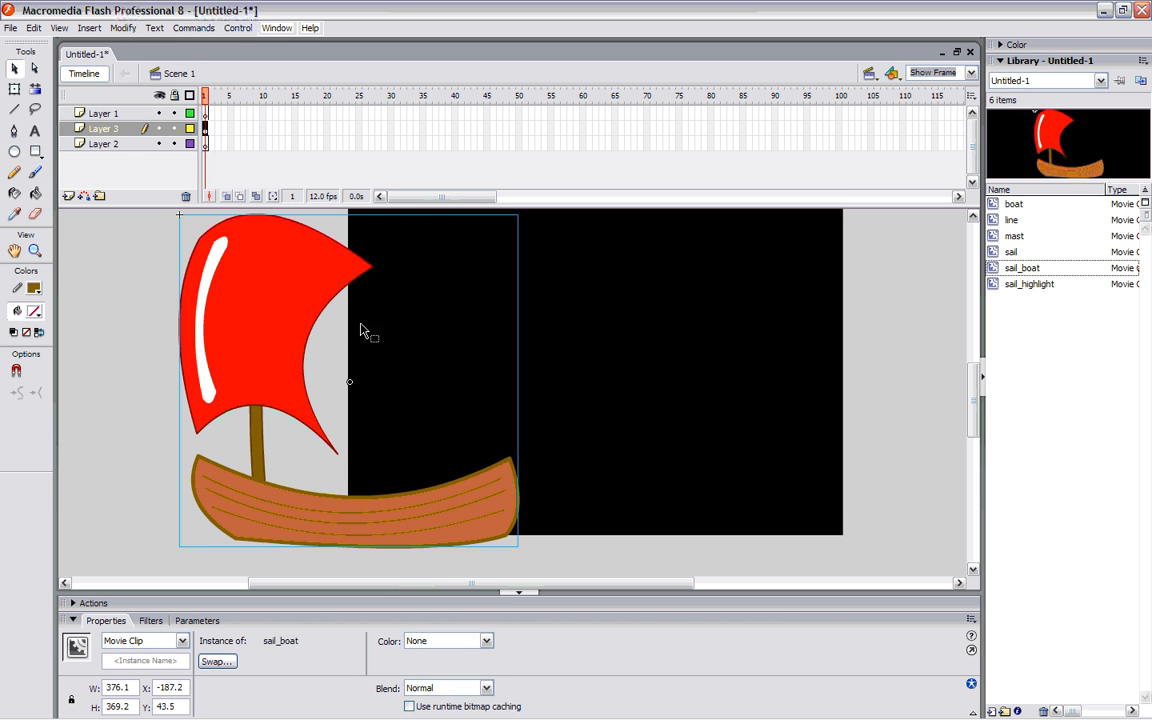
- Move the sail_boat instance onto the black stage at about X 72.4, Y 18.0, and fit the view to the frame
{"action": "left_click_drag", "start_coordinate": [270, 303], "coordinate": [522, 288]}
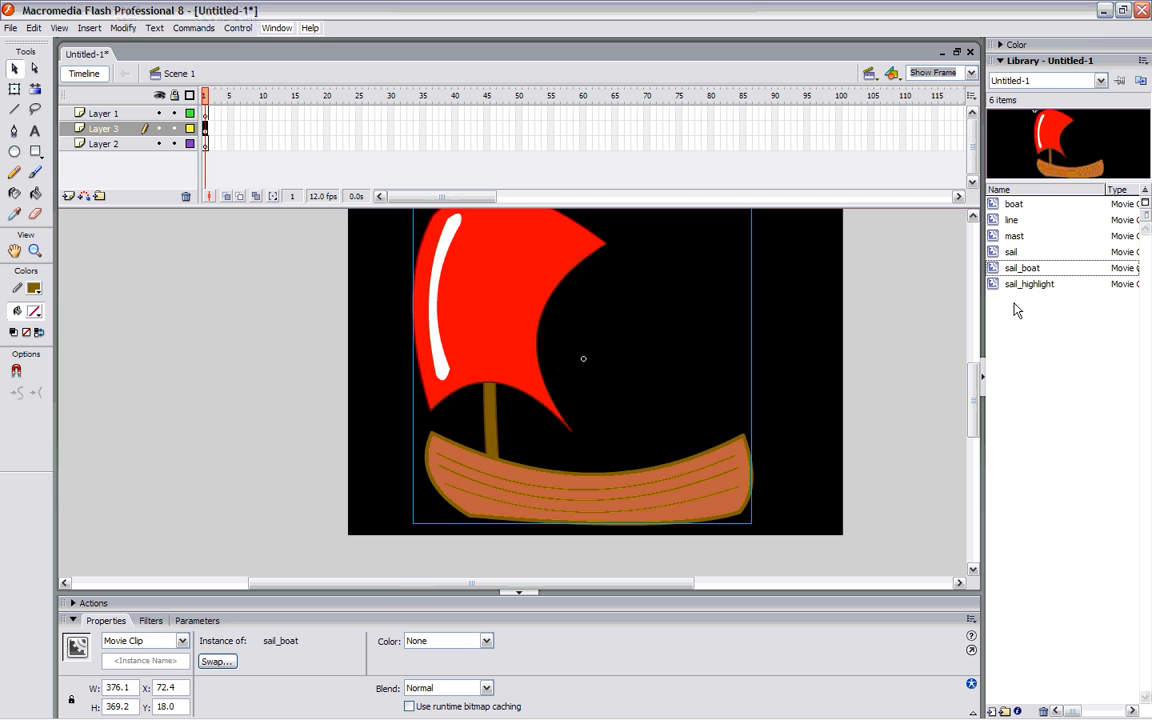
{"action": "left_click", "coordinate": [968, 72]}
{"action": "left_click", "coordinate": [944, 97]}
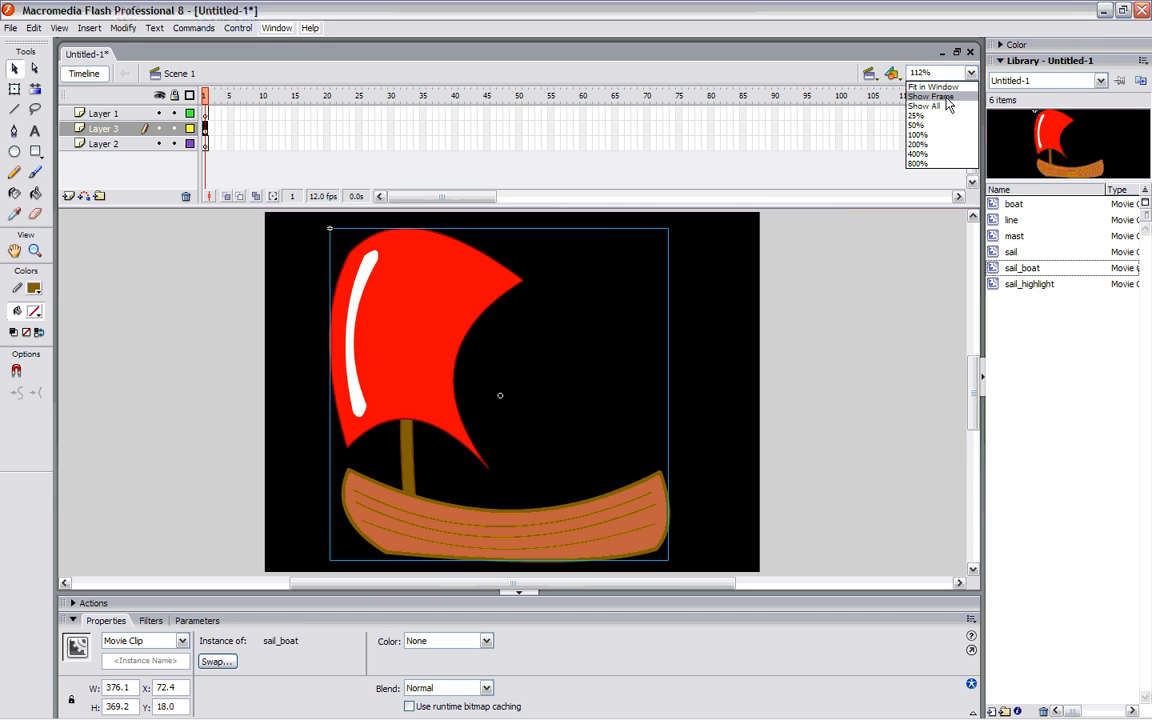
{"action": "left_click", "coordinate": [946, 97]}
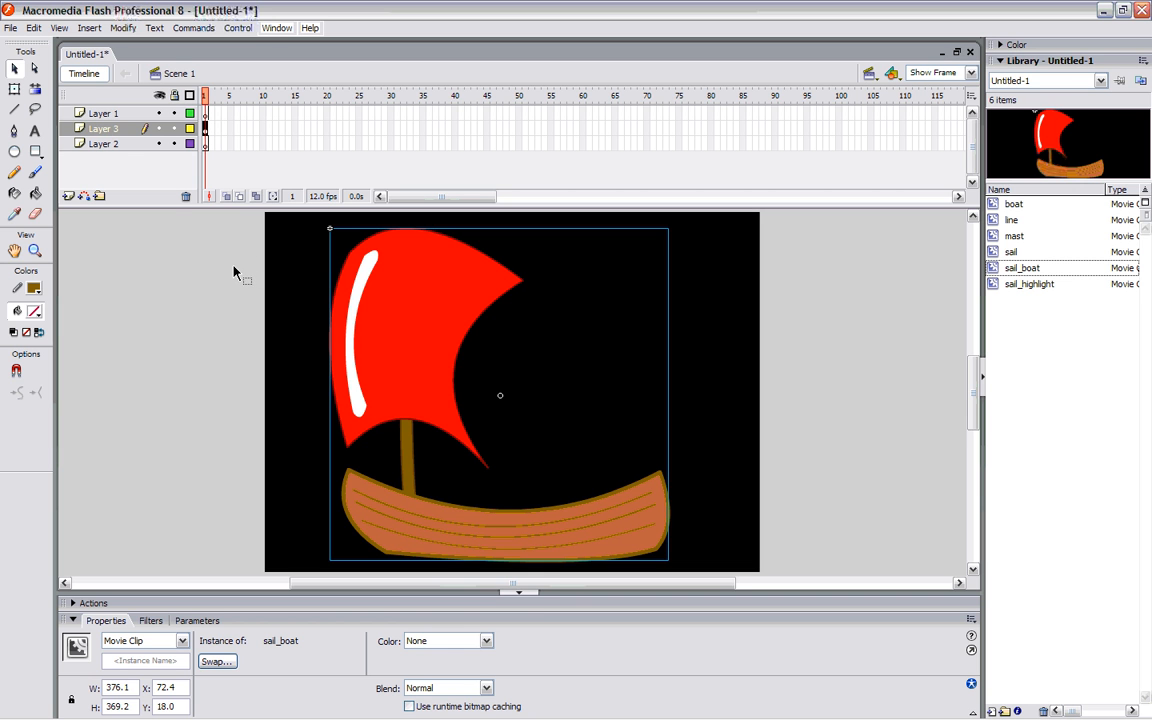
- Save the document to the Desktop as a Flash 8 file named with the author's surname followed by "_sailboat"
{"action": "left_click", "coordinate": [11, 27]}
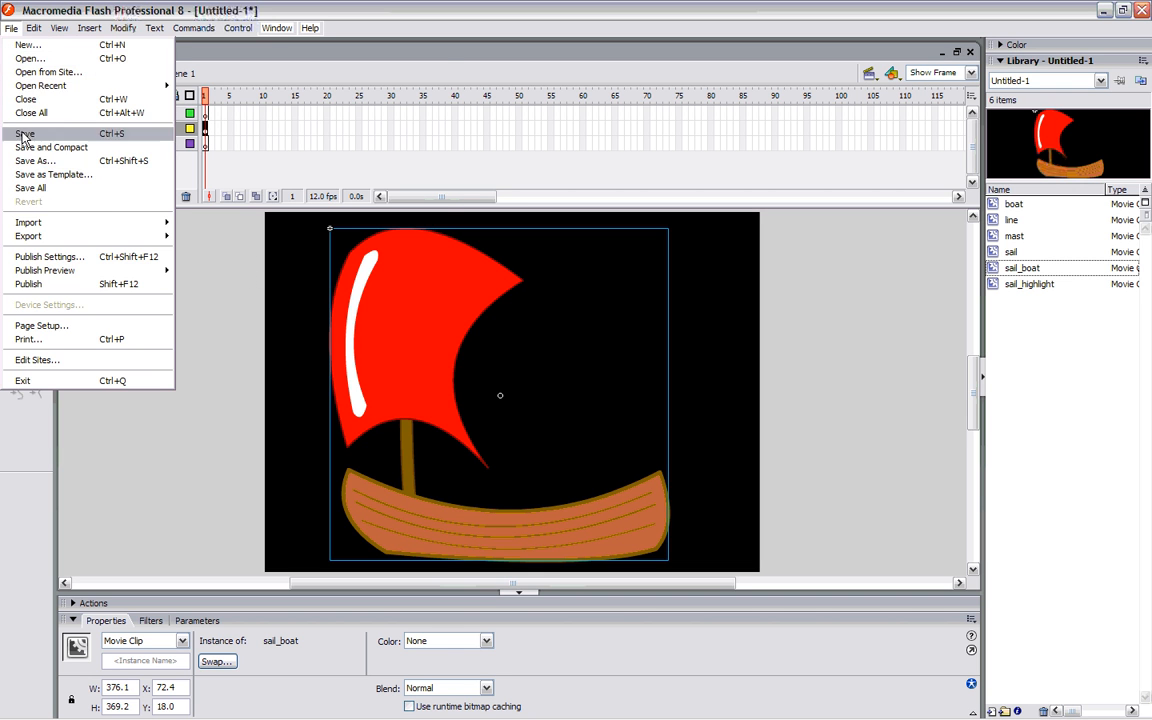
{"action": "left_click", "coordinate": [38, 161]}
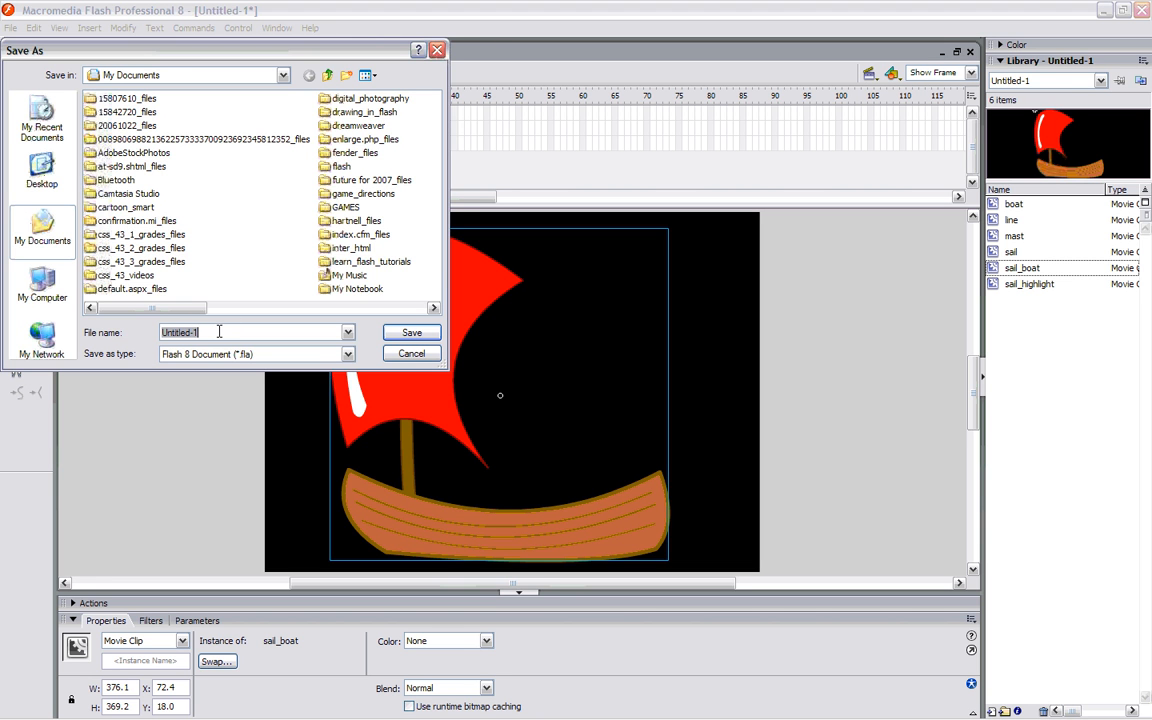
{"action": "left_click", "coordinate": [327, 75]}
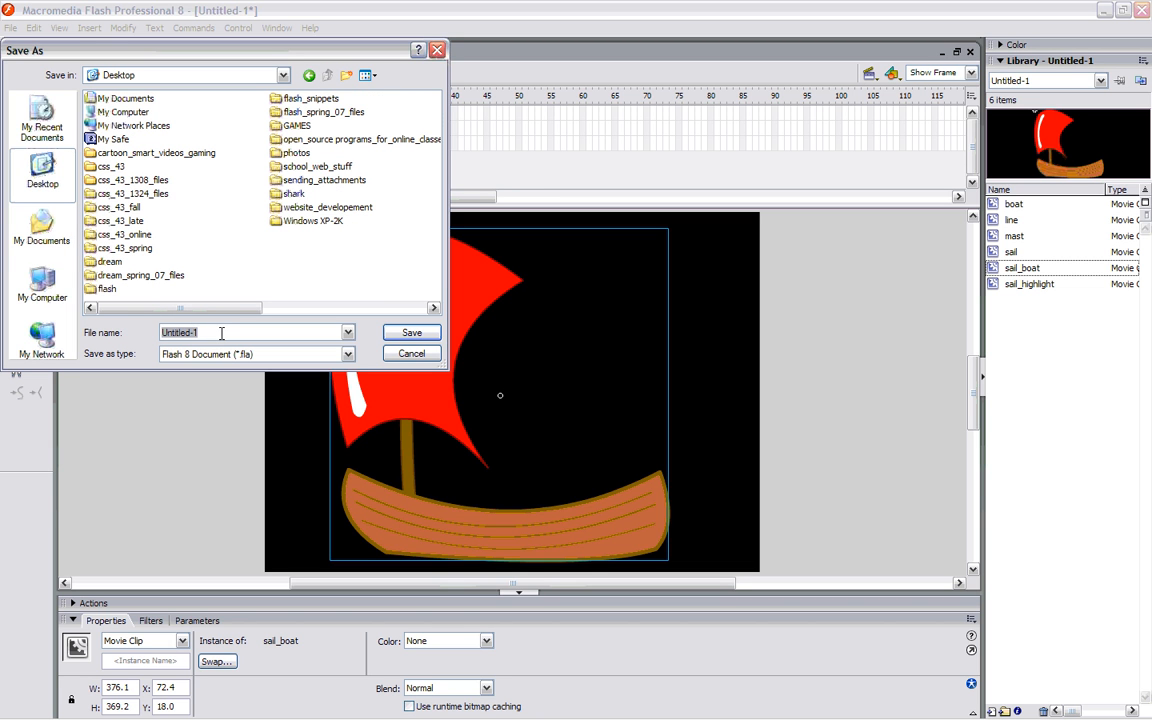
{"action": "type", "text": "svendsen_sailboat"}
{"action": "left_click", "coordinate": [414, 336]}
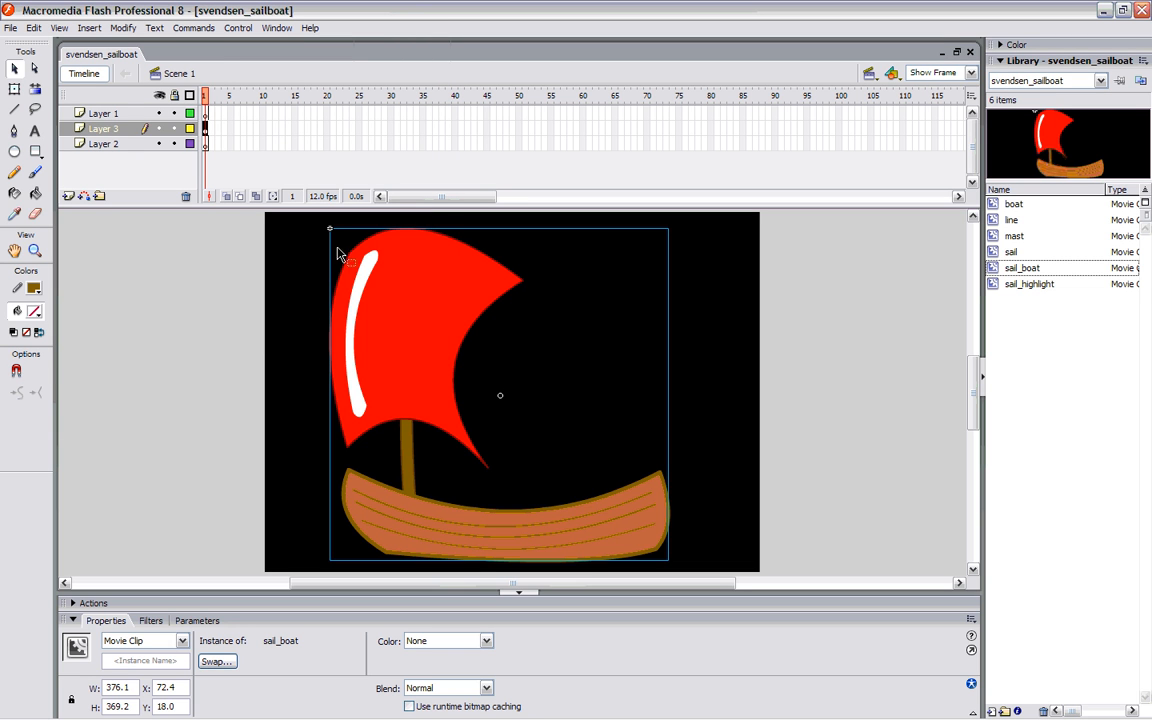
{"action": "left_click", "coordinate": [16, 311]}
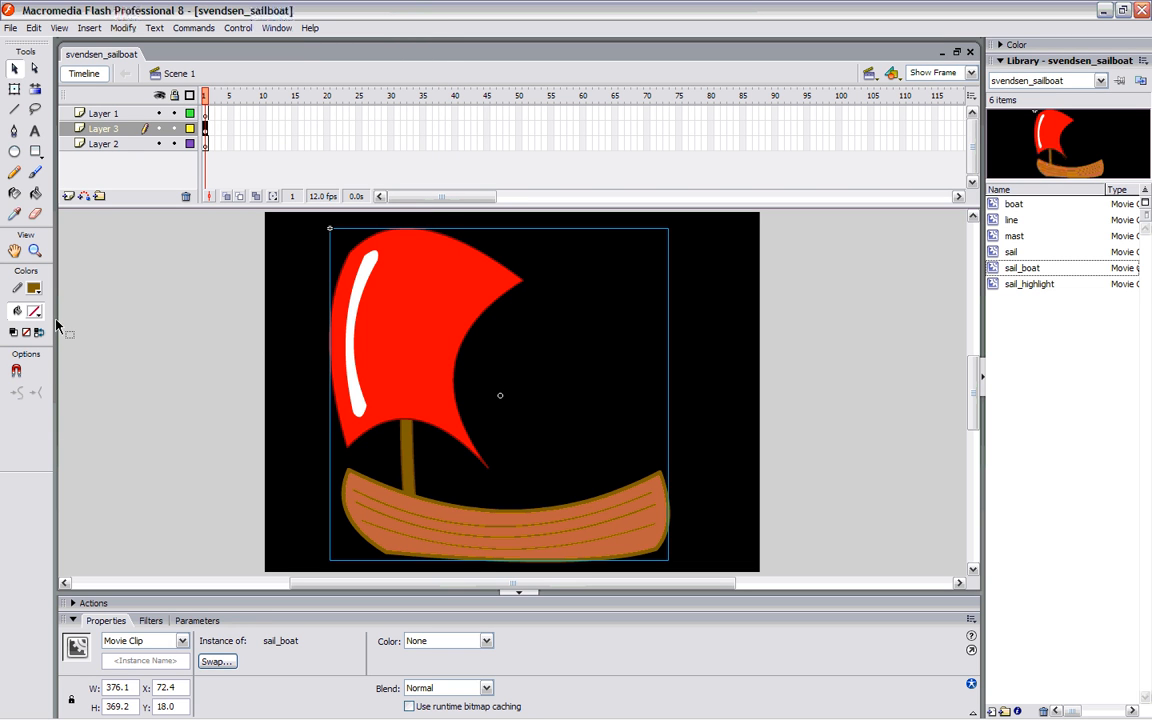